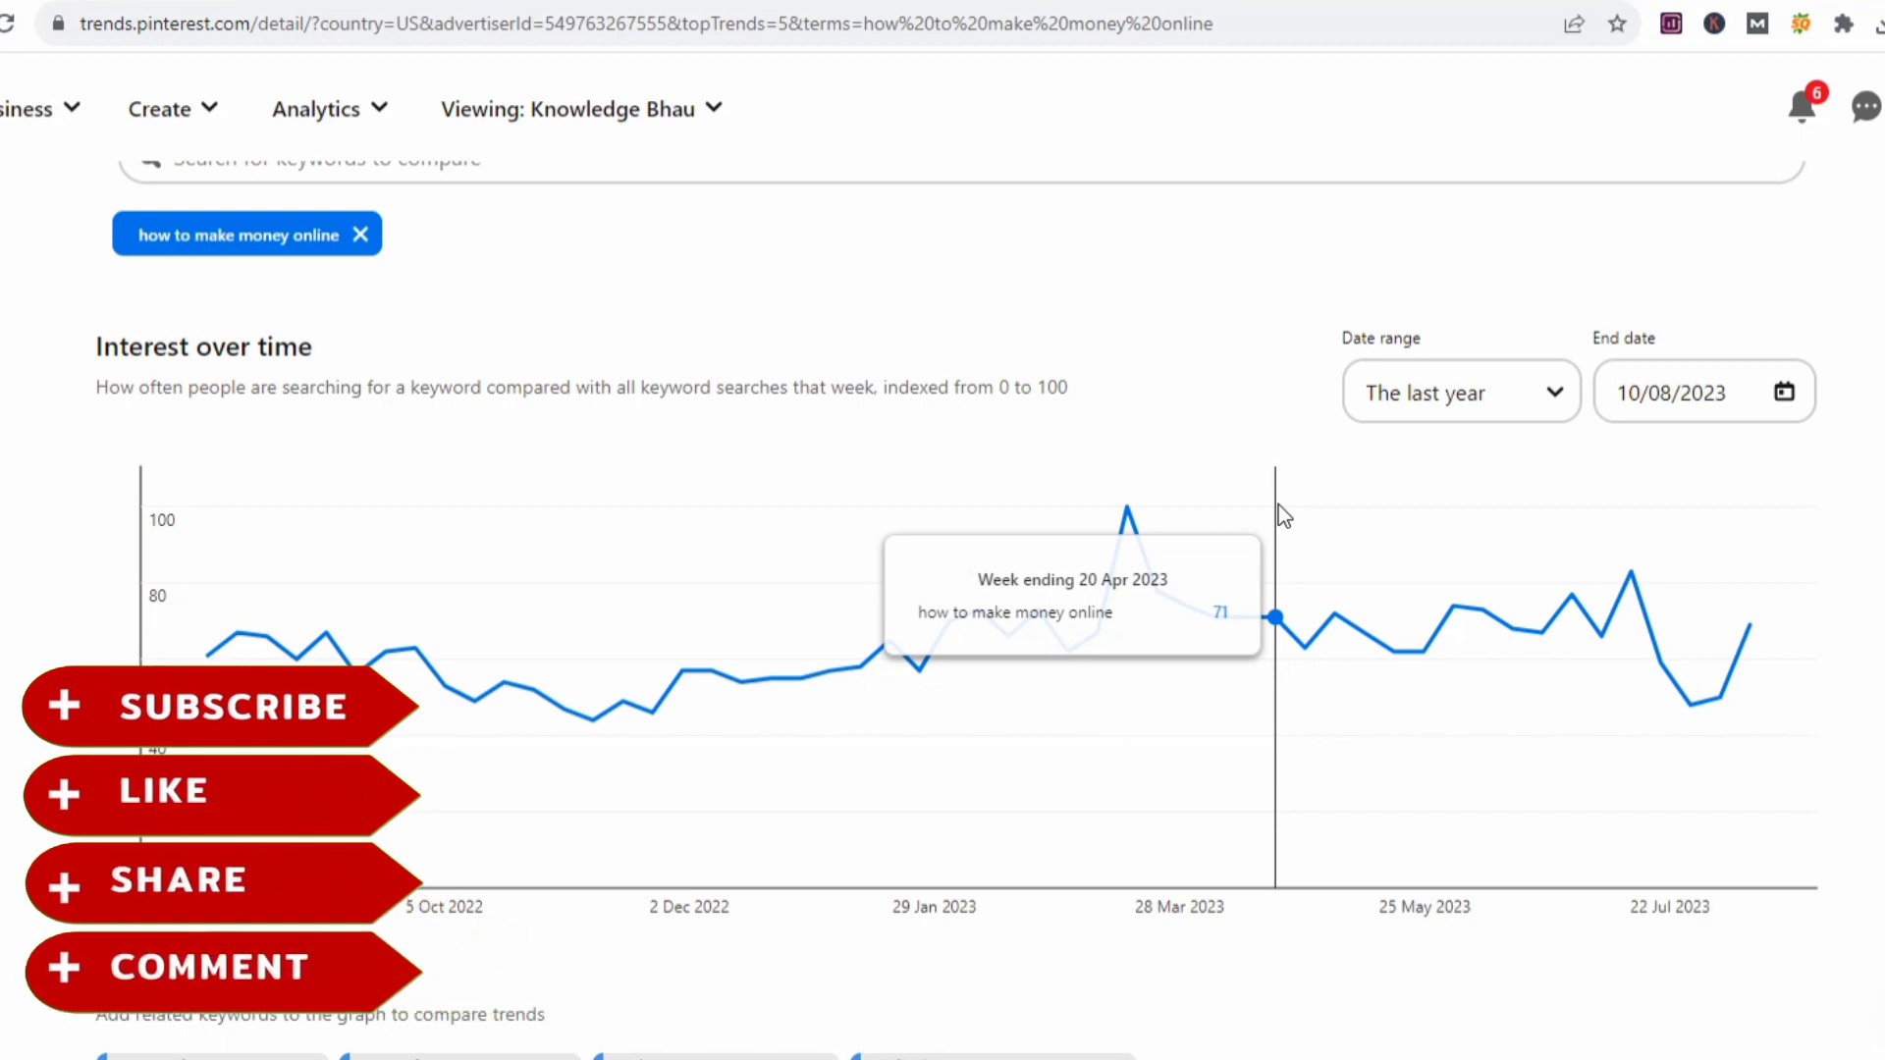
# Examine the interest graph, related trends, demographics and popular Pins for the keyword "how to make money online".
pyautogui.scroll(-5, 1284, 515)
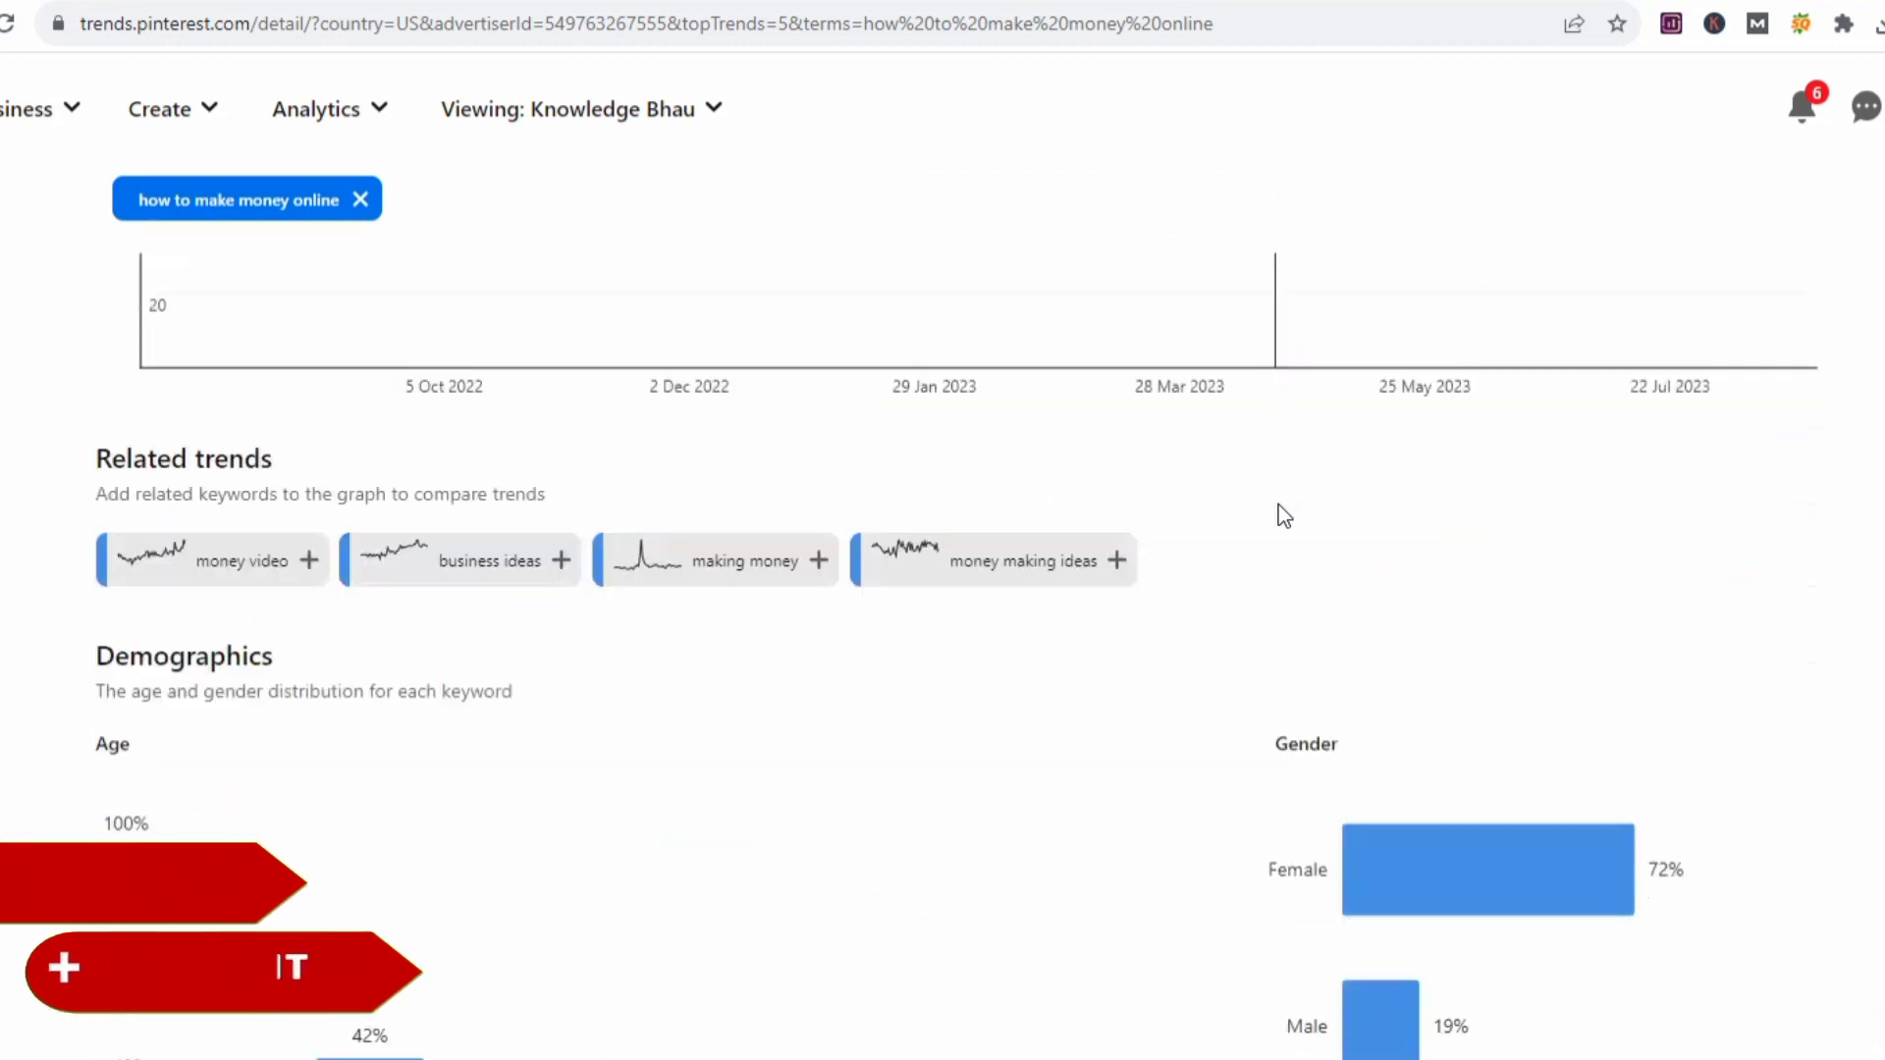
pyautogui.scroll(-3, 1284, 515)
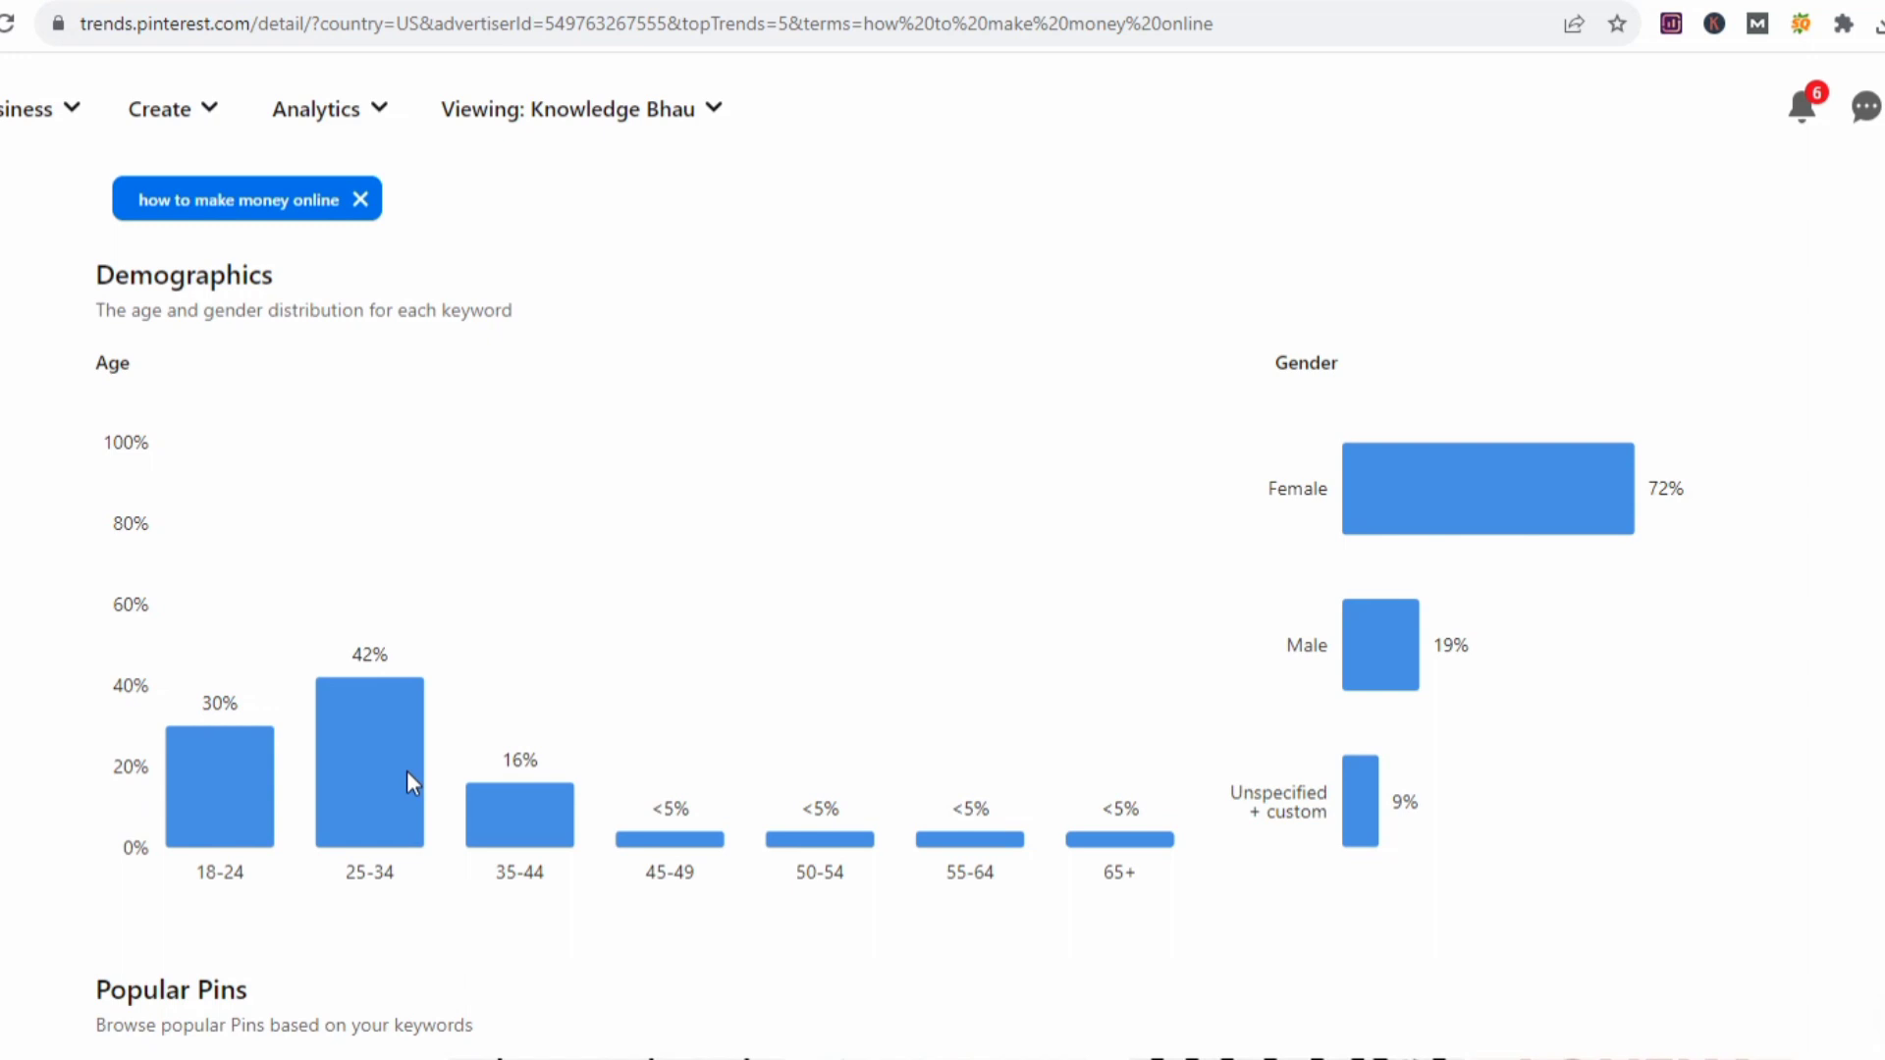
pyautogui.scroll(-5, 406, 772)
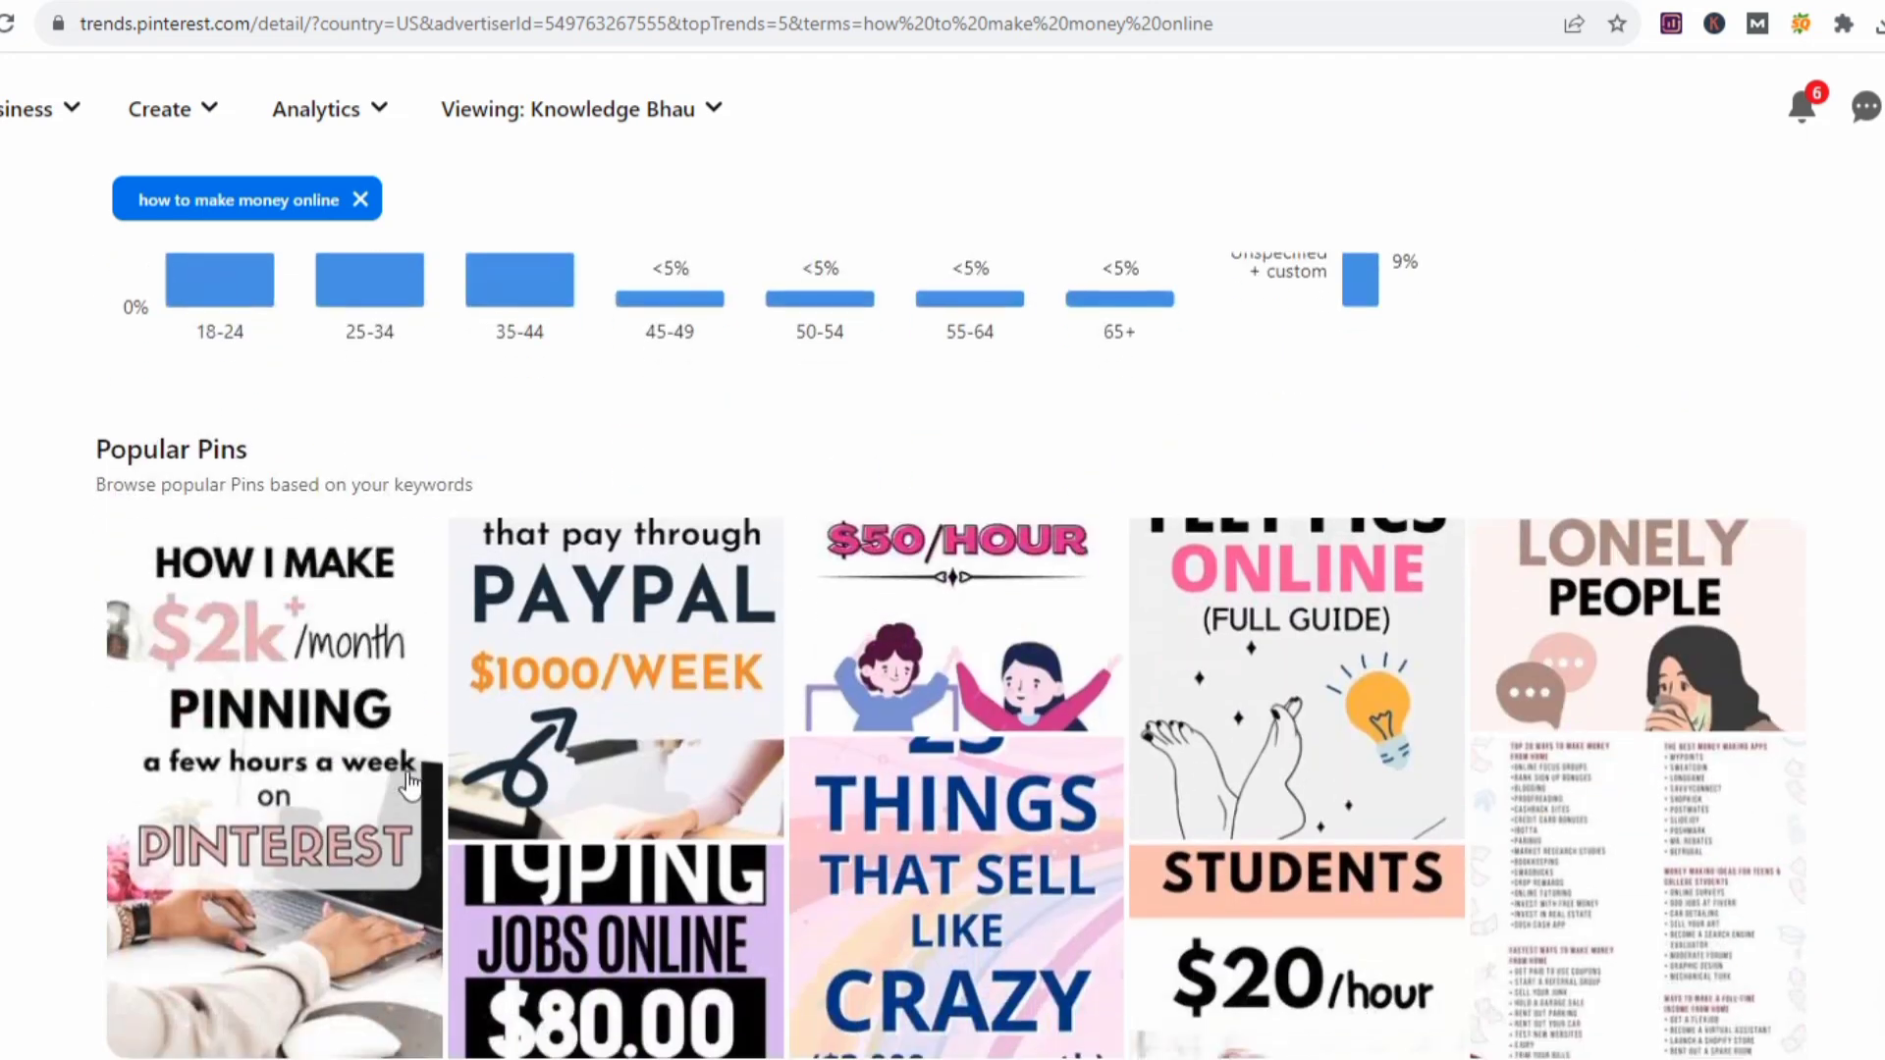
pyautogui.scroll(2, 1005, 695)
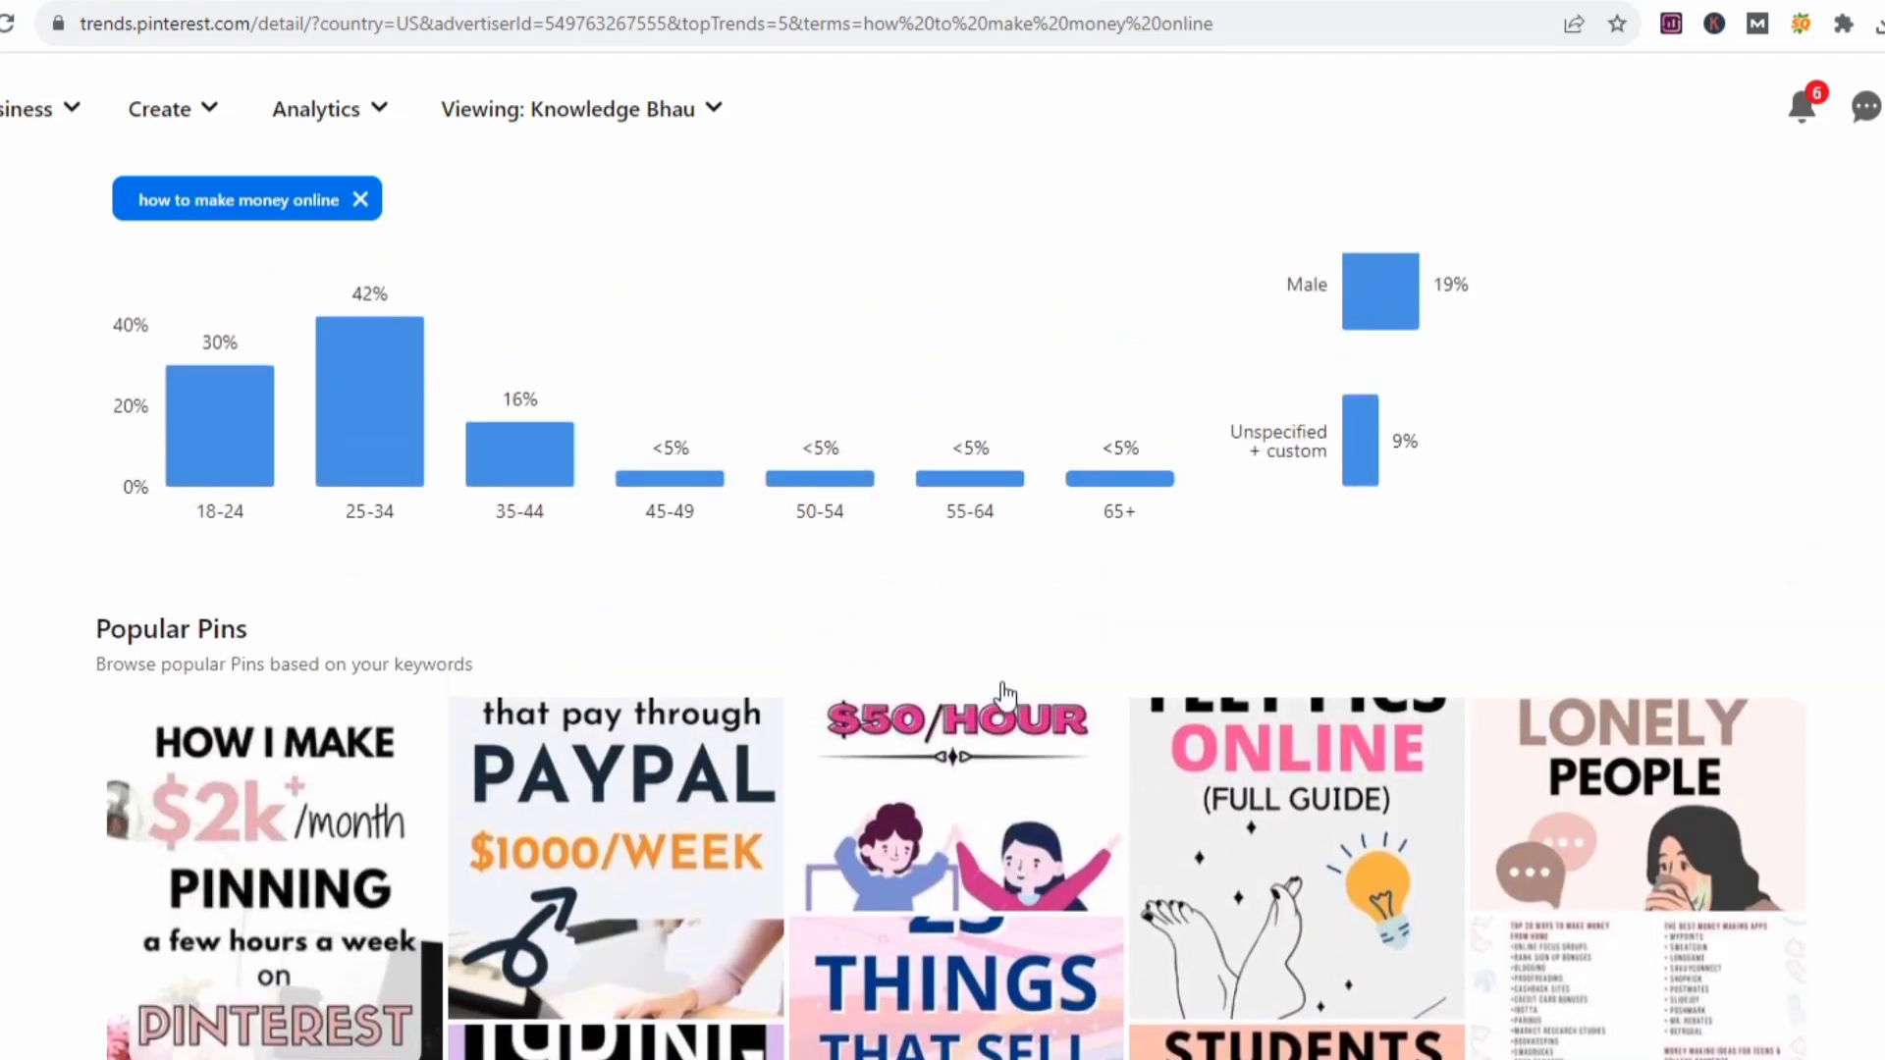
pyautogui.scroll(-2, 1002, 682)
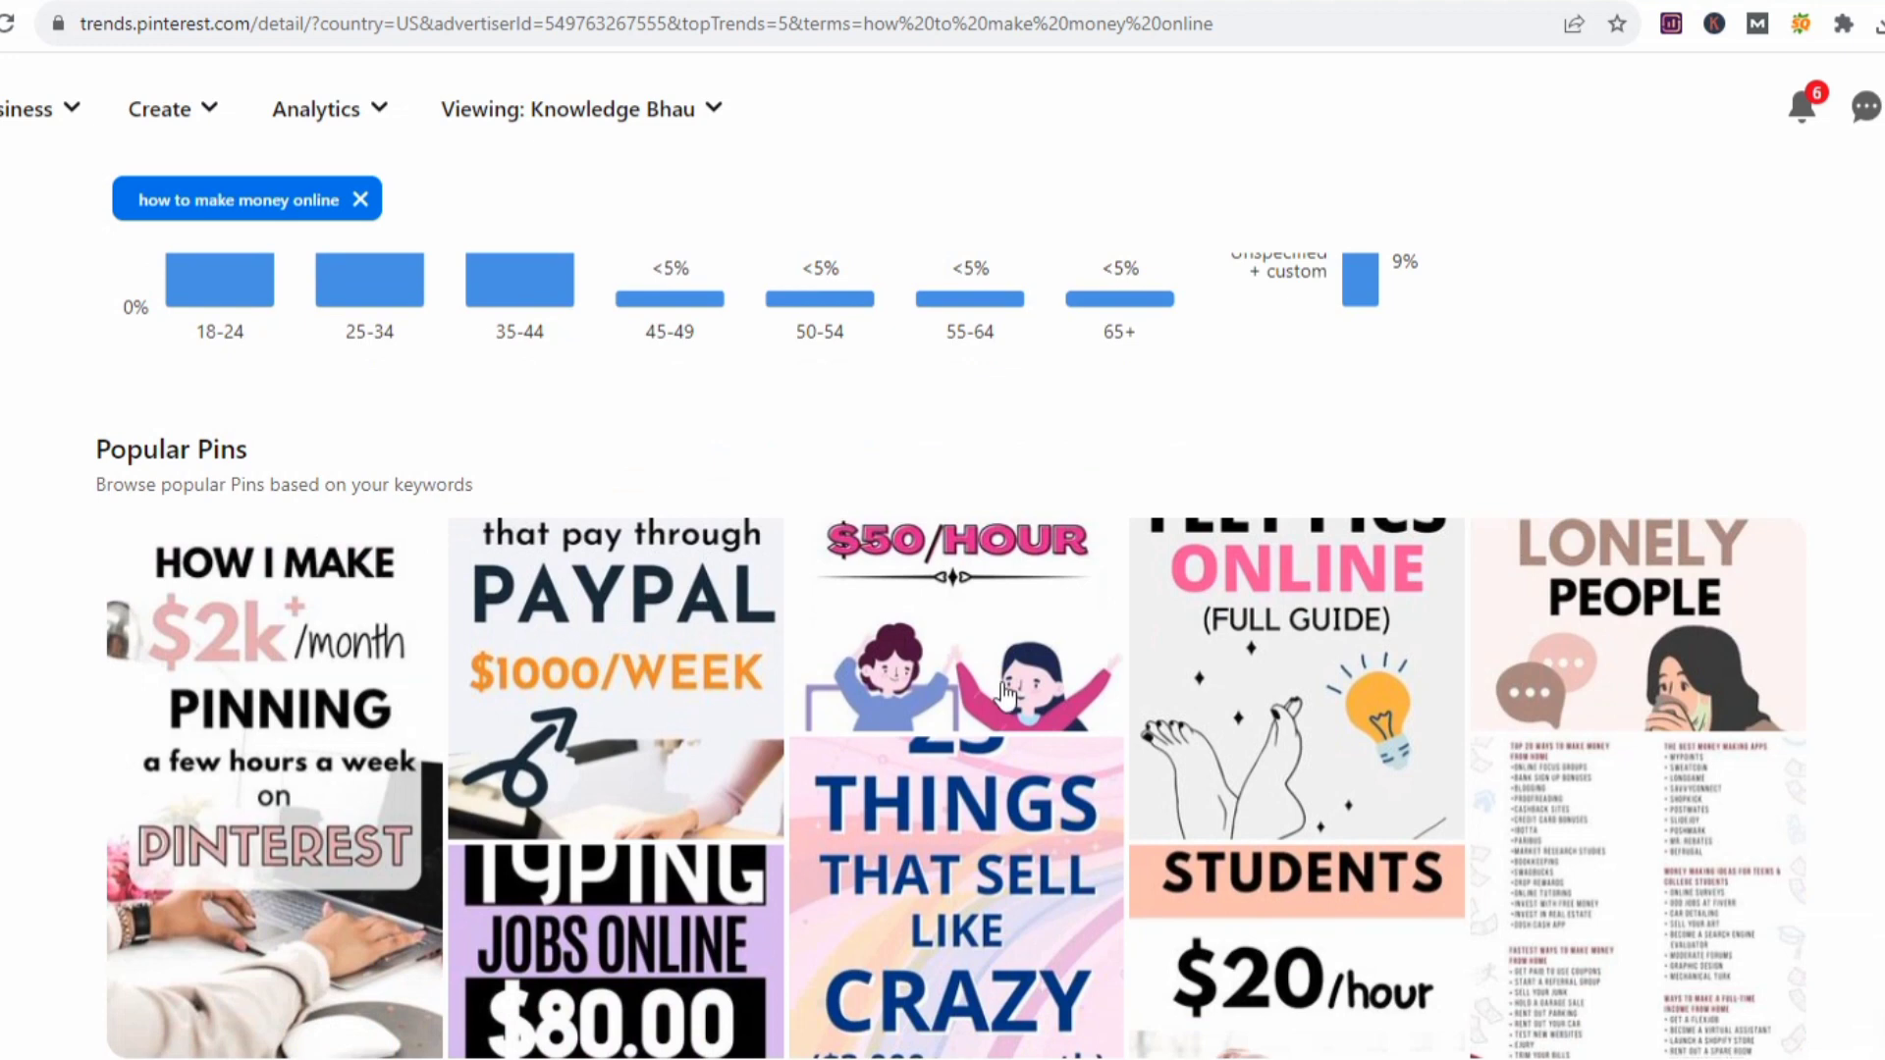
pyautogui.scroll(-1, 1419, 707)
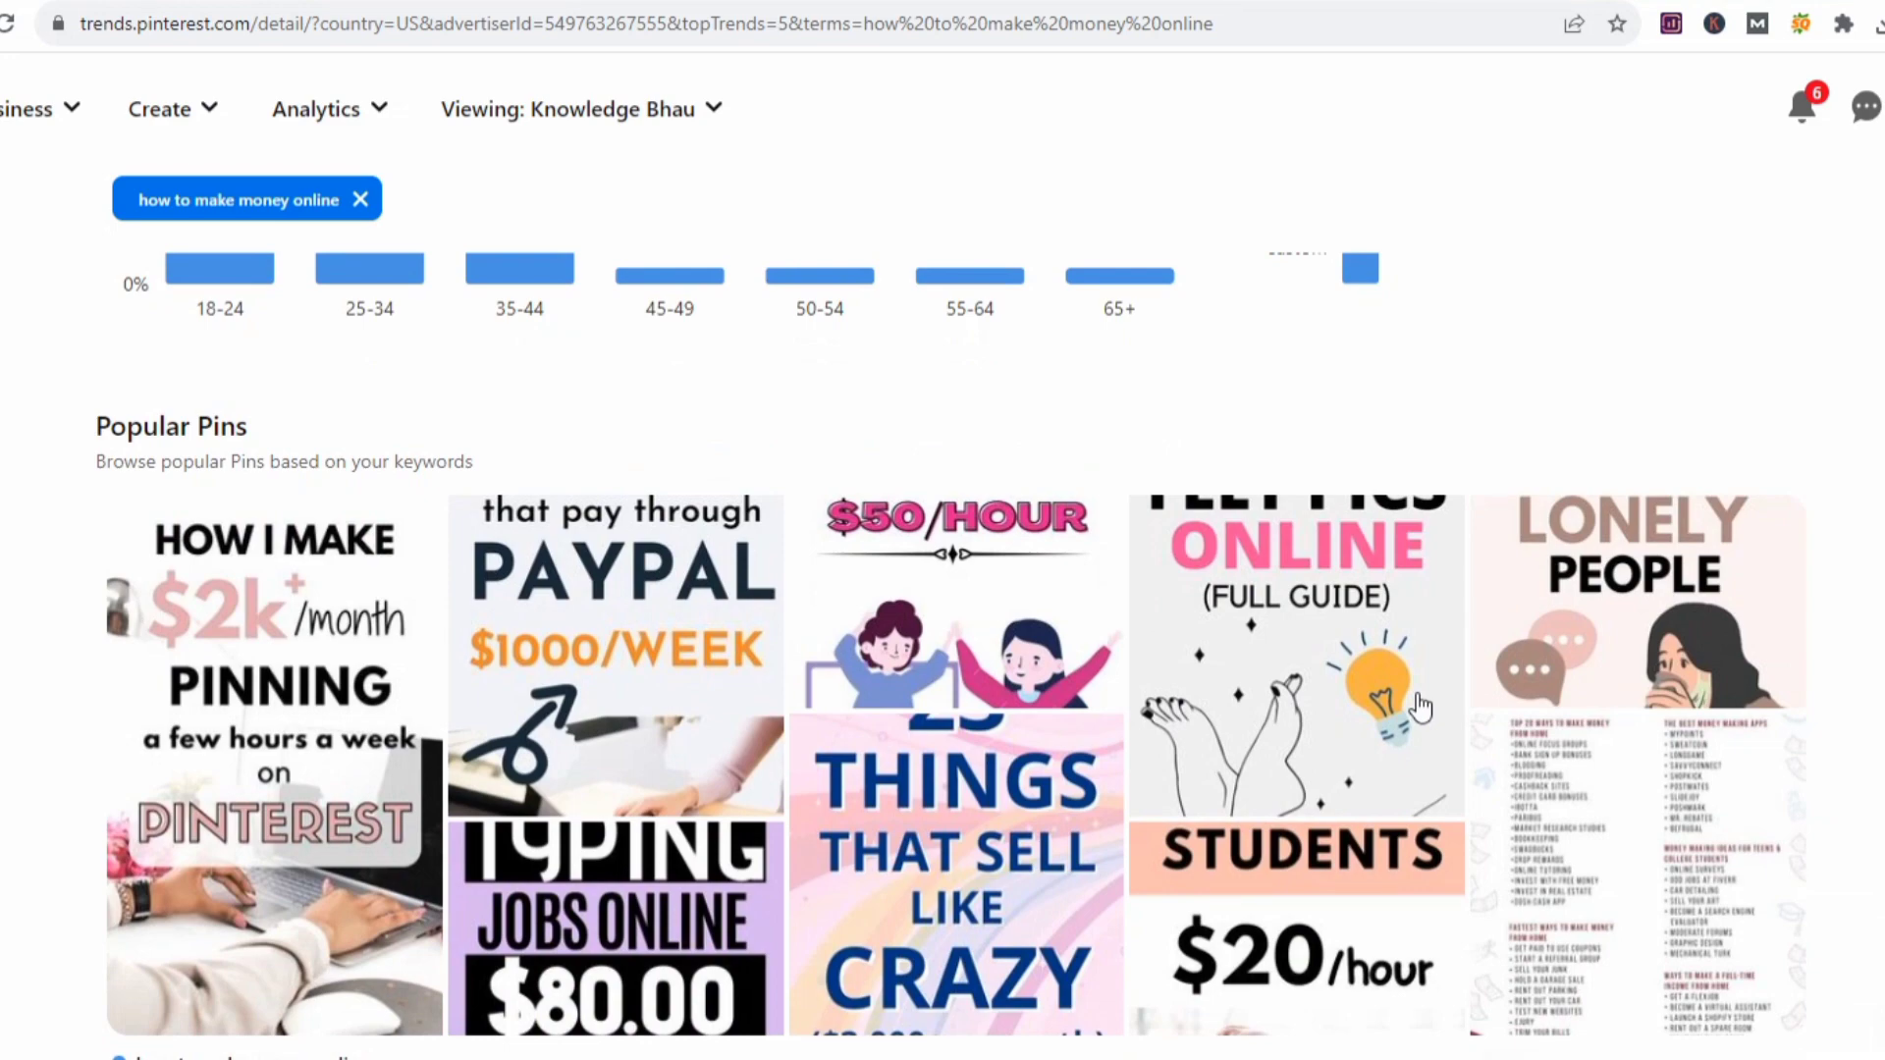
pyautogui.scroll(15, 1419, 705)
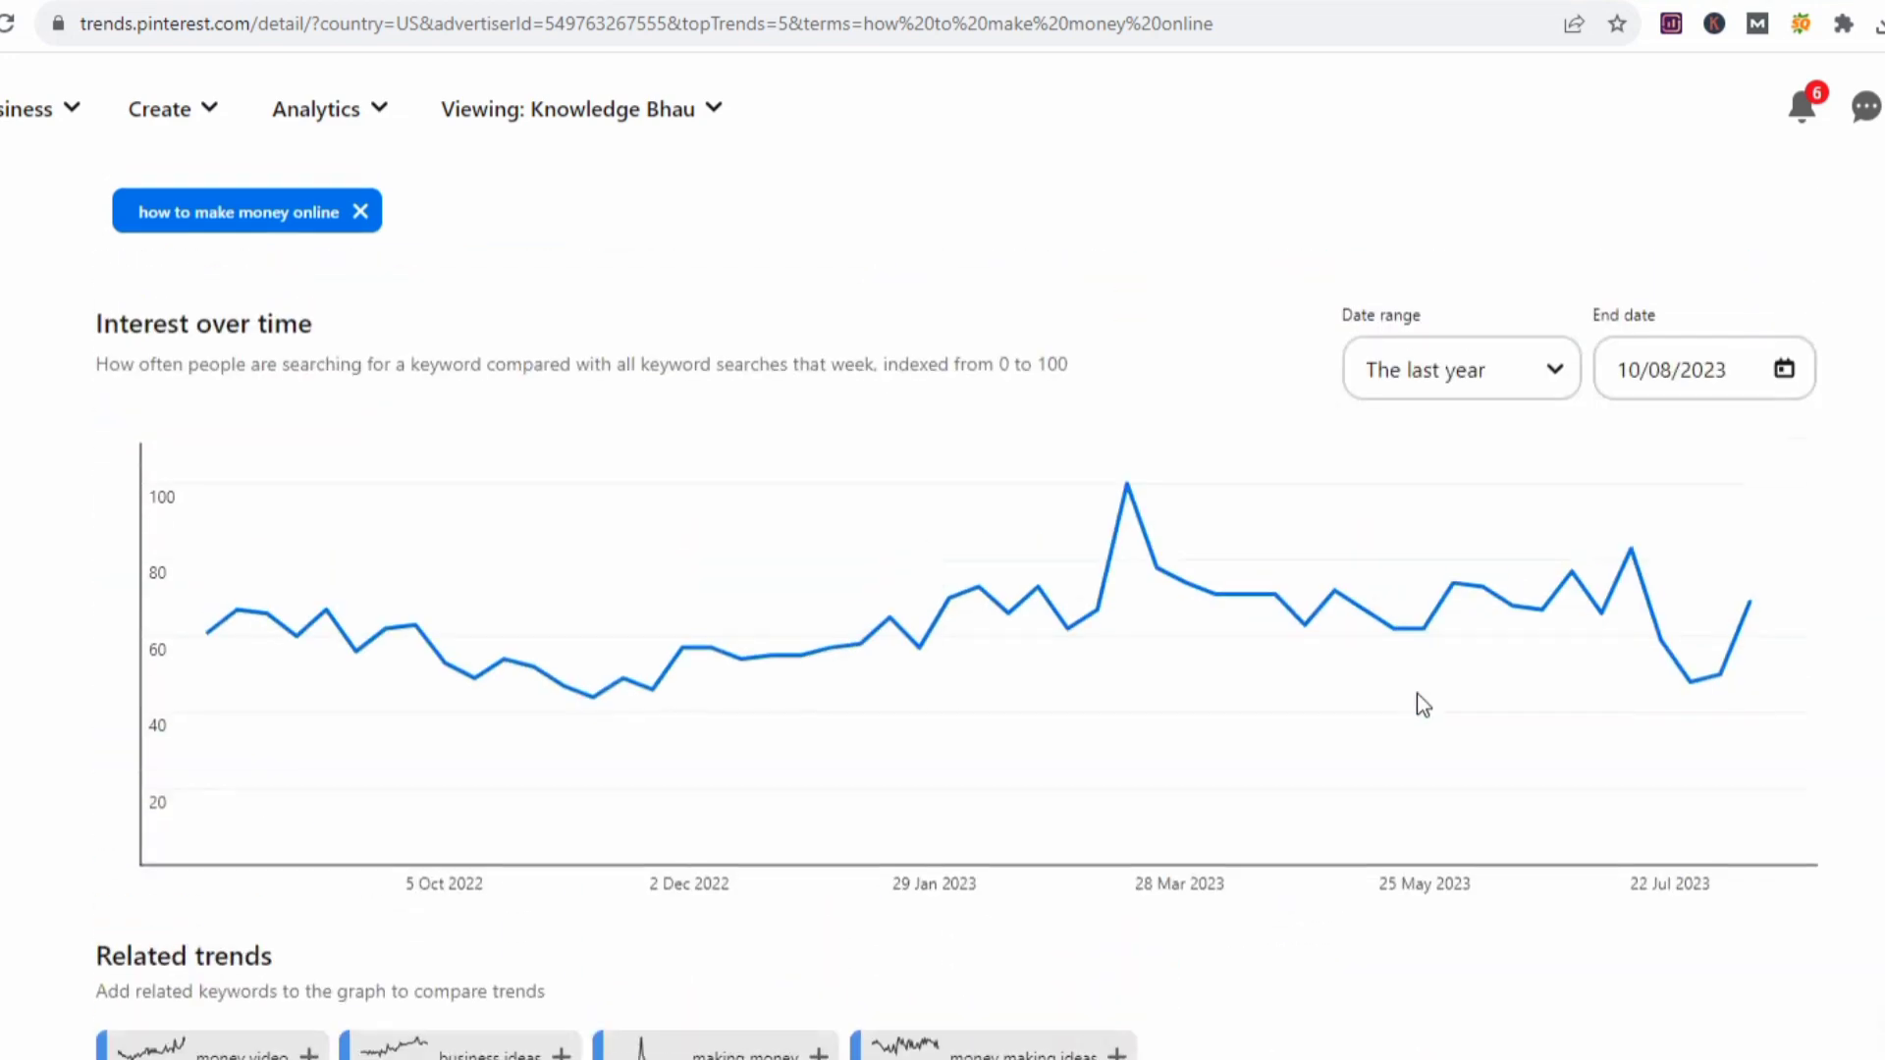
pyautogui.scroll(2, 1417, 693)
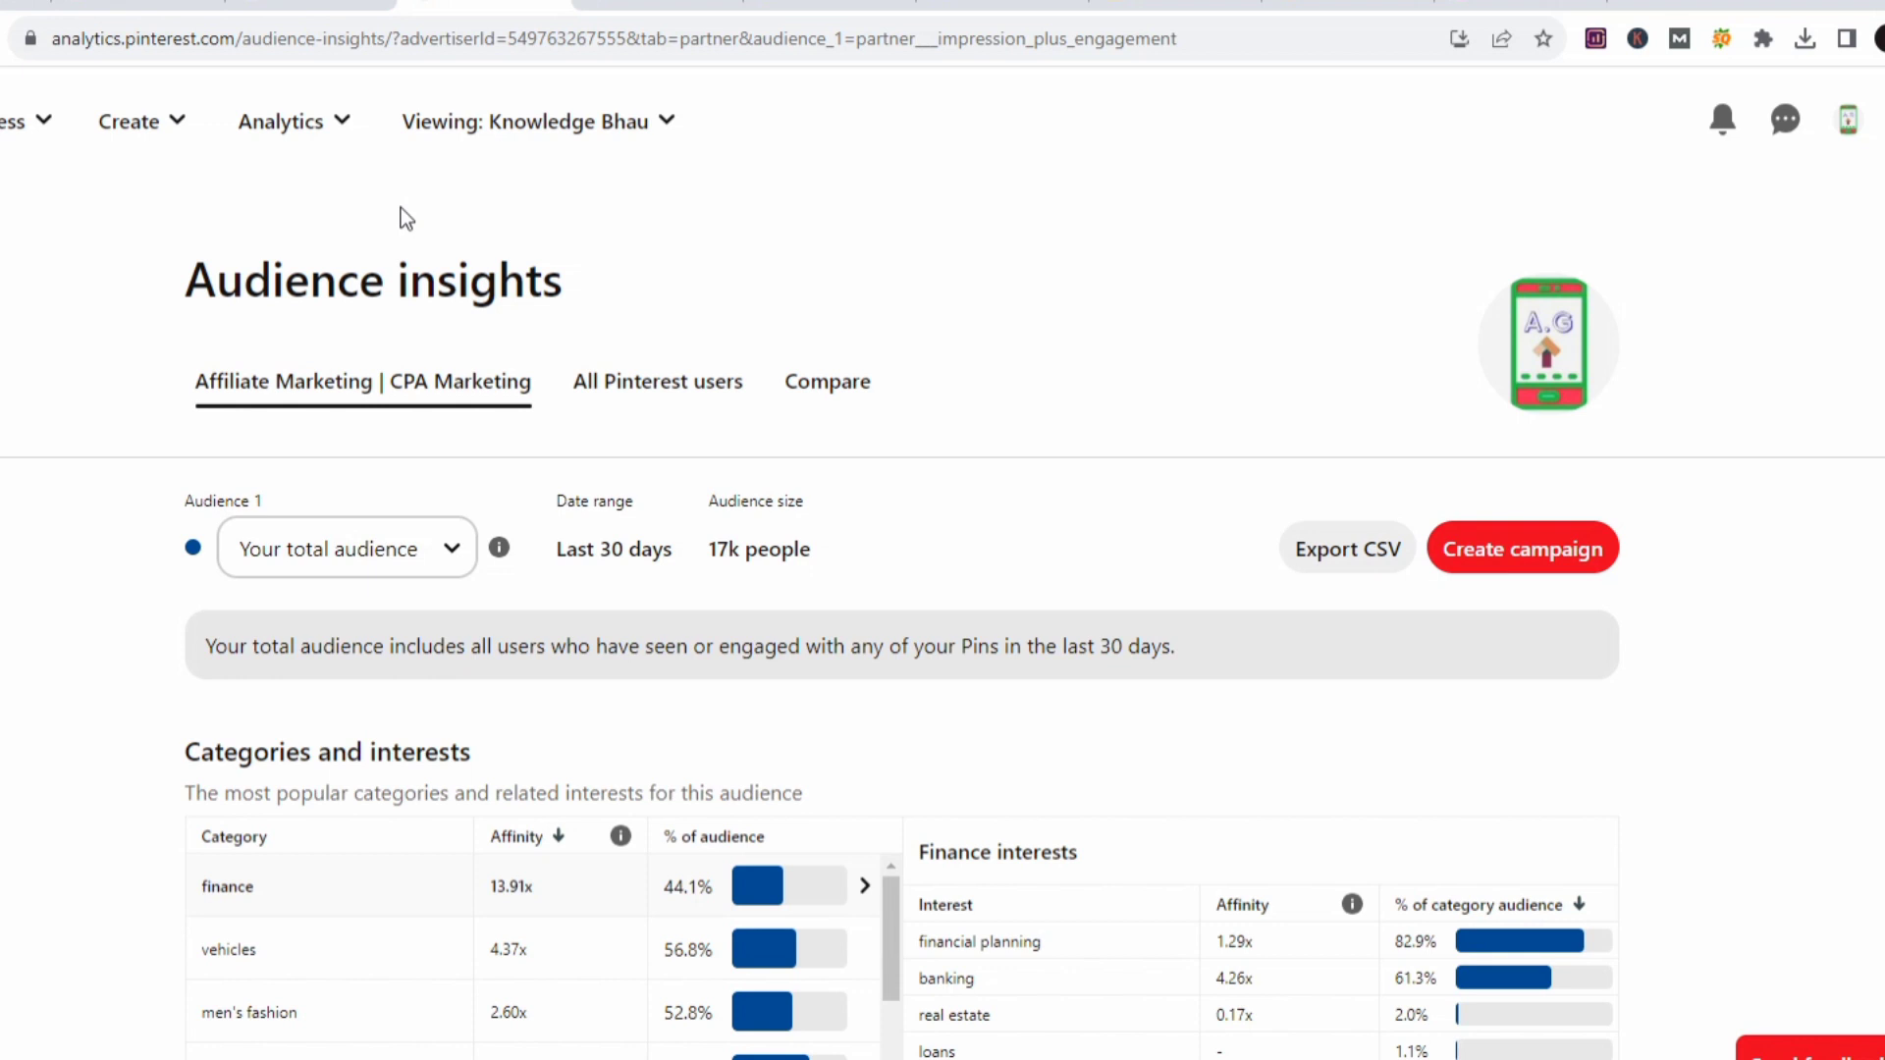
# Review the total audience's categories and interests in Audience insights, and open the account's profile page.
pyautogui.scroll(-4, 400, 208)
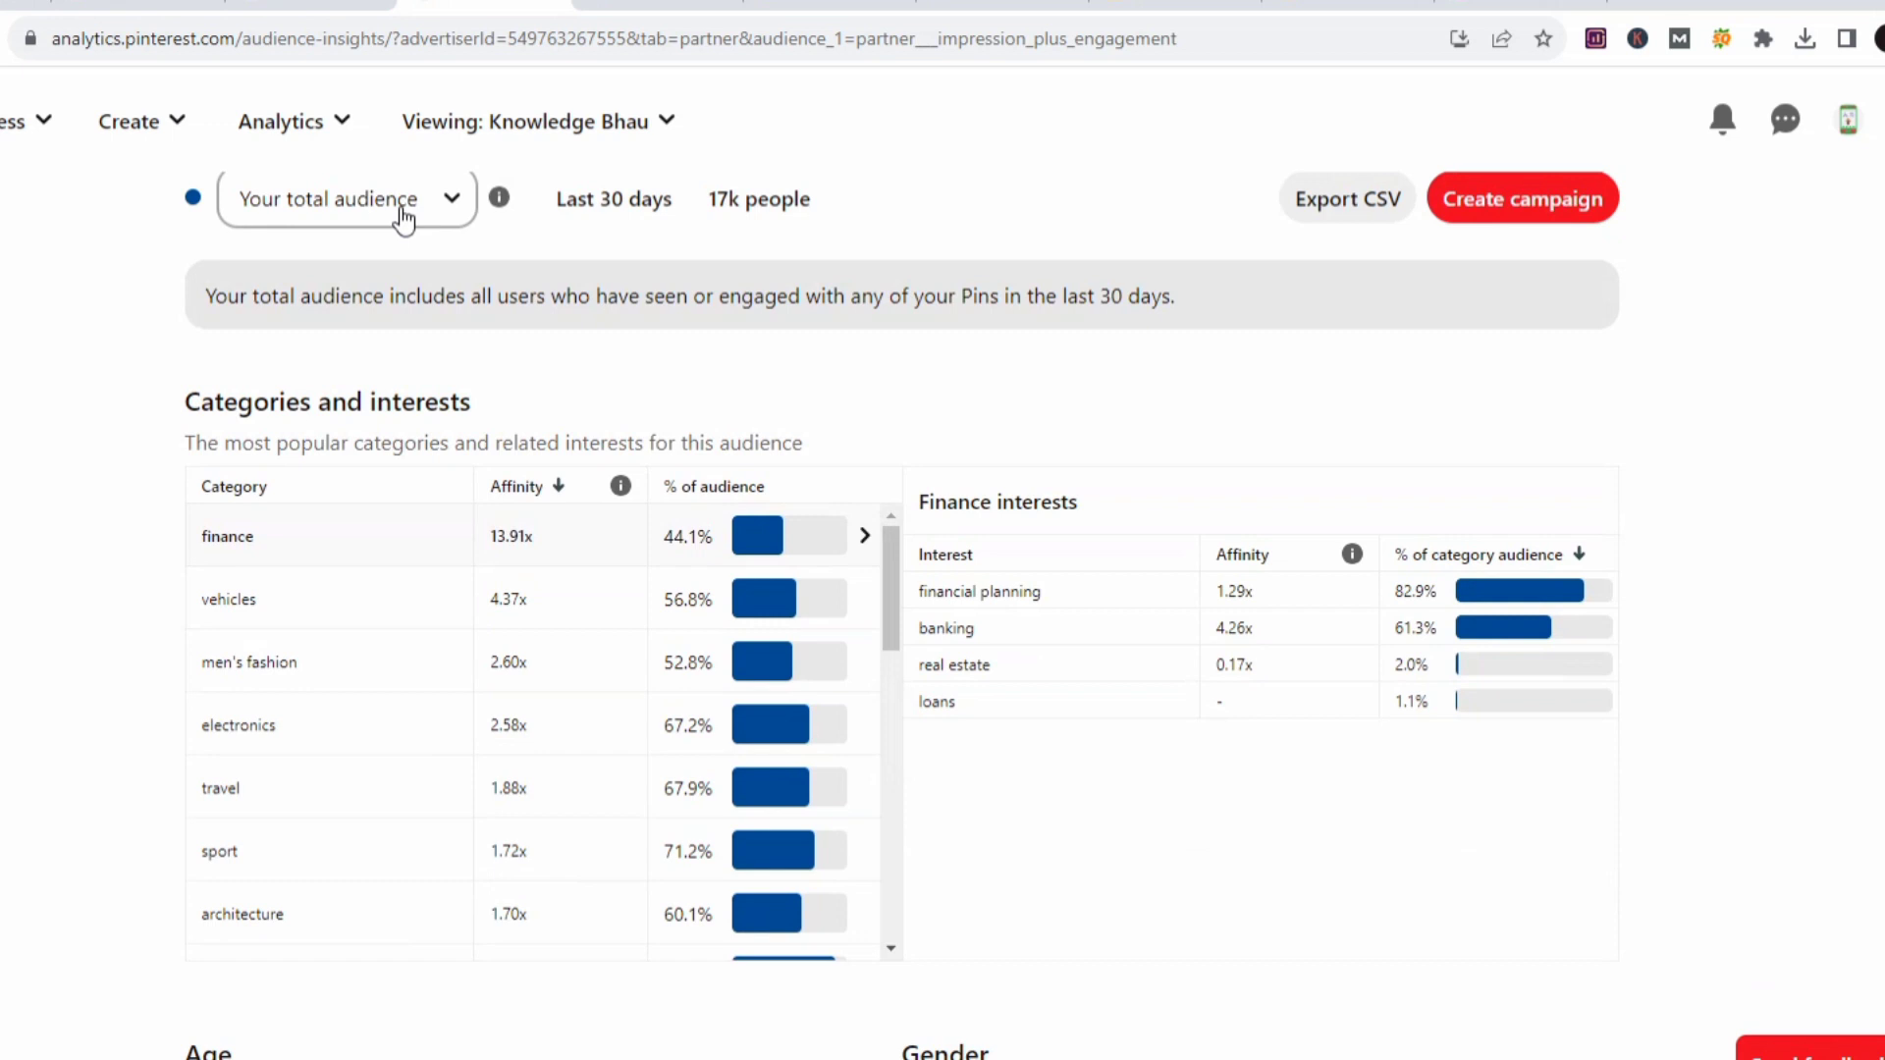
pyautogui.scroll(2, 402, 218)
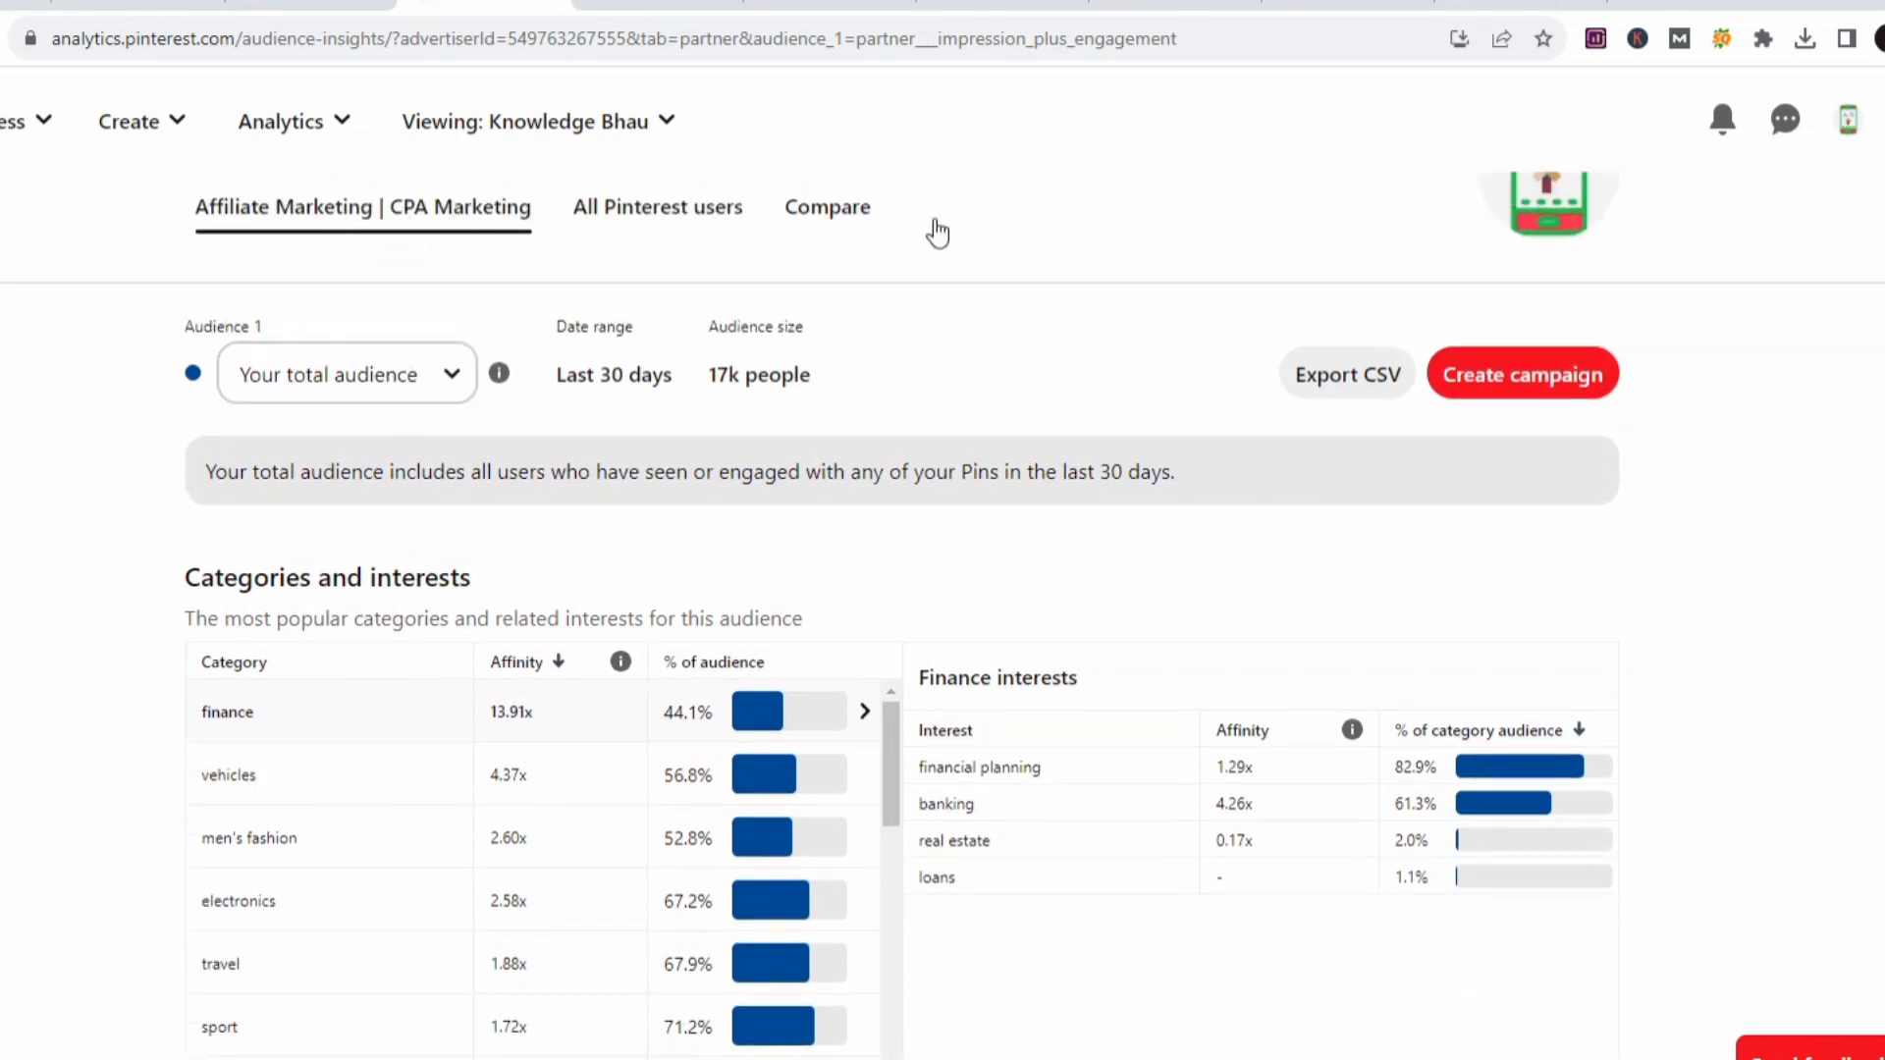
pyautogui.click(1518, 195)
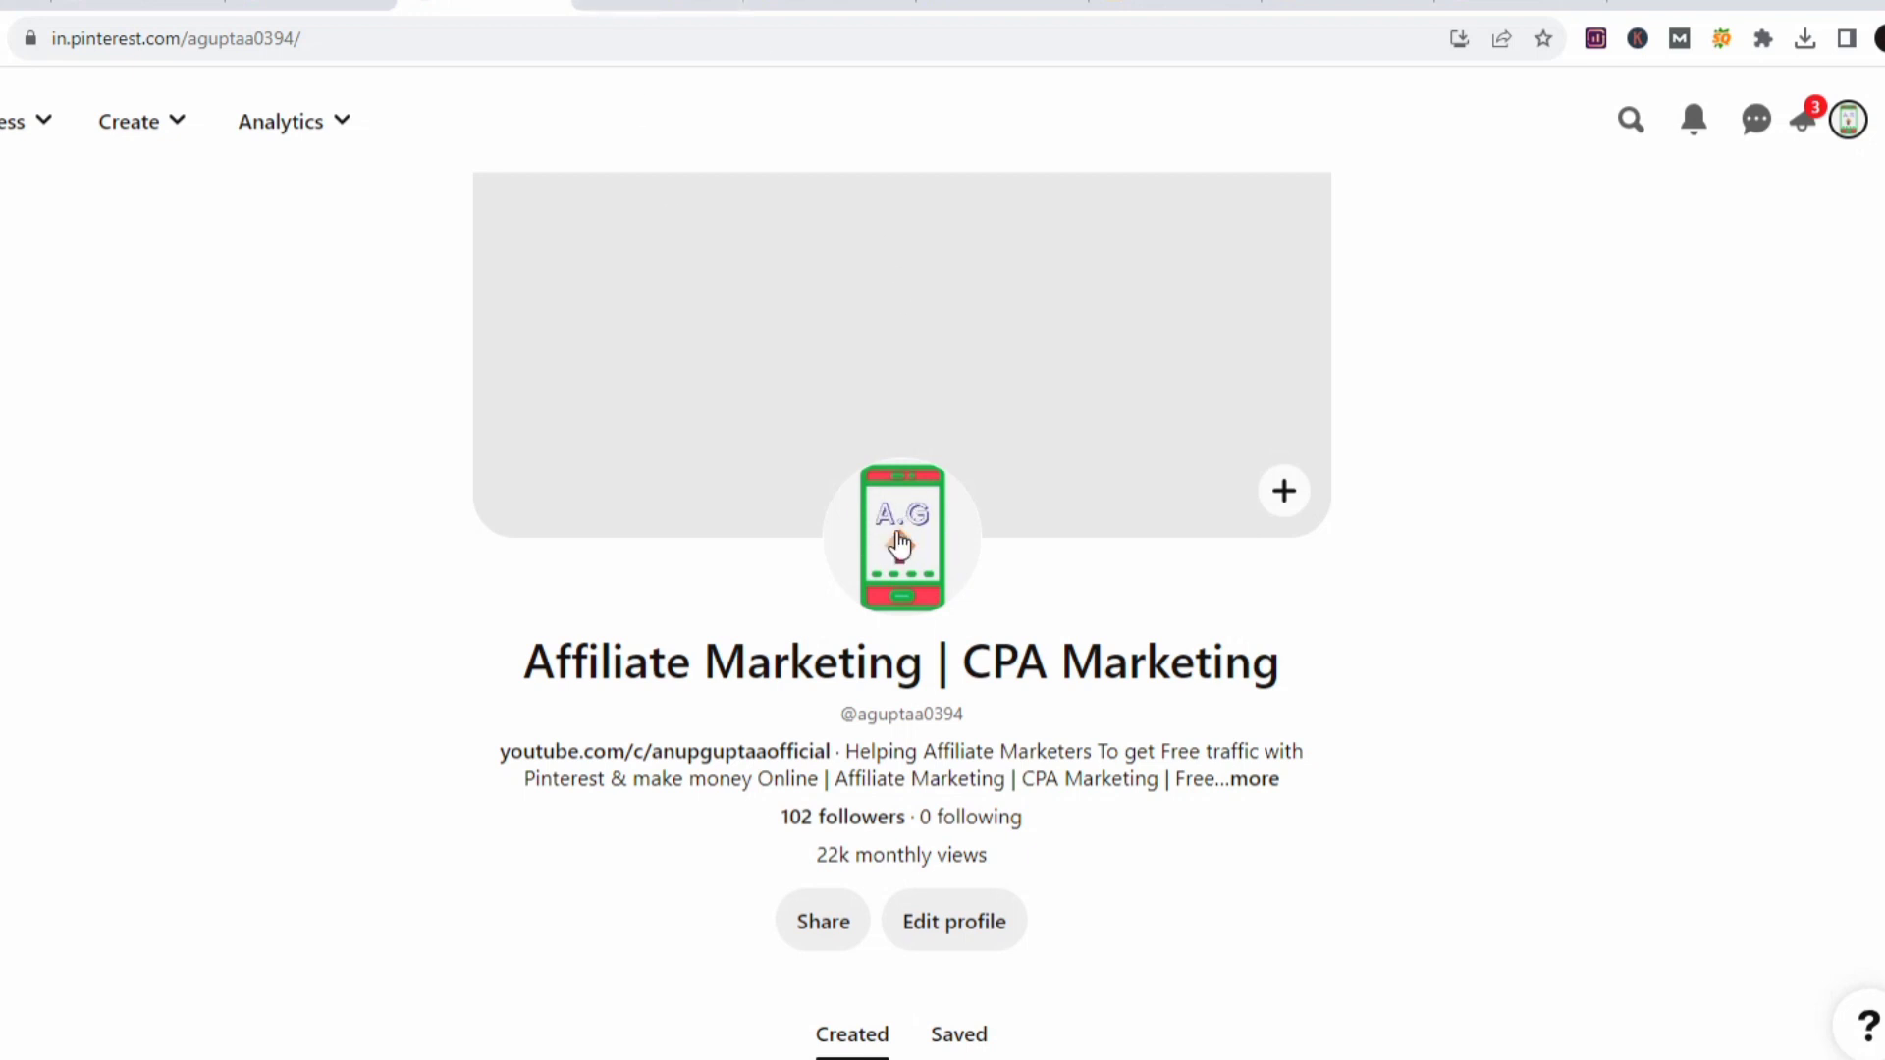
# Switch to Canva to browse its logo templates, and return to the Pinterest profile's cover and photo area.
pyautogui.click(660, 5)
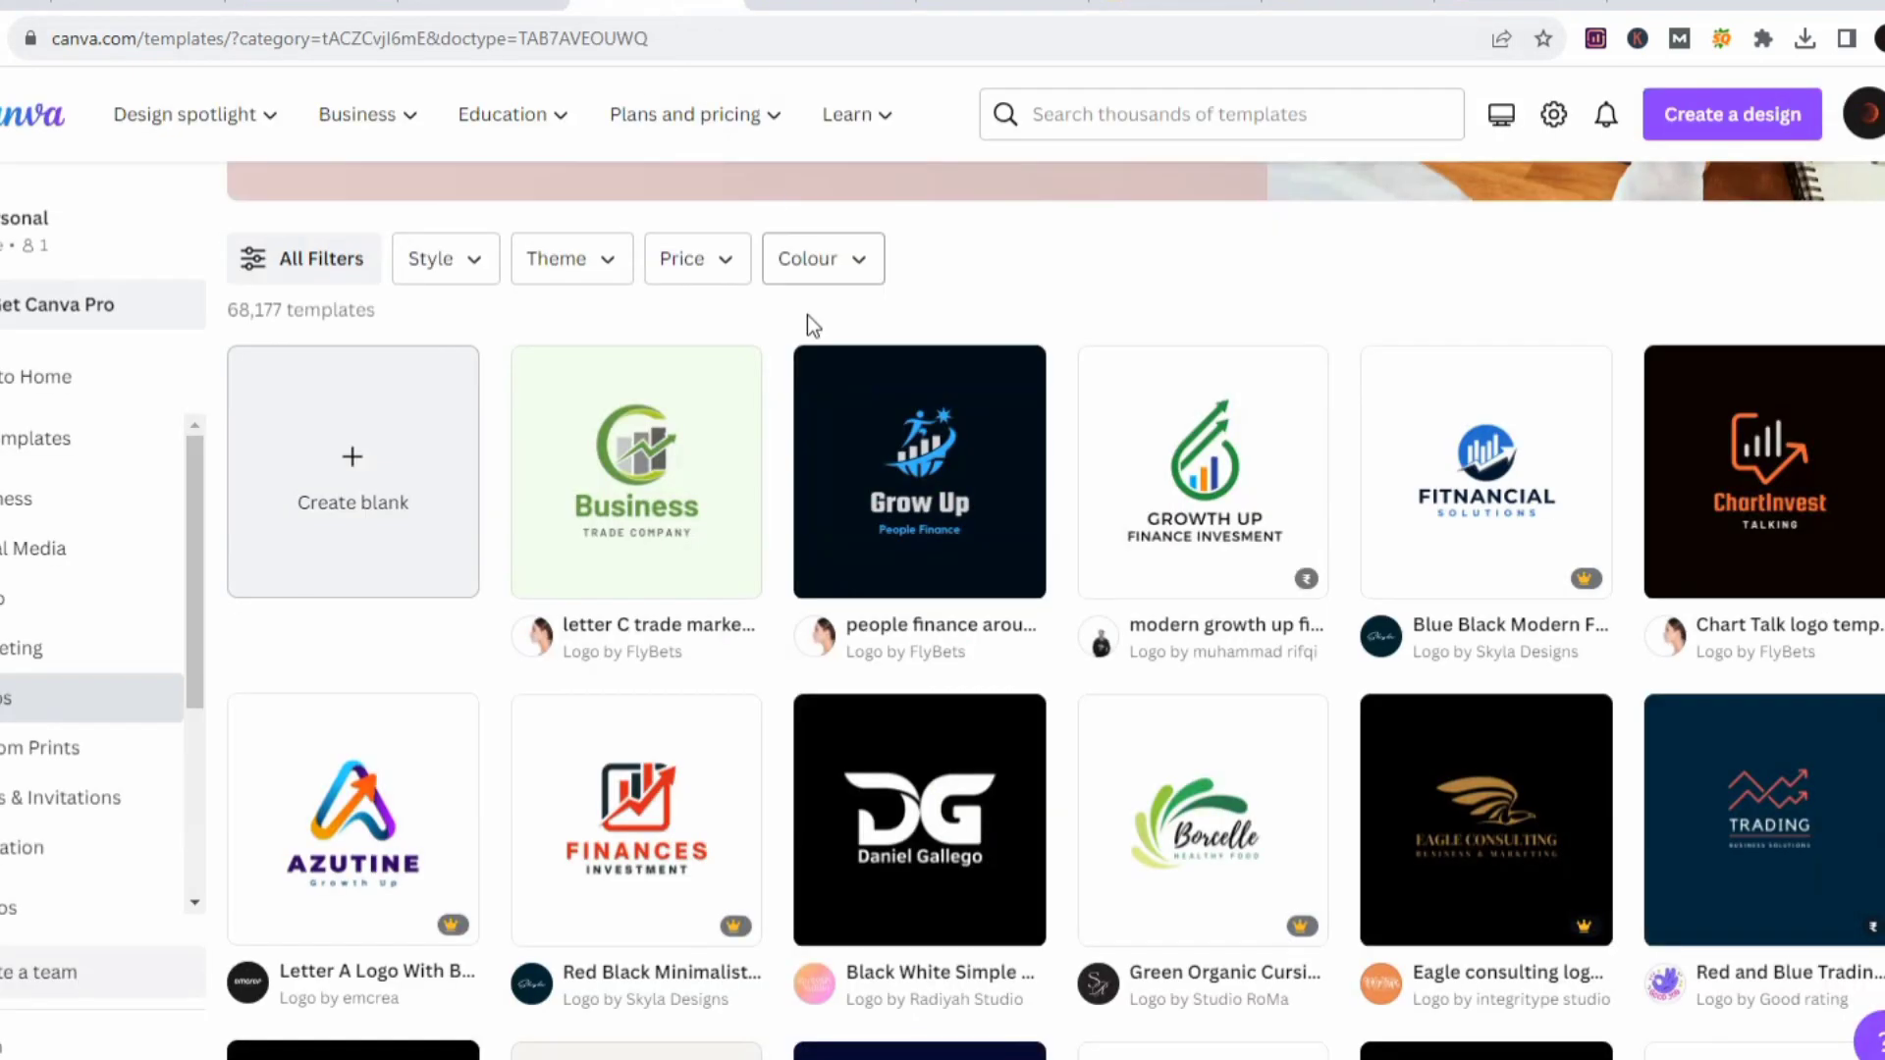
pyautogui.click(1206, 114)
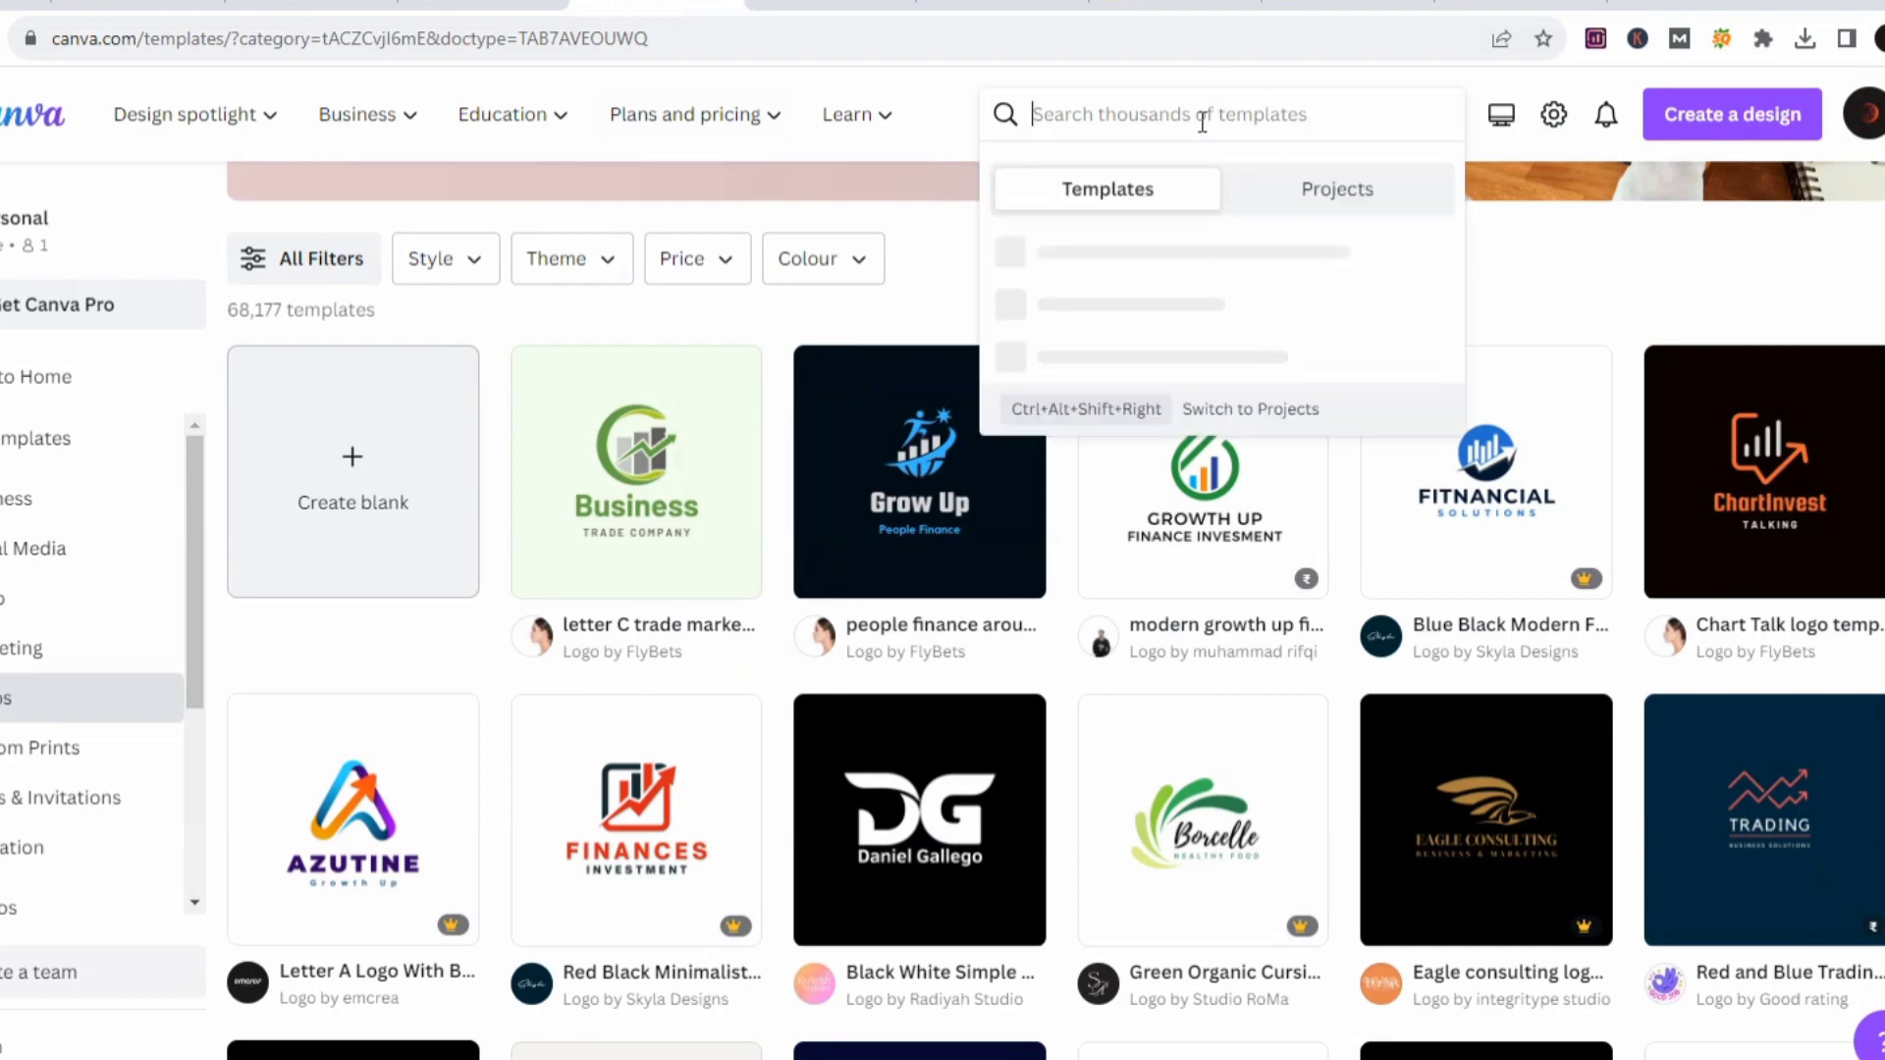
pyautogui.click(897, 228)
pyautogui.scroll(-6, 1055, 369)
pyautogui.scroll(4, 1055, 369)
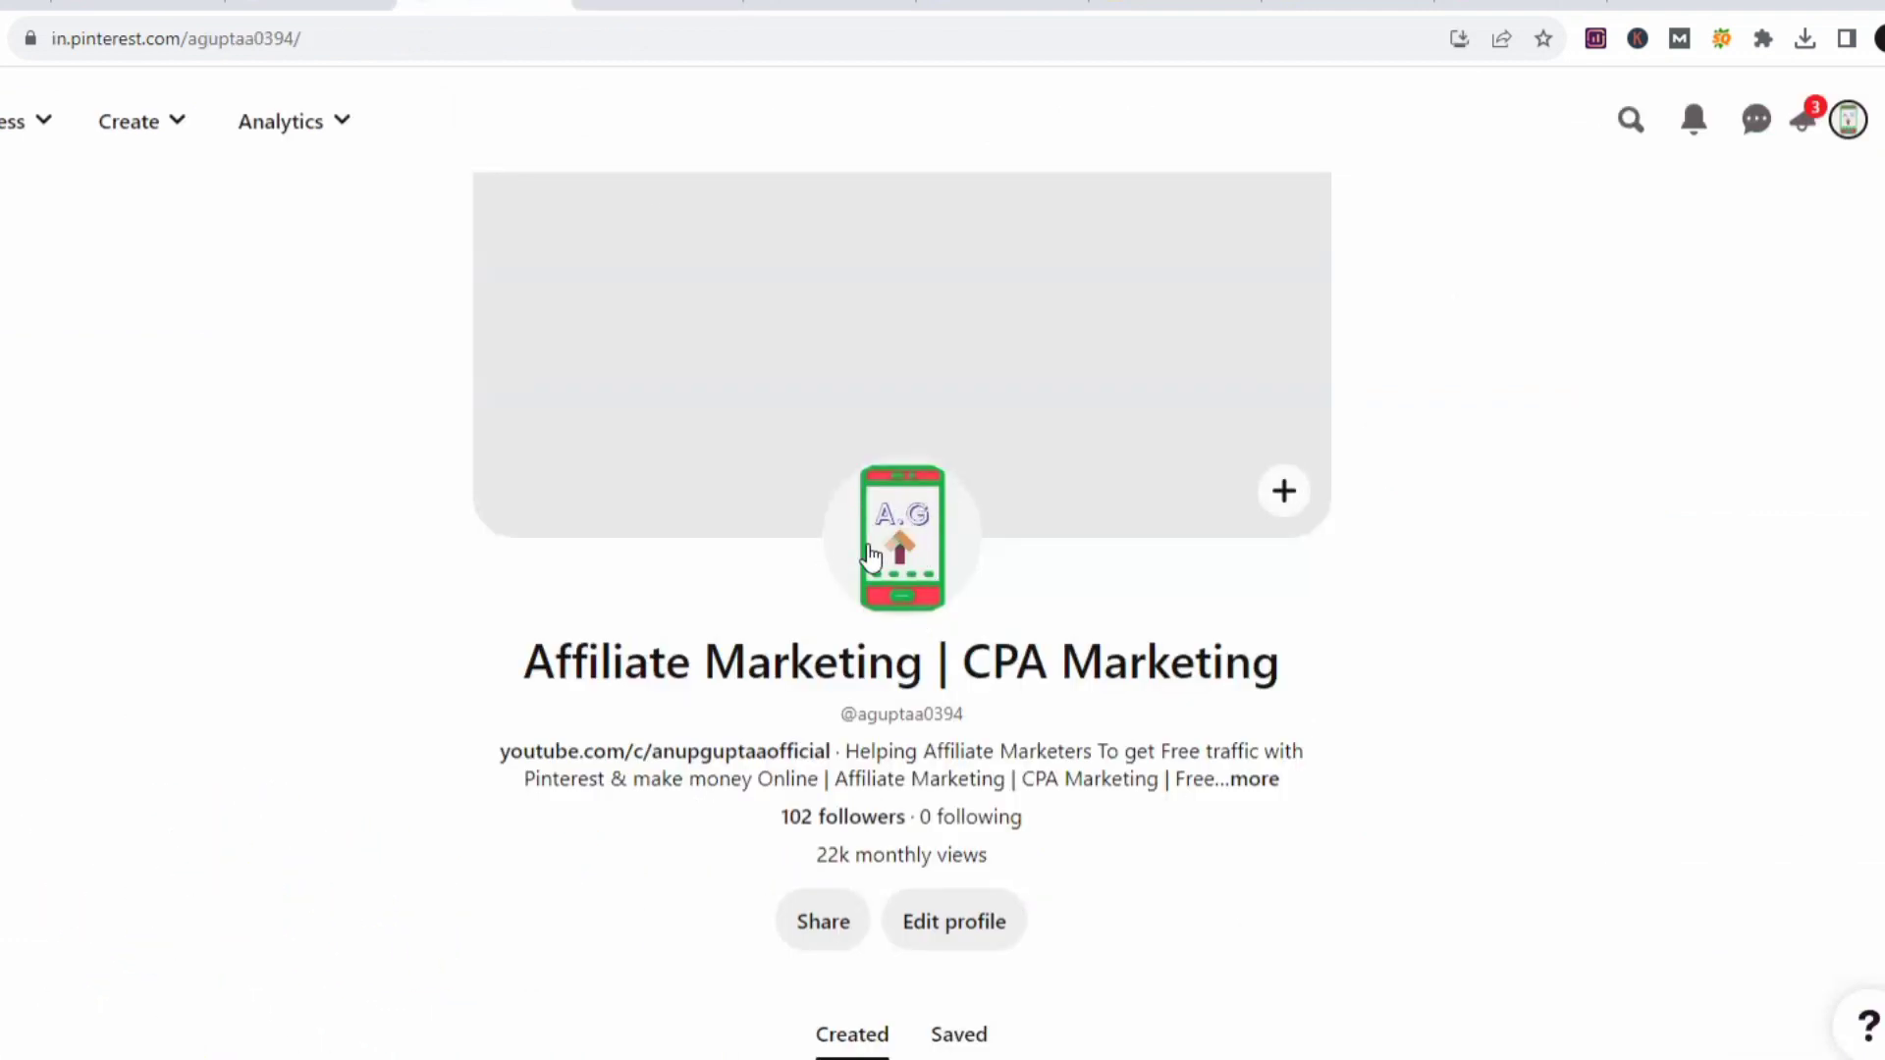
pyautogui.scroll(1, 1083, 287)
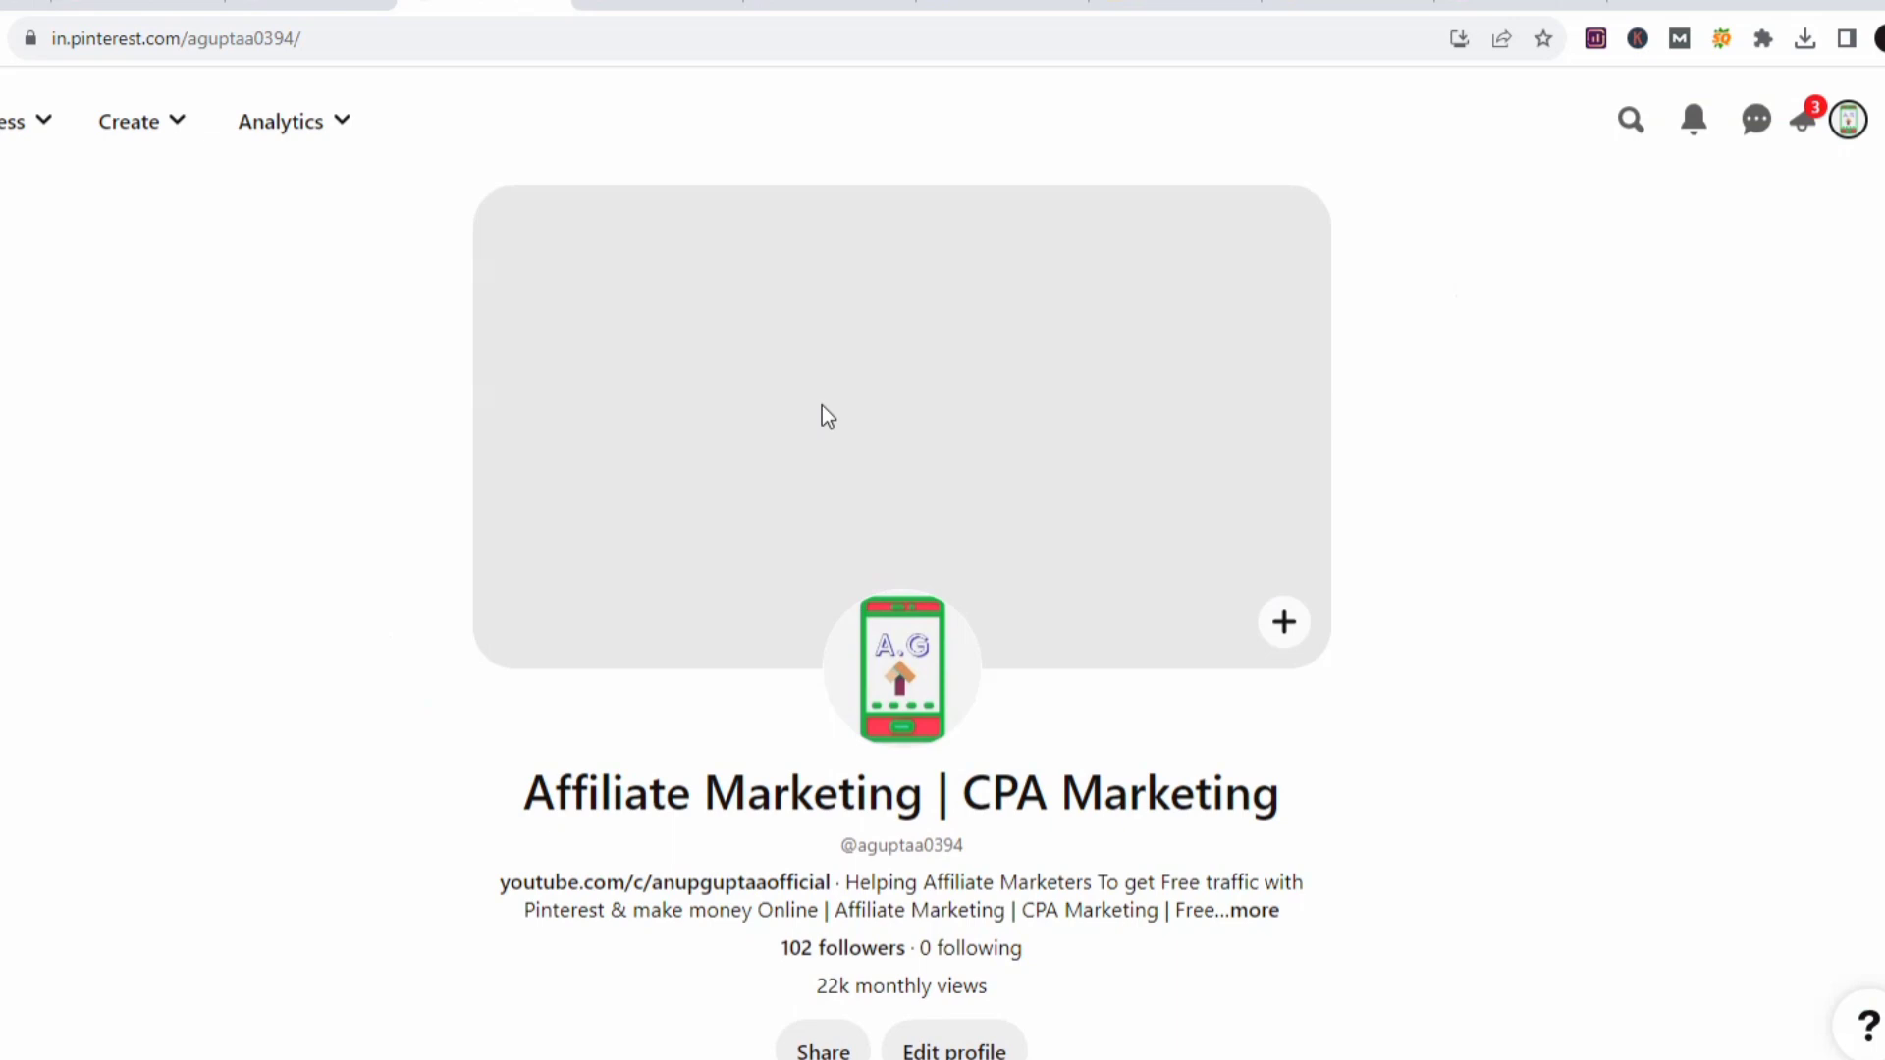
# Switch to Canva and browse the landscape banner templates for a profile cover design.
pyautogui.click(845, 13)
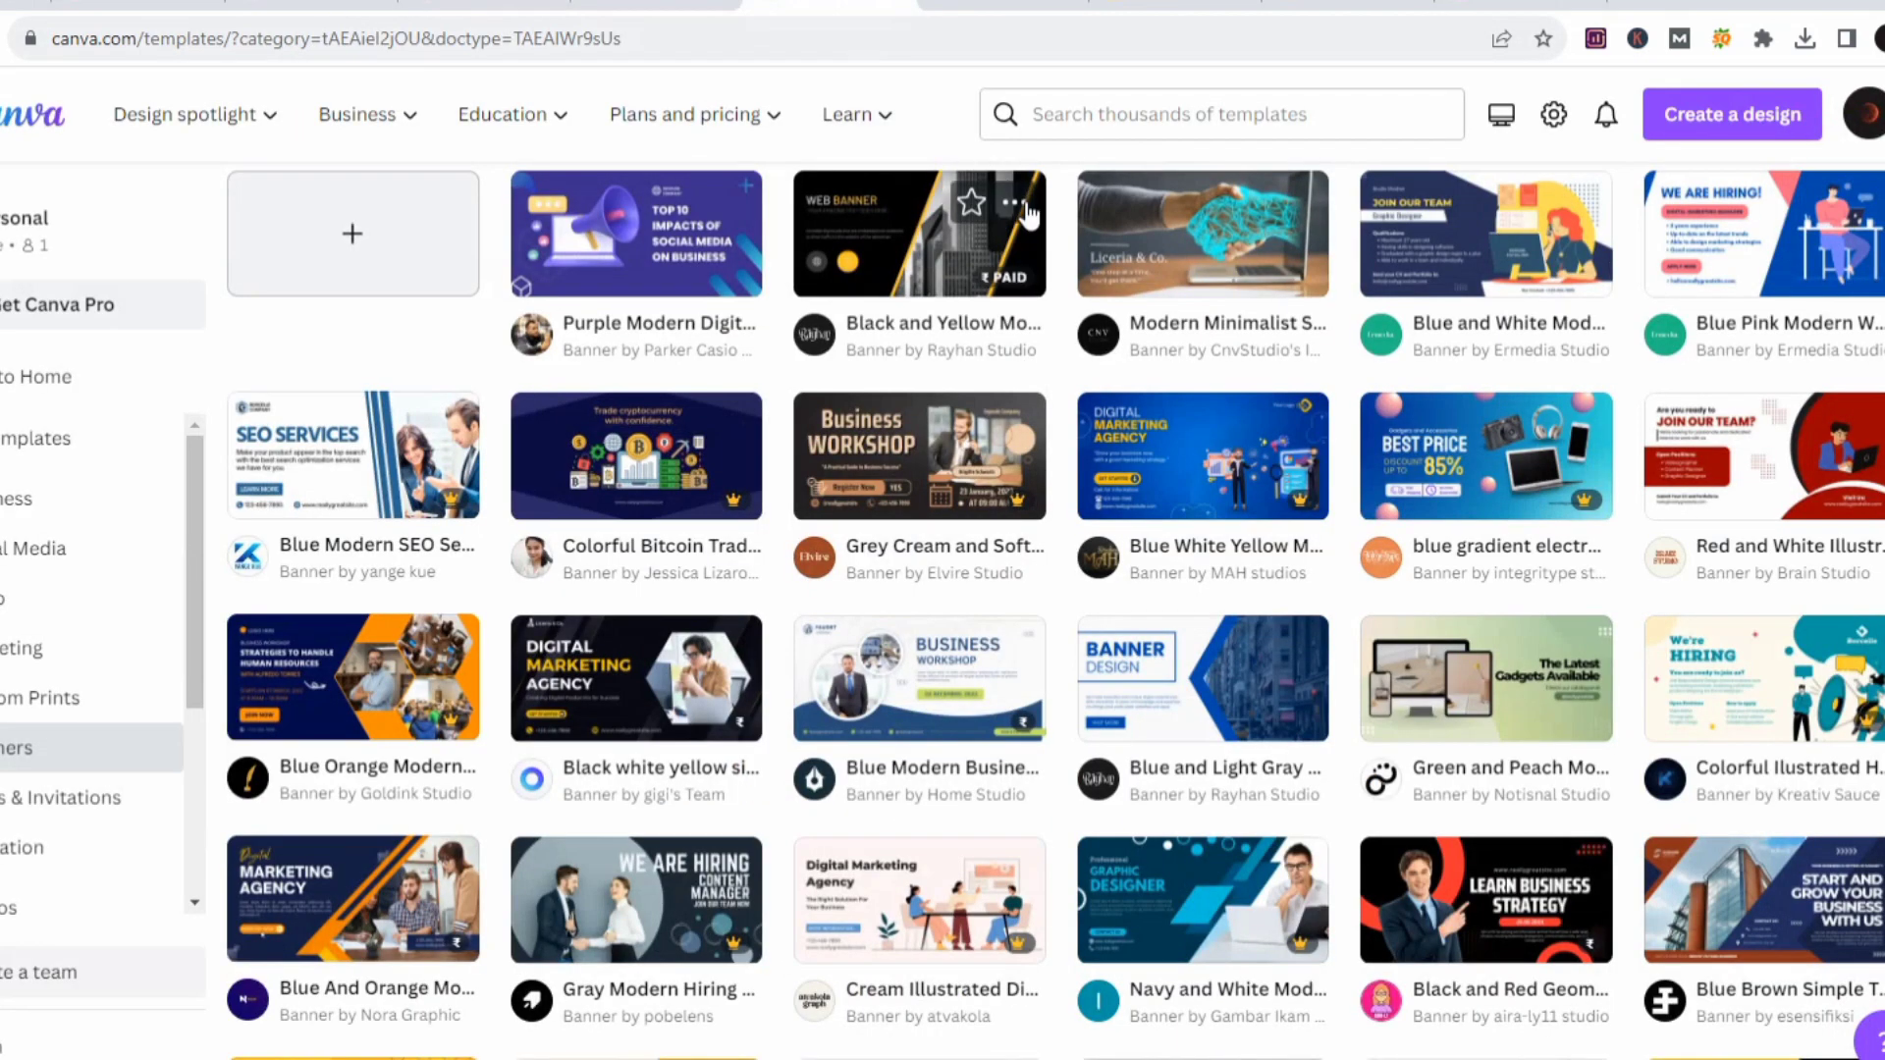
pyautogui.scroll(5, 1027, 206)
pyautogui.click(1166, 121)
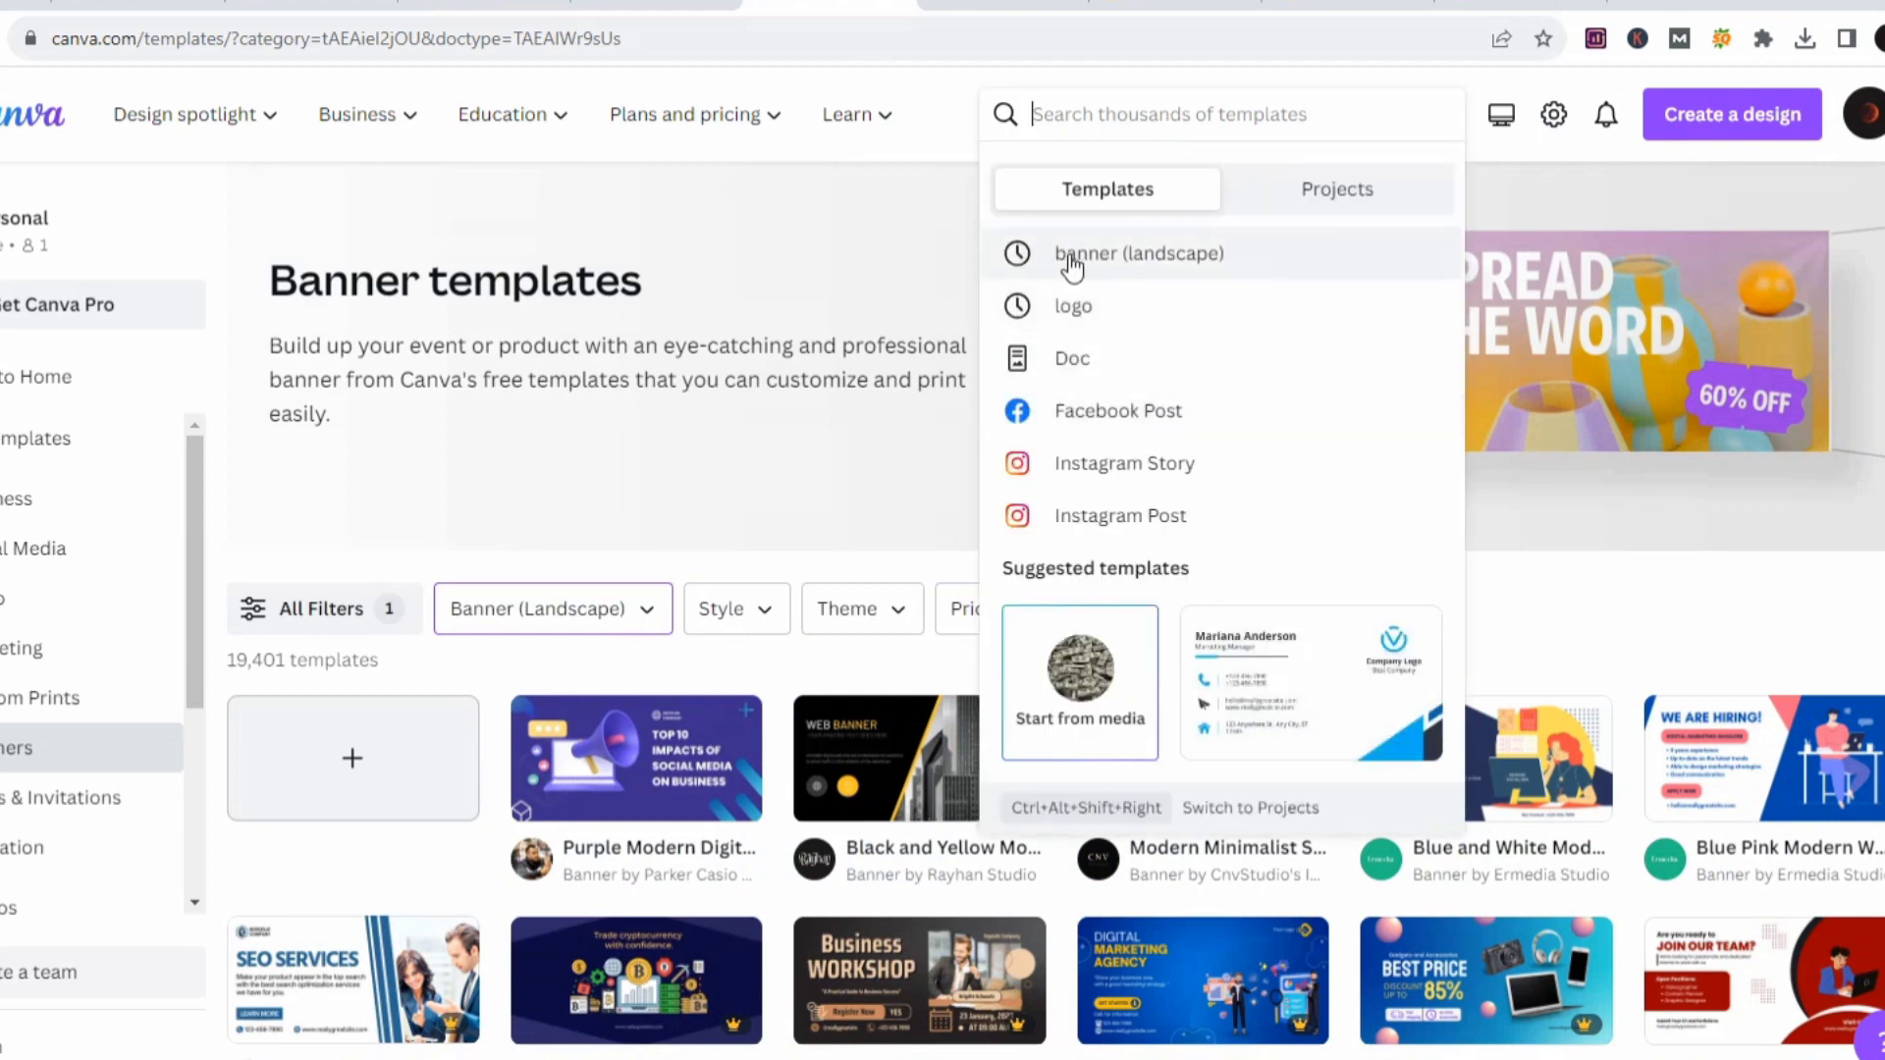
pyautogui.scroll(-2, 940, 309)
pyautogui.click(940, 310)
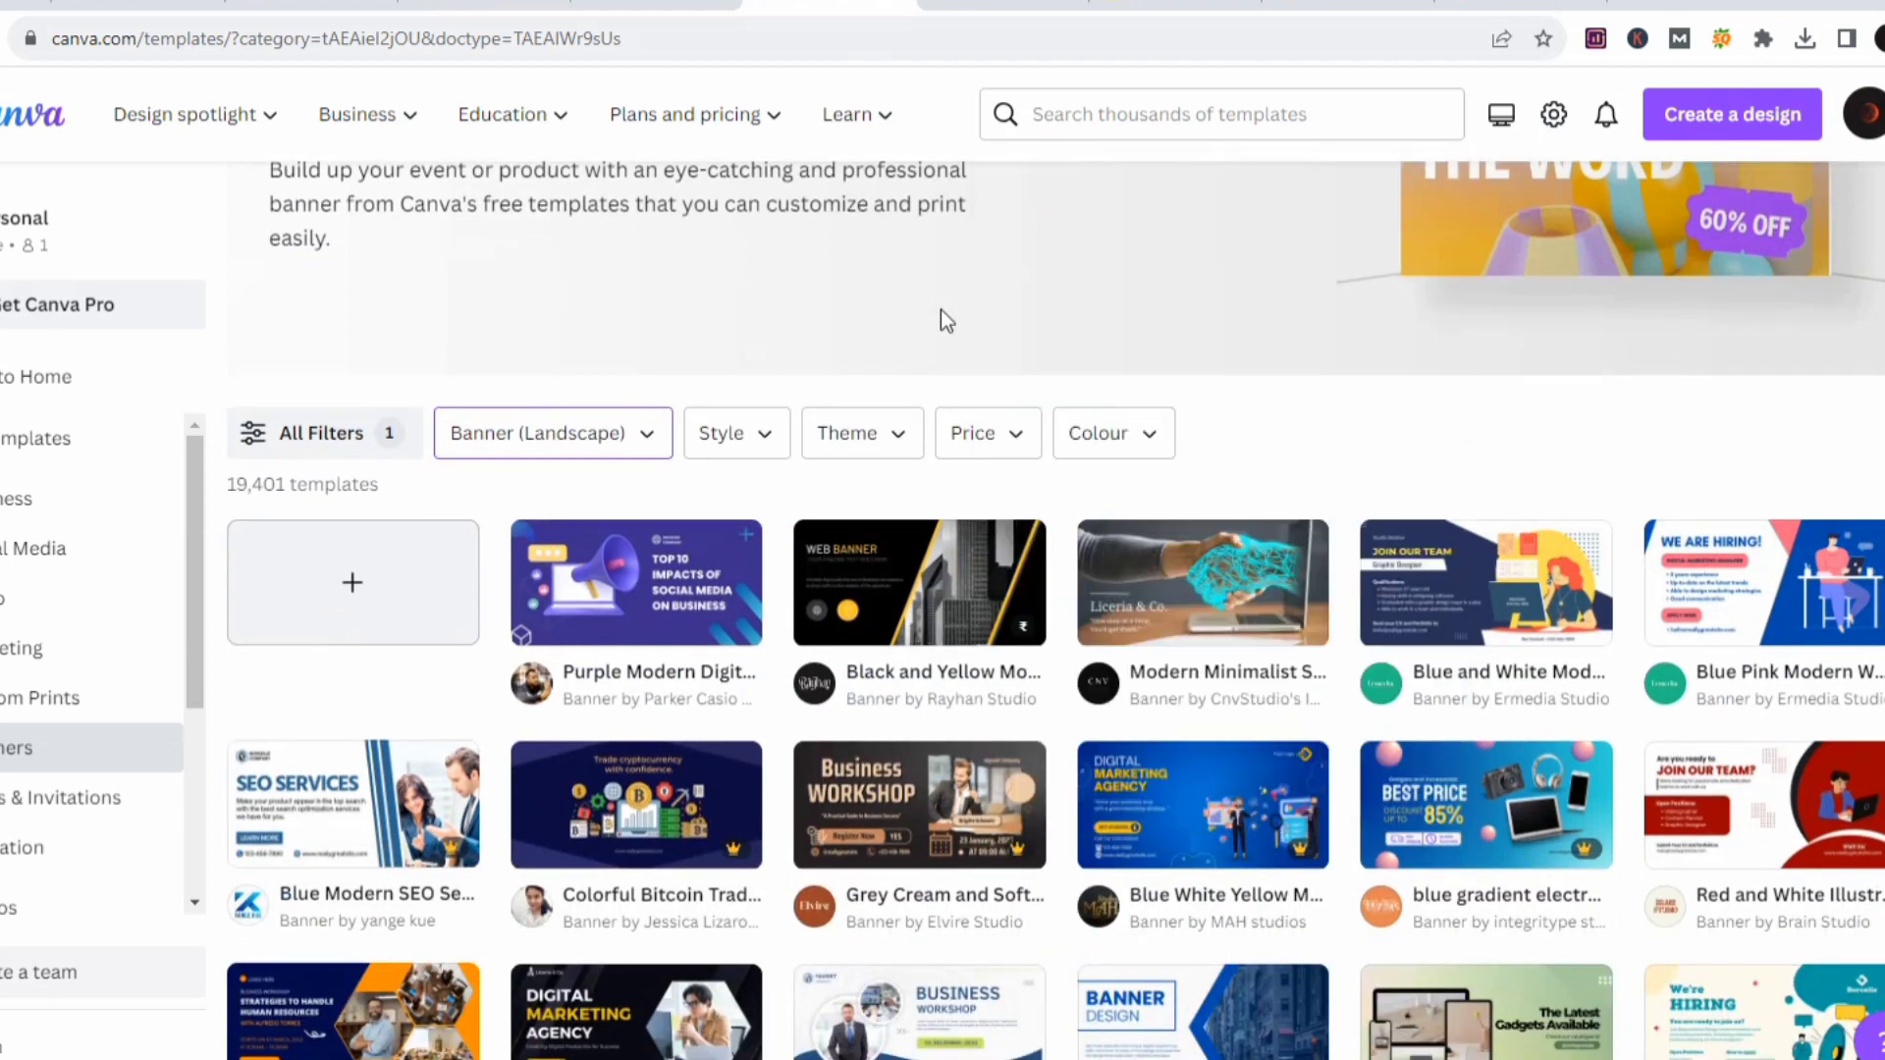
pyautogui.scroll(-2, 941, 309)
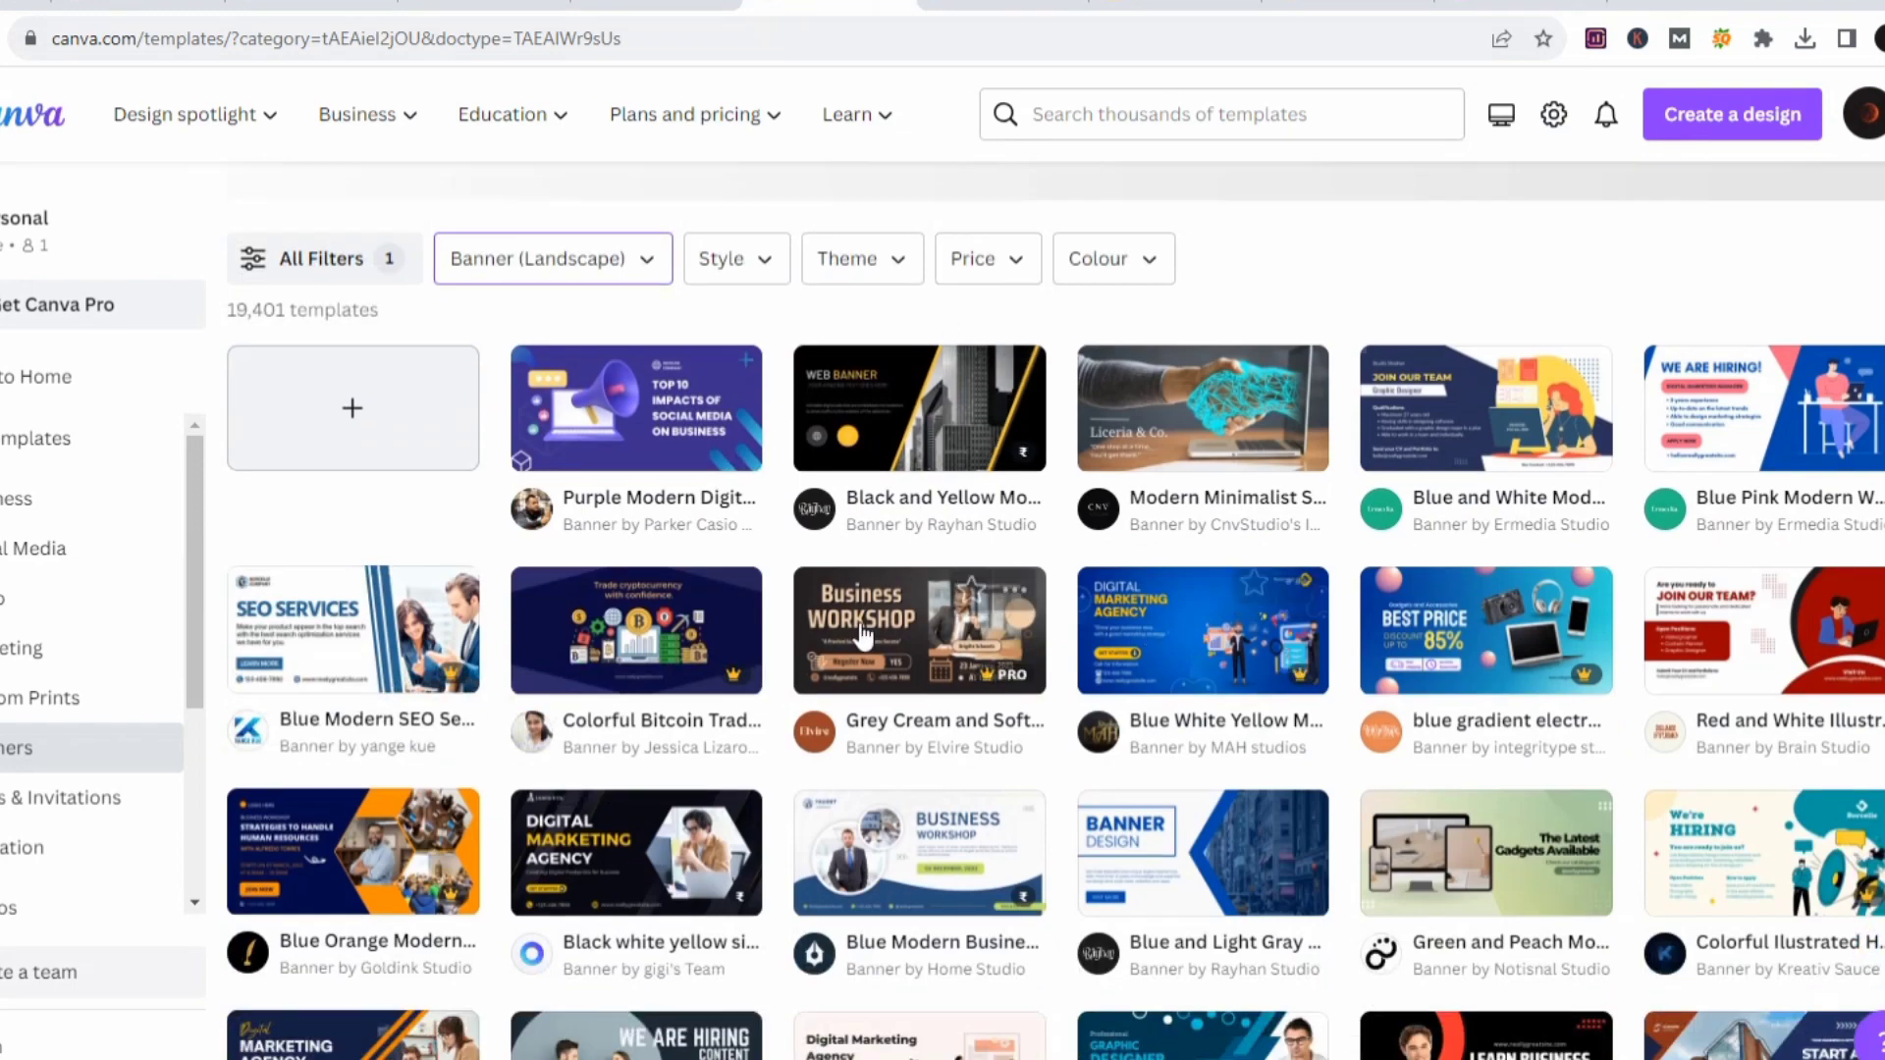
pyautogui.scroll(-4, 863, 635)
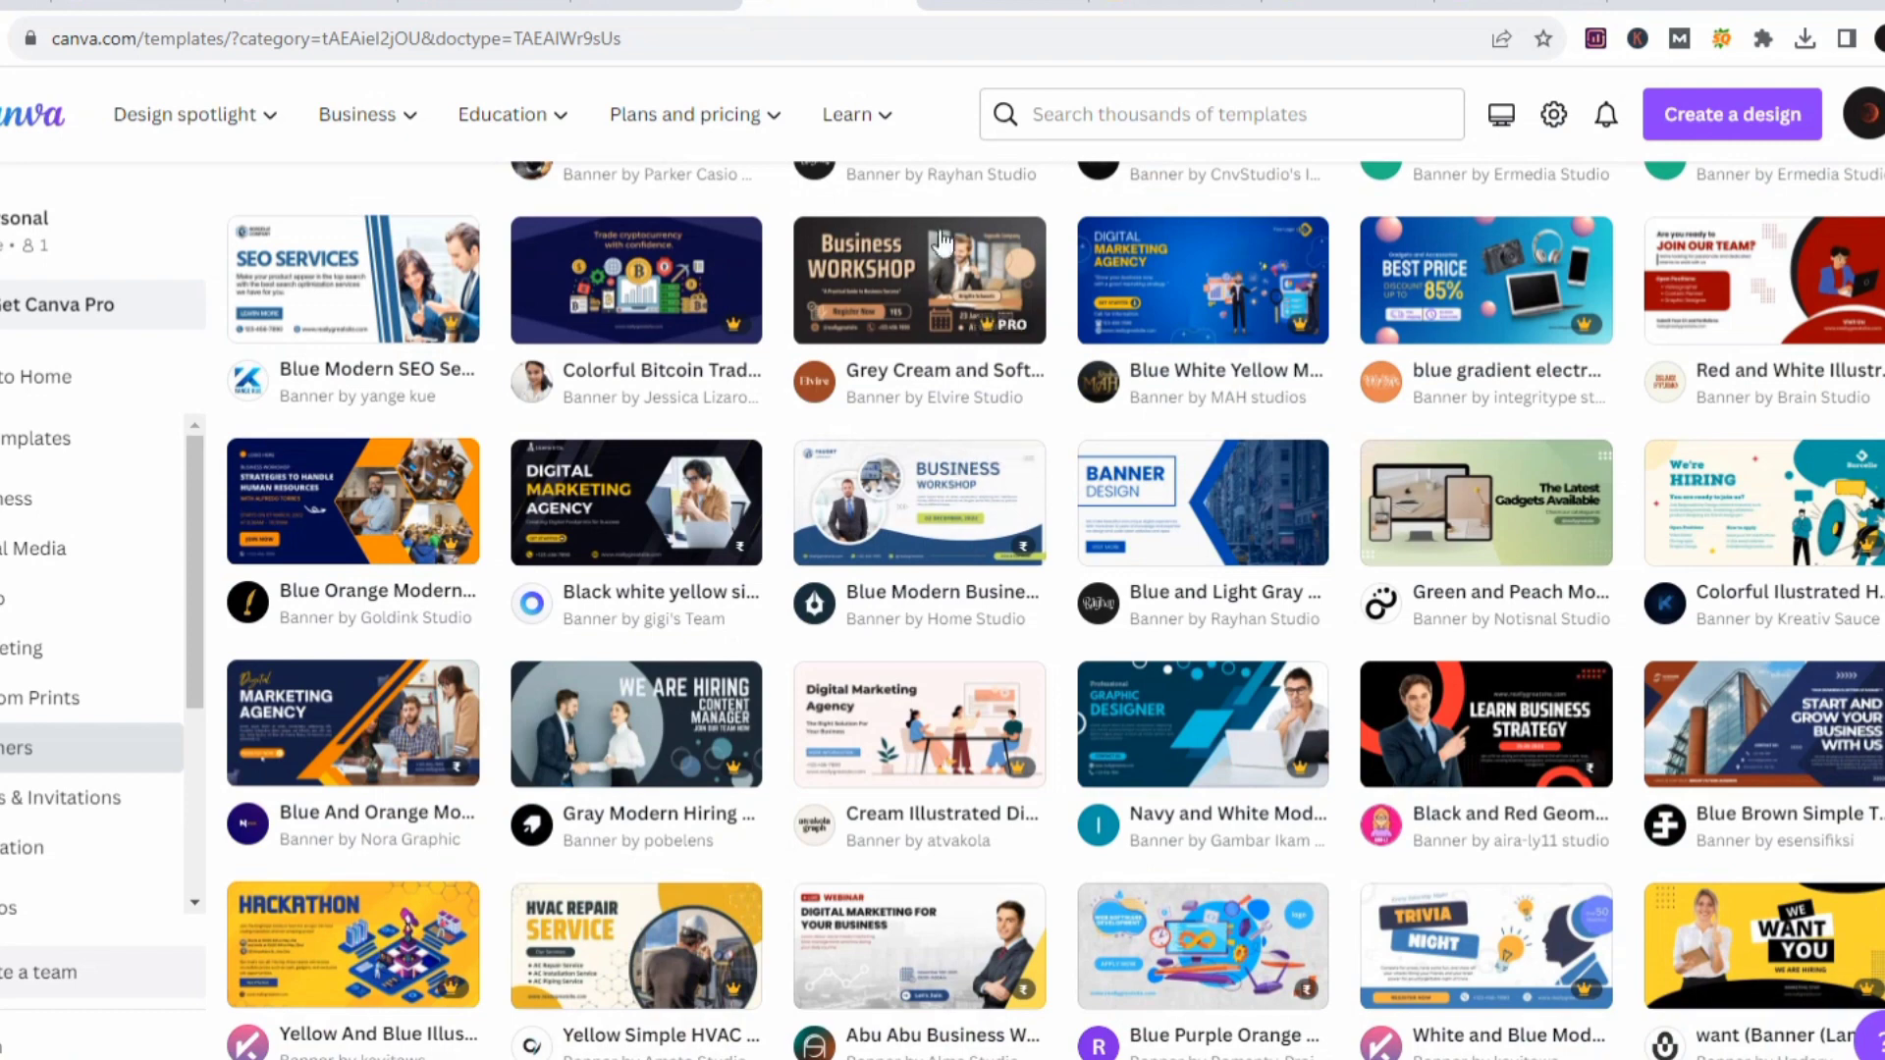
# Return to the Pinterest profile and open its details for editing.
pyautogui.click(481, 4)
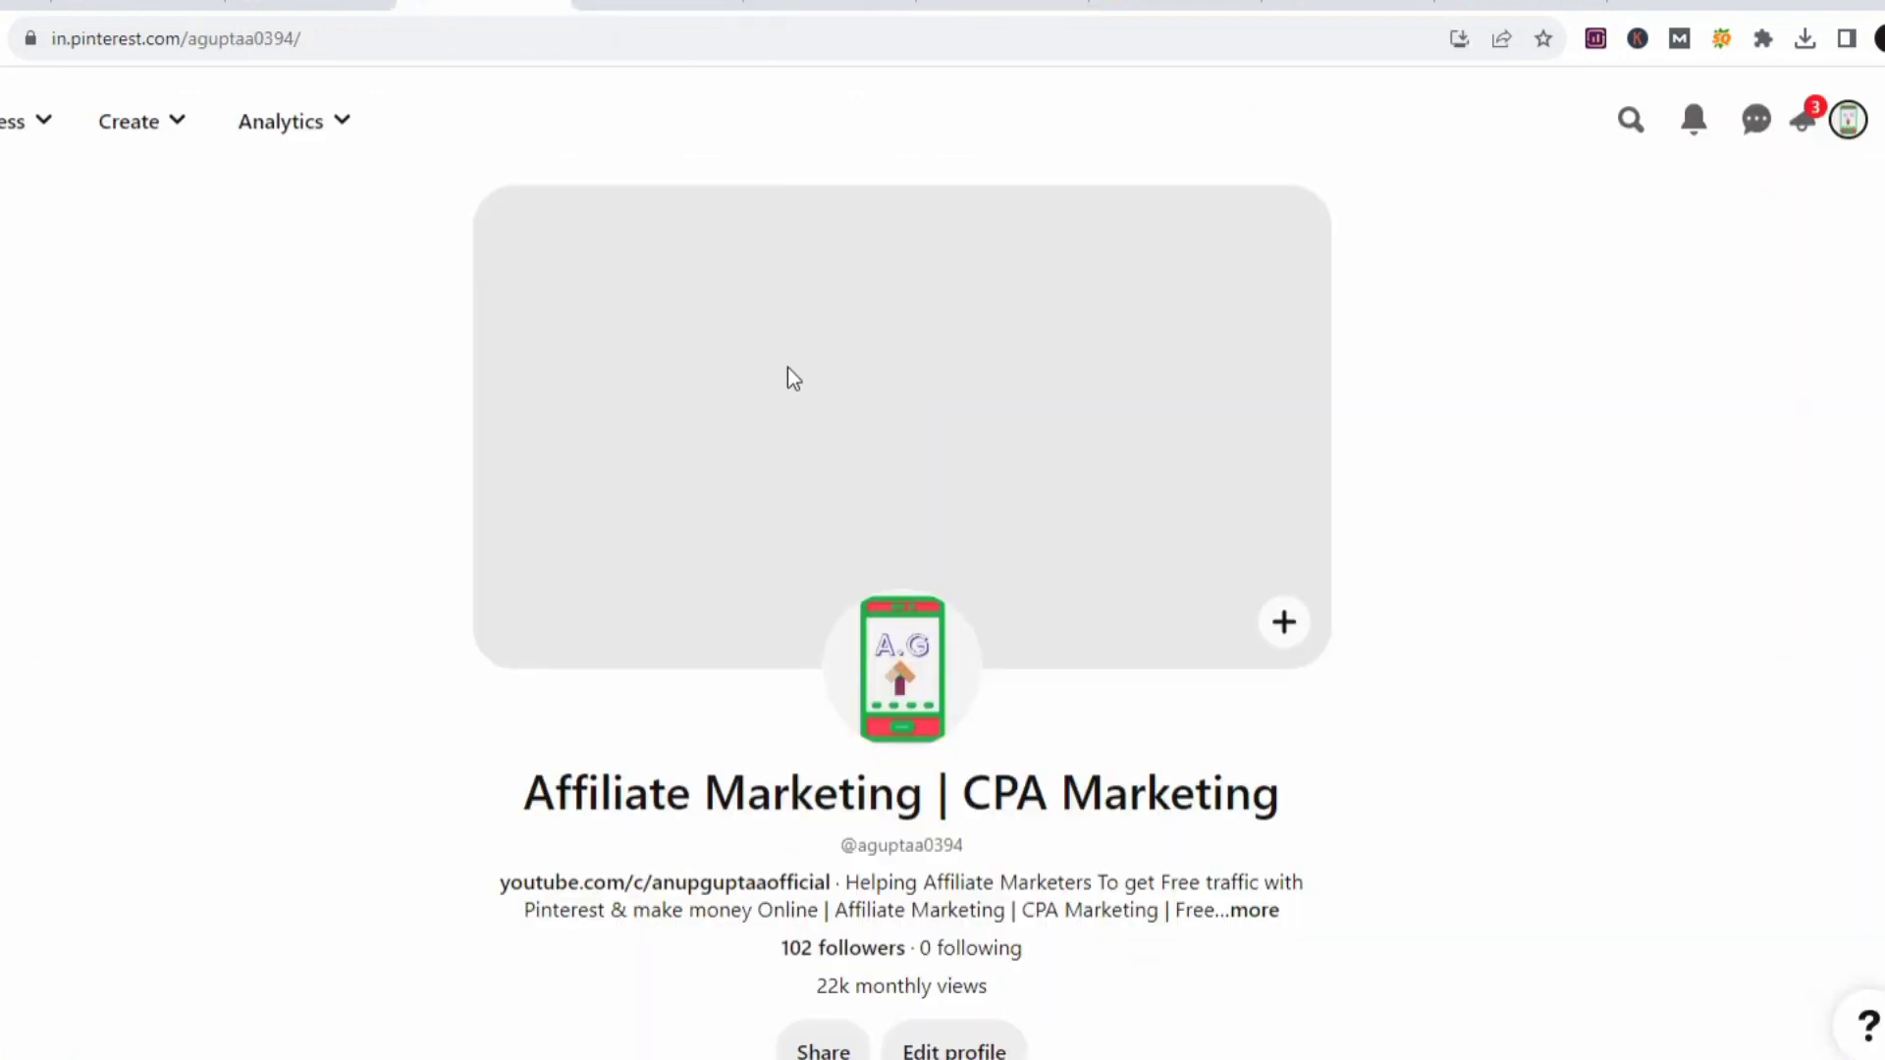
pyautogui.scroll(-4, 1284, 518)
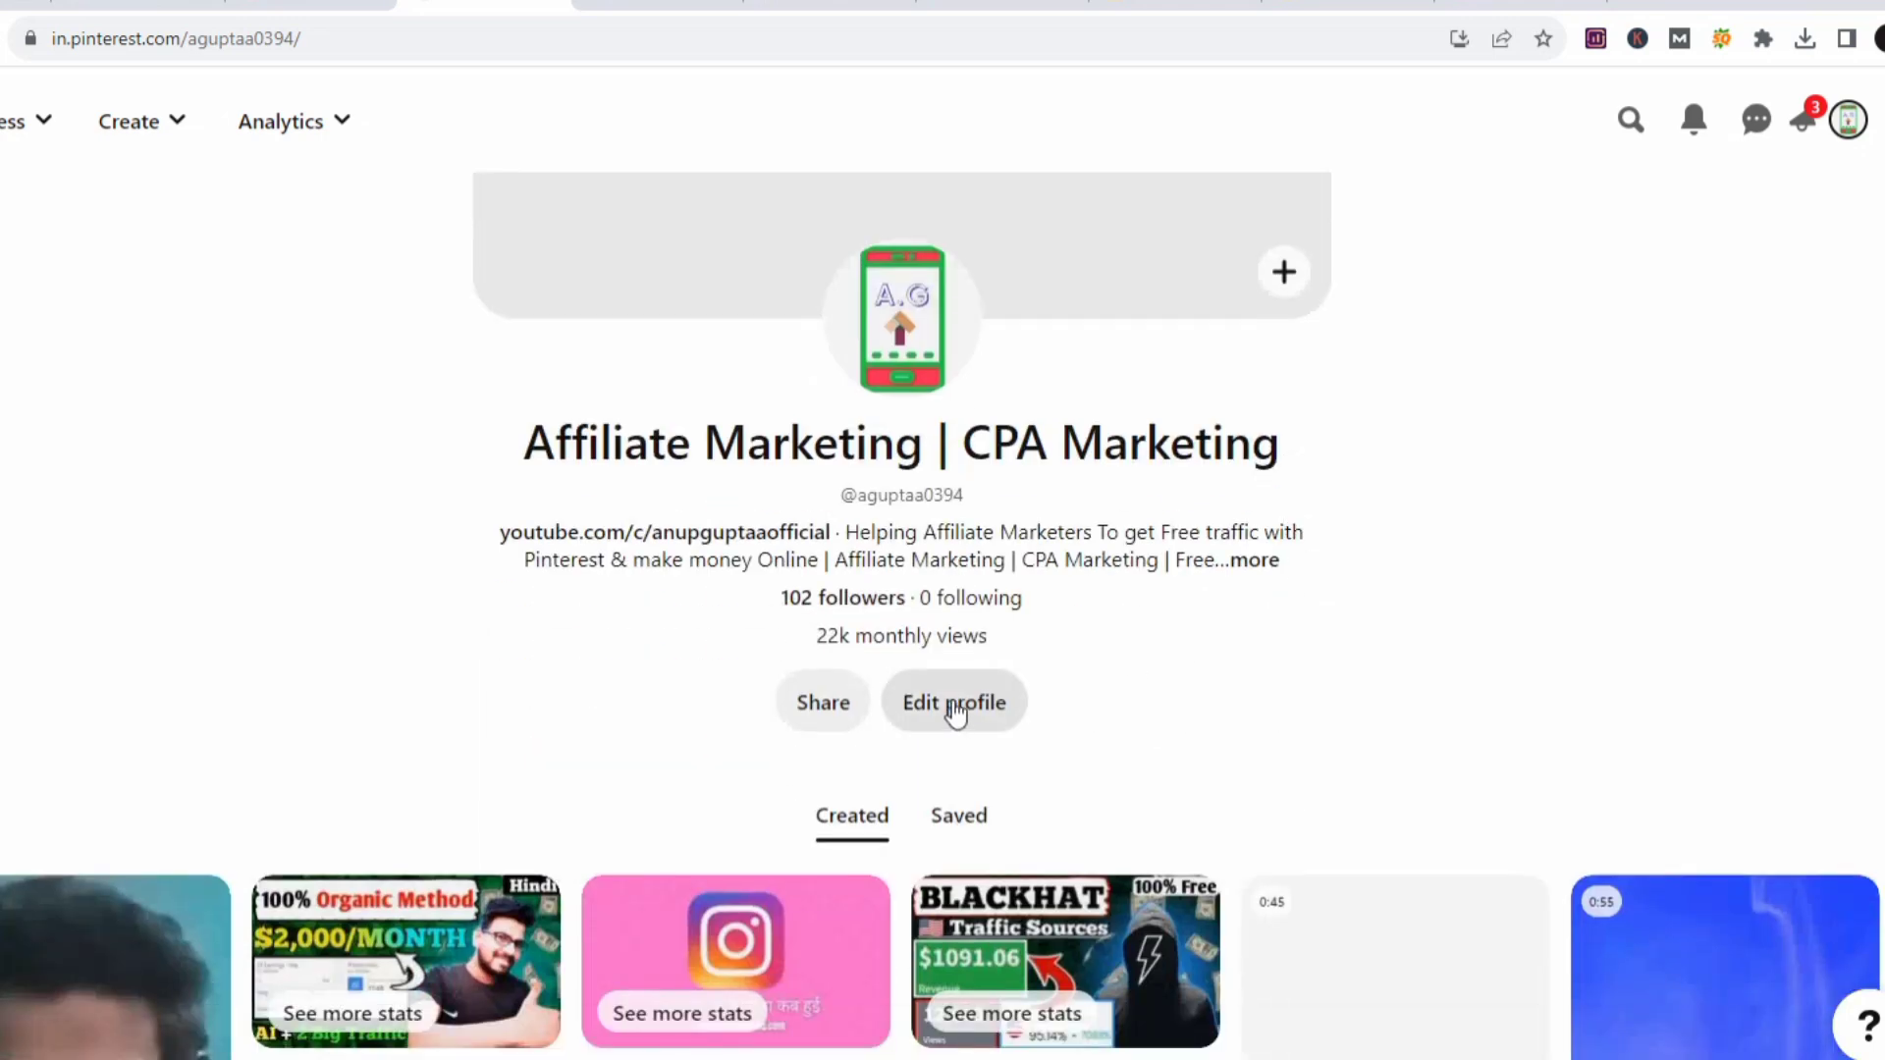
pyautogui.click(952, 702)
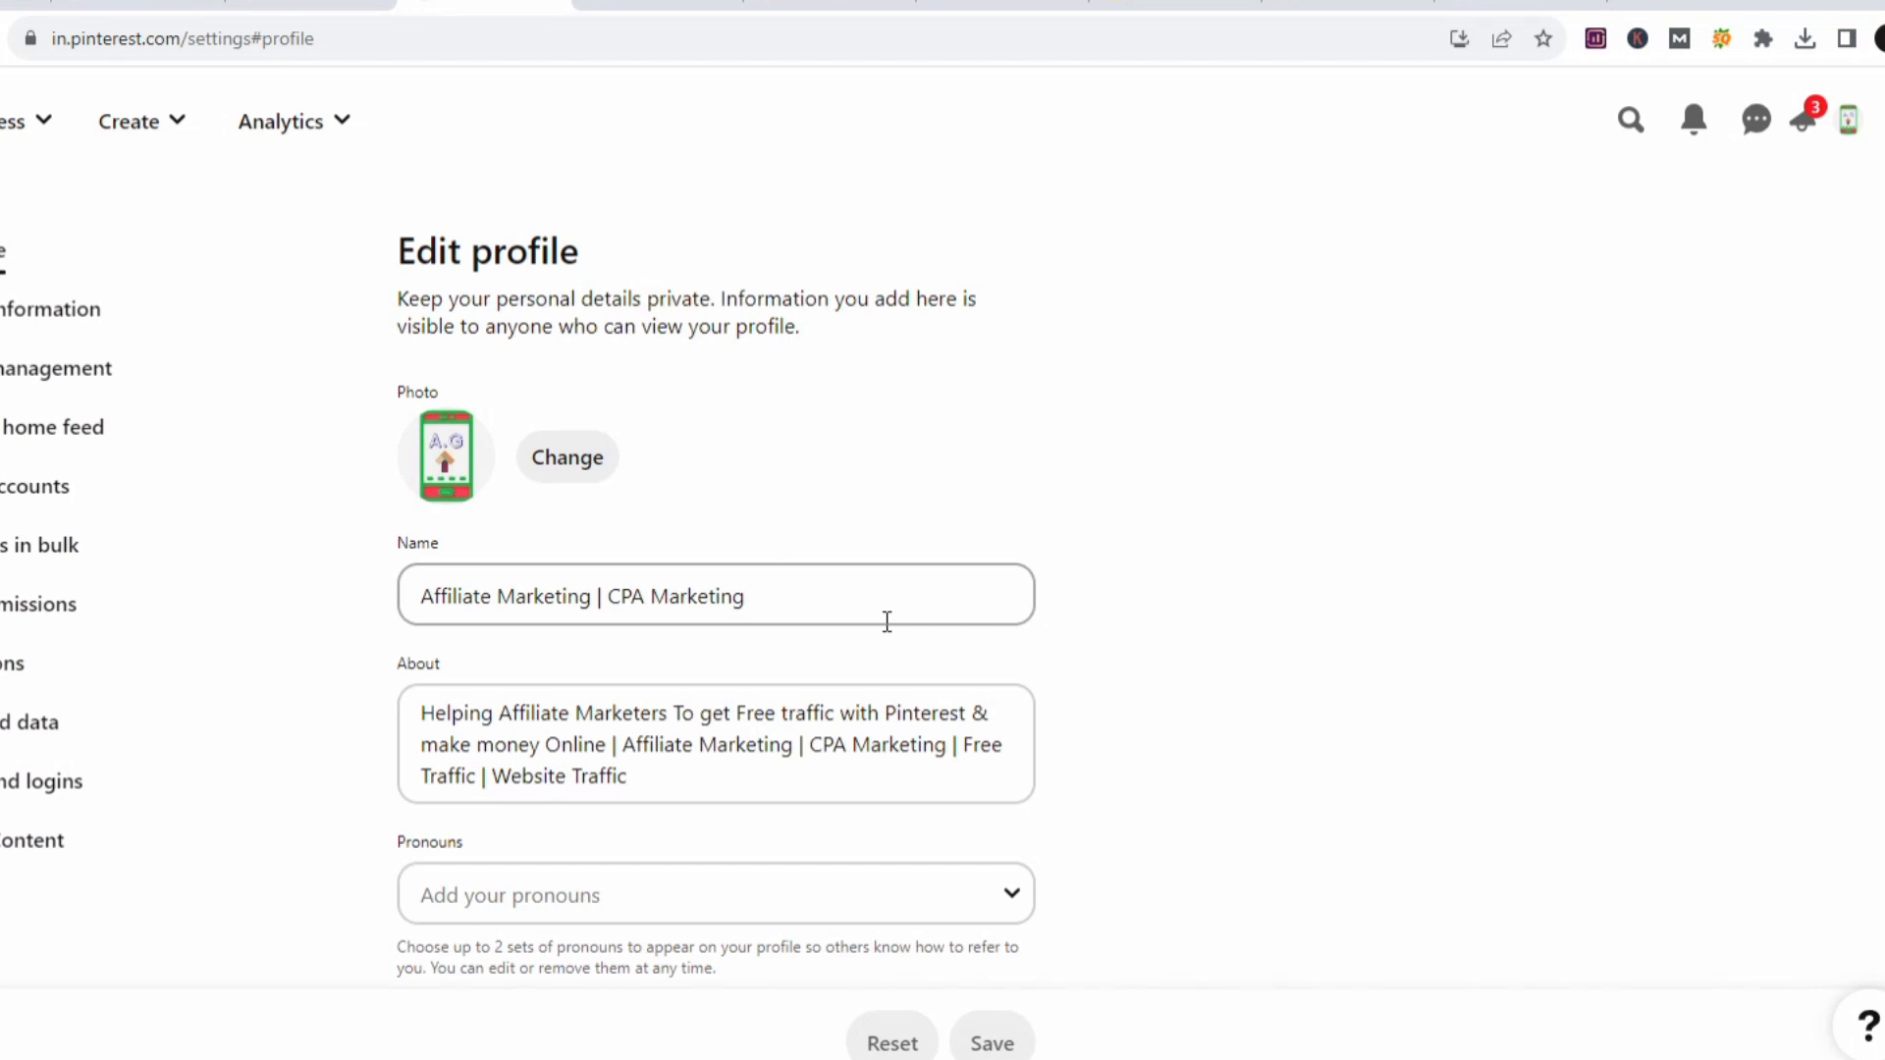
# Switch to ChatGPT on Poe and copy the prompt "Give me Pinterest Profile name Suggestion For How To Make Money Online" into the message box.
pyautogui.click(167, 8)
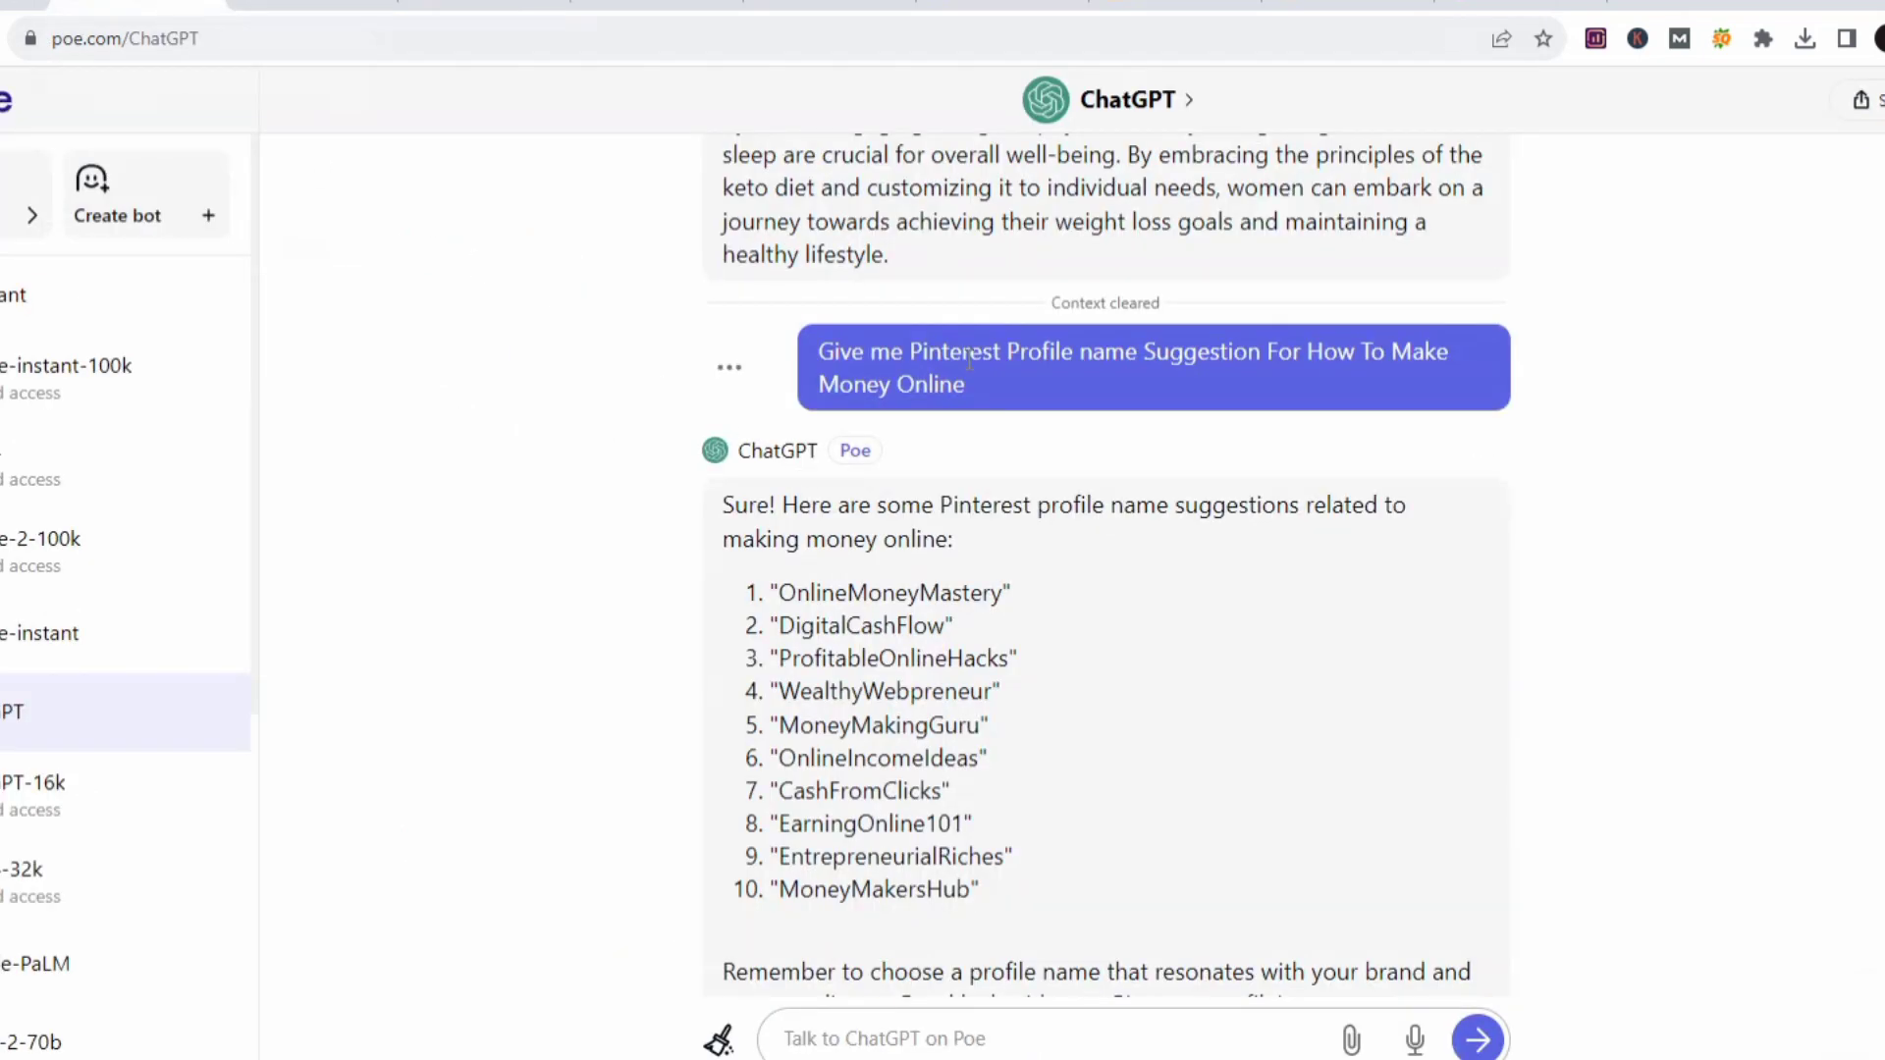
pyautogui.moveTo(815, 348); pyautogui.dragTo(986, 398)
pyautogui.hotkey('ctrl', 'c')
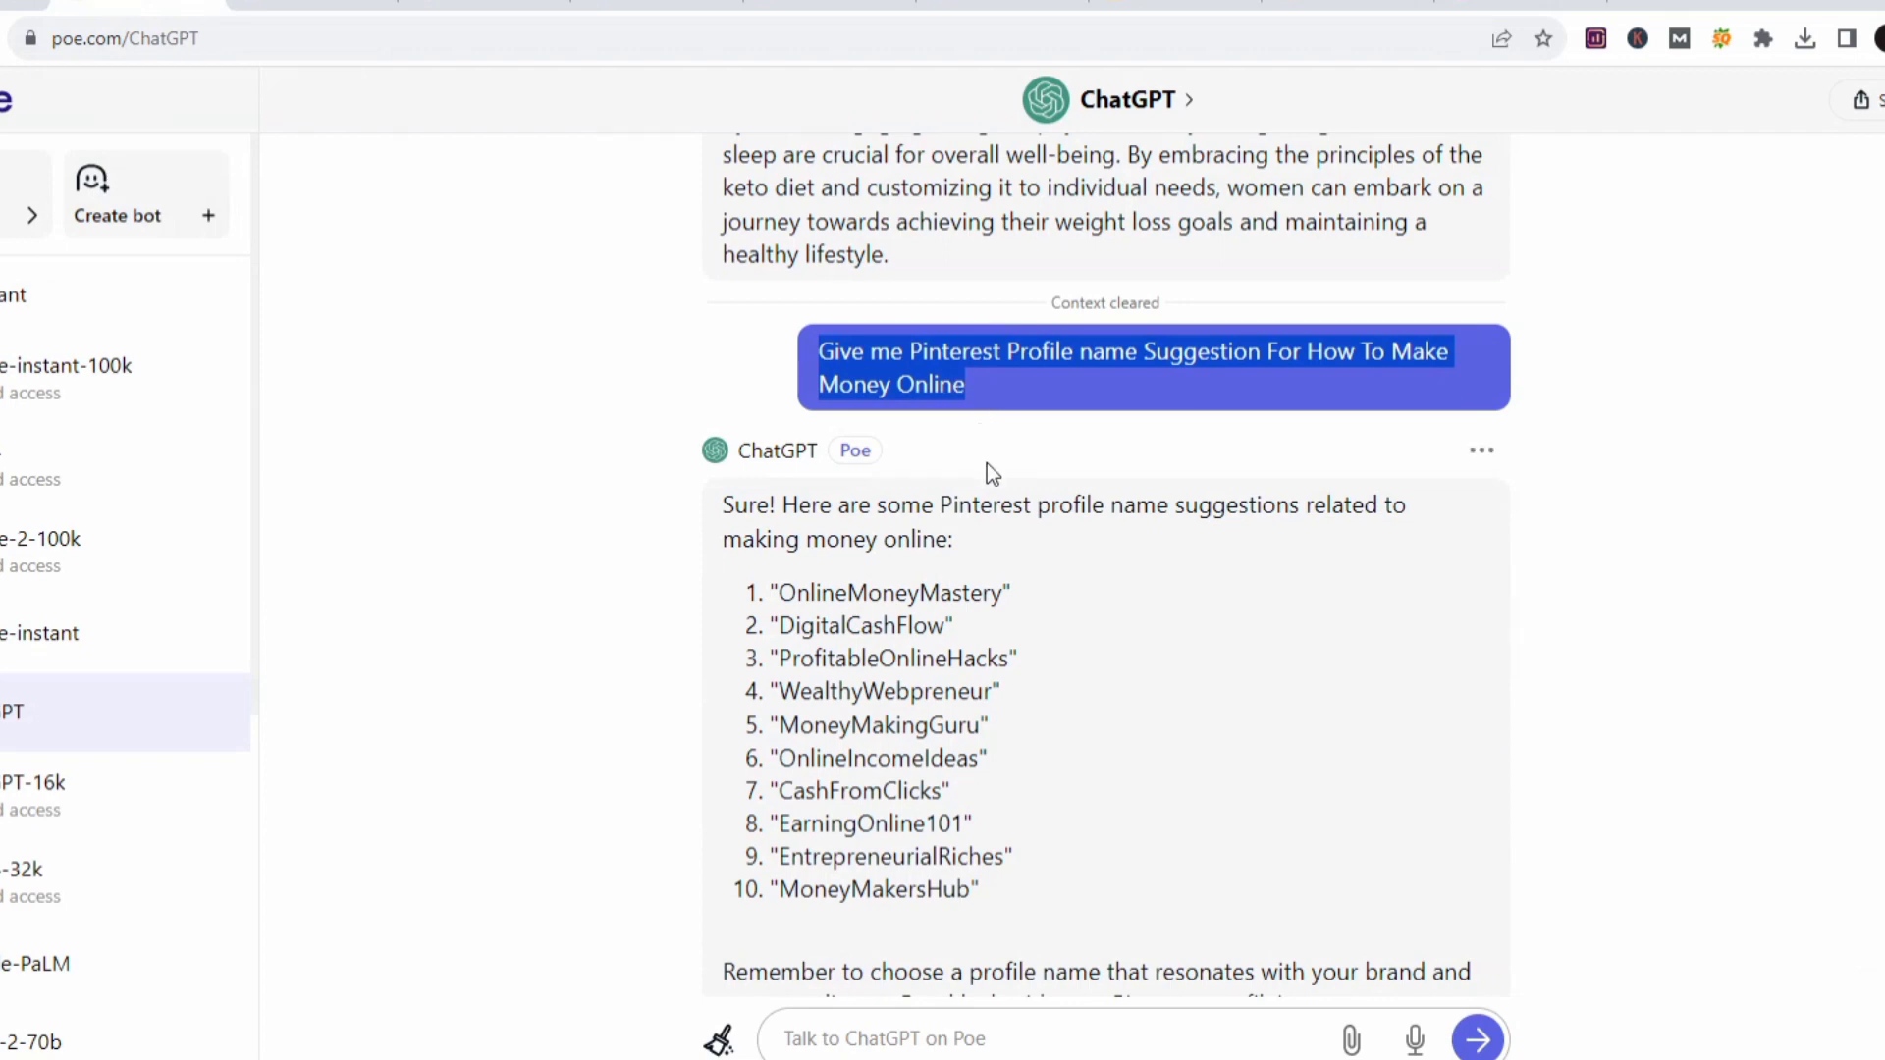
pyautogui.click(915, 1041)
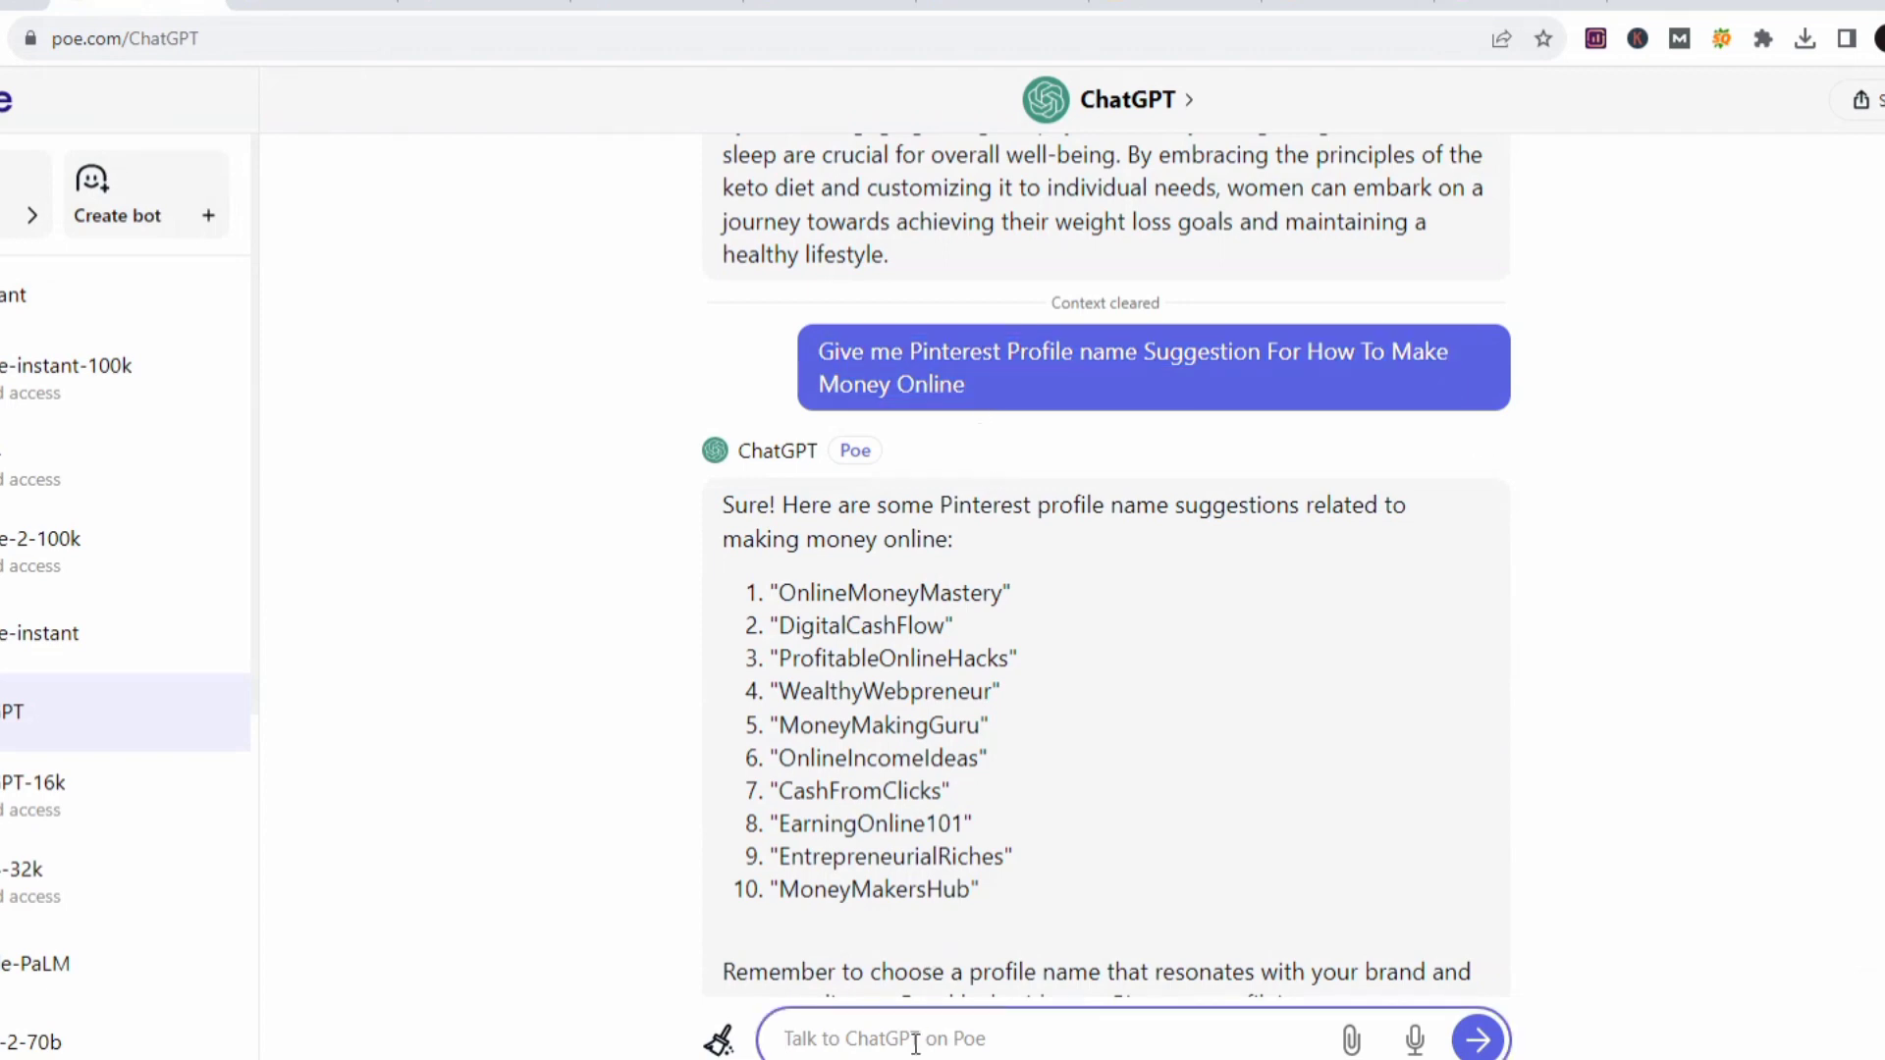
pyautogui.hotkey('ctrl', 'v')
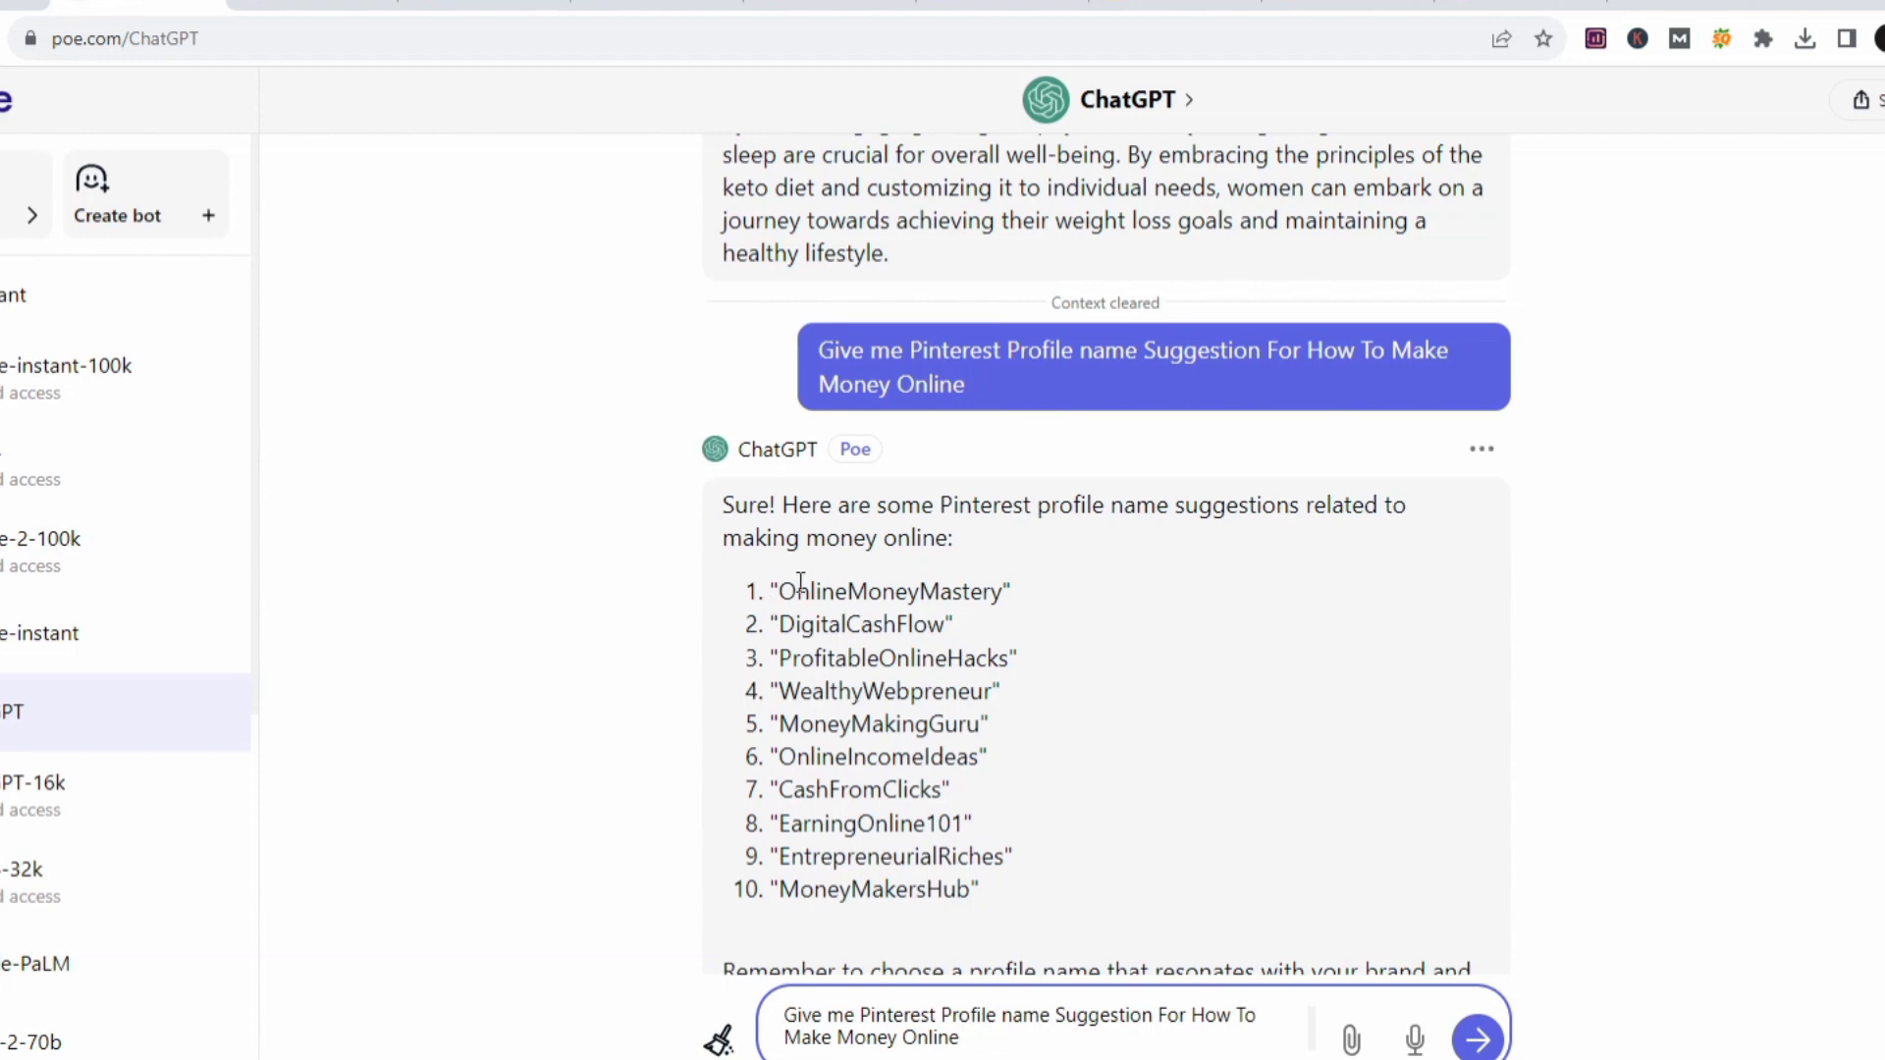
# Copy the suggested profile name MoneyMakingGuru from ChatGPT's list of names.
pyautogui.moveTo(783, 585); pyautogui.dragTo(972, 889)
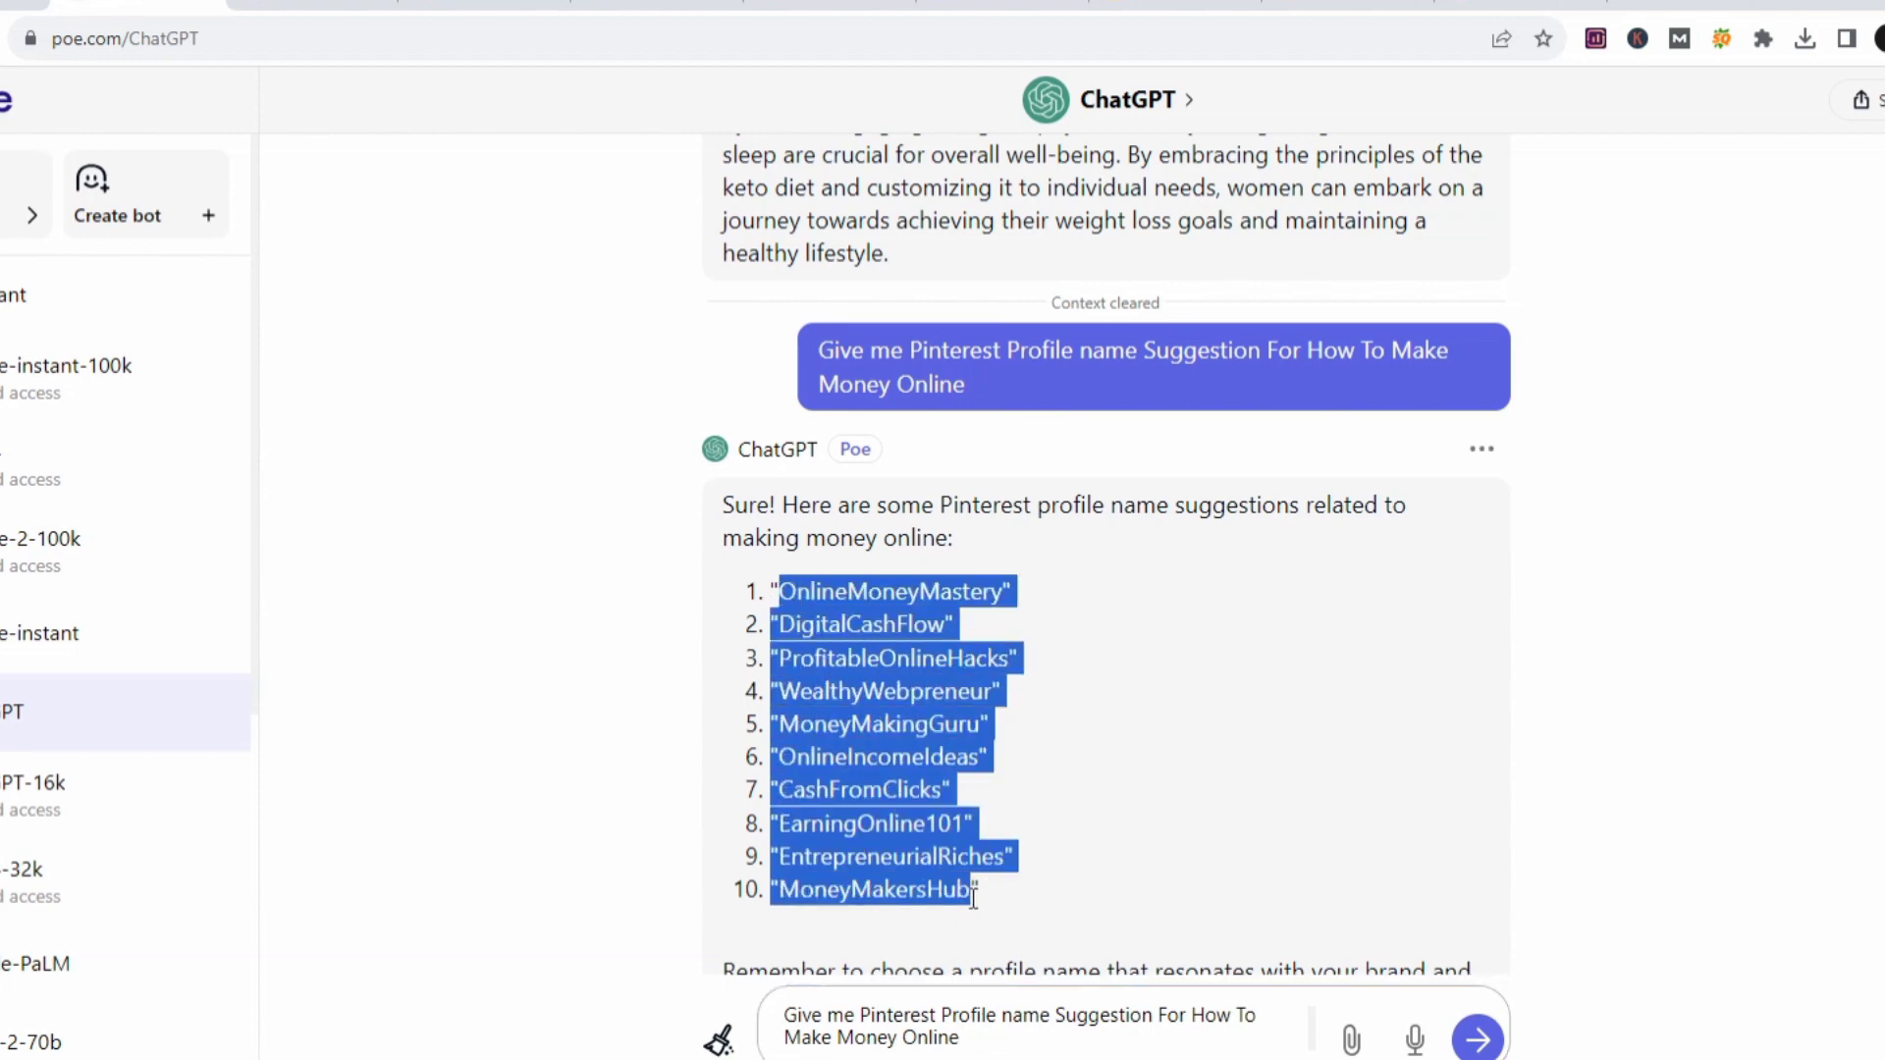
pyautogui.click(896, 751)
pyautogui.moveTo(782, 724); pyautogui.dragTo(980, 726)
pyautogui.hotkey('ctrl', 'c')
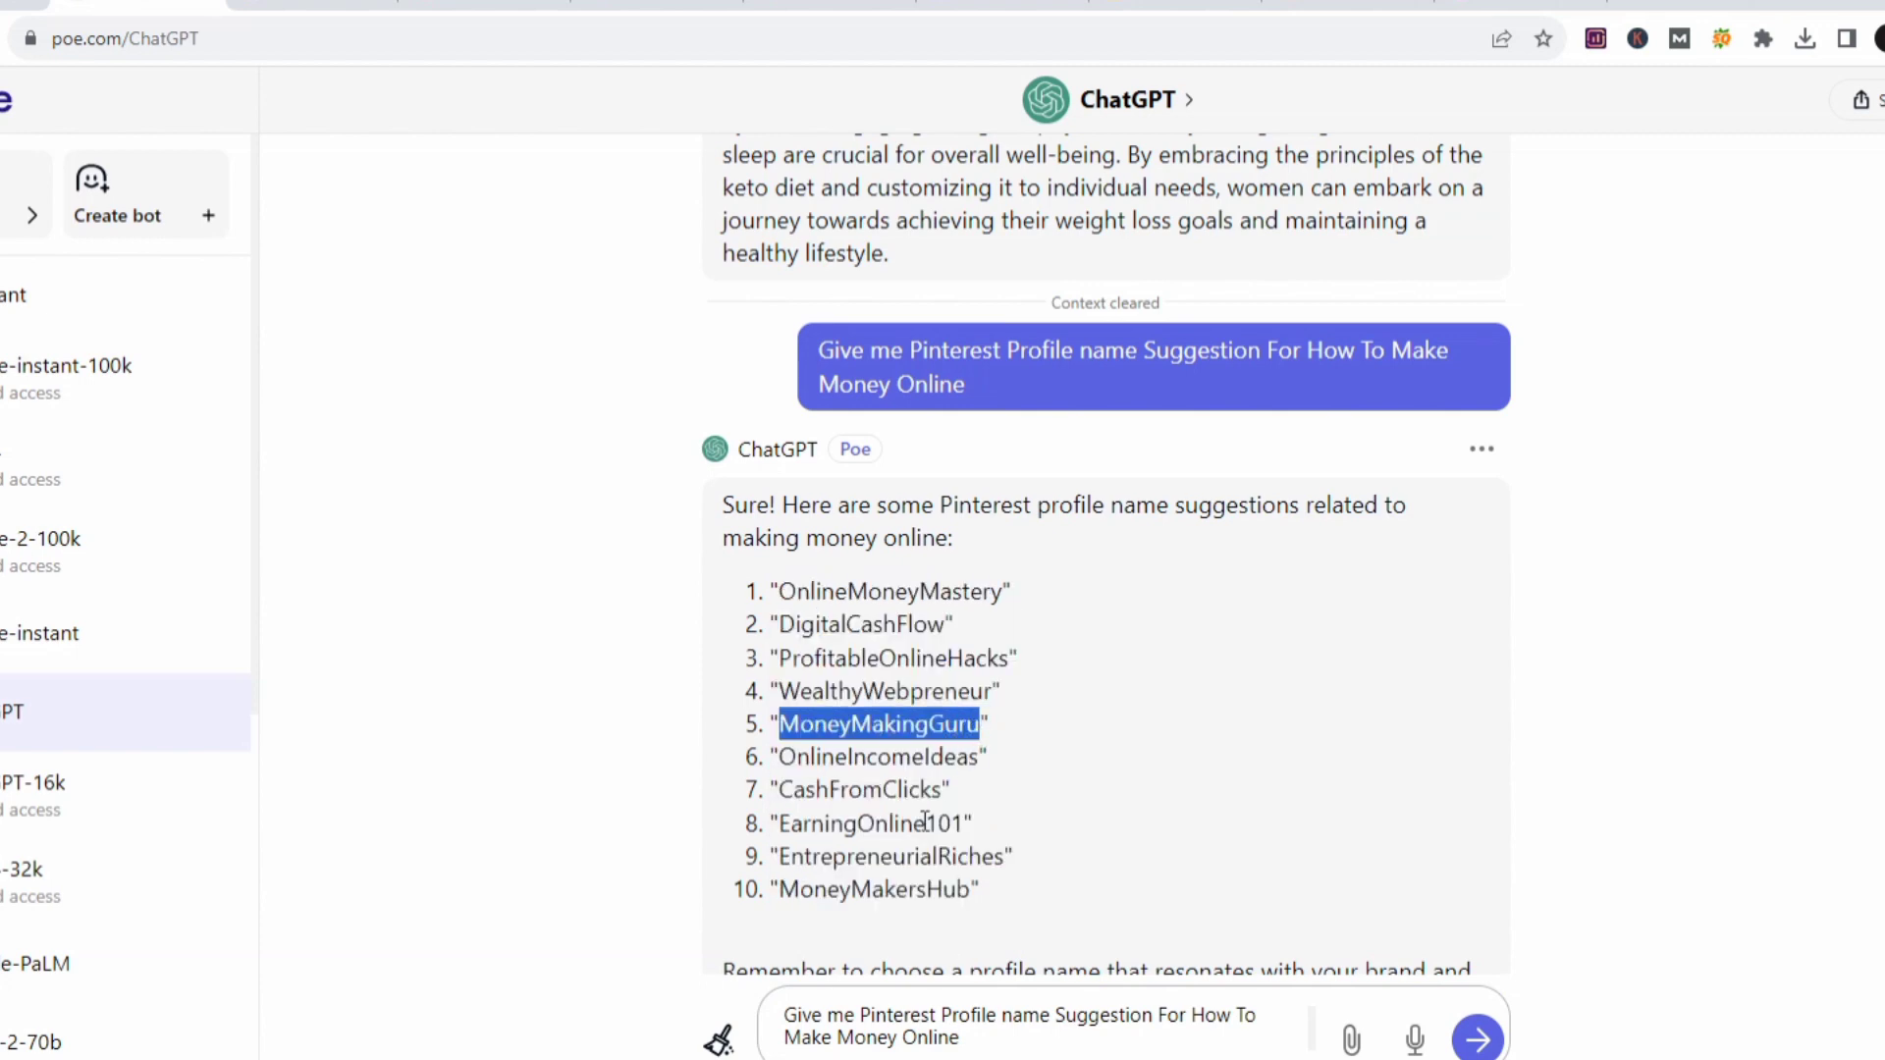
pyautogui.click(449, 15)
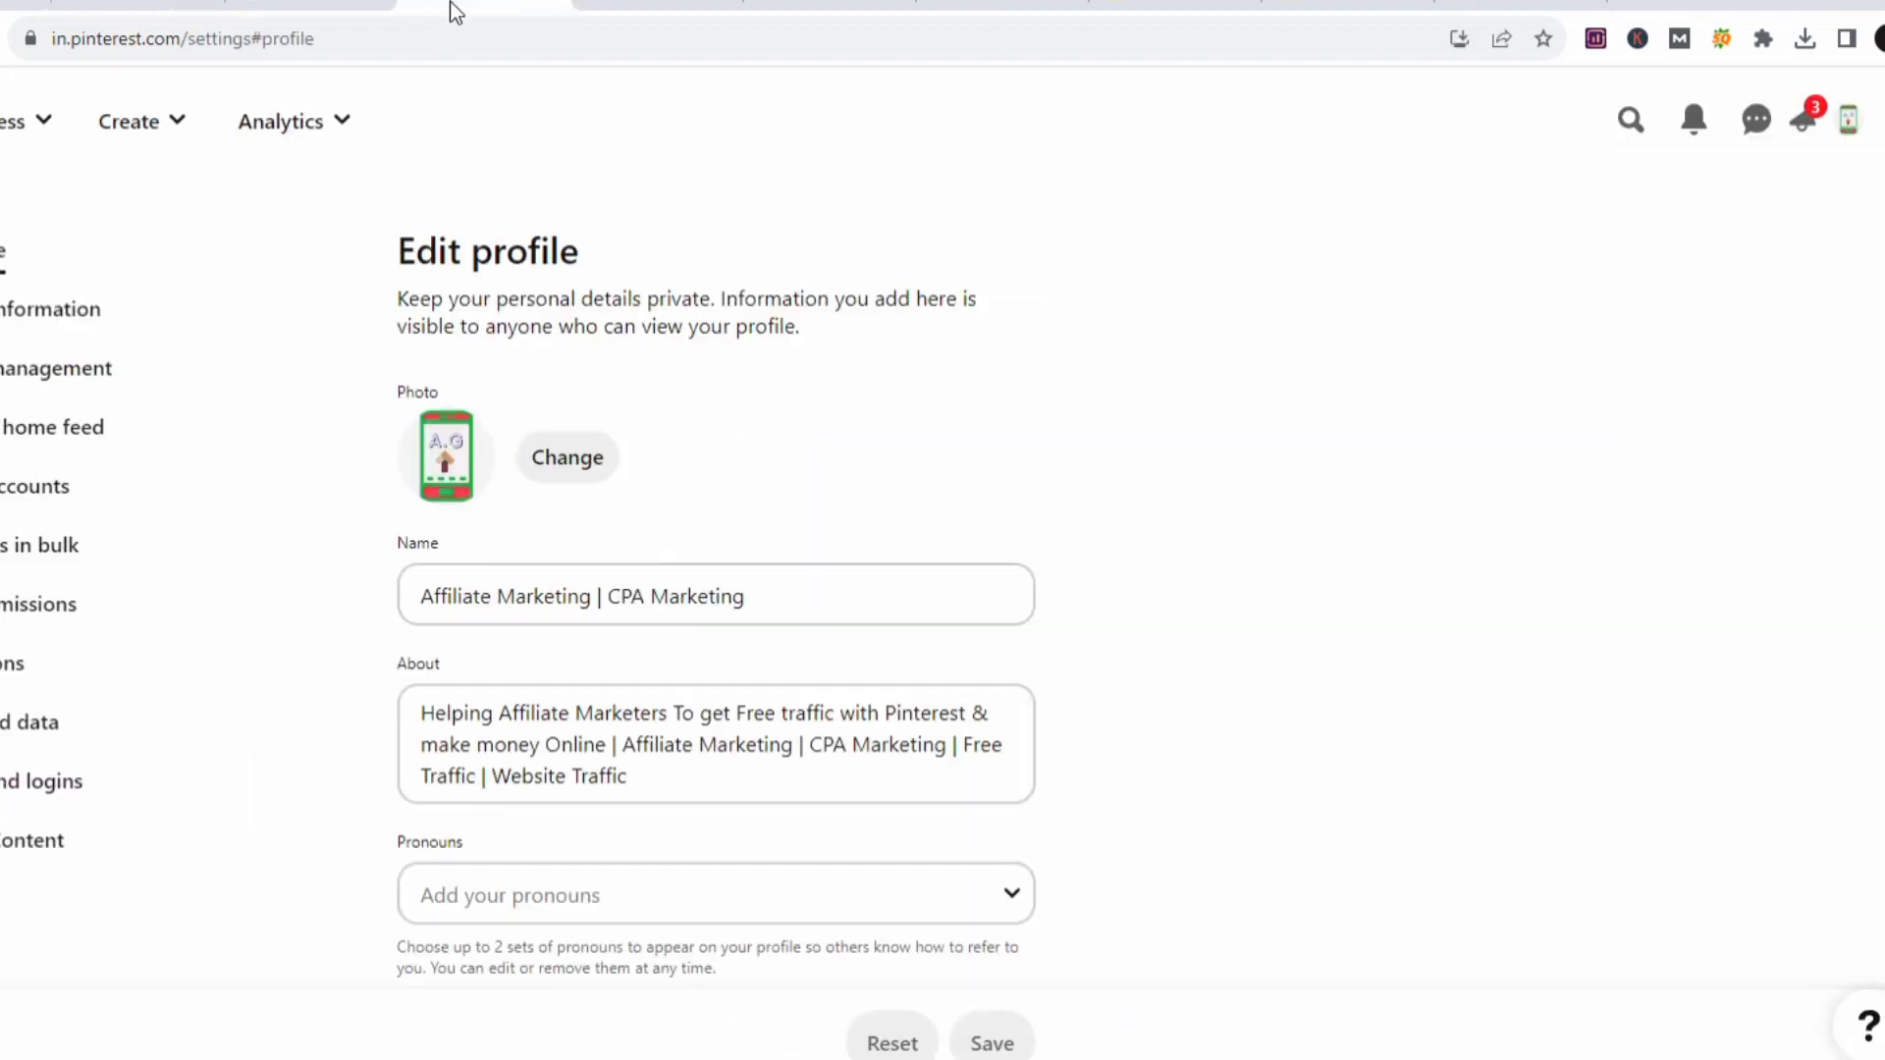
pyautogui.click(604, 596)
pyautogui.hotkey('ctrl', 'a')
pyautogui.hotkey('ctrl', 'v')
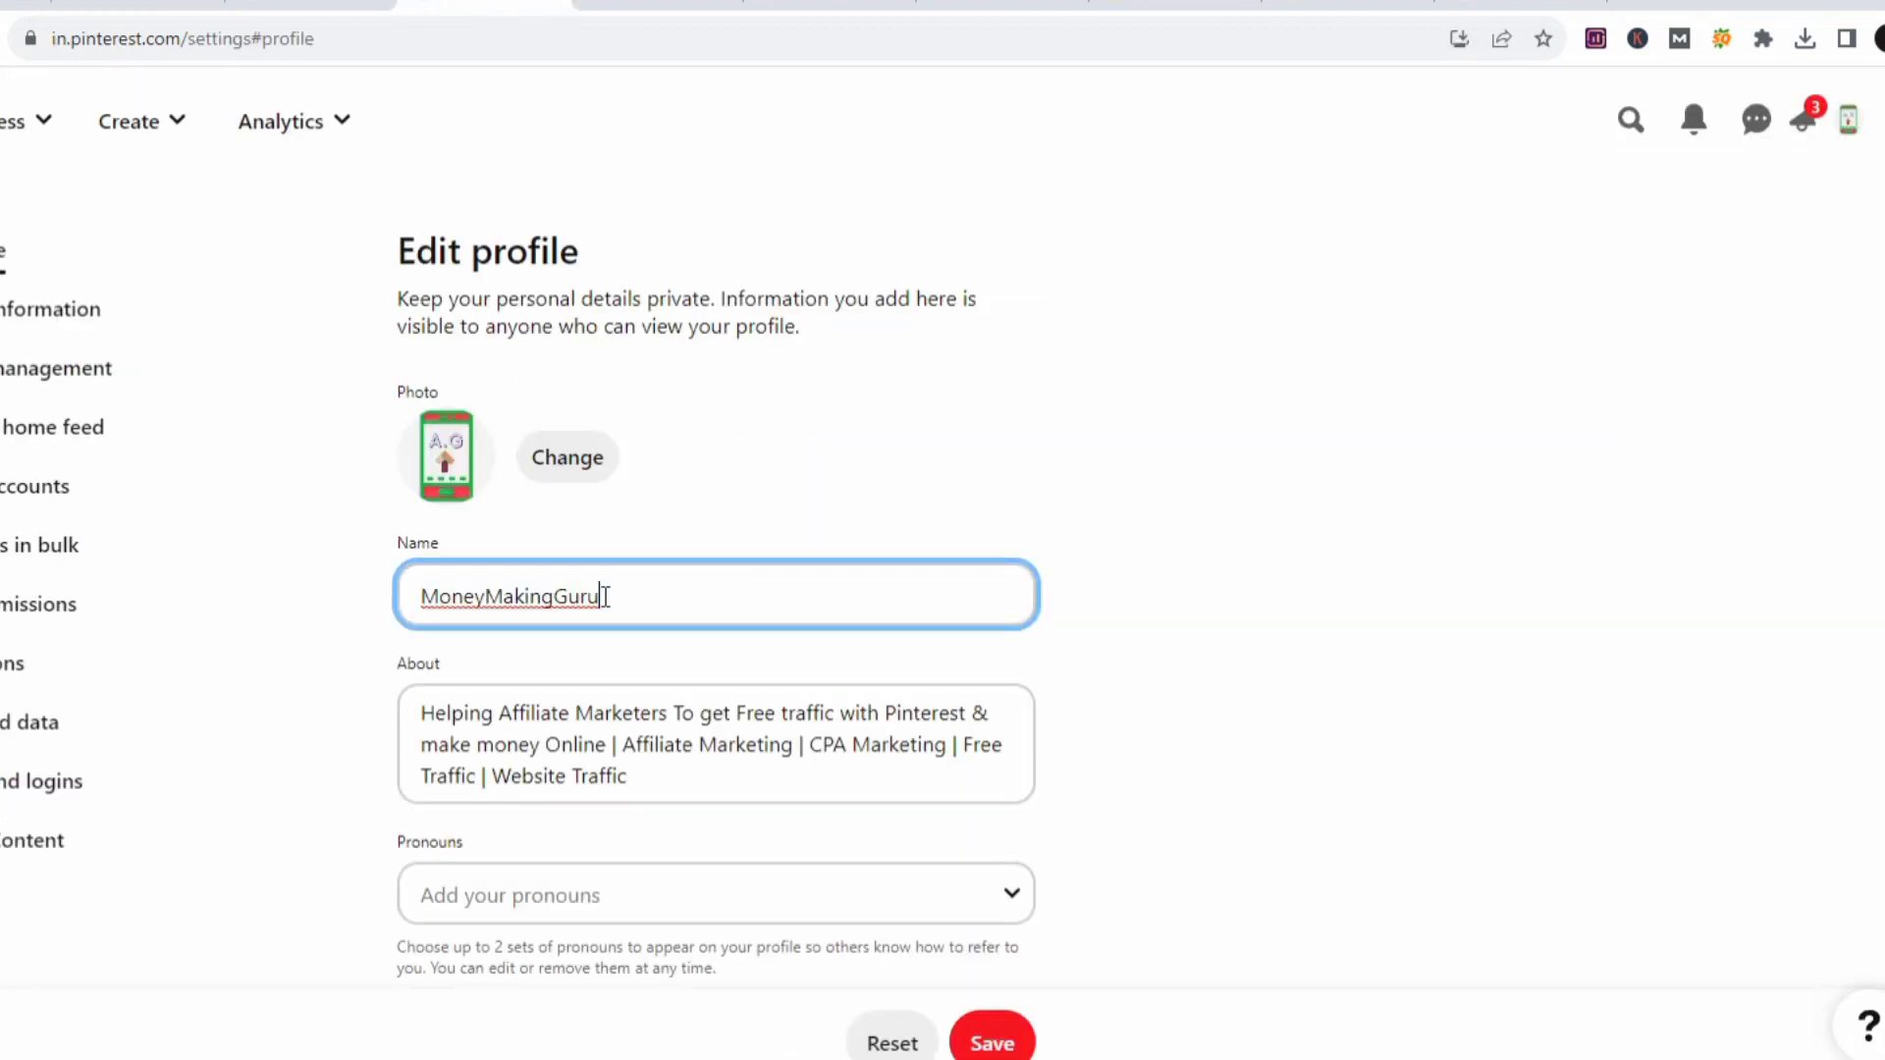
# Switch to the ChatGPT description chat on Poe and copy "write Pinterest Profile Description For How To Make Money Online" into the message box.
pyautogui.click(661, 743)
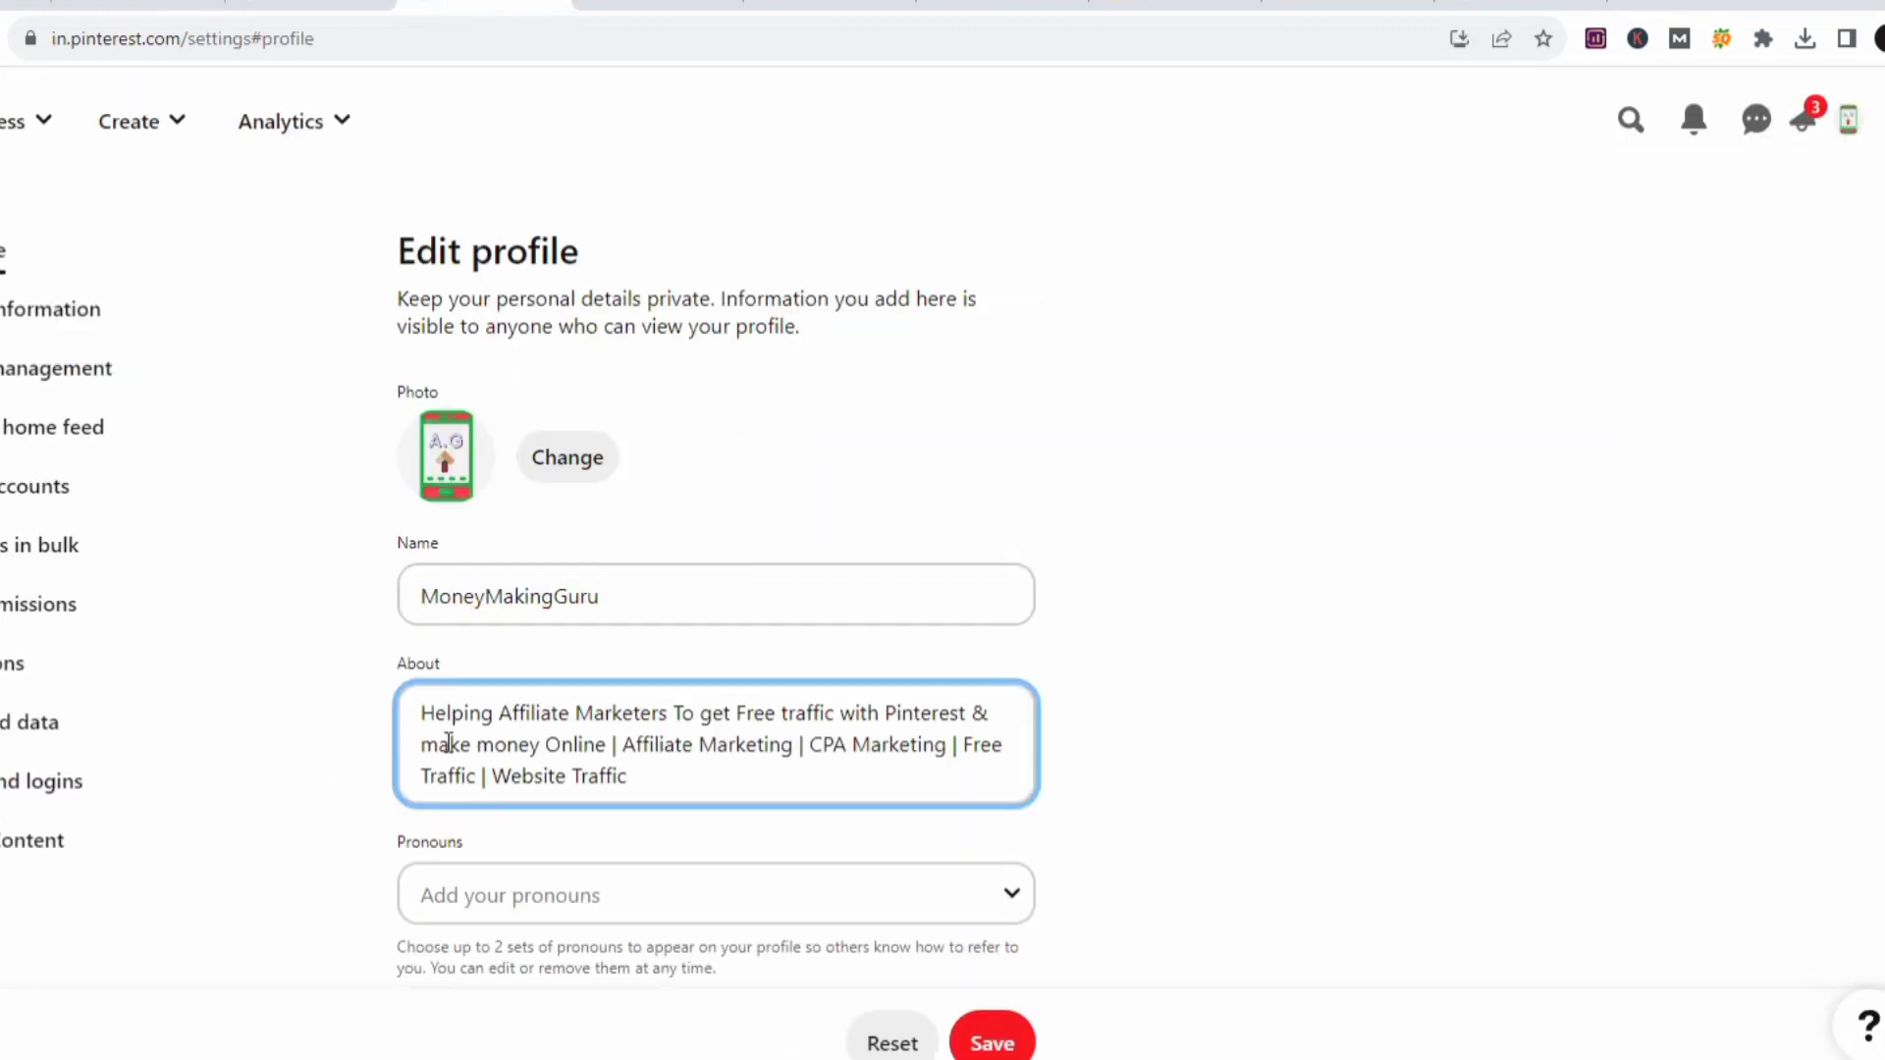
pyautogui.click(309, 11)
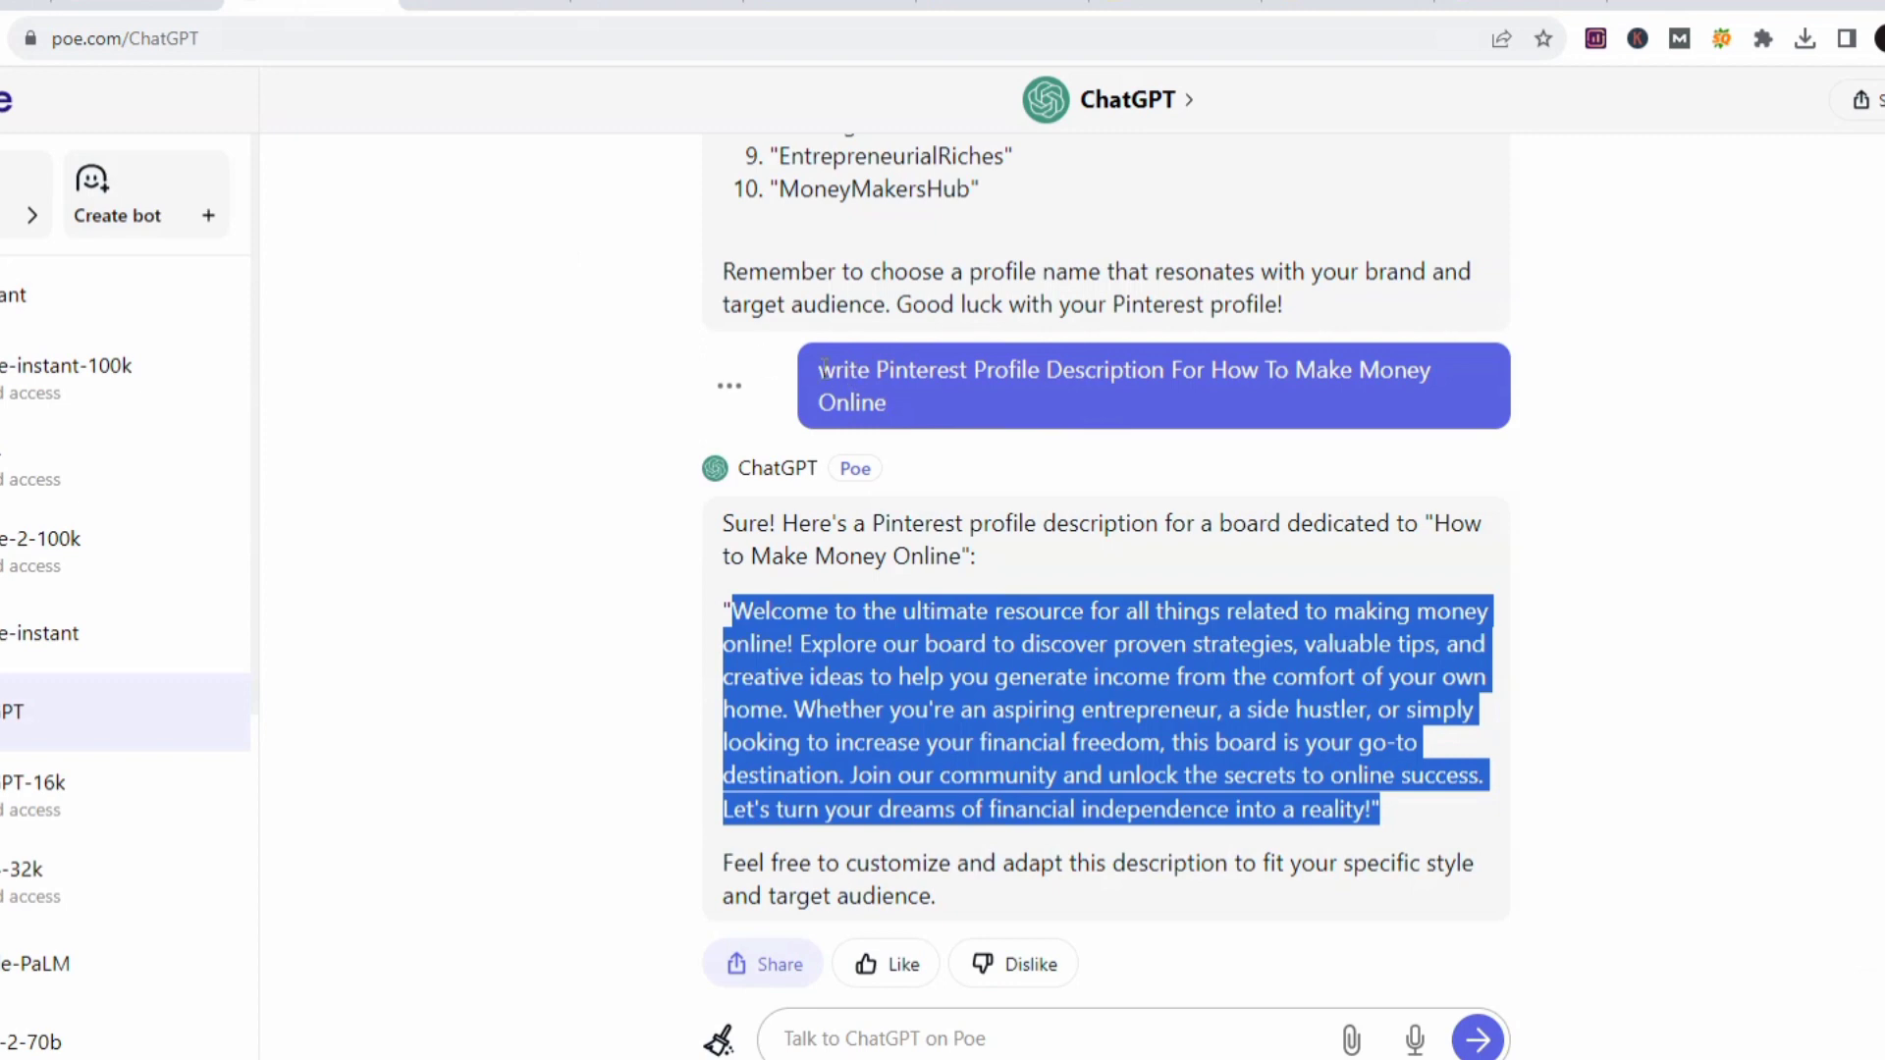
pyautogui.moveTo(821, 370); pyautogui.dragTo(913, 420)
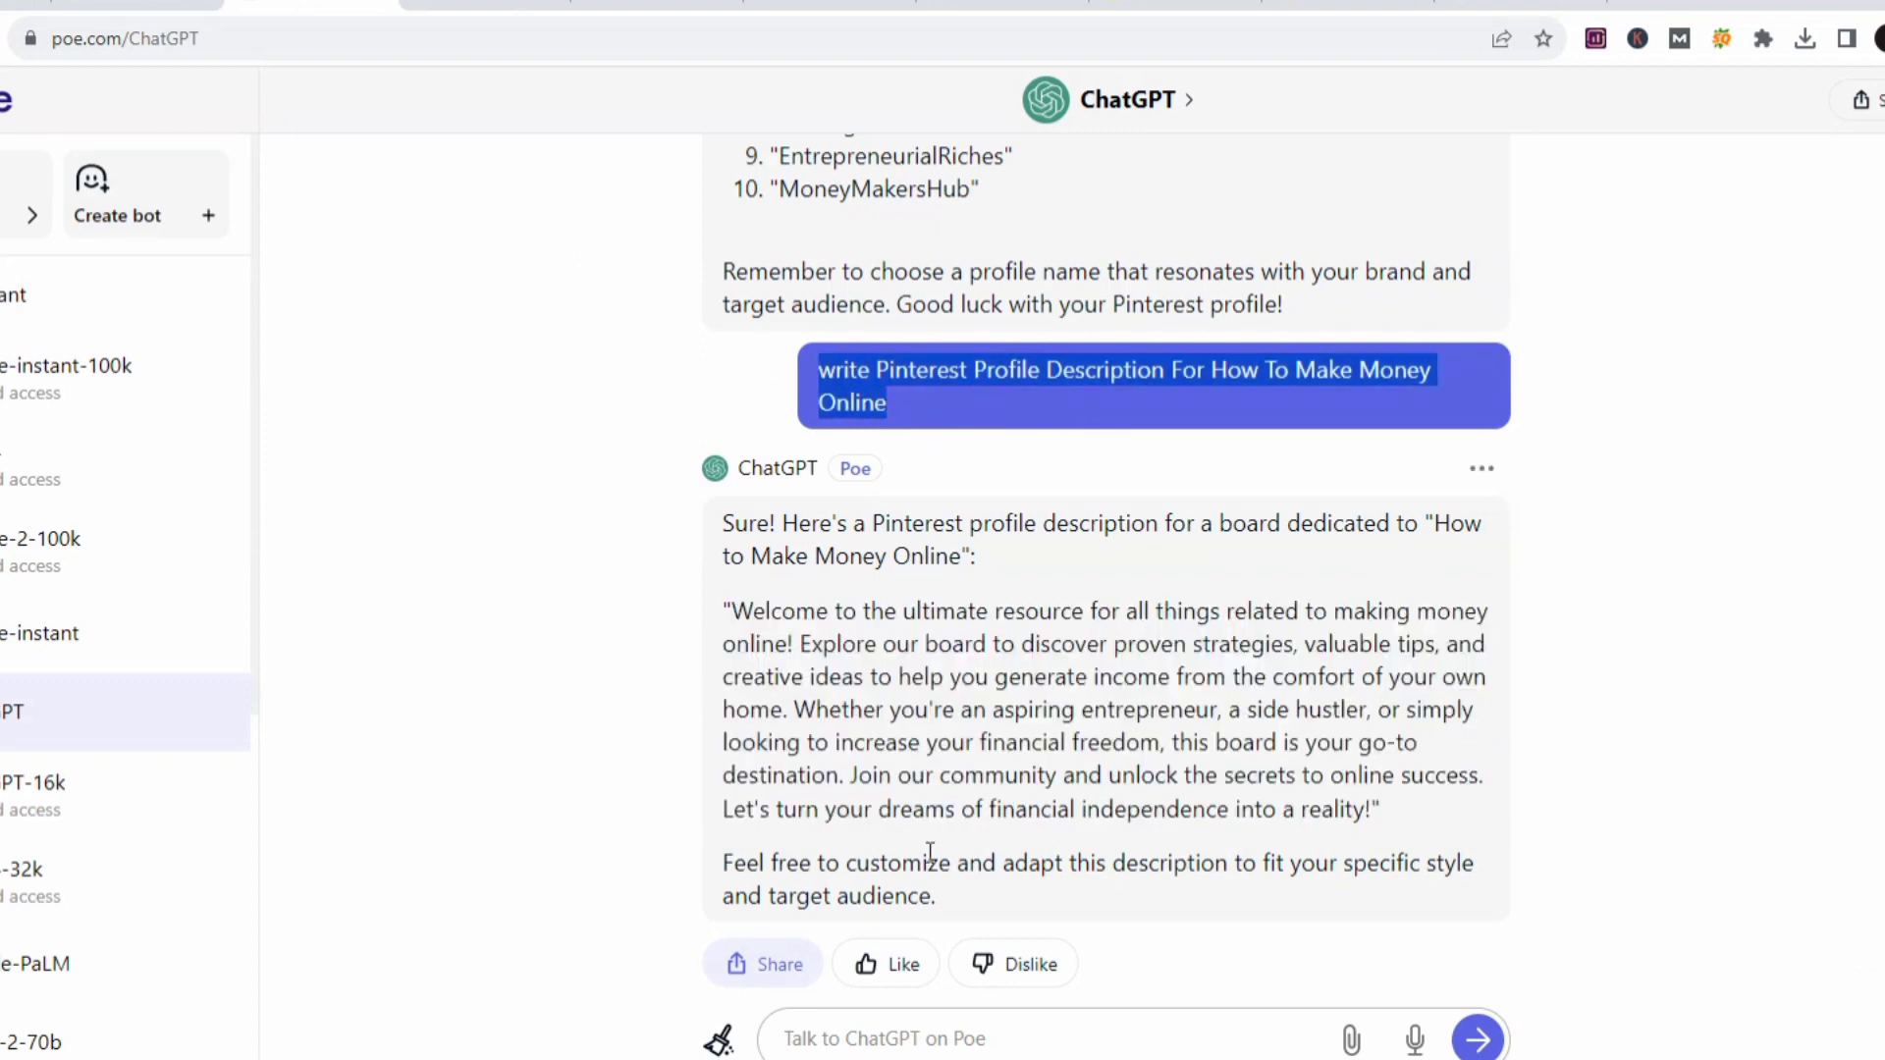
pyautogui.click(972, 1037)
pyautogui.hotkey('ctrl', 'v')
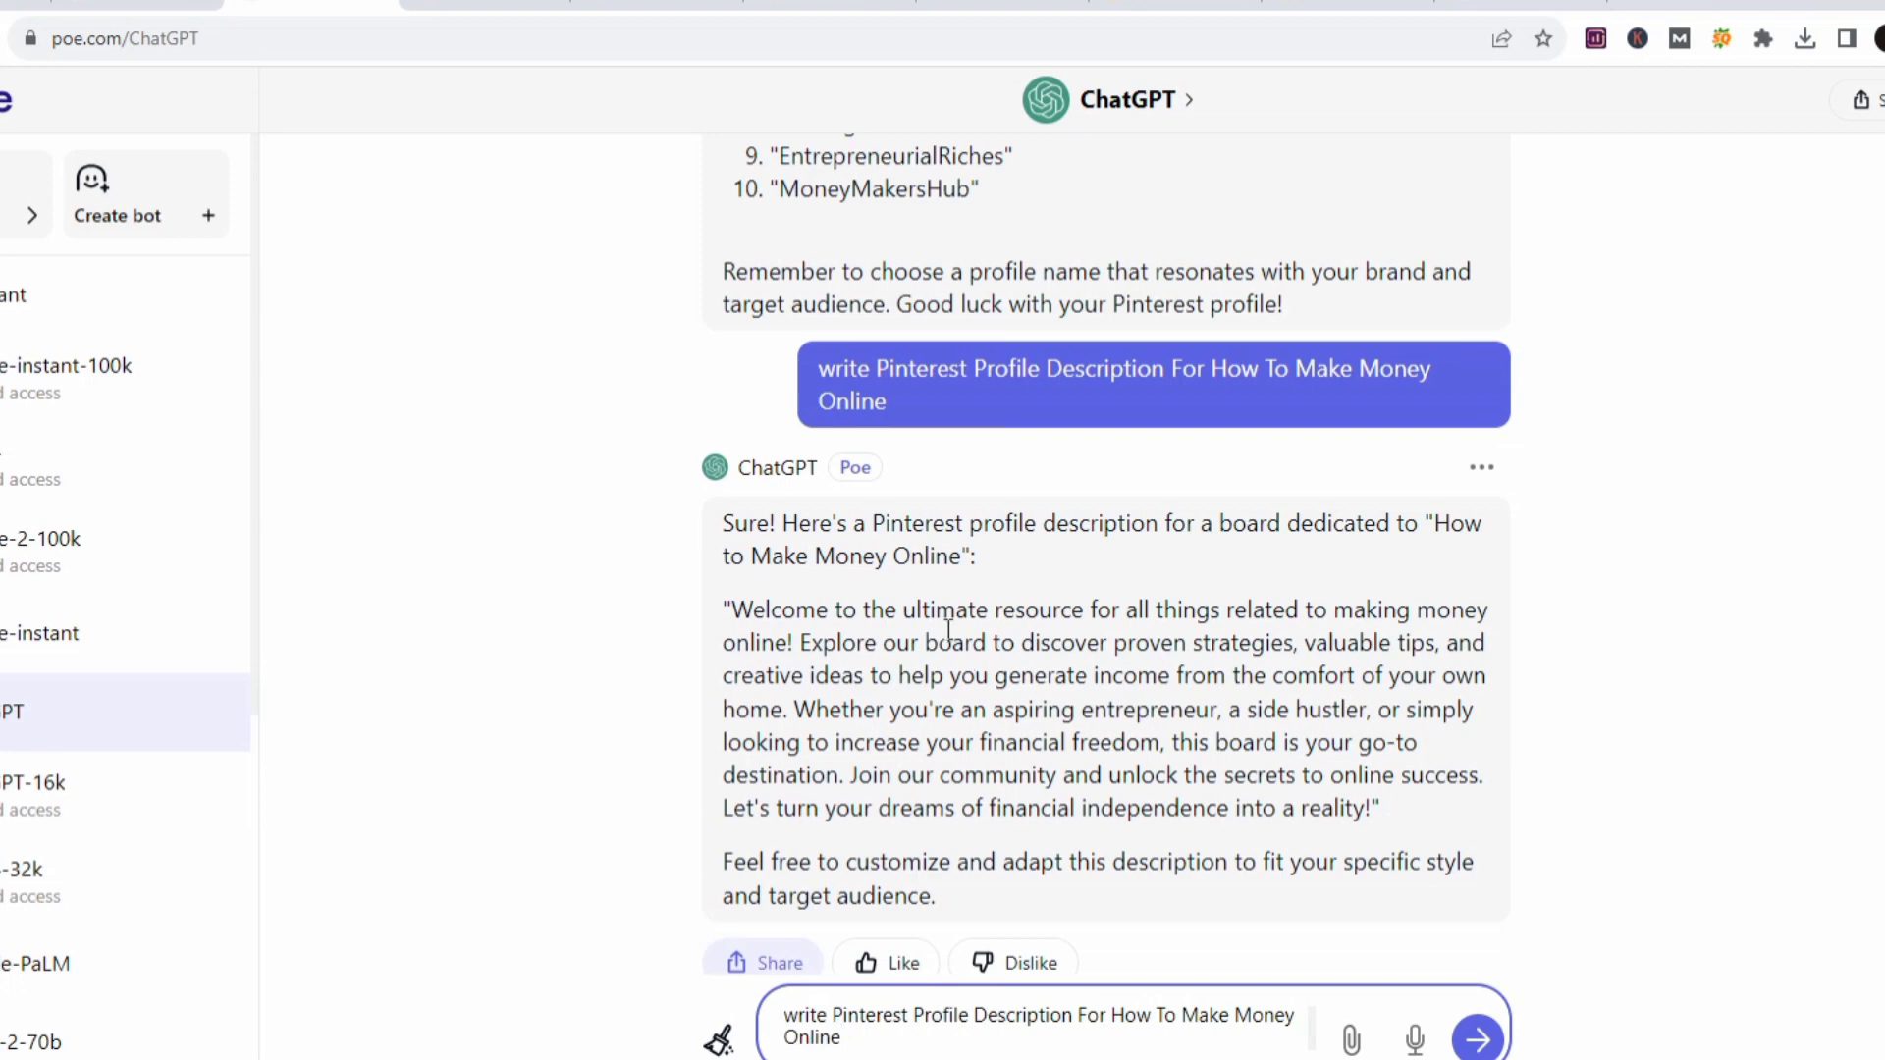
pyautogui.click(739, 614)
pyautogui.moveTo(739, 613); pyautogui.dragTo(1374, 816)
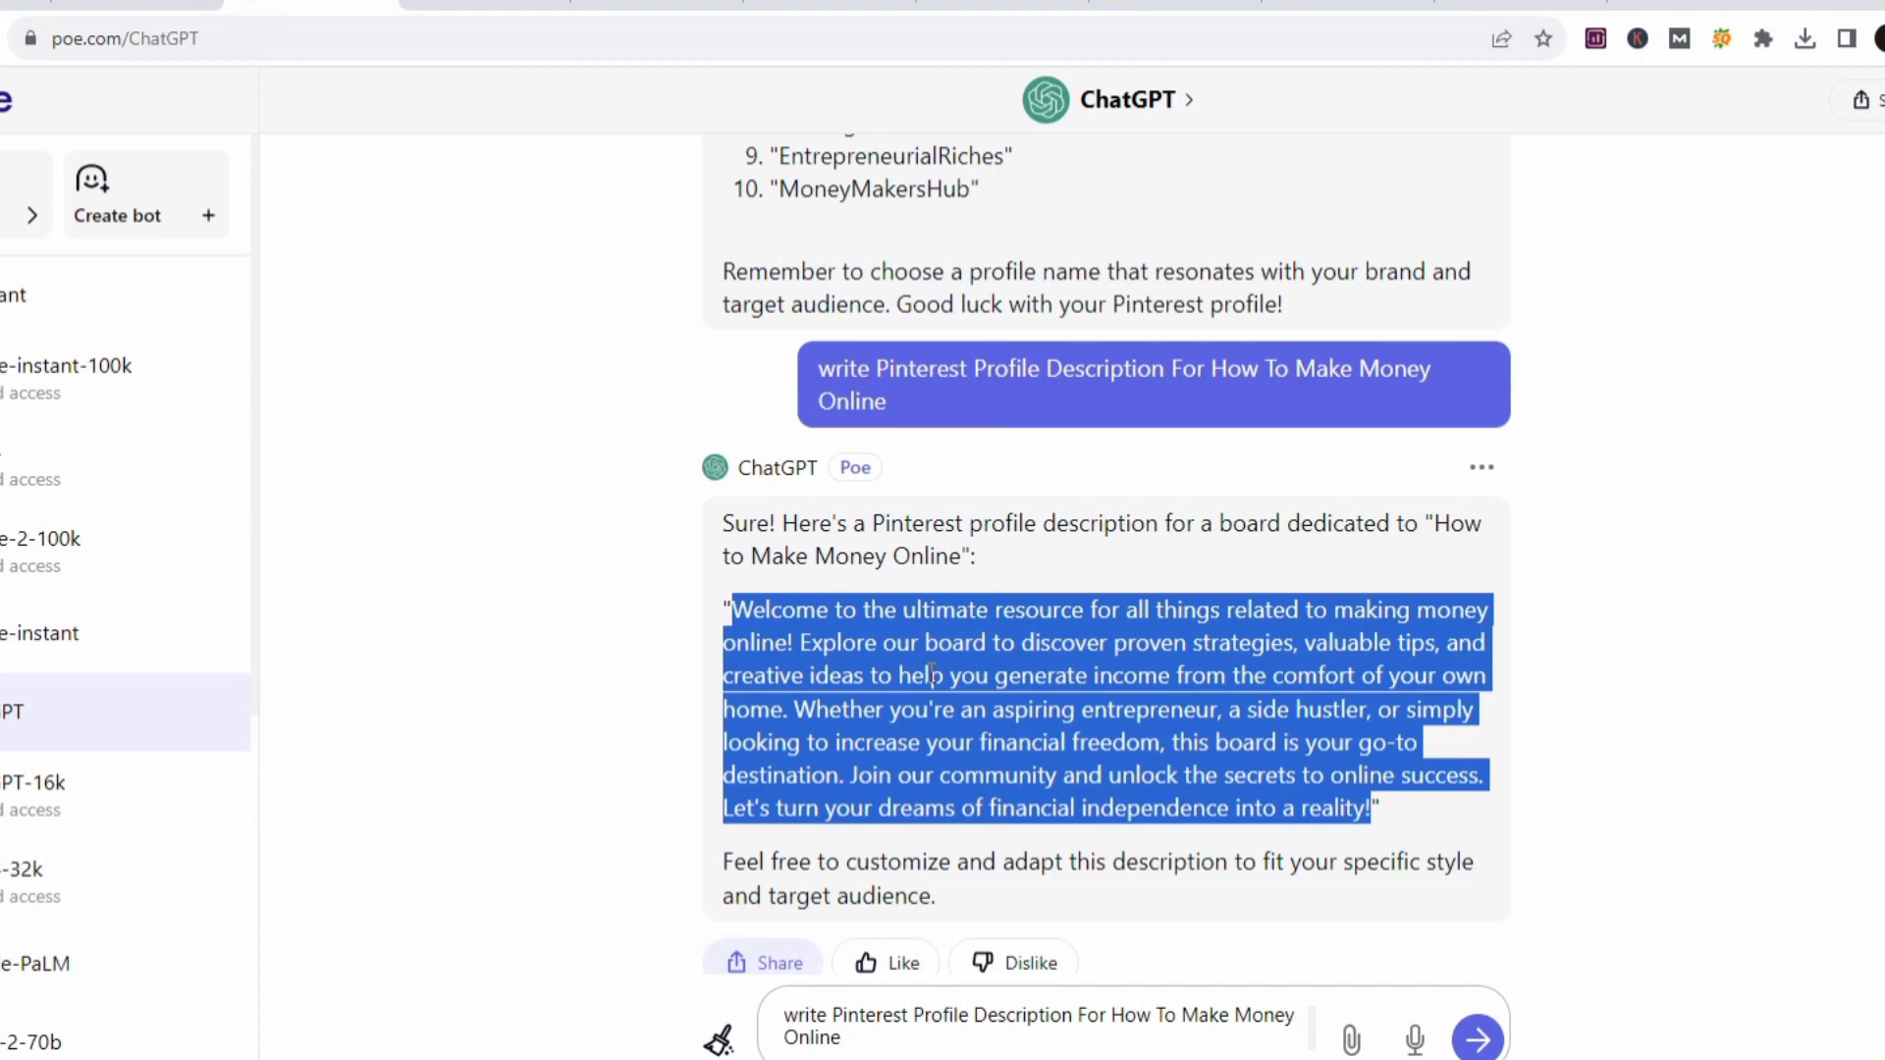
pyautogui.click(481, 5)
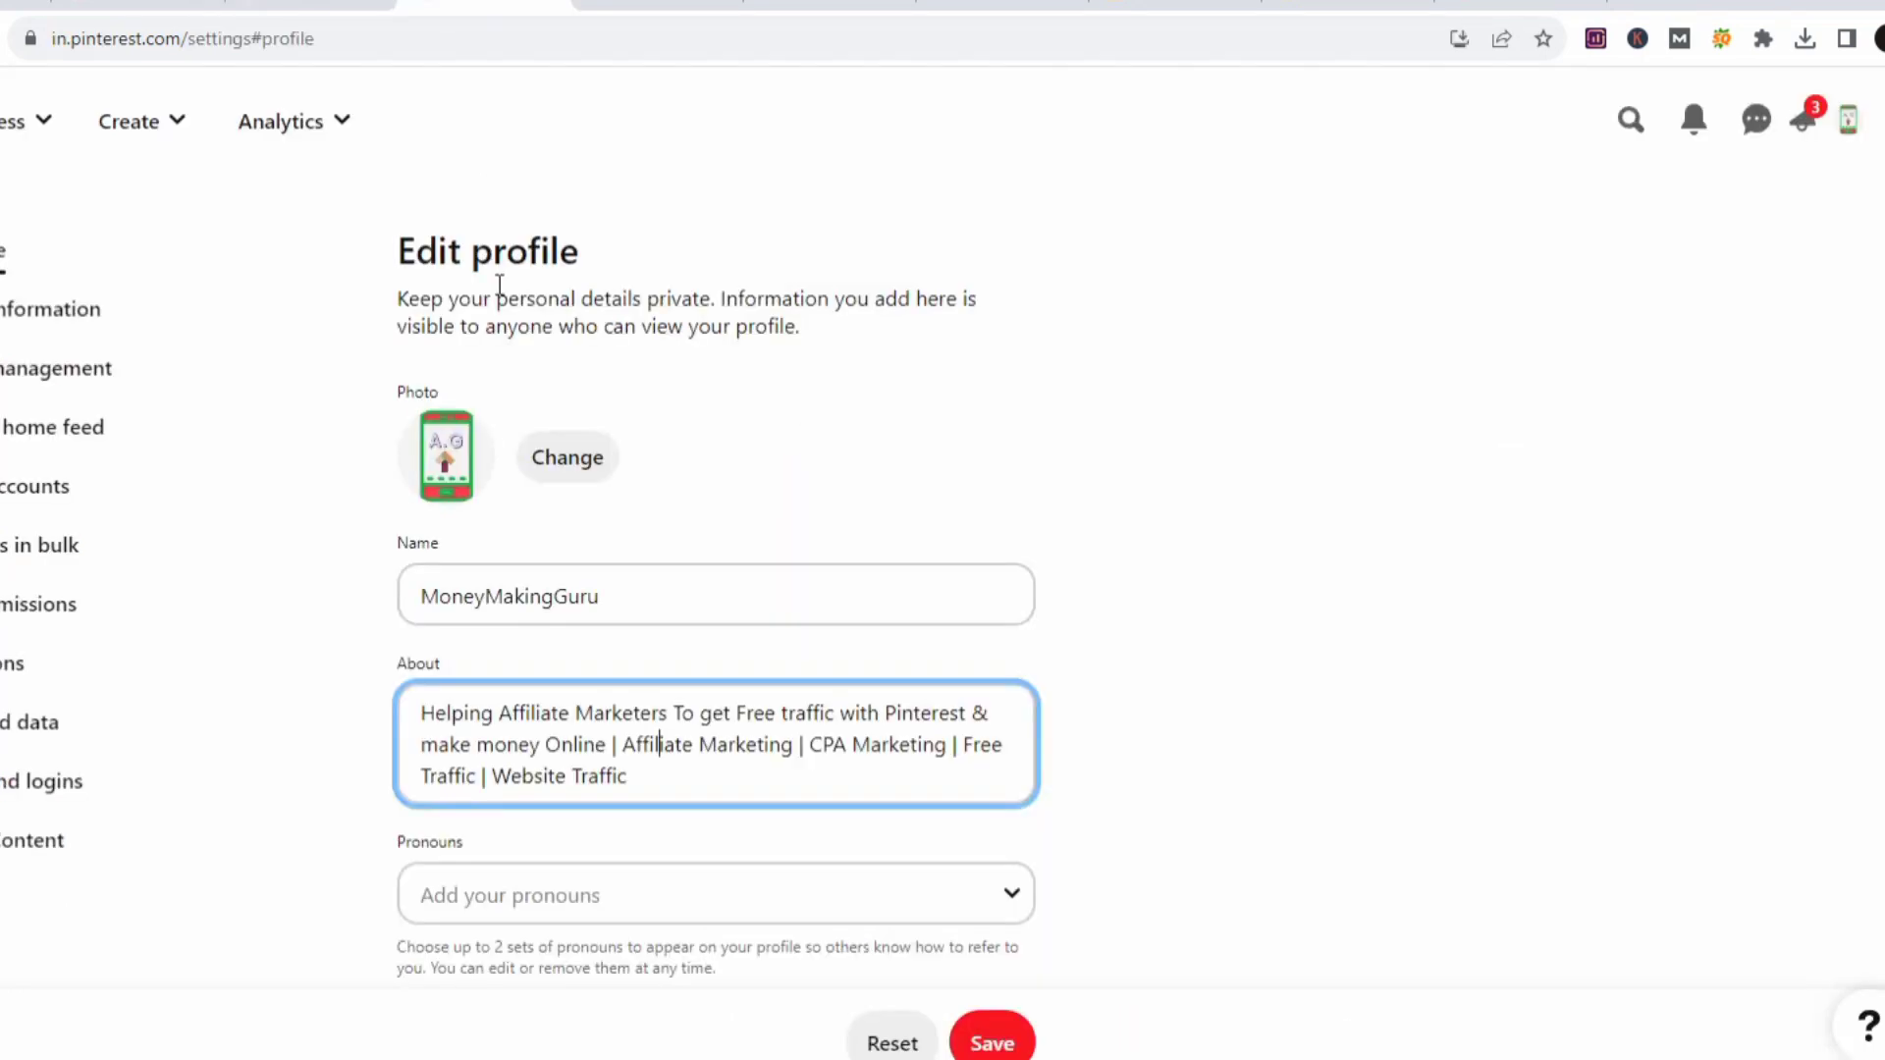
pyautogui.hotkey('ctrl', 'a')
pyautogui.hotkey('ctrl', 'v')
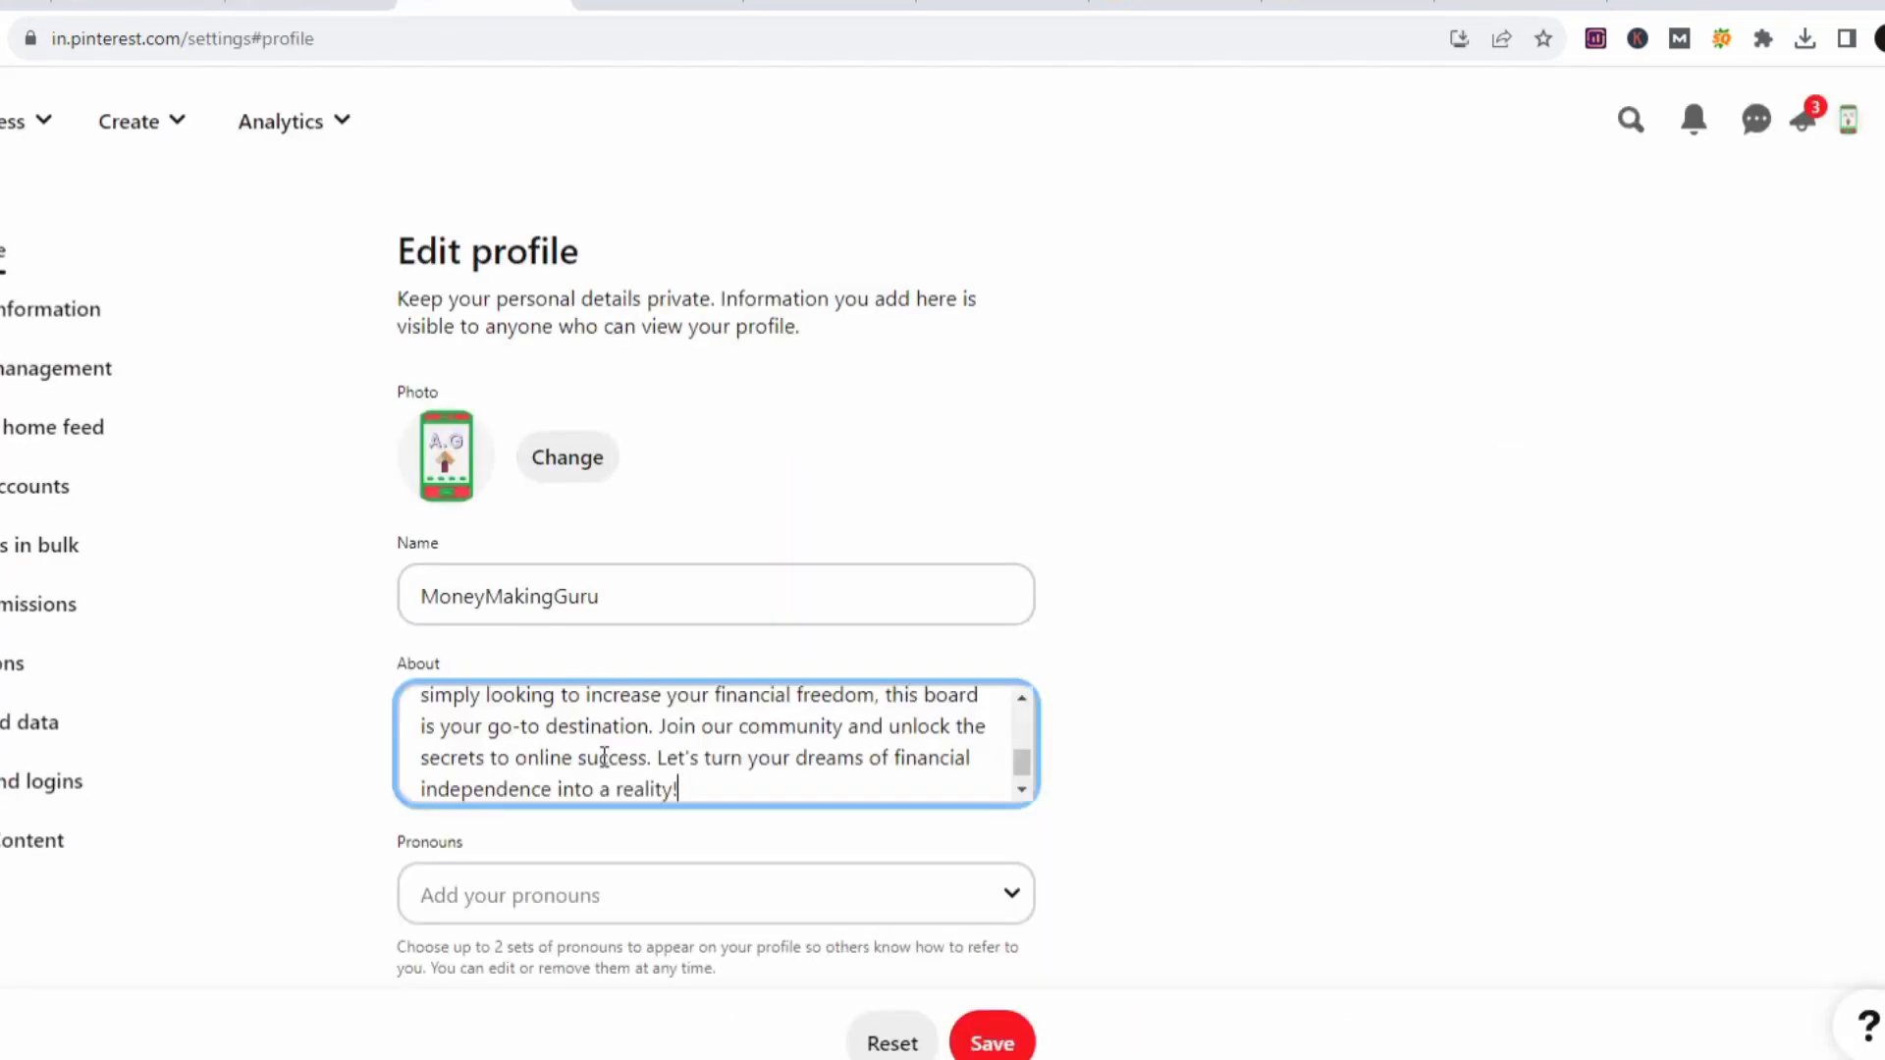
pyautogui.scroll(-5, 899, 846)
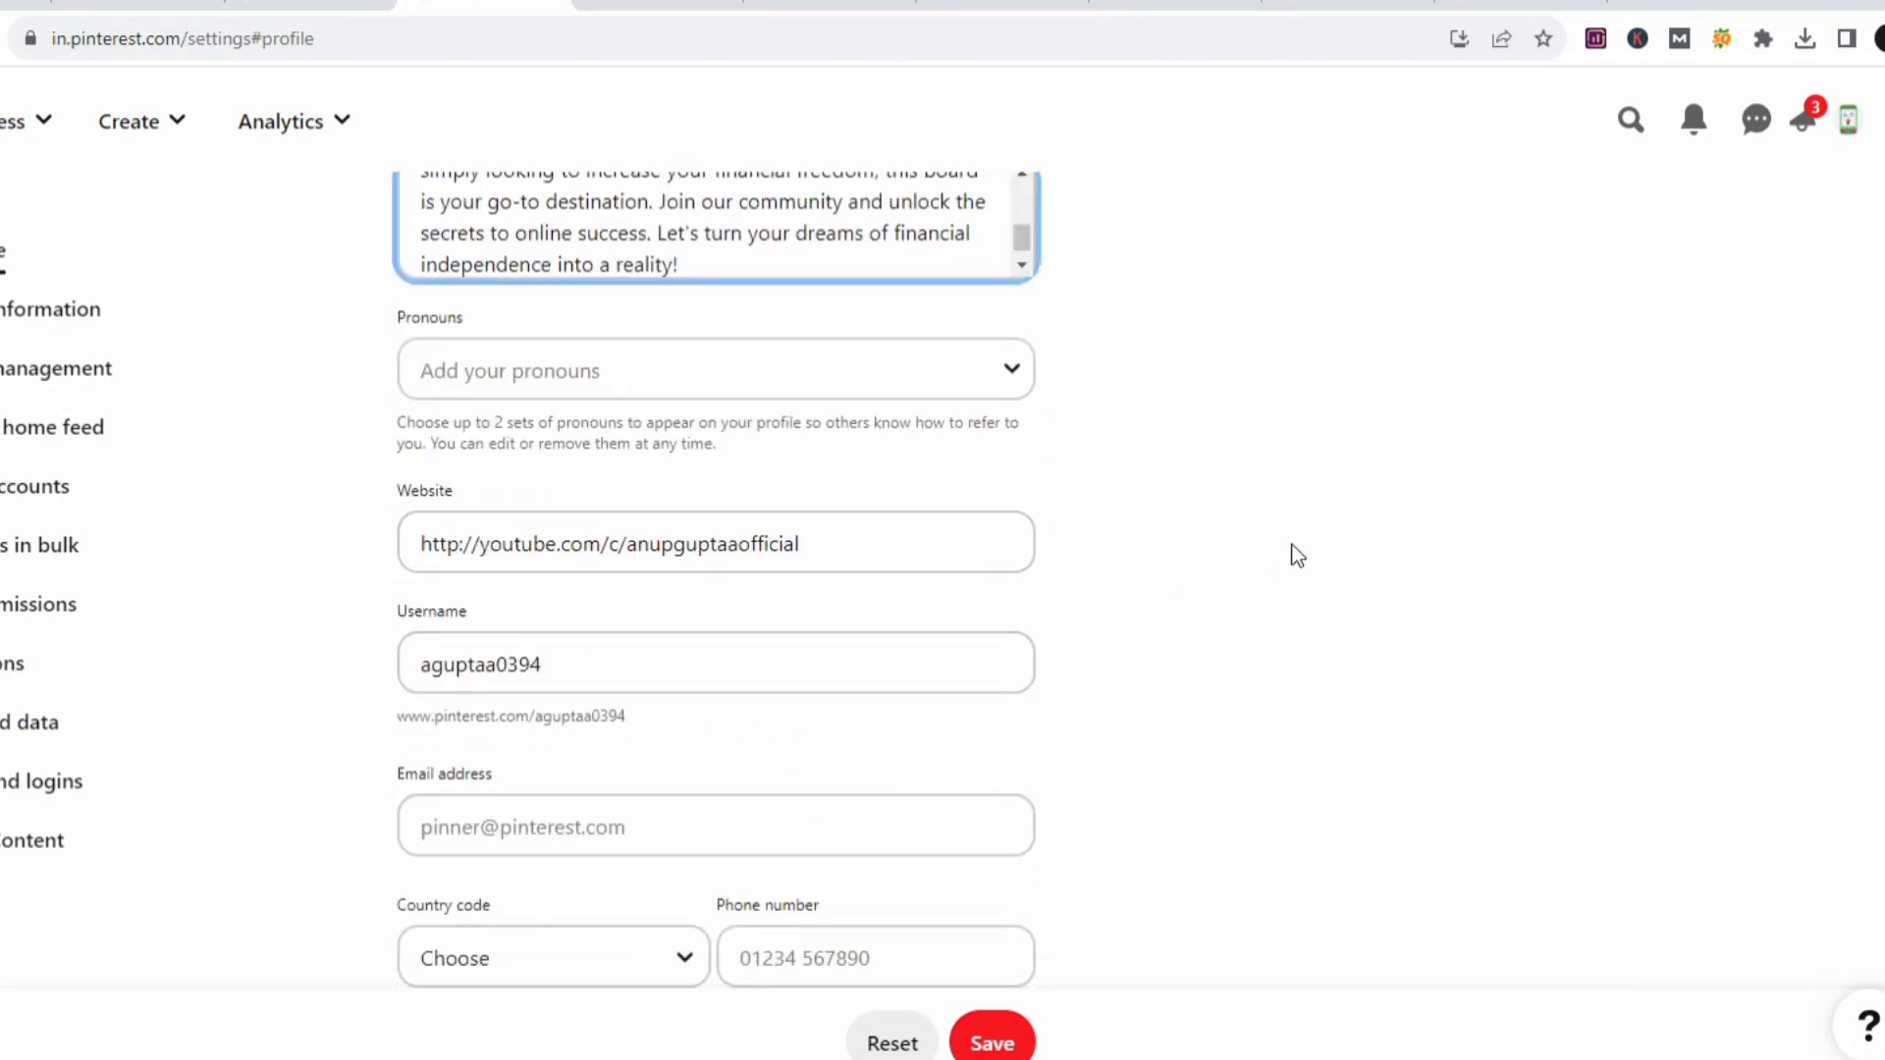
pyautogui.scroll(-2, 1296, 551)
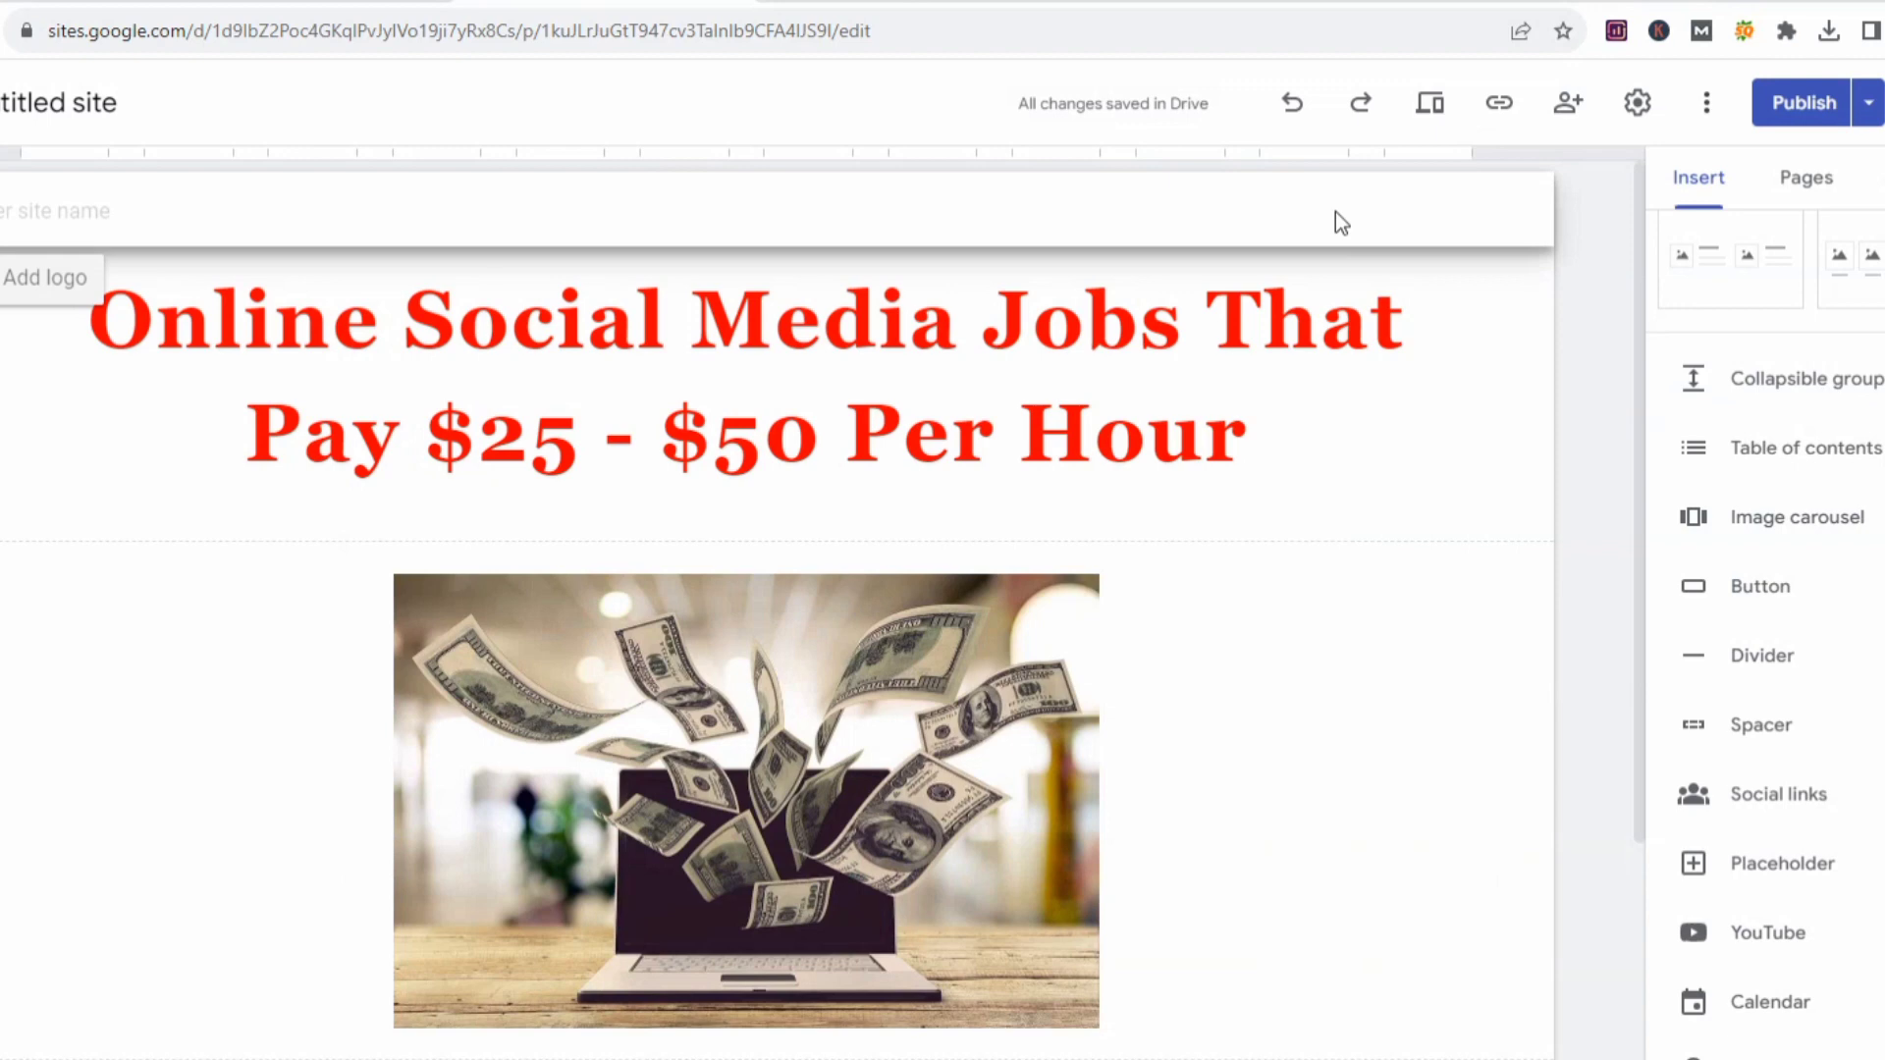
# Examine the Google Sites landing page, then switch to Digistore24 and look through its Internetmarketing & E-Business offers.
pyautogui.scroll(-4, 1335, 212)
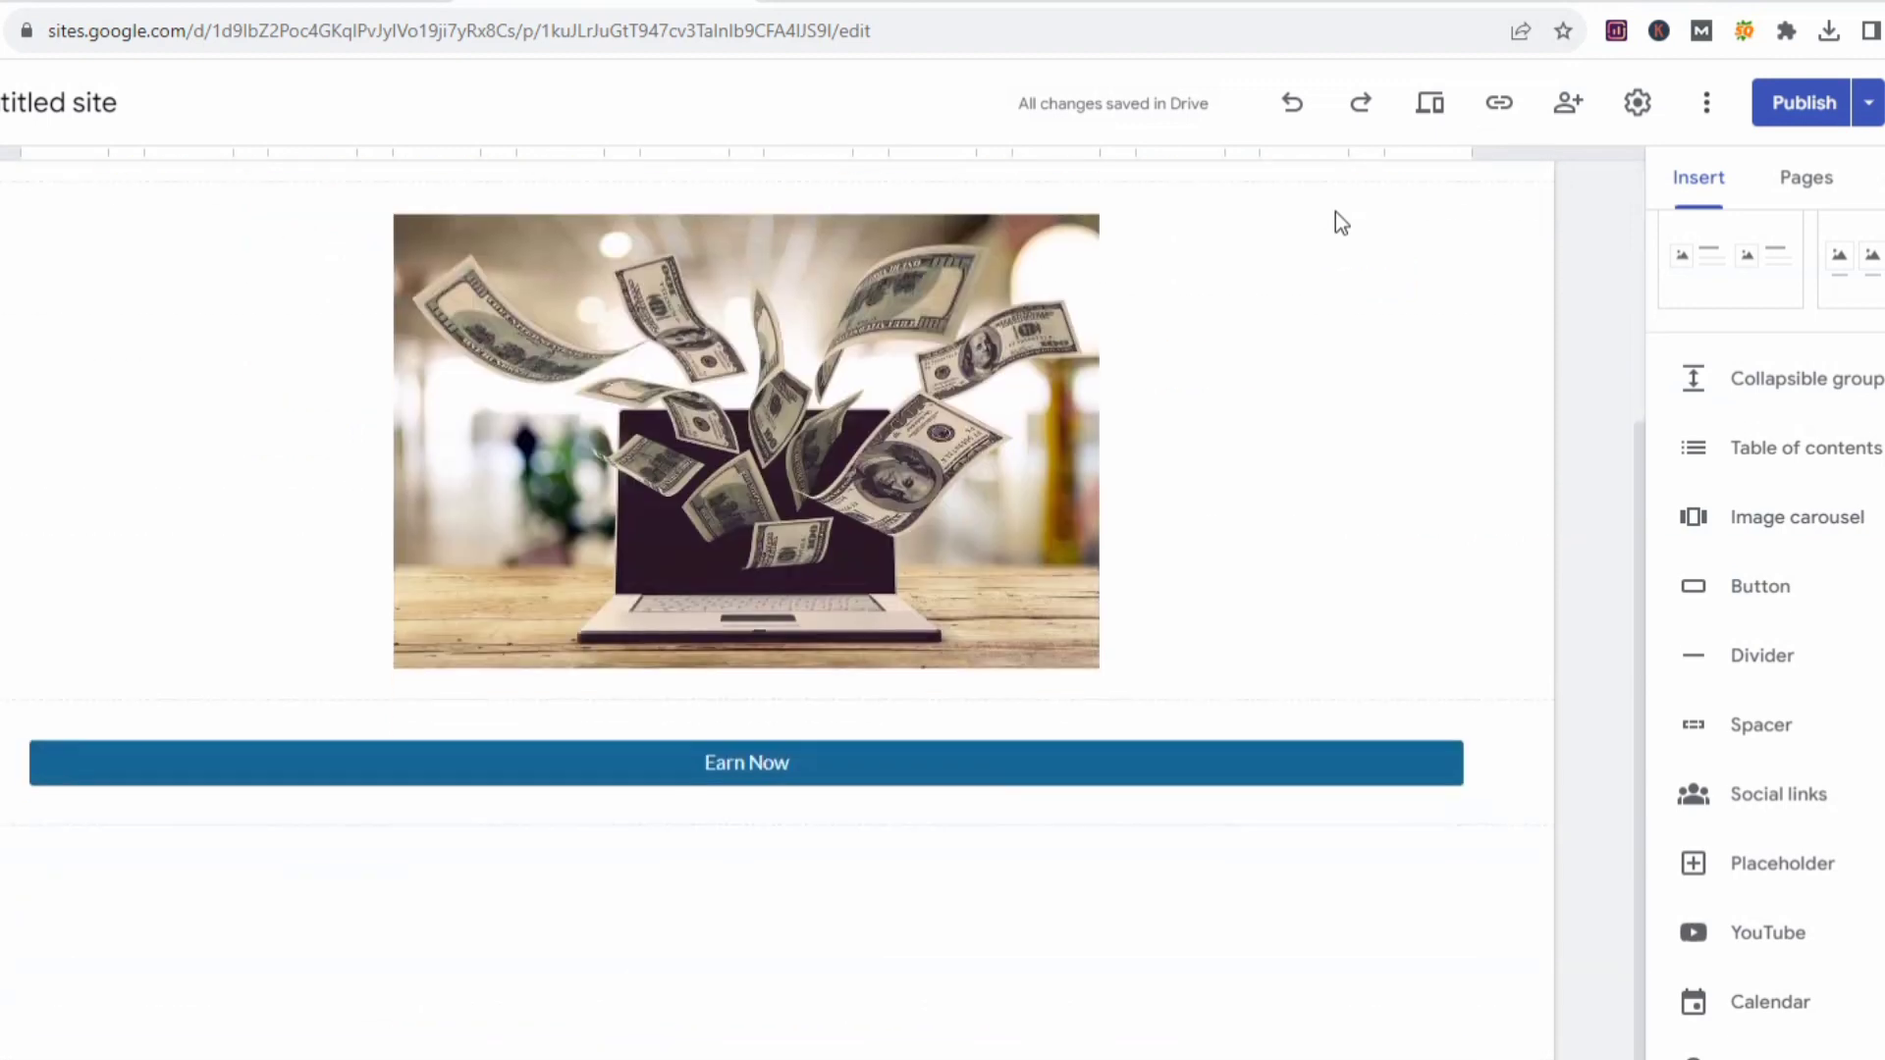
pyautogui.scroll(4, 1279, 467)
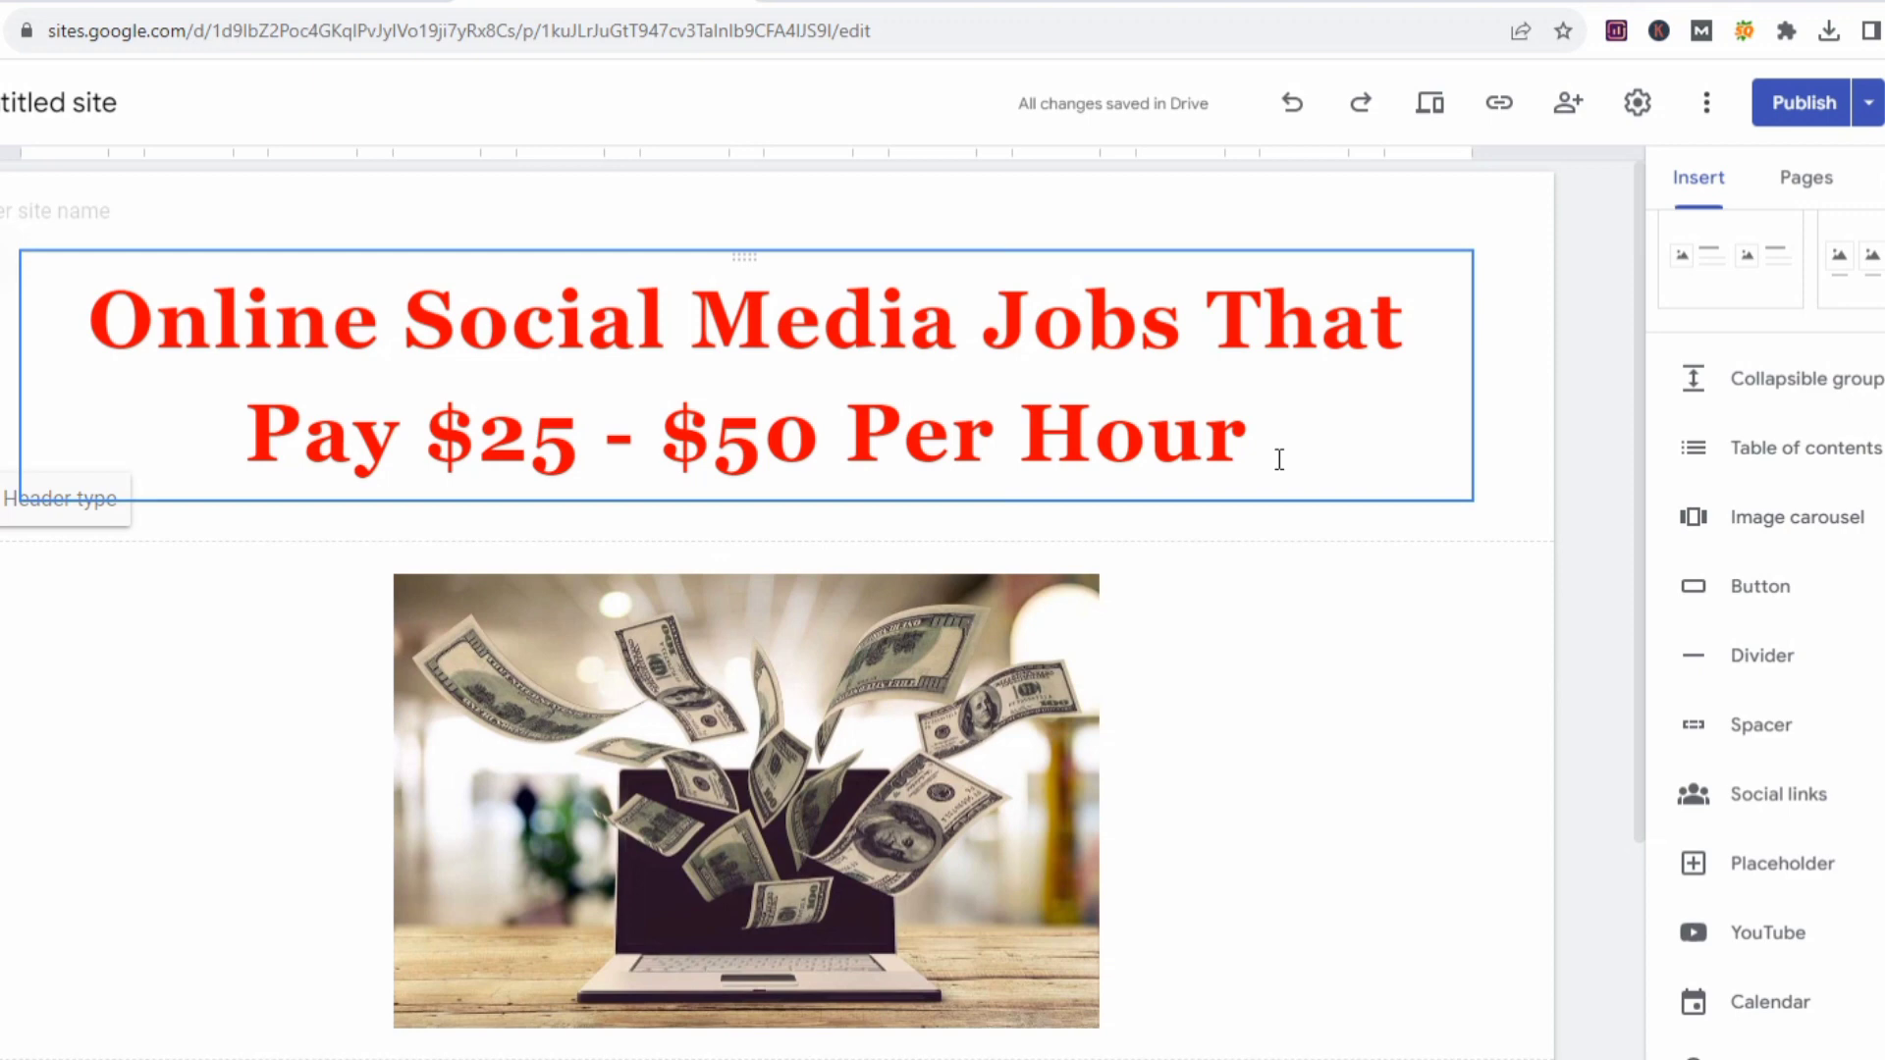
pyautogui.scroll(-4, 1280, 459)
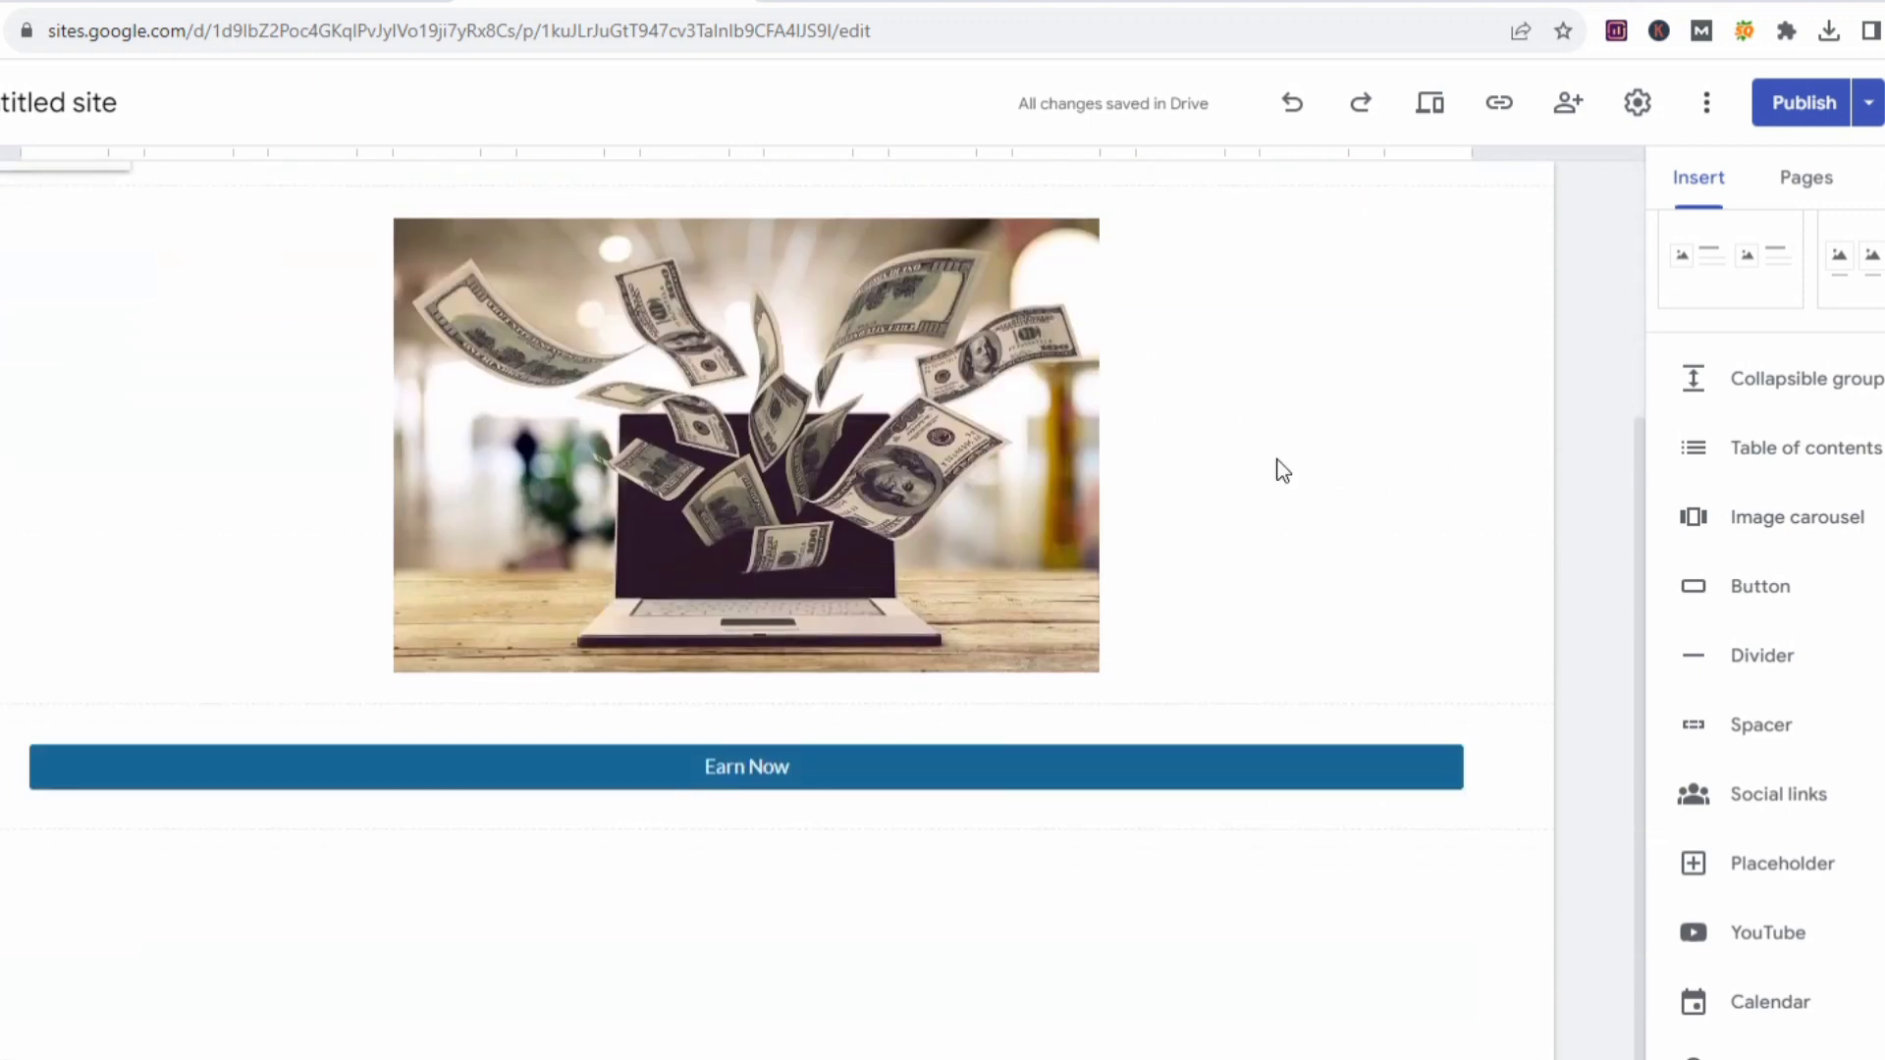
pyautogui.scroll(4, 1280, 467)
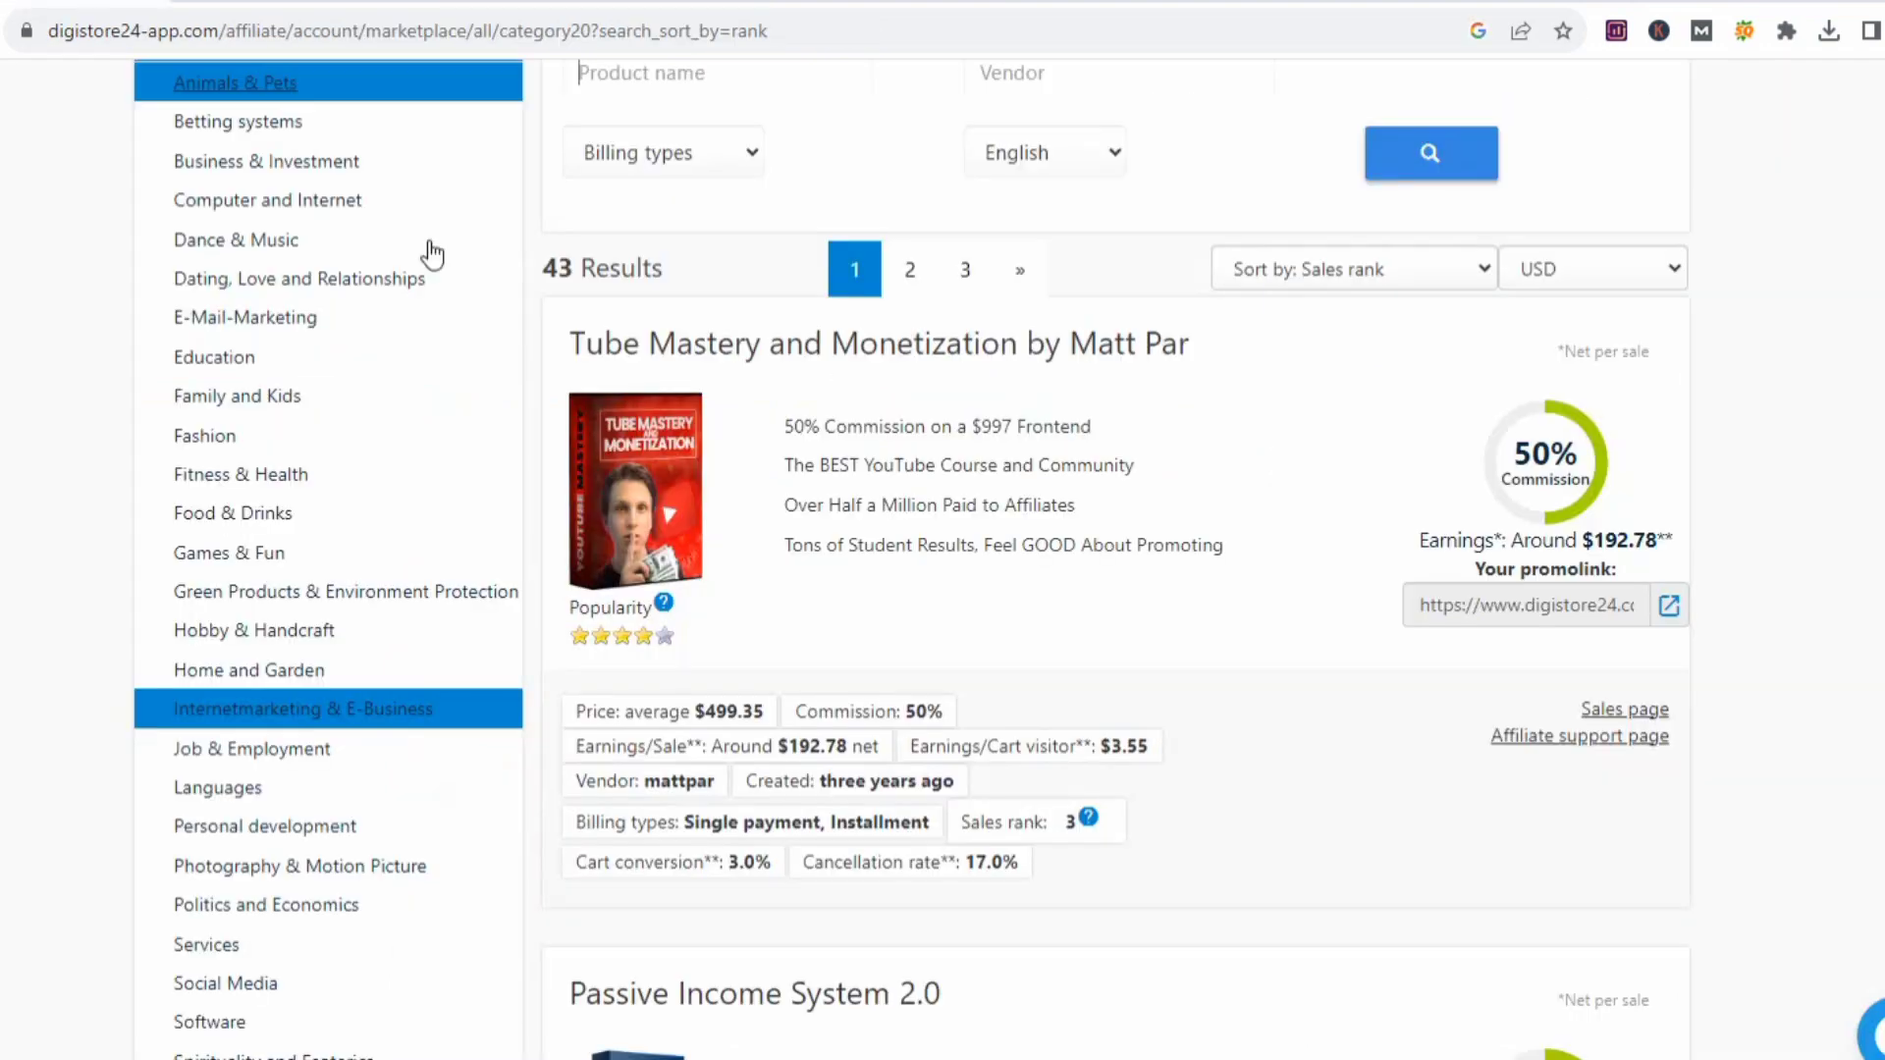
pyautogui.scroll(-9, 759, 467)
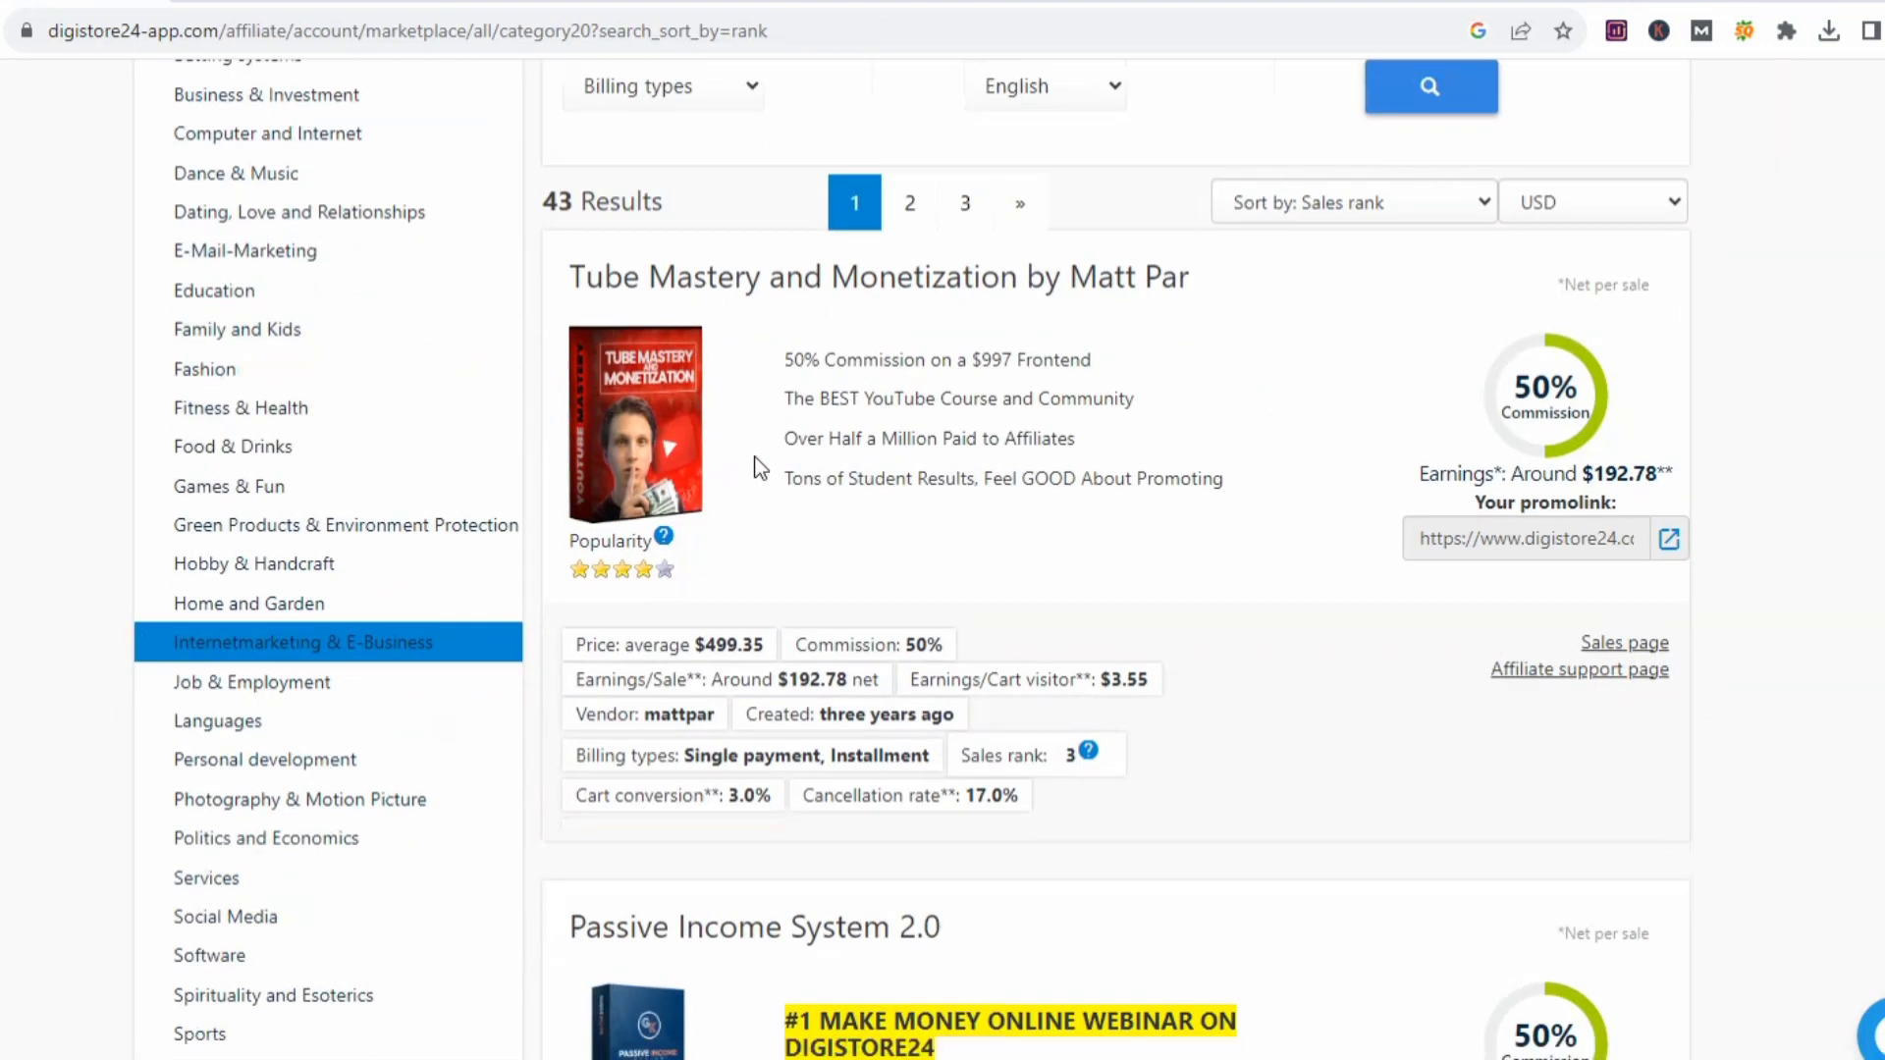
pyautogui.scroll(-7, 759, 465)
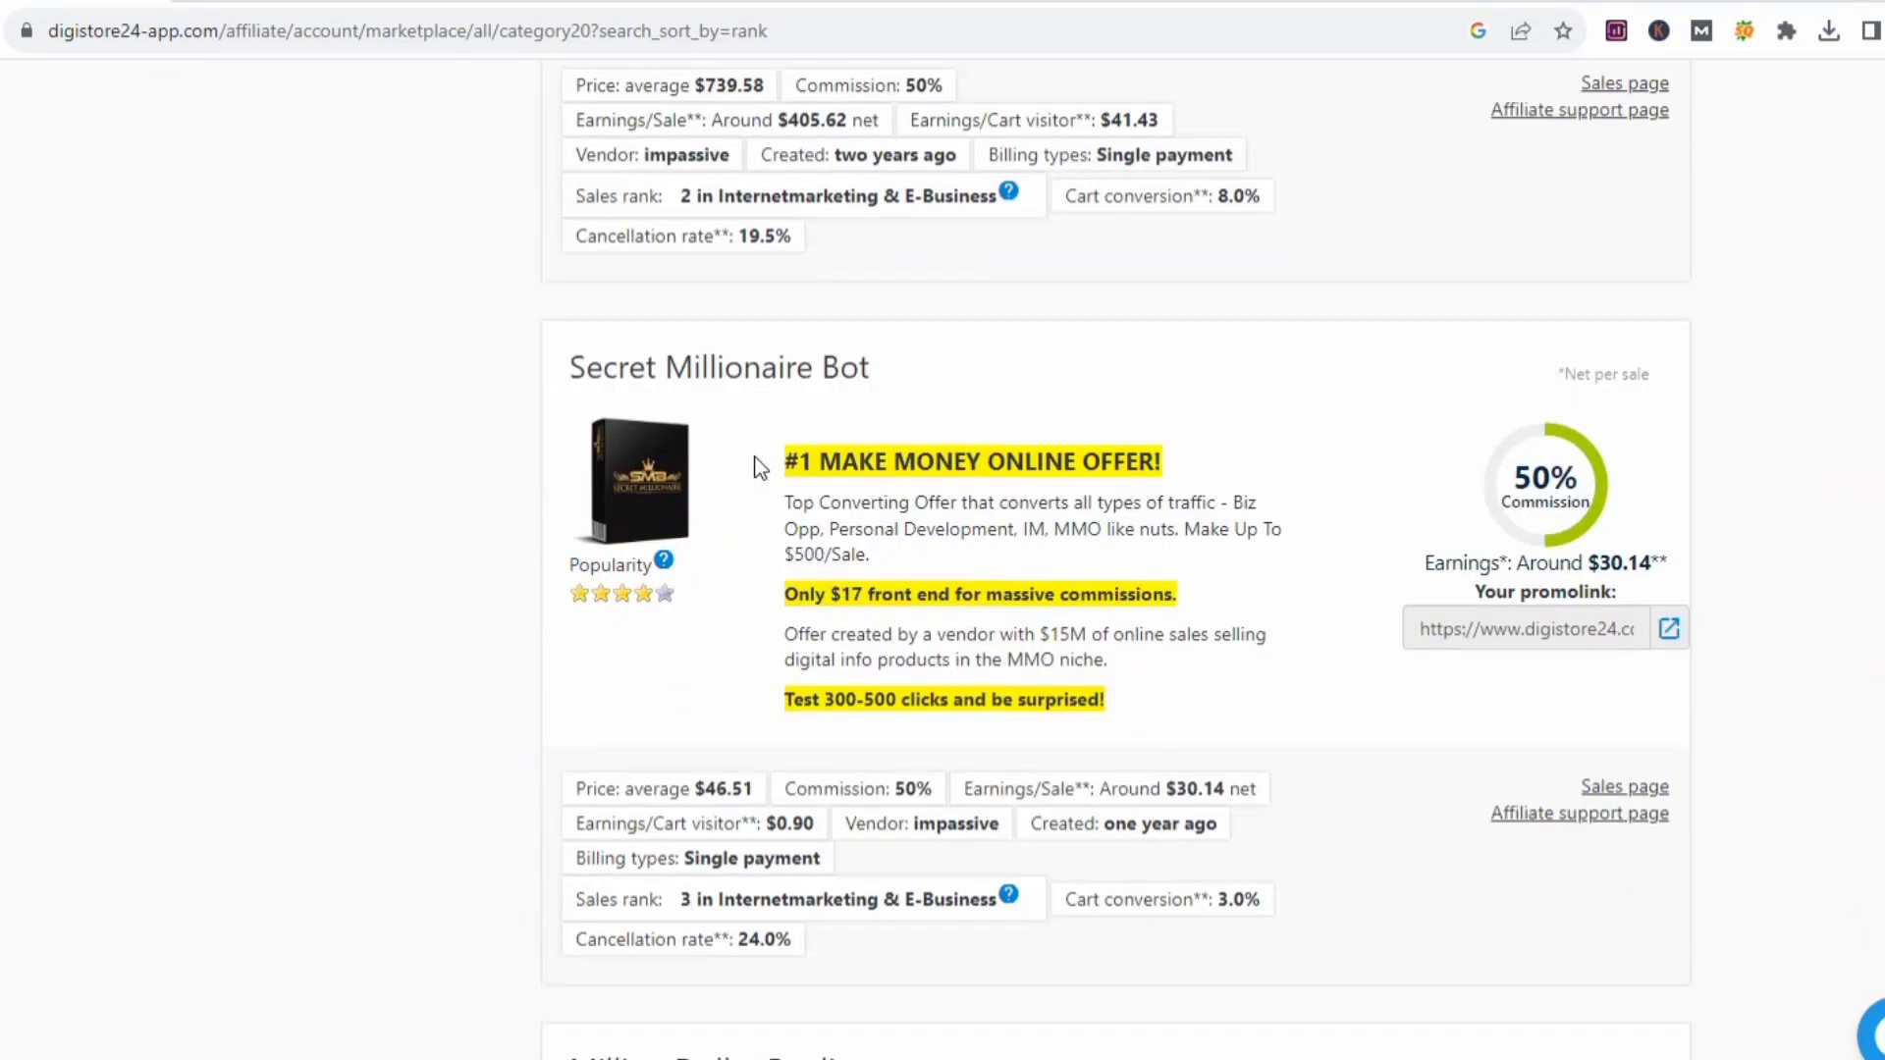
# Compare the Google Sites landing page's headline and image with the make-money-online offers in Digistore24's marketplace.
pyautogui.click(594, 5)
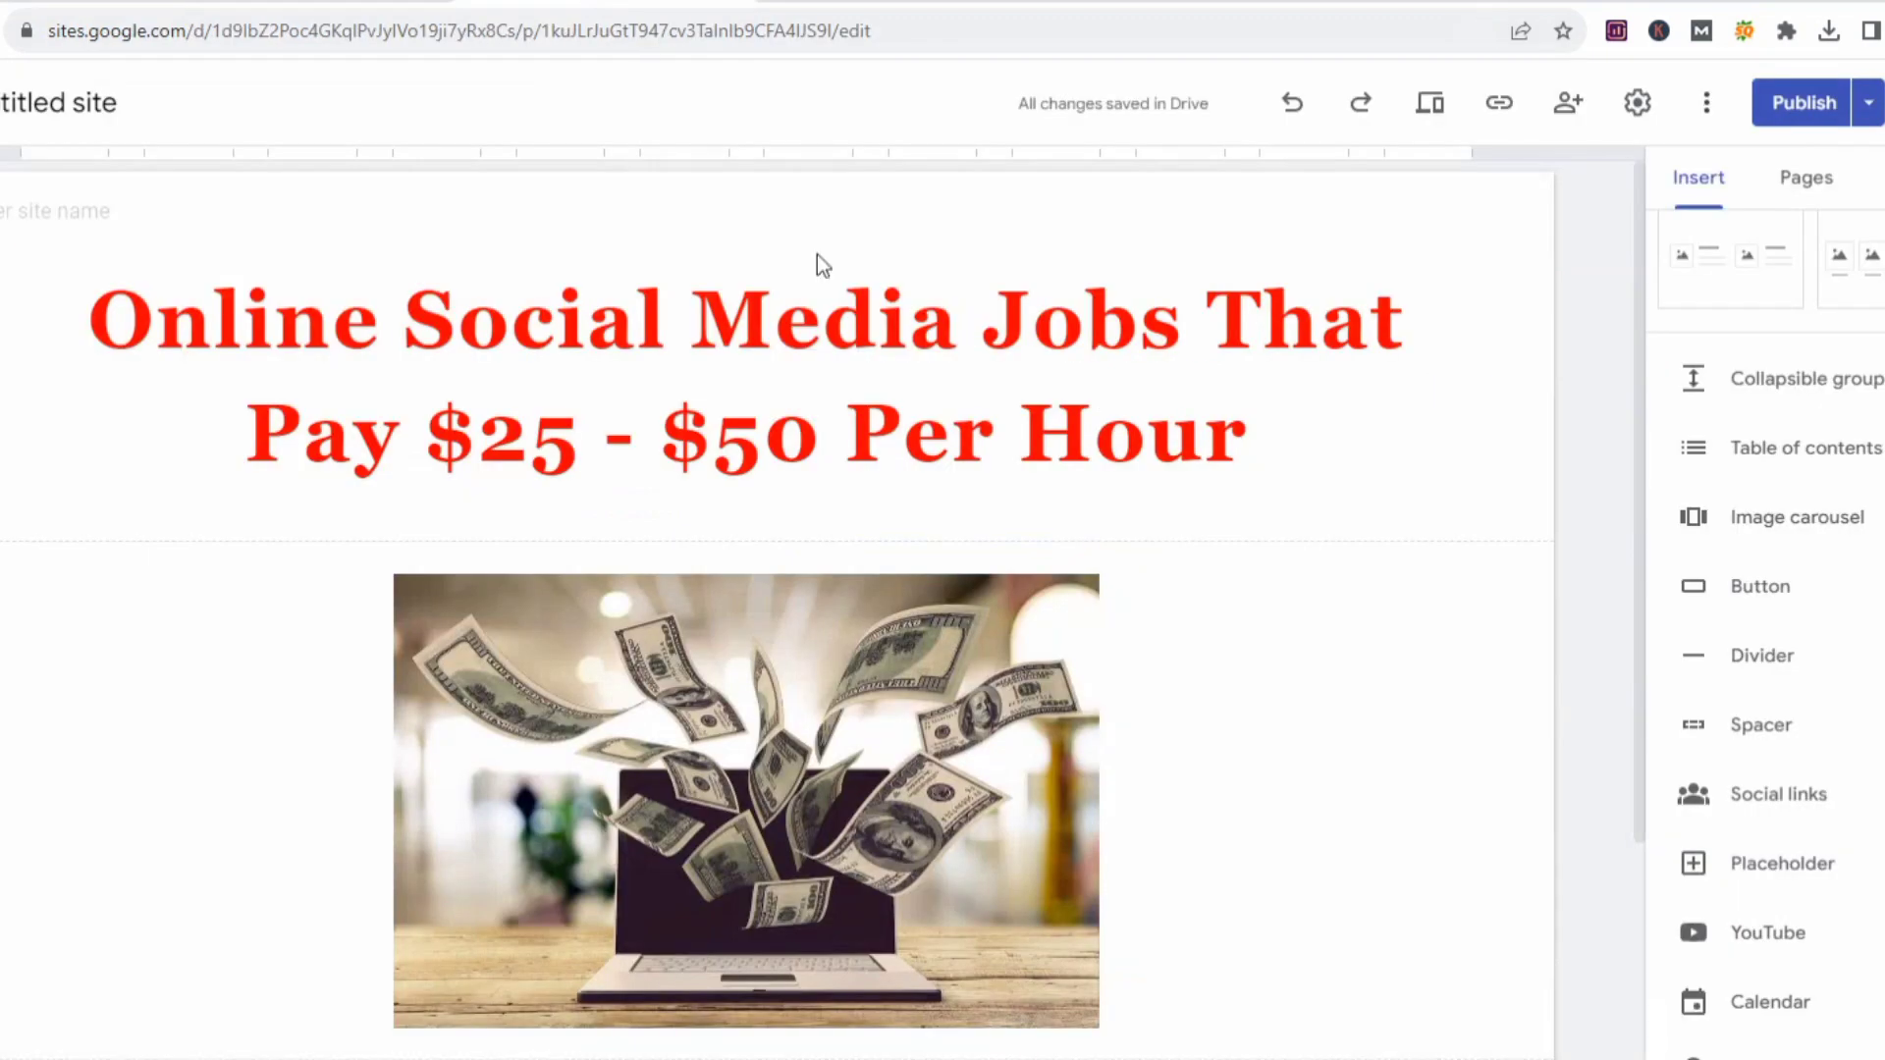
pyautogui.scroll(-4, 863, 354)
pyautogui.scroll(2, 863, 355)
pyautogui.scroll(2, 863, 354)
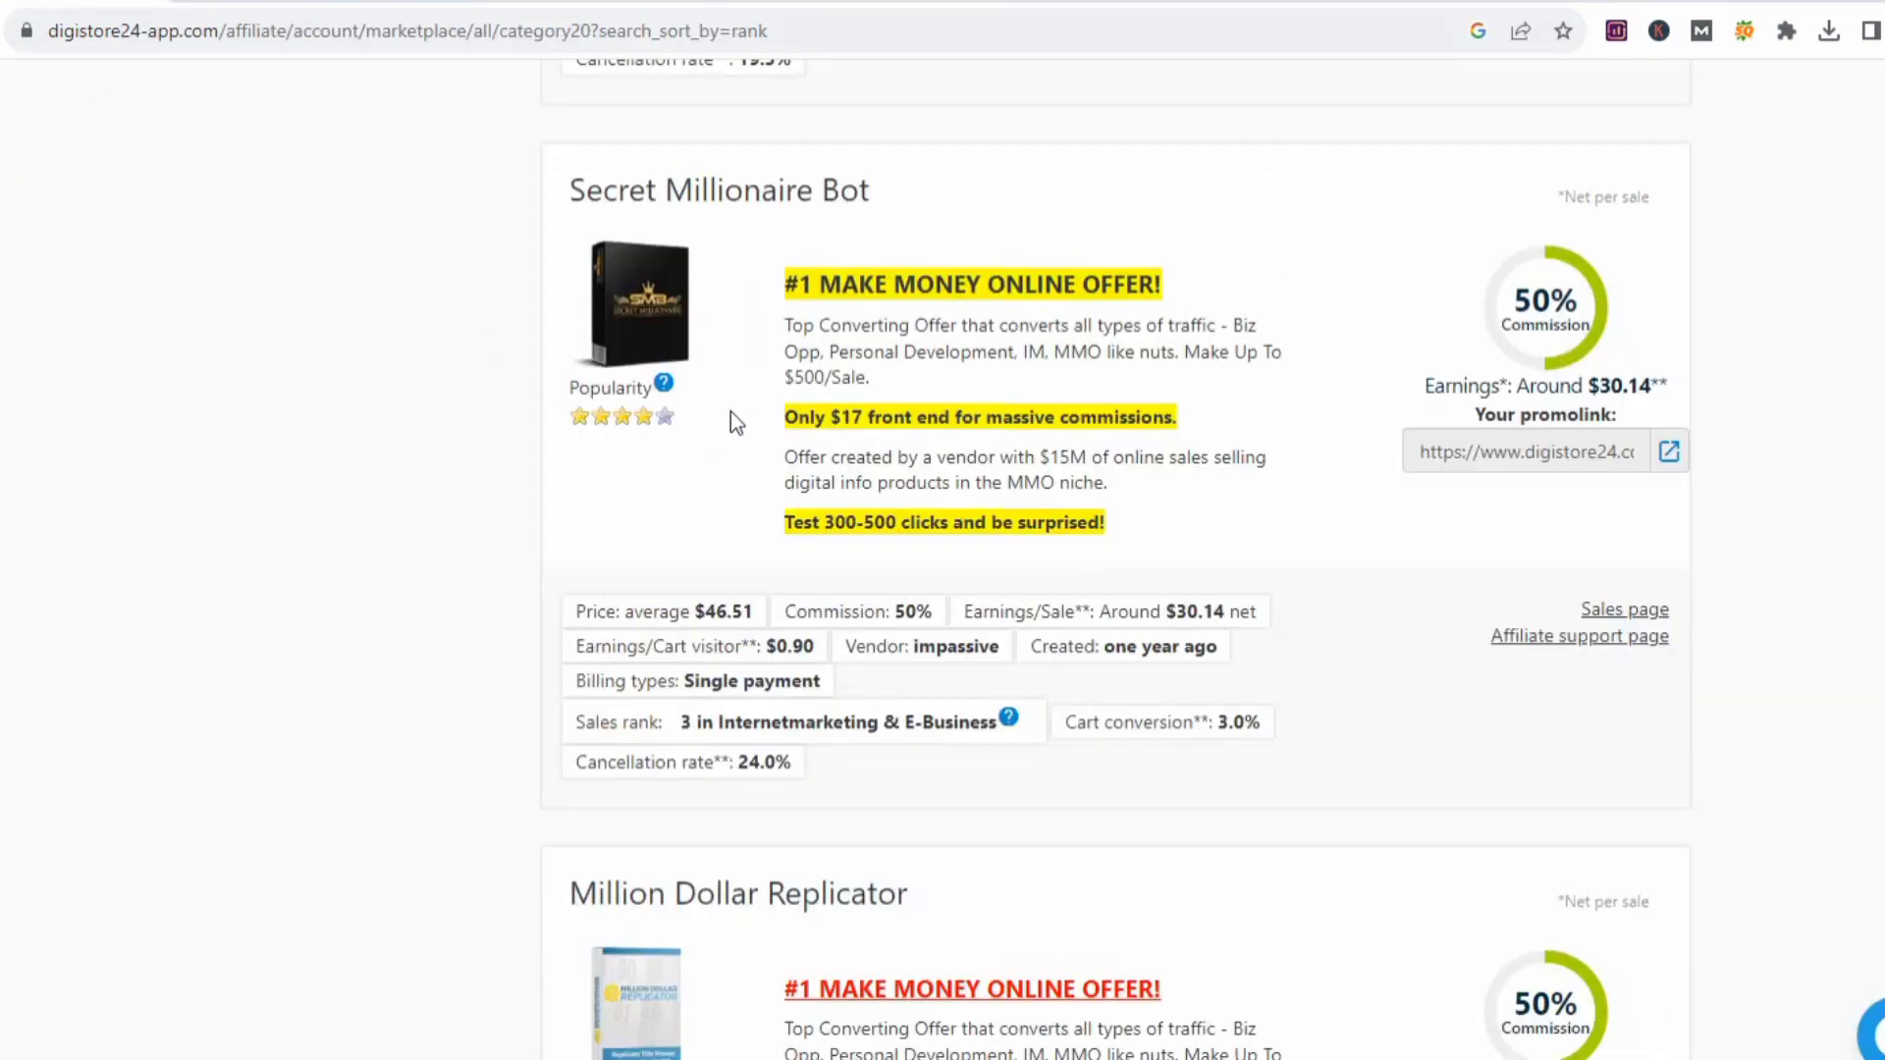
pyautogui.scroll(-4, 730, 410)
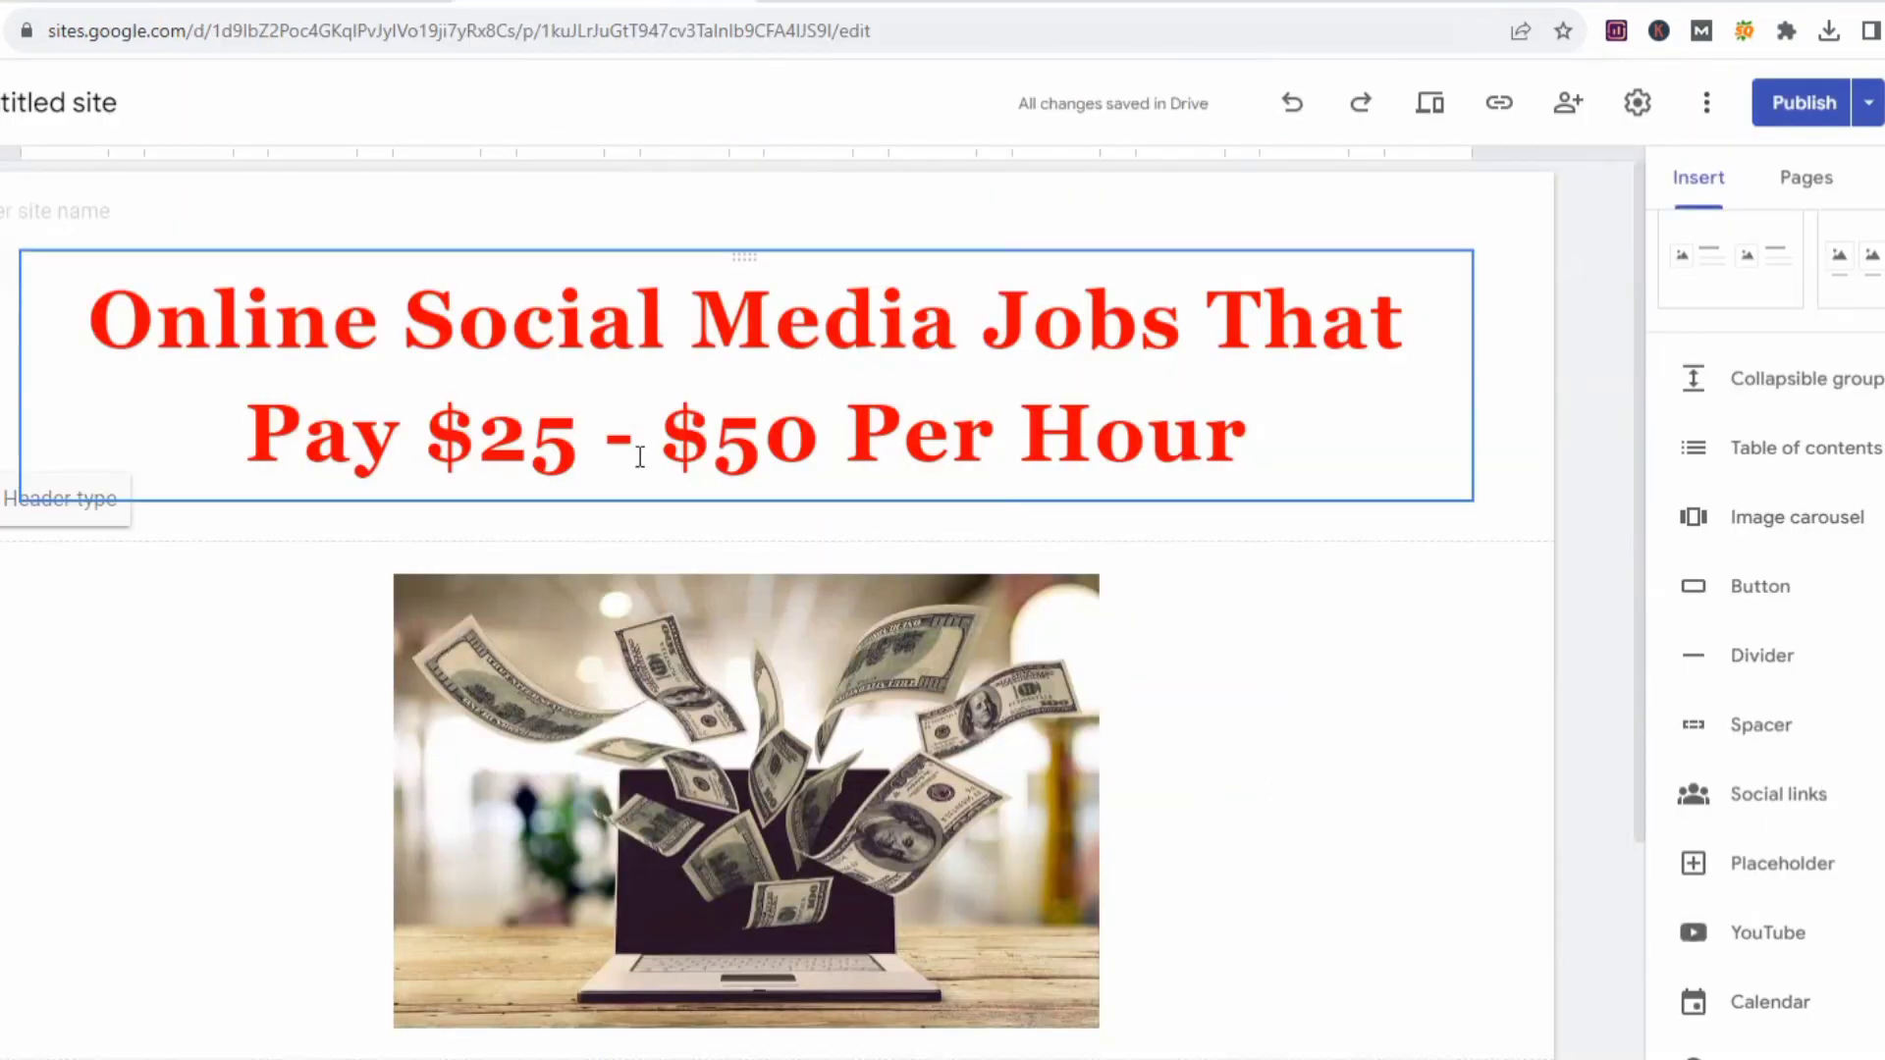
pyautogui.scroll(-4, 639, 457)
pyautogui.scroll(2, 743, 491)
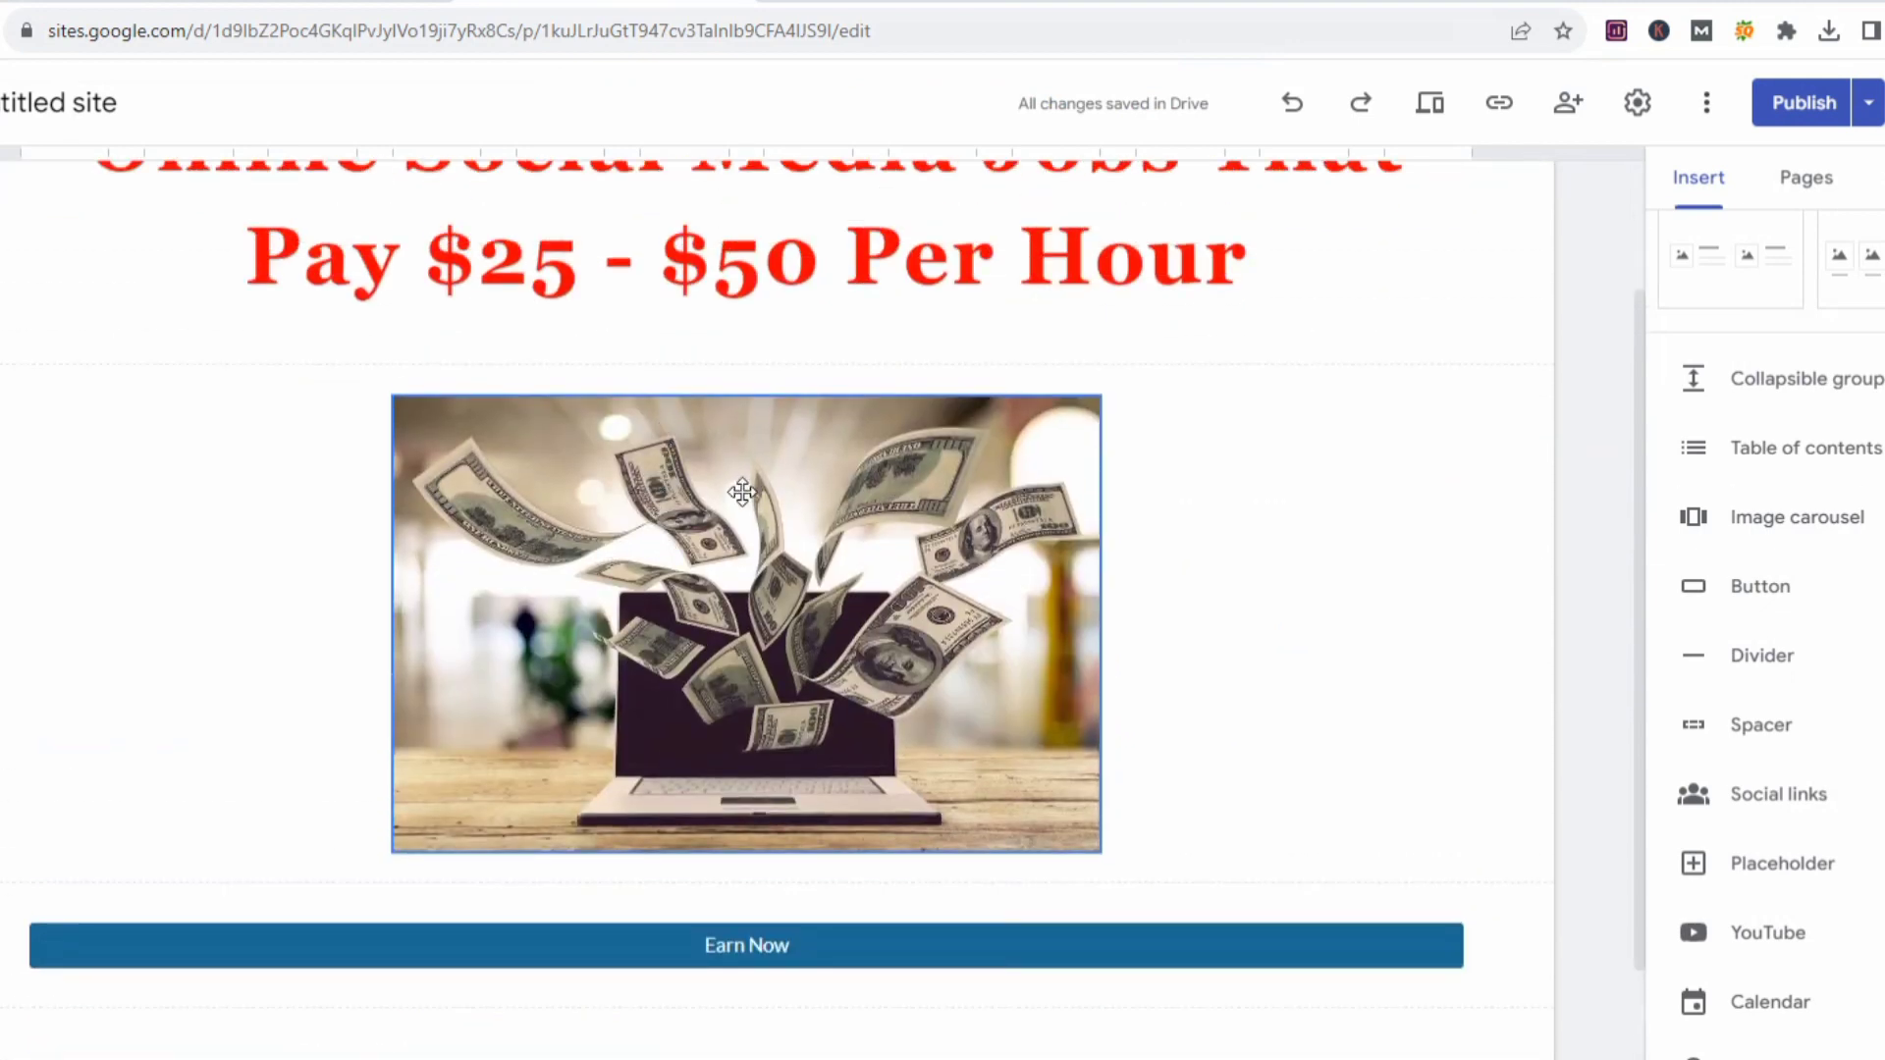
# Examine the landing page's Earn Now button and the elements that can be inserted in Google Sites.
pyautogui.hotkey('ctrl', 't')
pyautogui.scroll(-2, 721, 598)
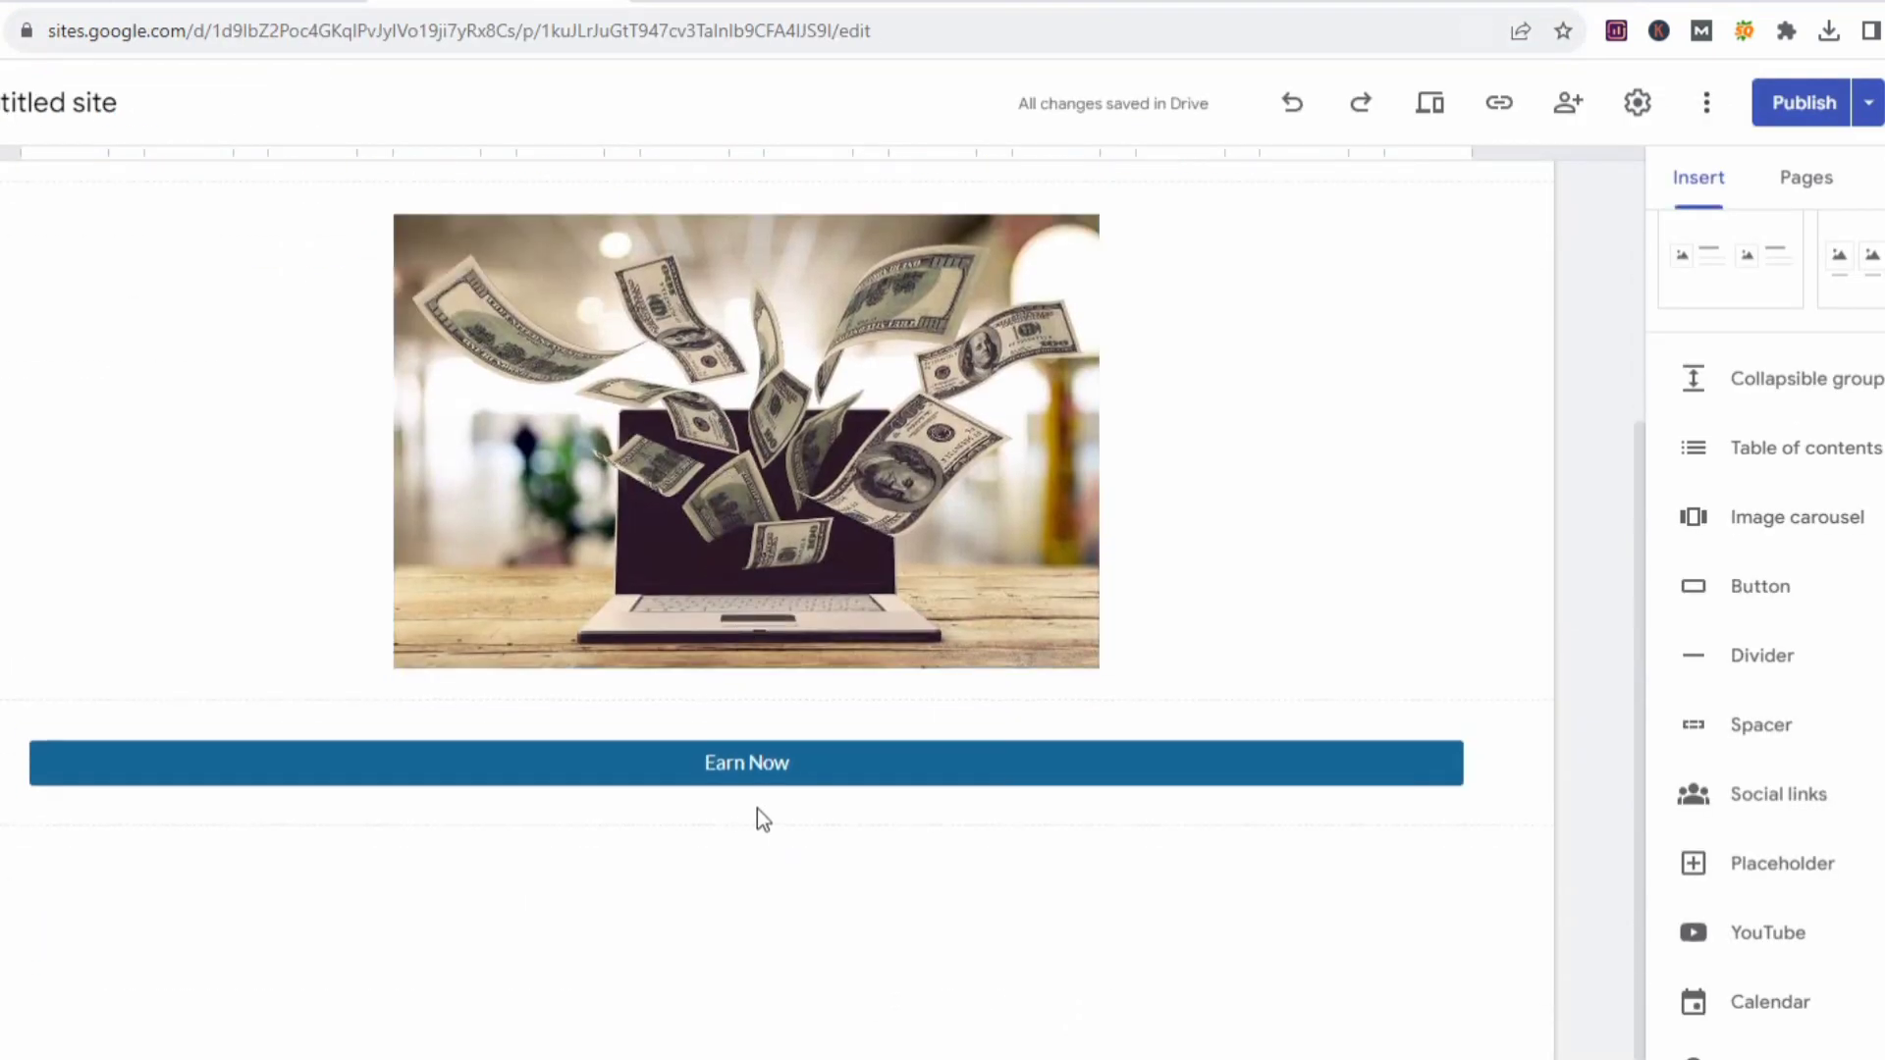
pyautogui.scroll(-2, 1708, 815)
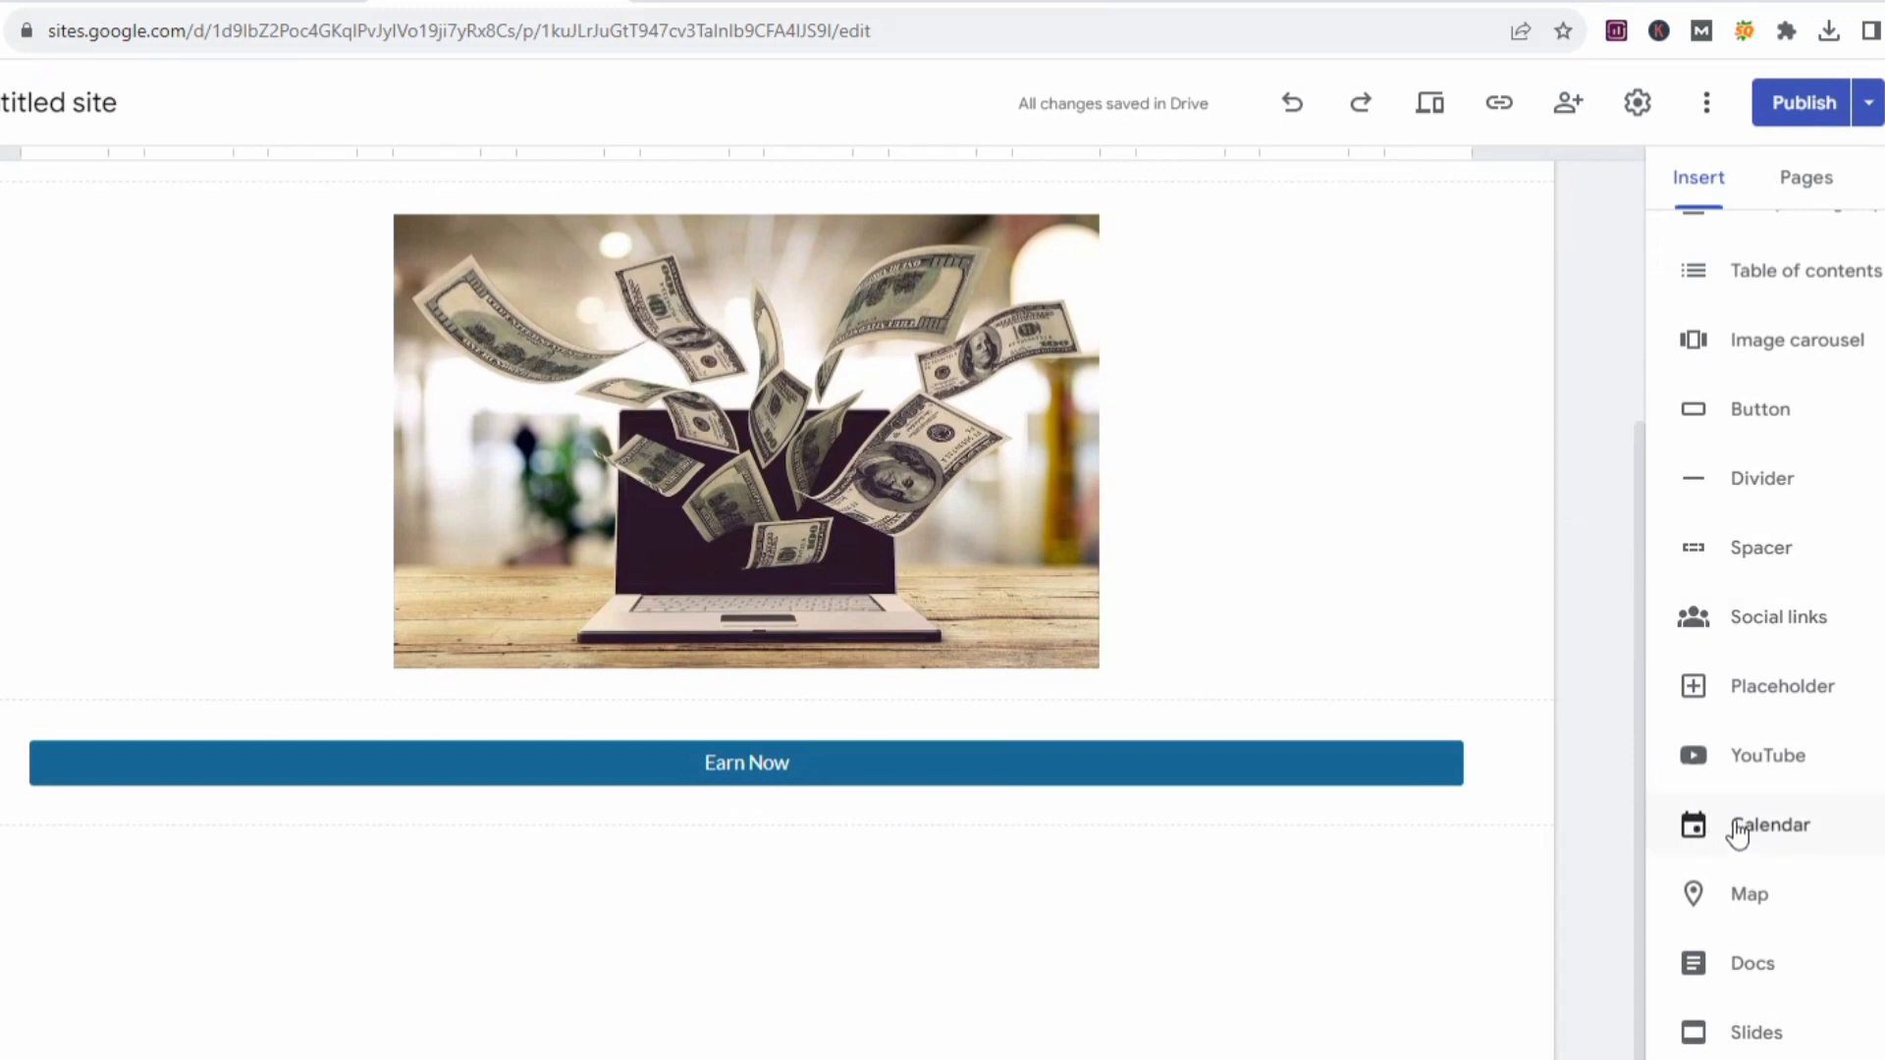
pyautogui.click(762, 776)
pyautogui.click(585, 859)
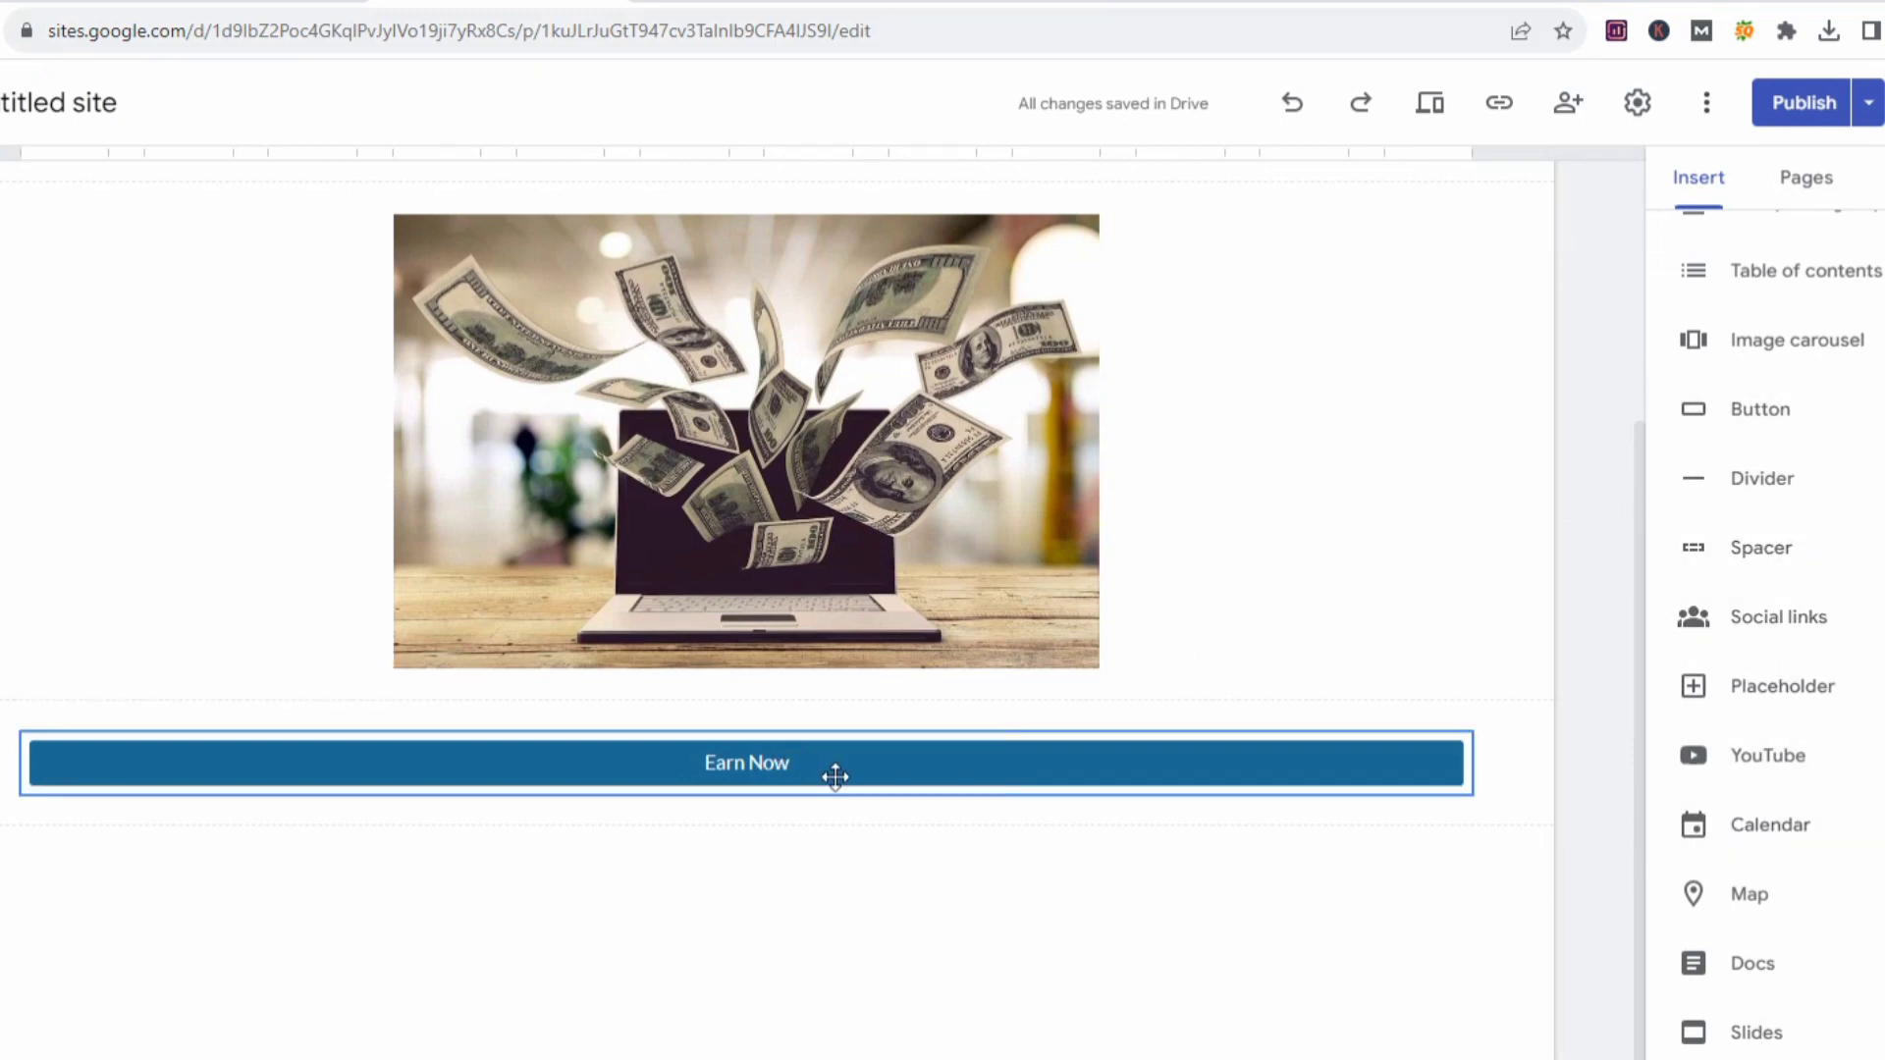
# Try to publish the Google Sites landing page and return to its editor.
pyautogui.scroll(4, 835, 775)
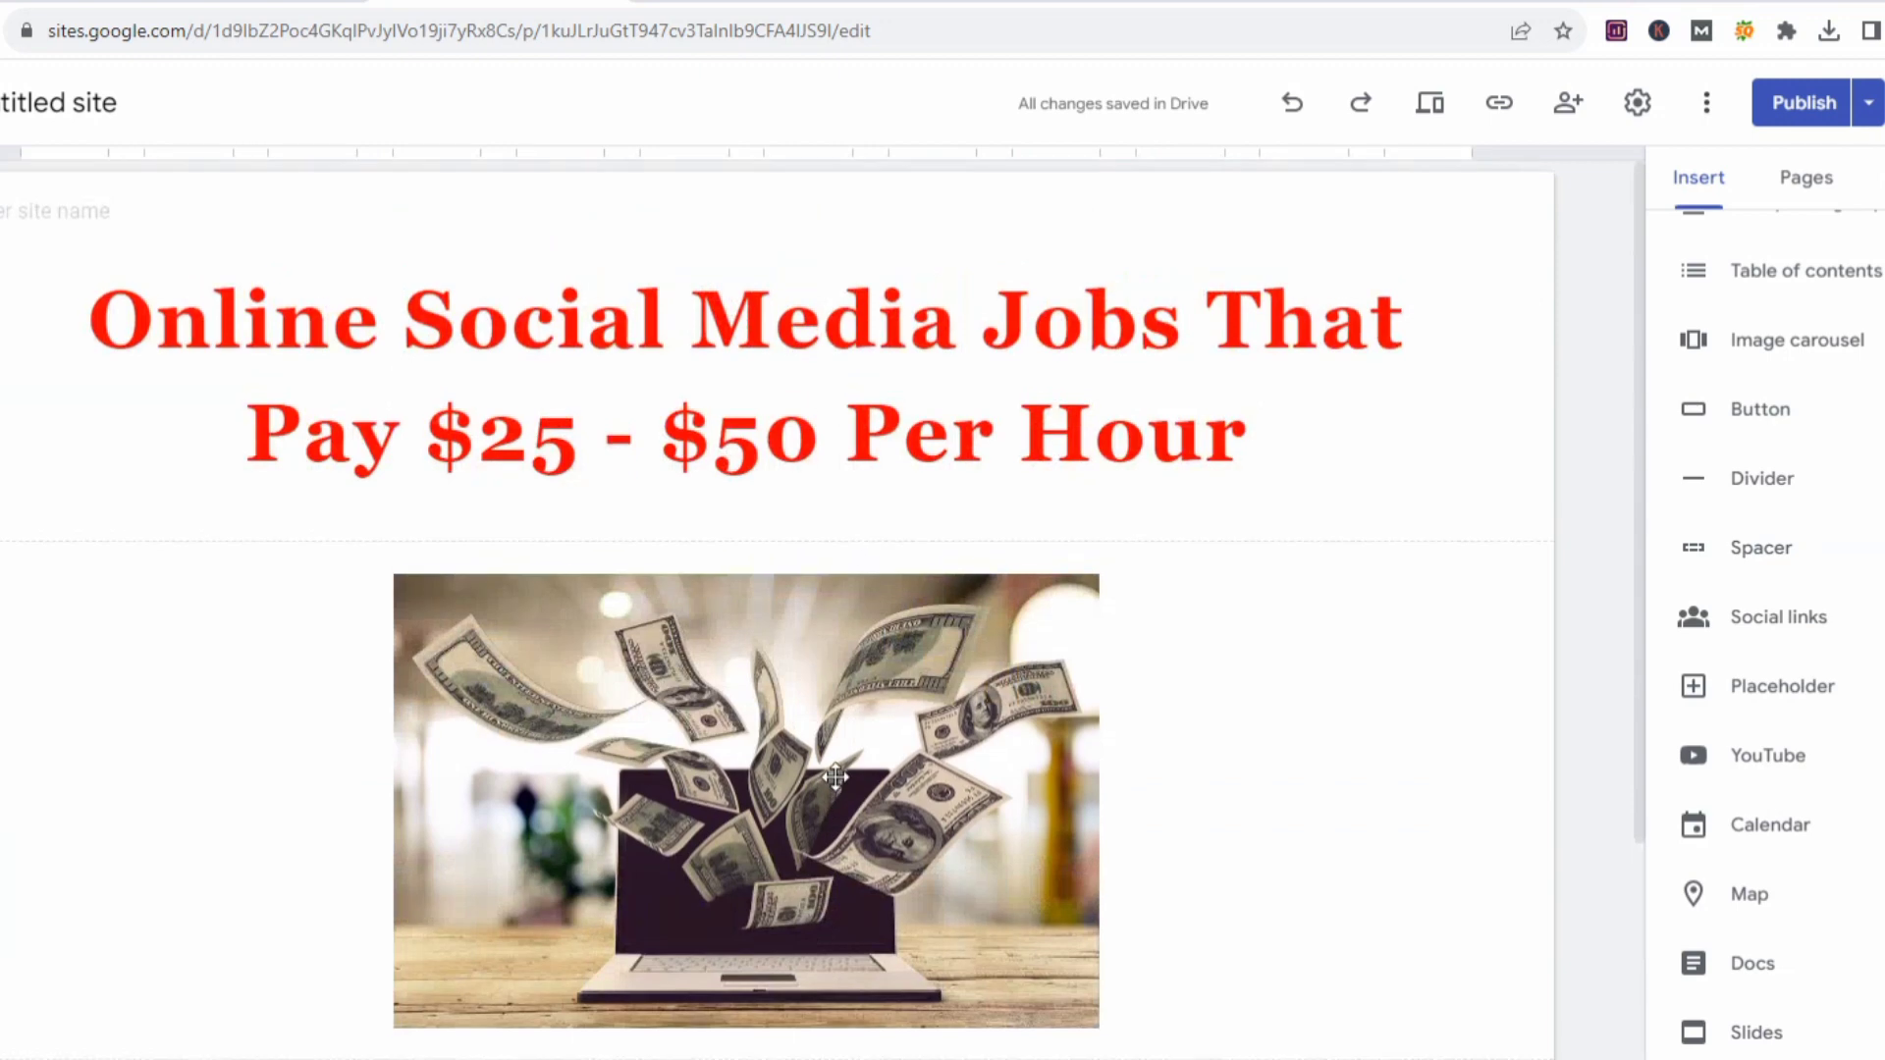
pyautogui.click(1789, 104)
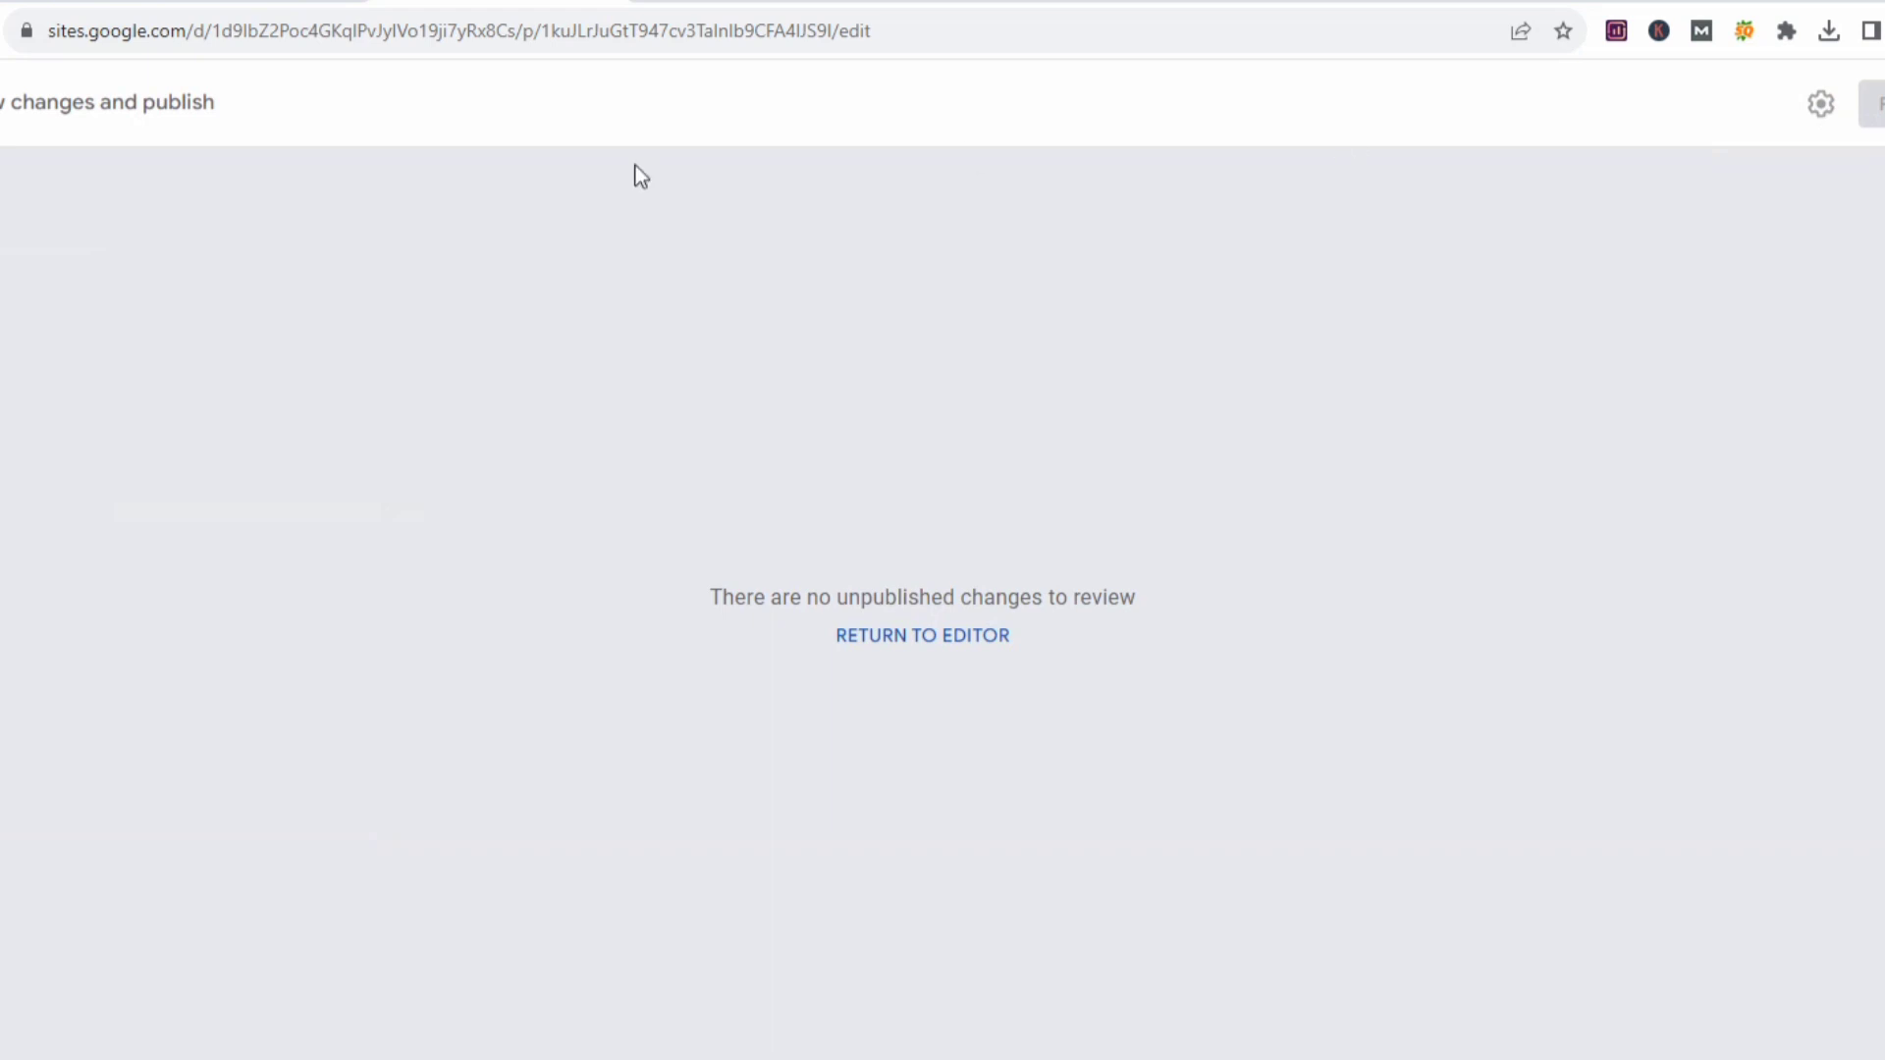
pyautogui.click(922, 635)
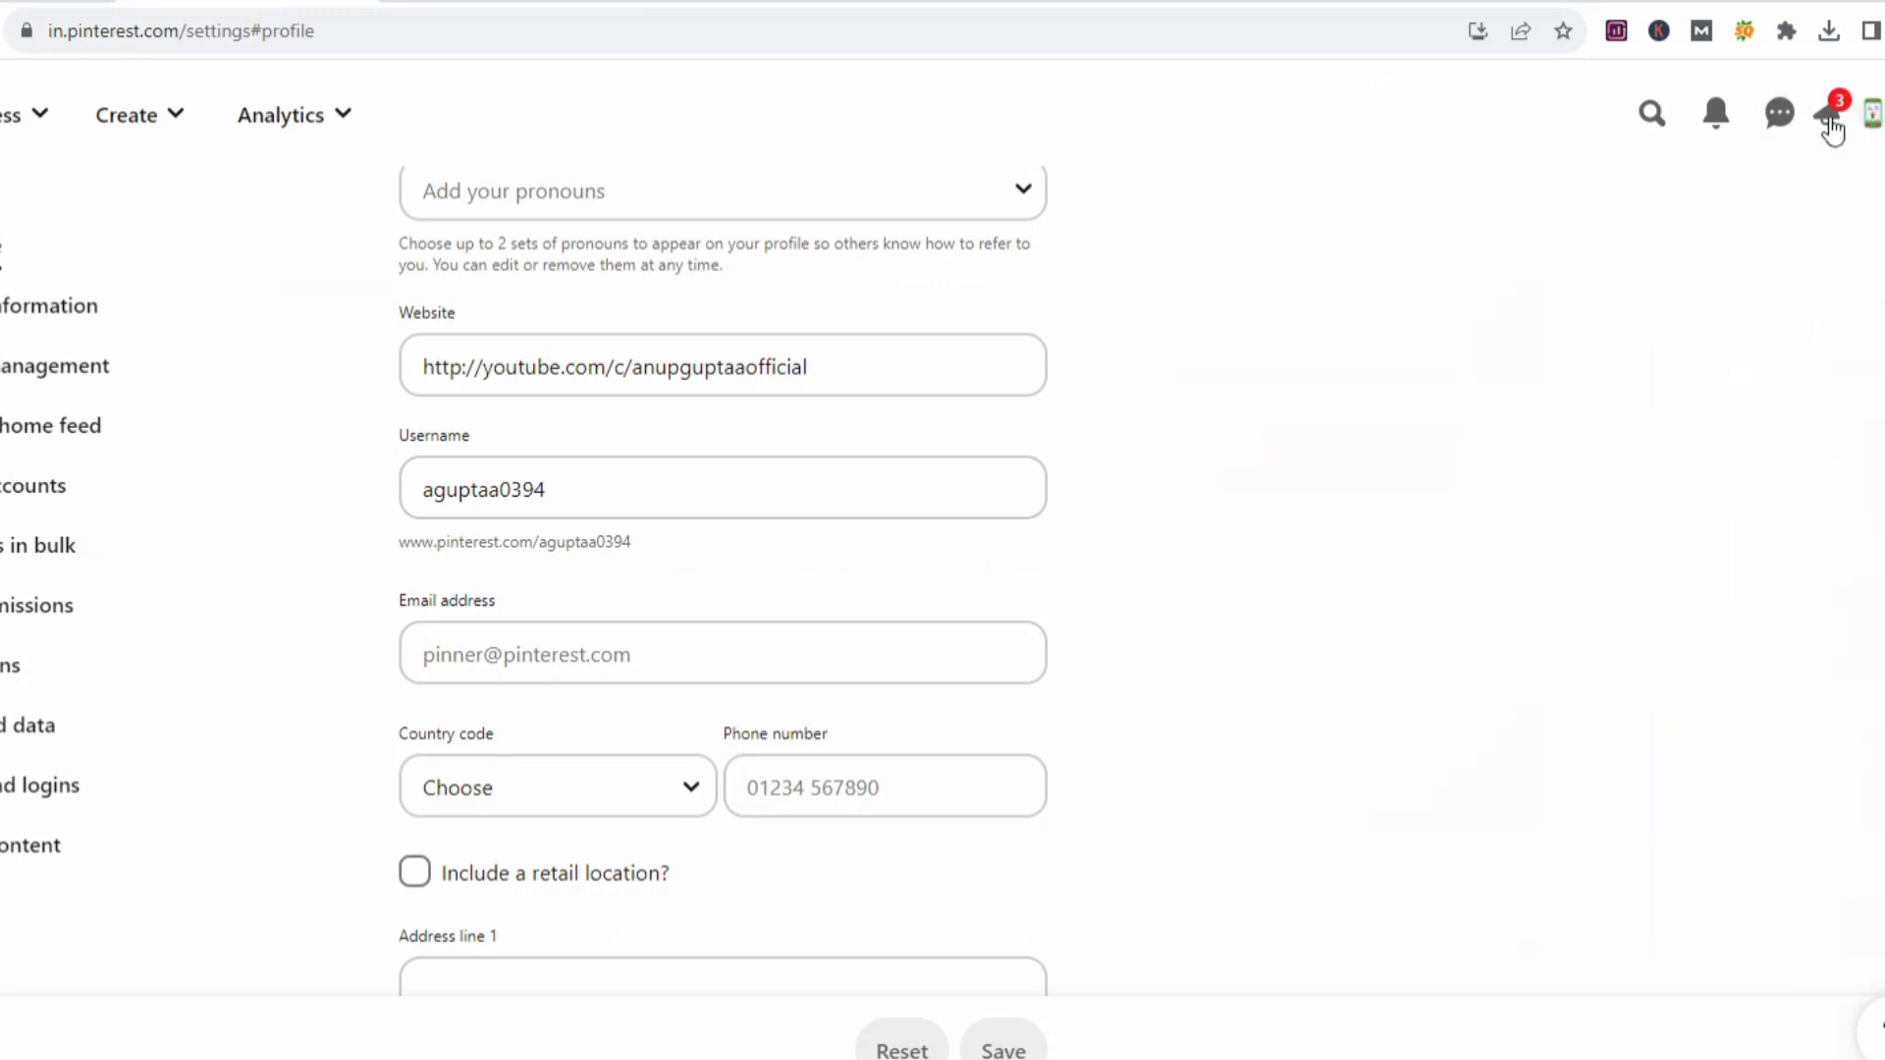
# Switch to Pinterest, view the account's public profile and open the choices for creating a pin.
pyautogui.click(1869, 115)
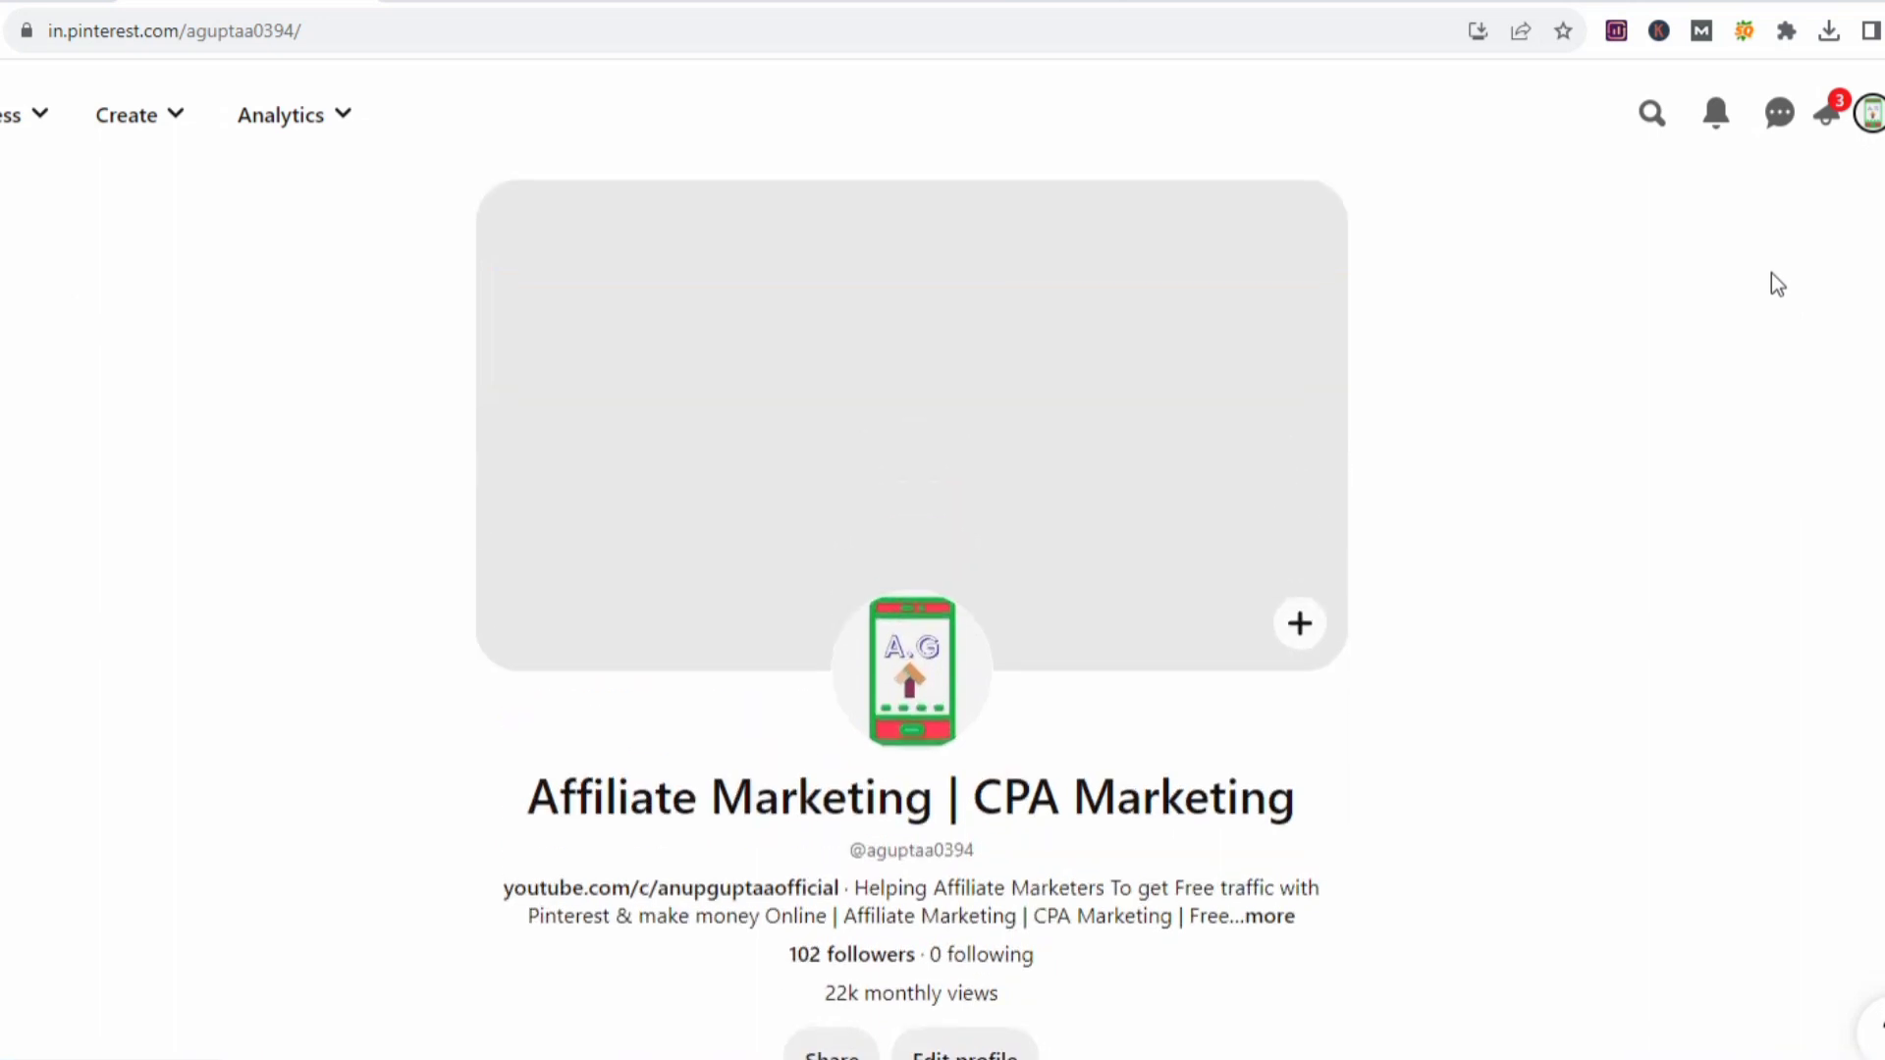
pyautogui.click(147, 128)
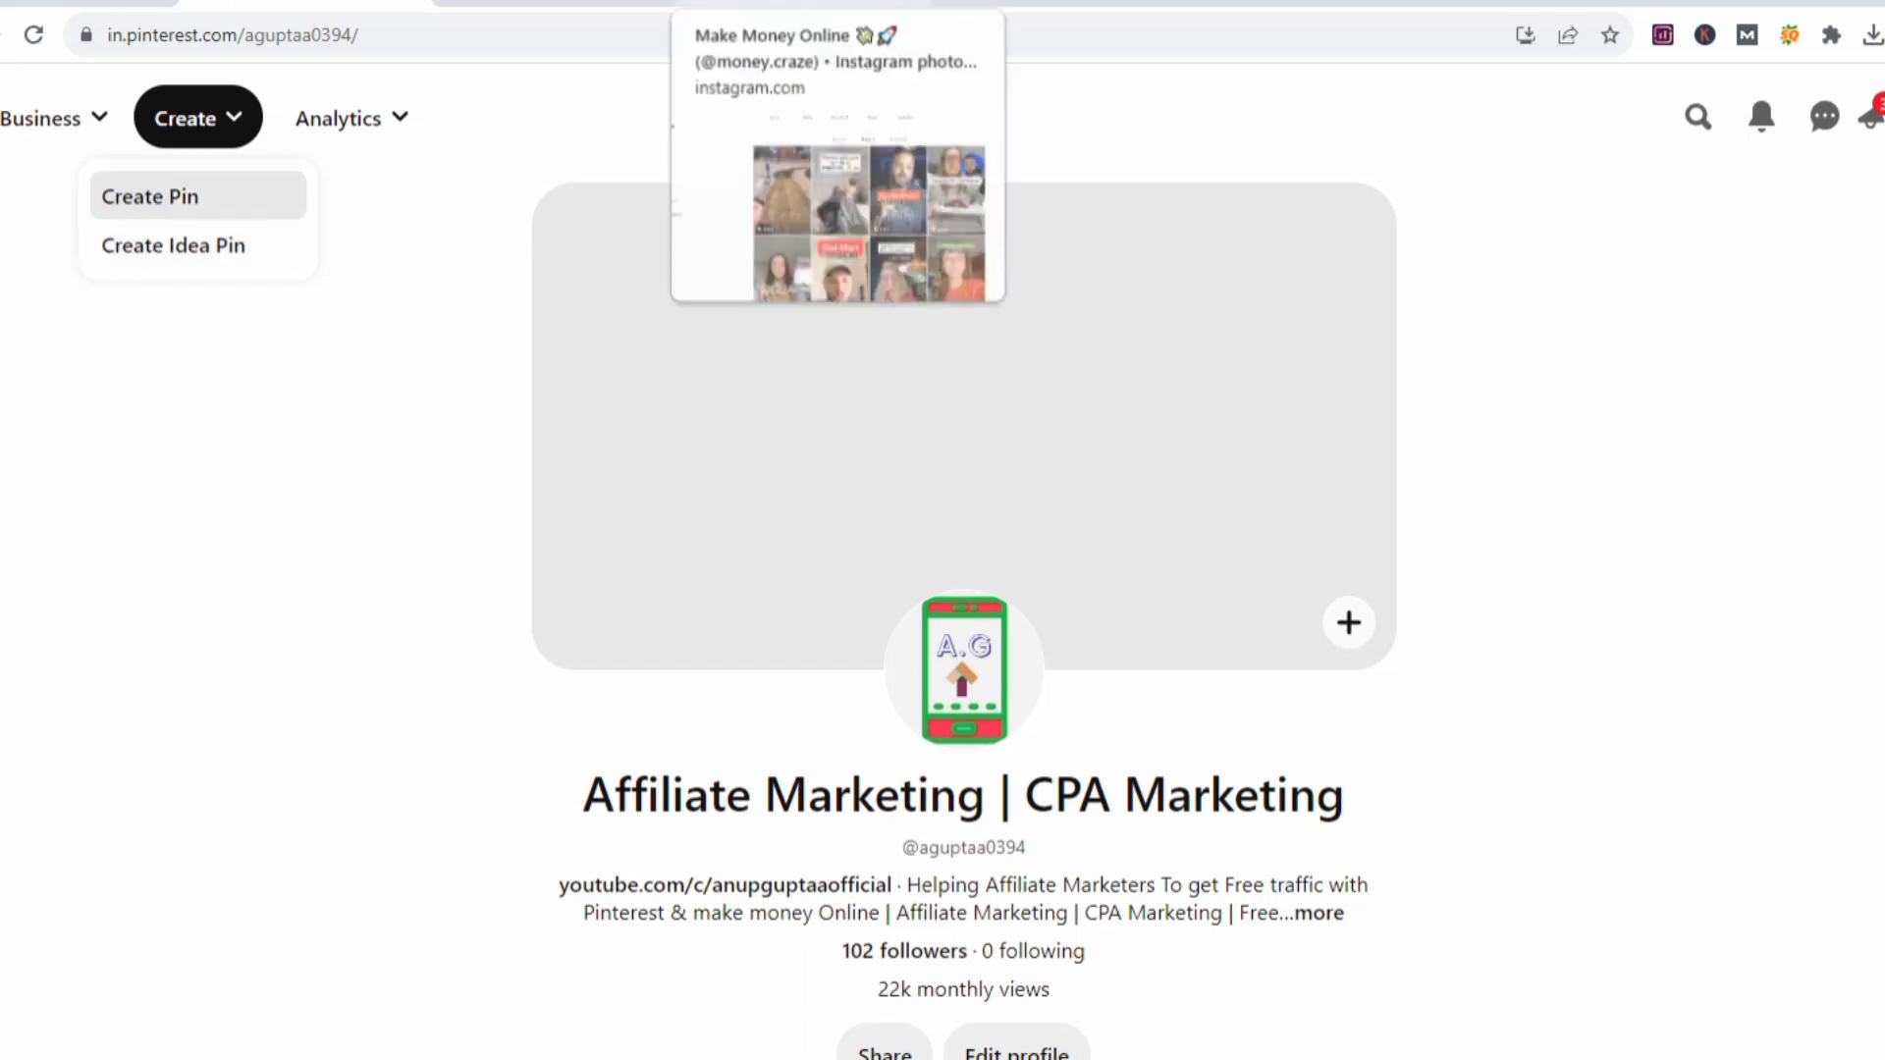
# Switch to Instagram and search for "make money online".
pyautogui.click(805, 3)
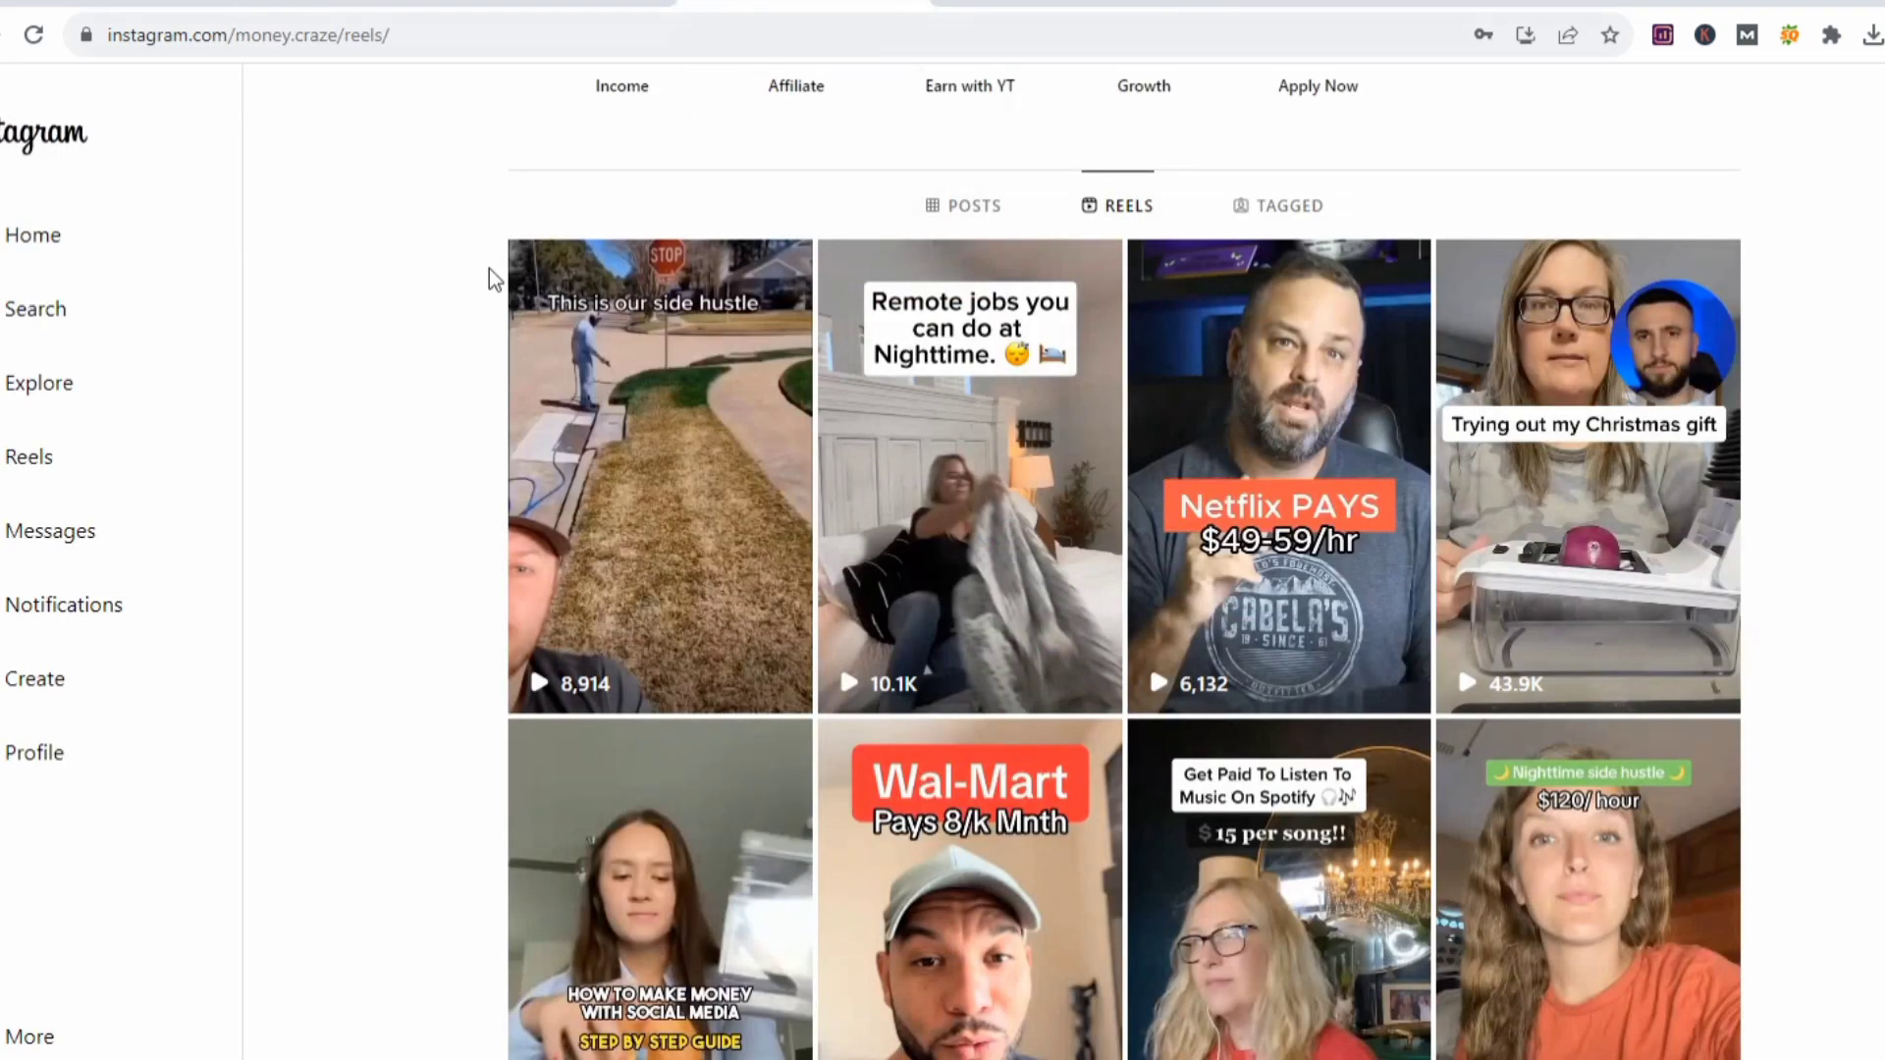
pyautogui.click(18, 307)
pyautogui.write('m')
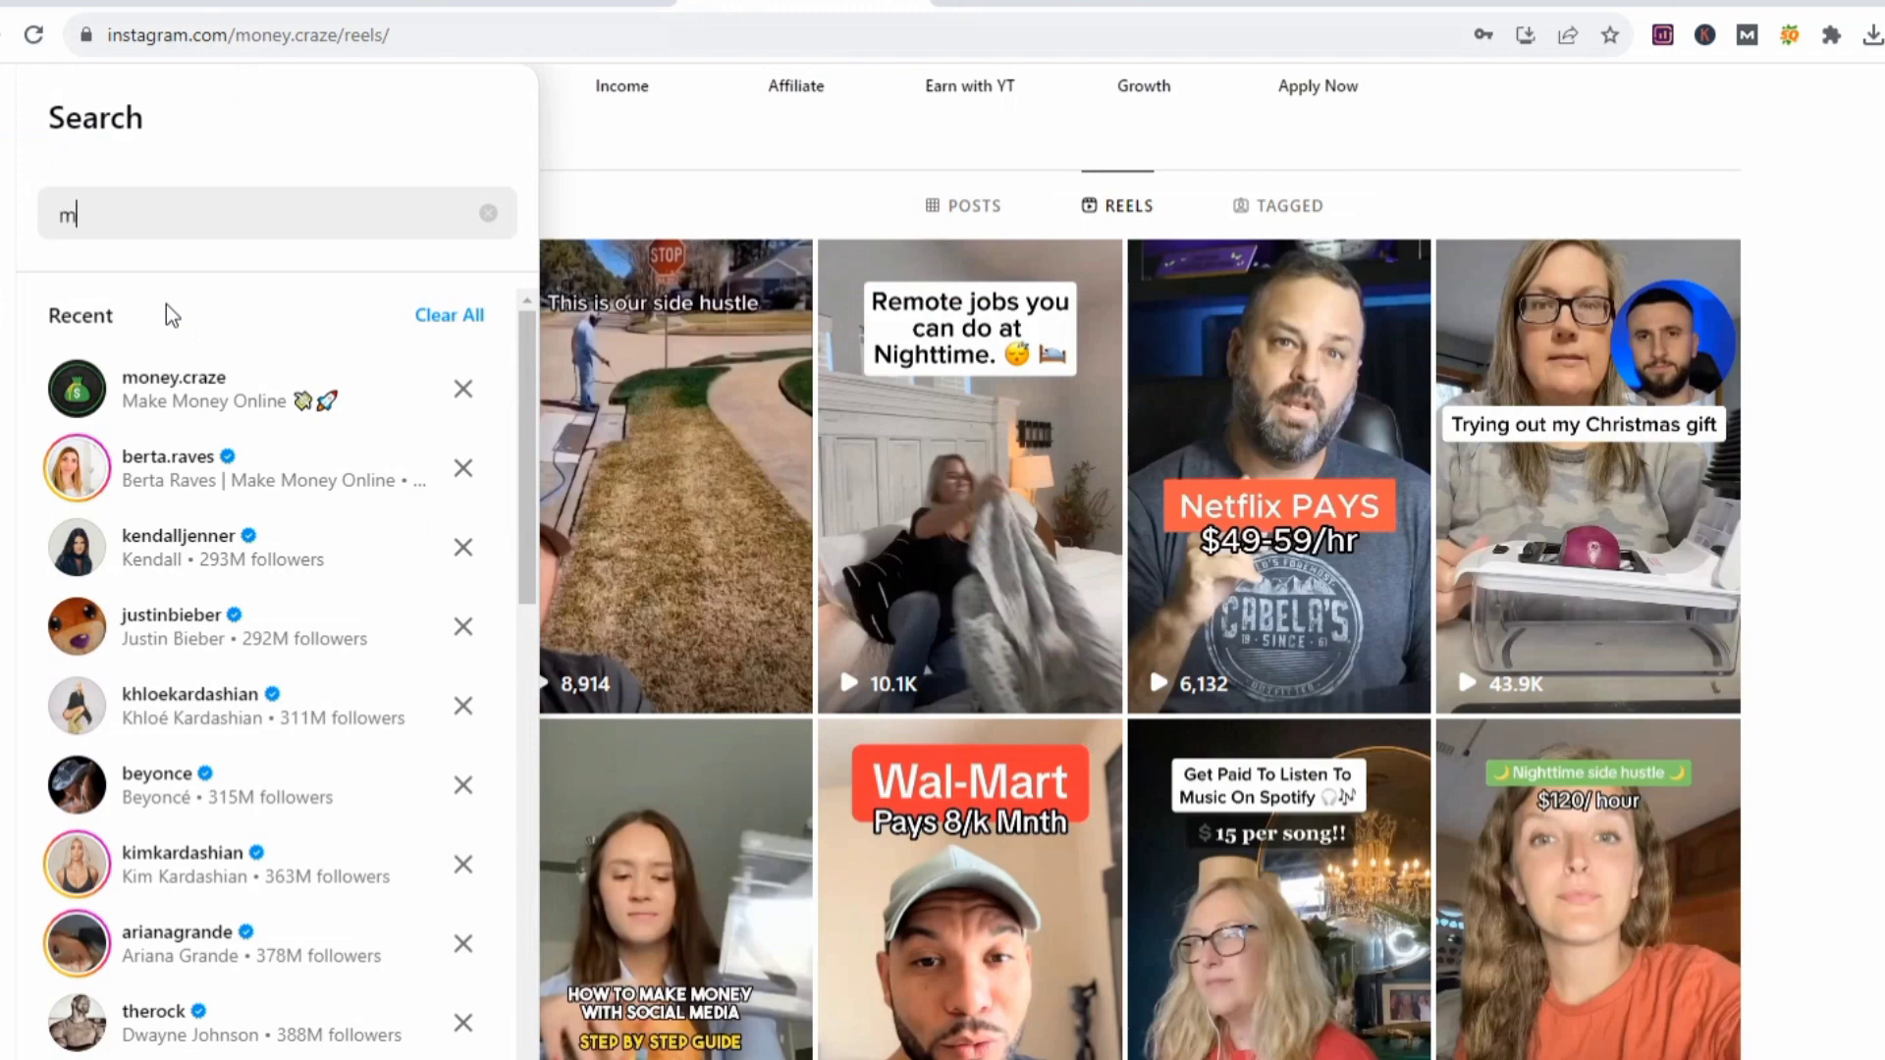
pyautogui.write('ake money')
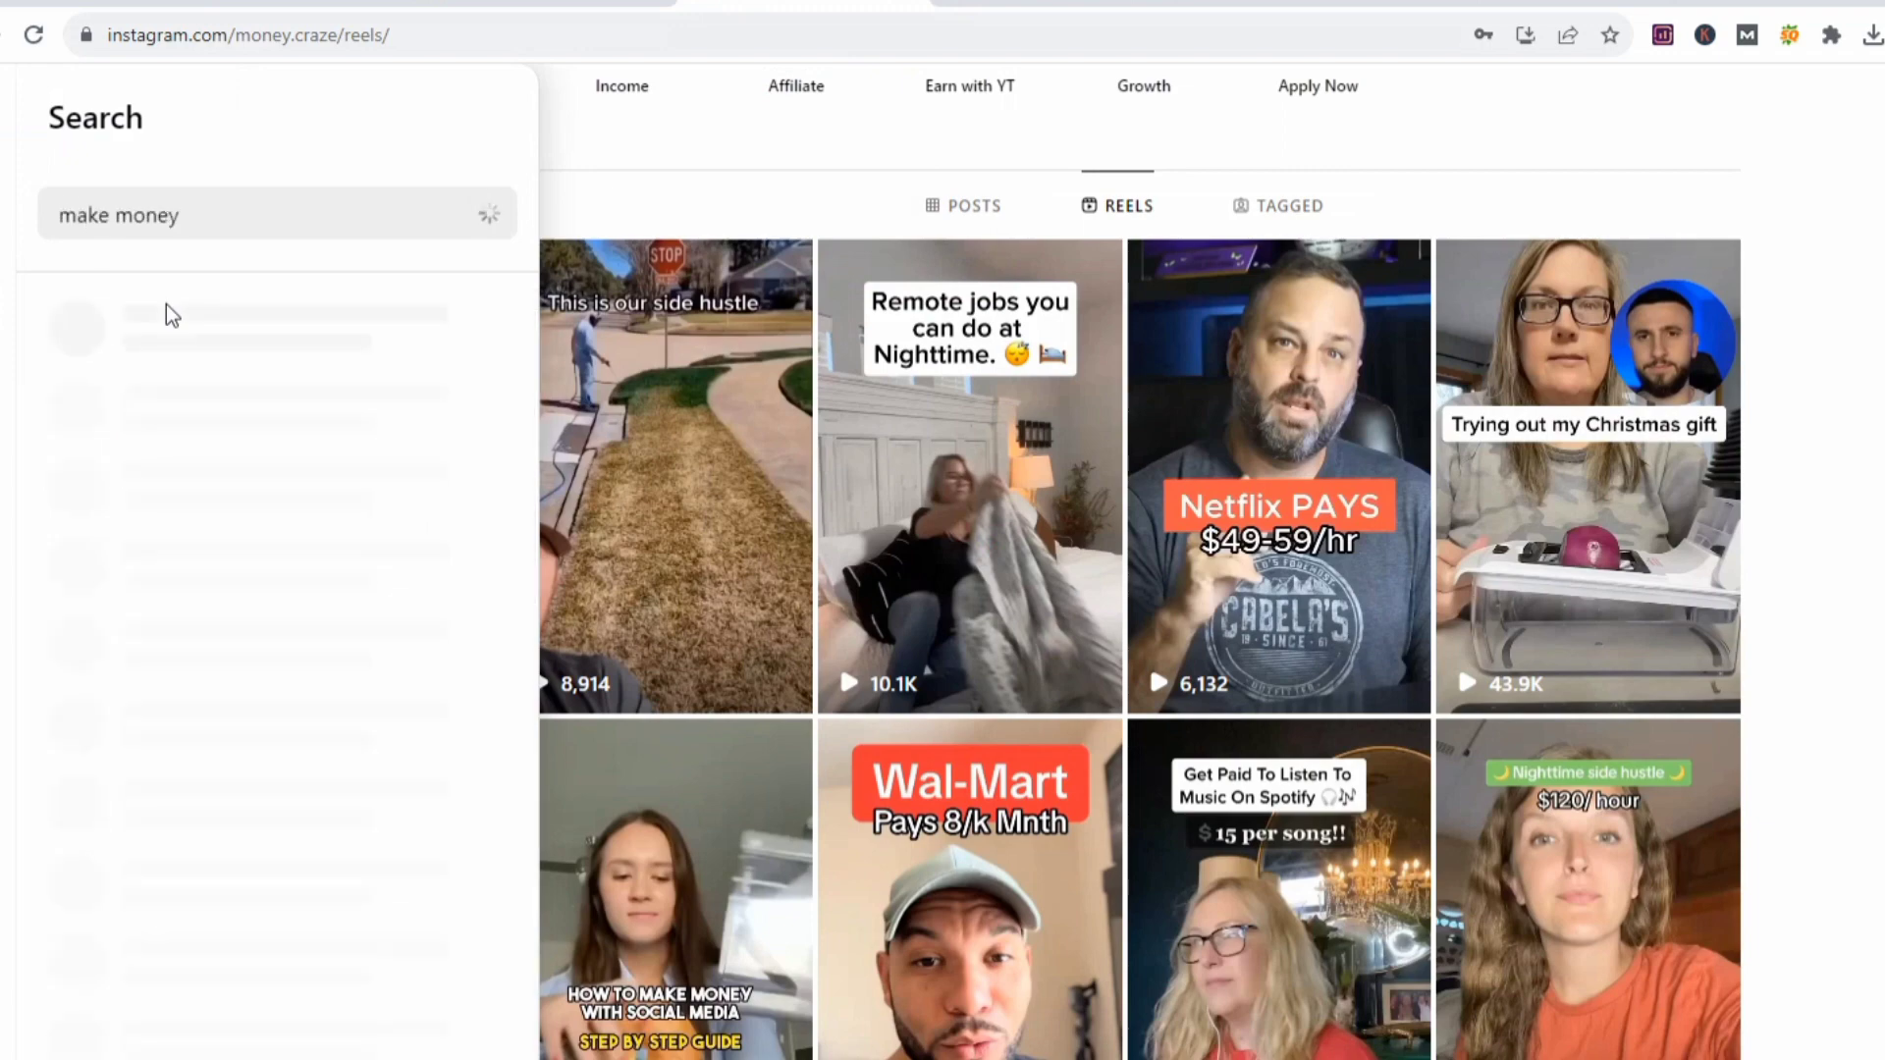
pyautogui.write(' online')
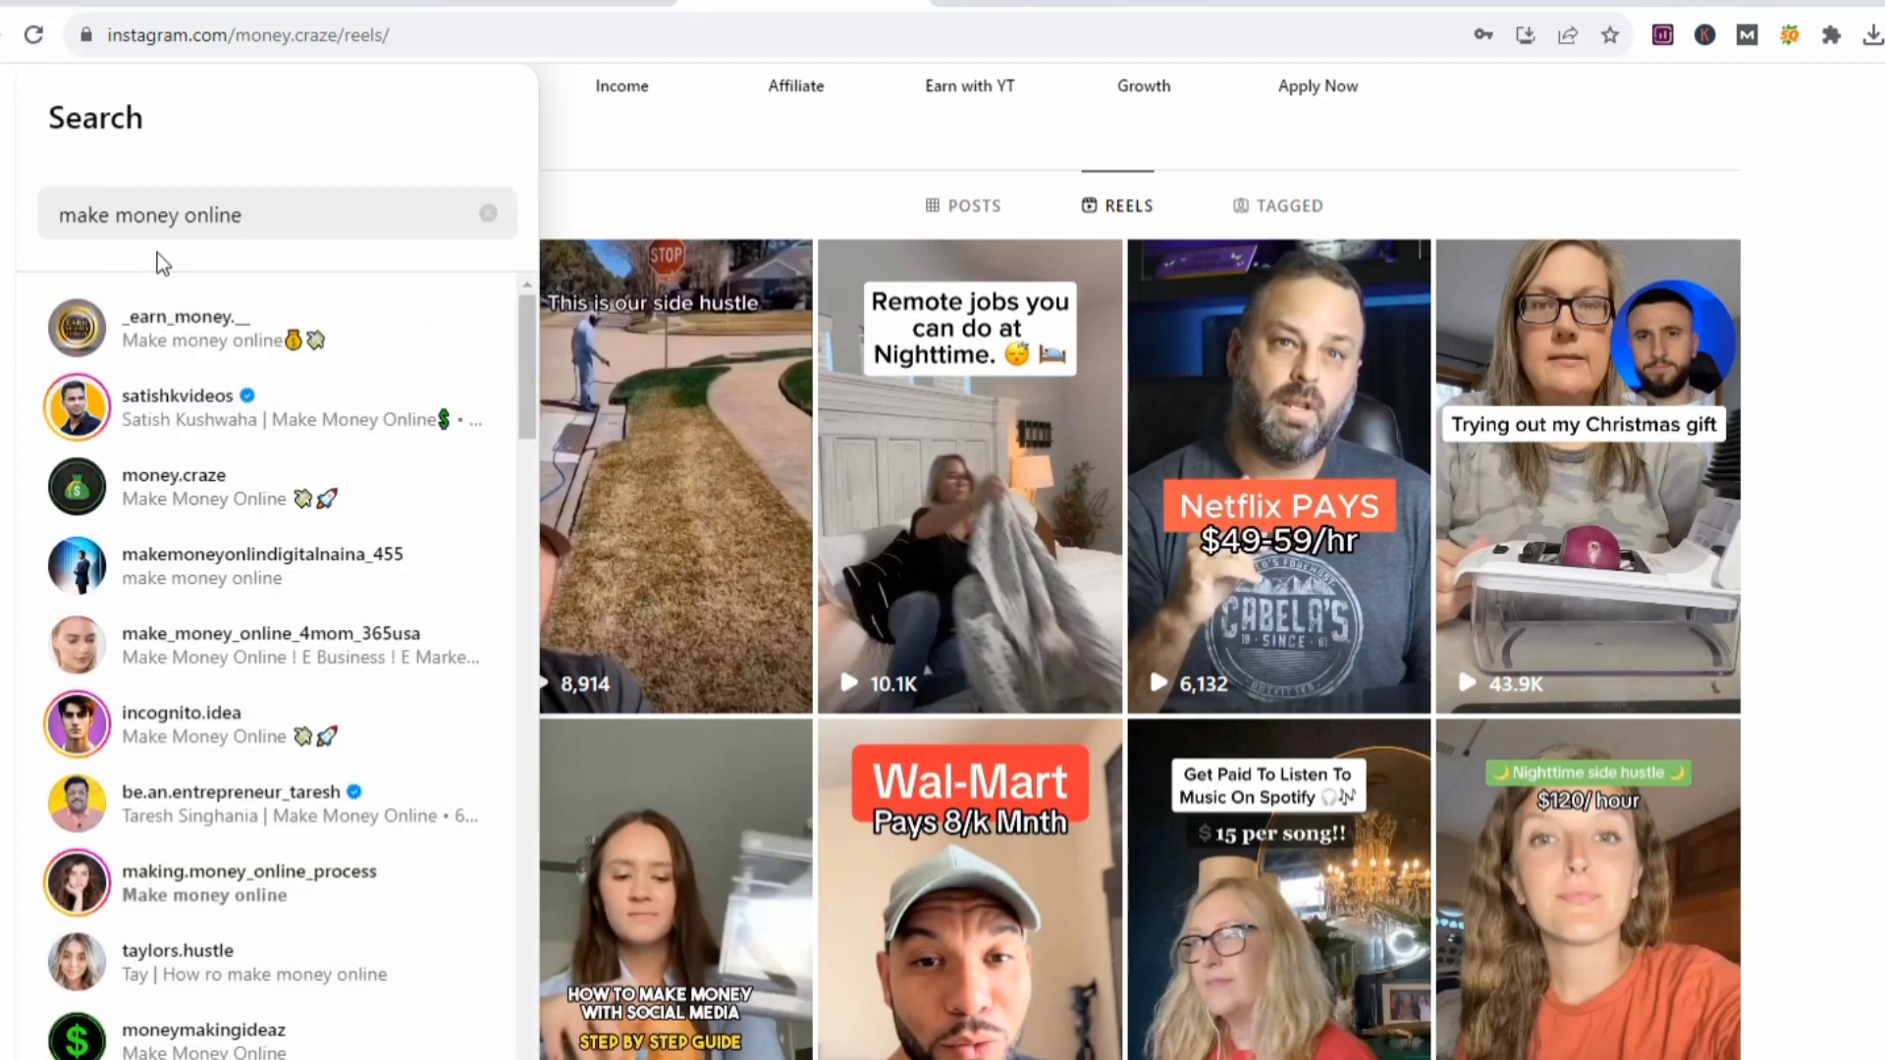
# Look through the accounts in Instagram's search results and return to money.craze's reels.
pyautogui.scroll(-6, 220, 405)
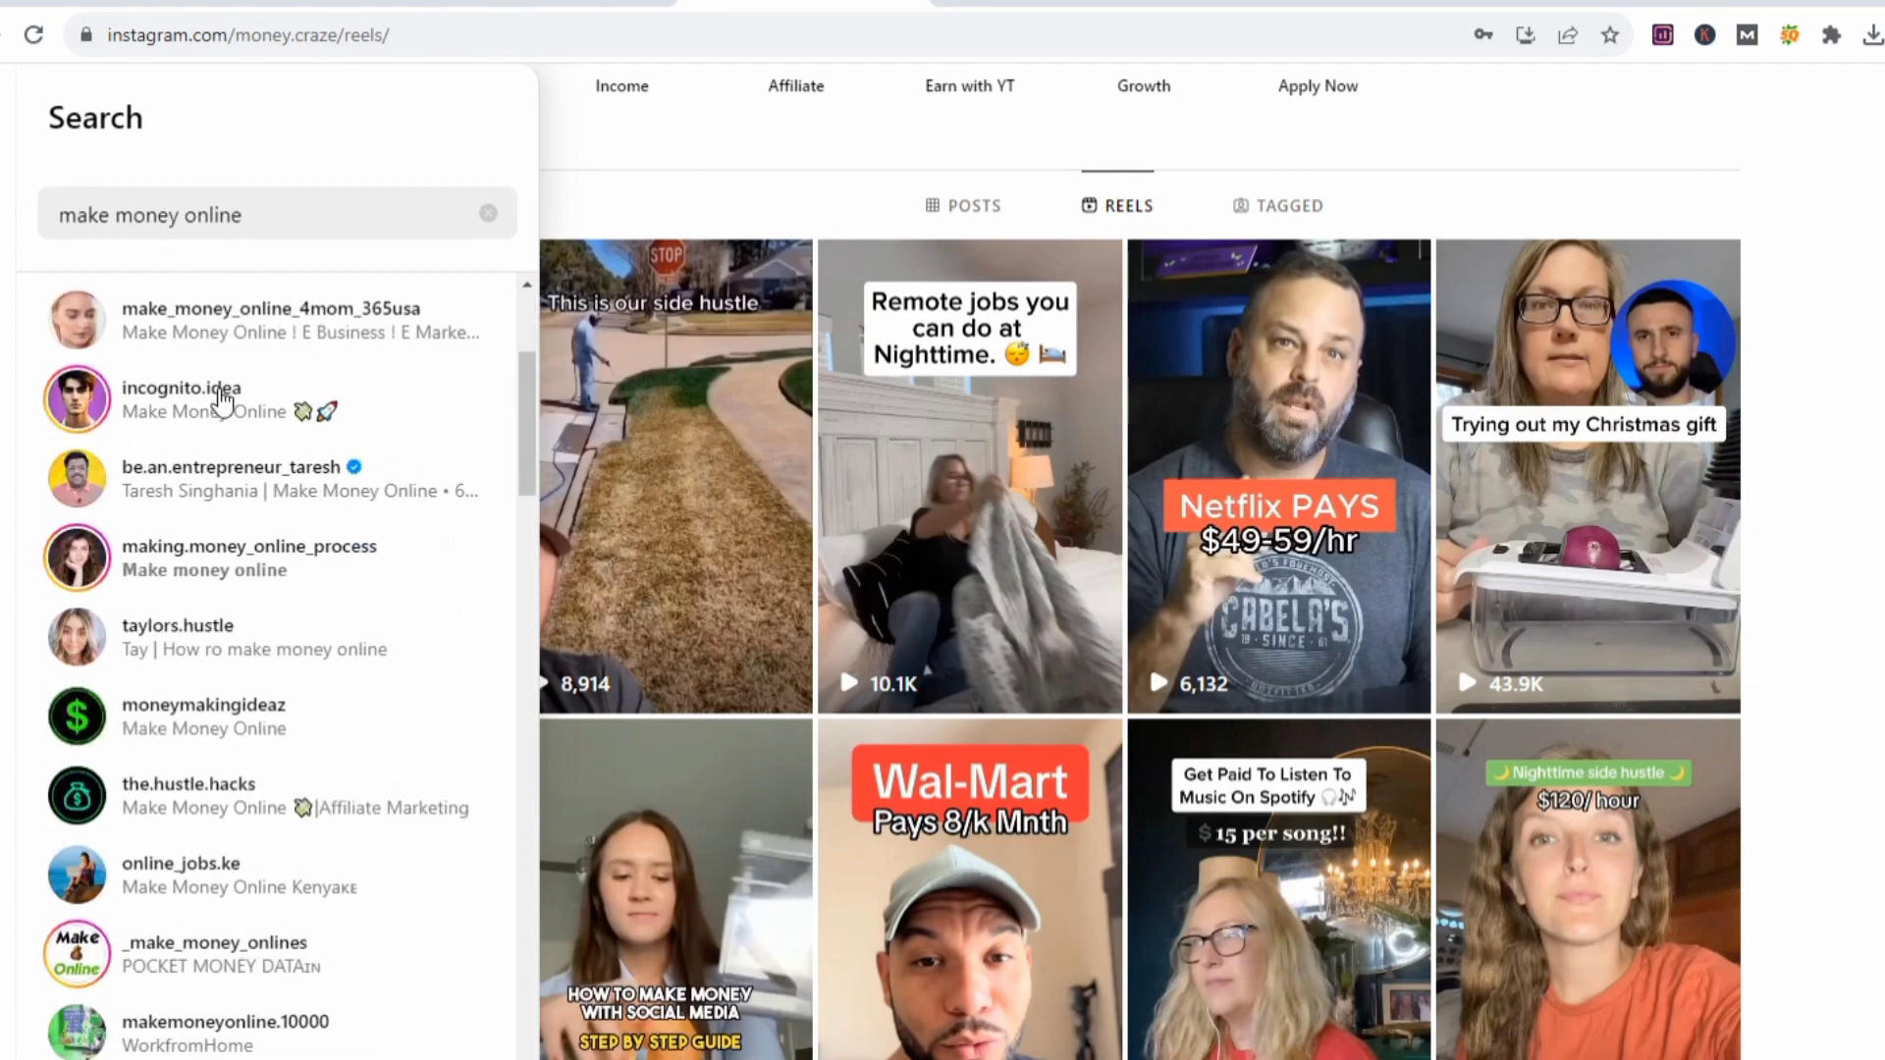
pyautogui.scroll(-10, 220, 402)
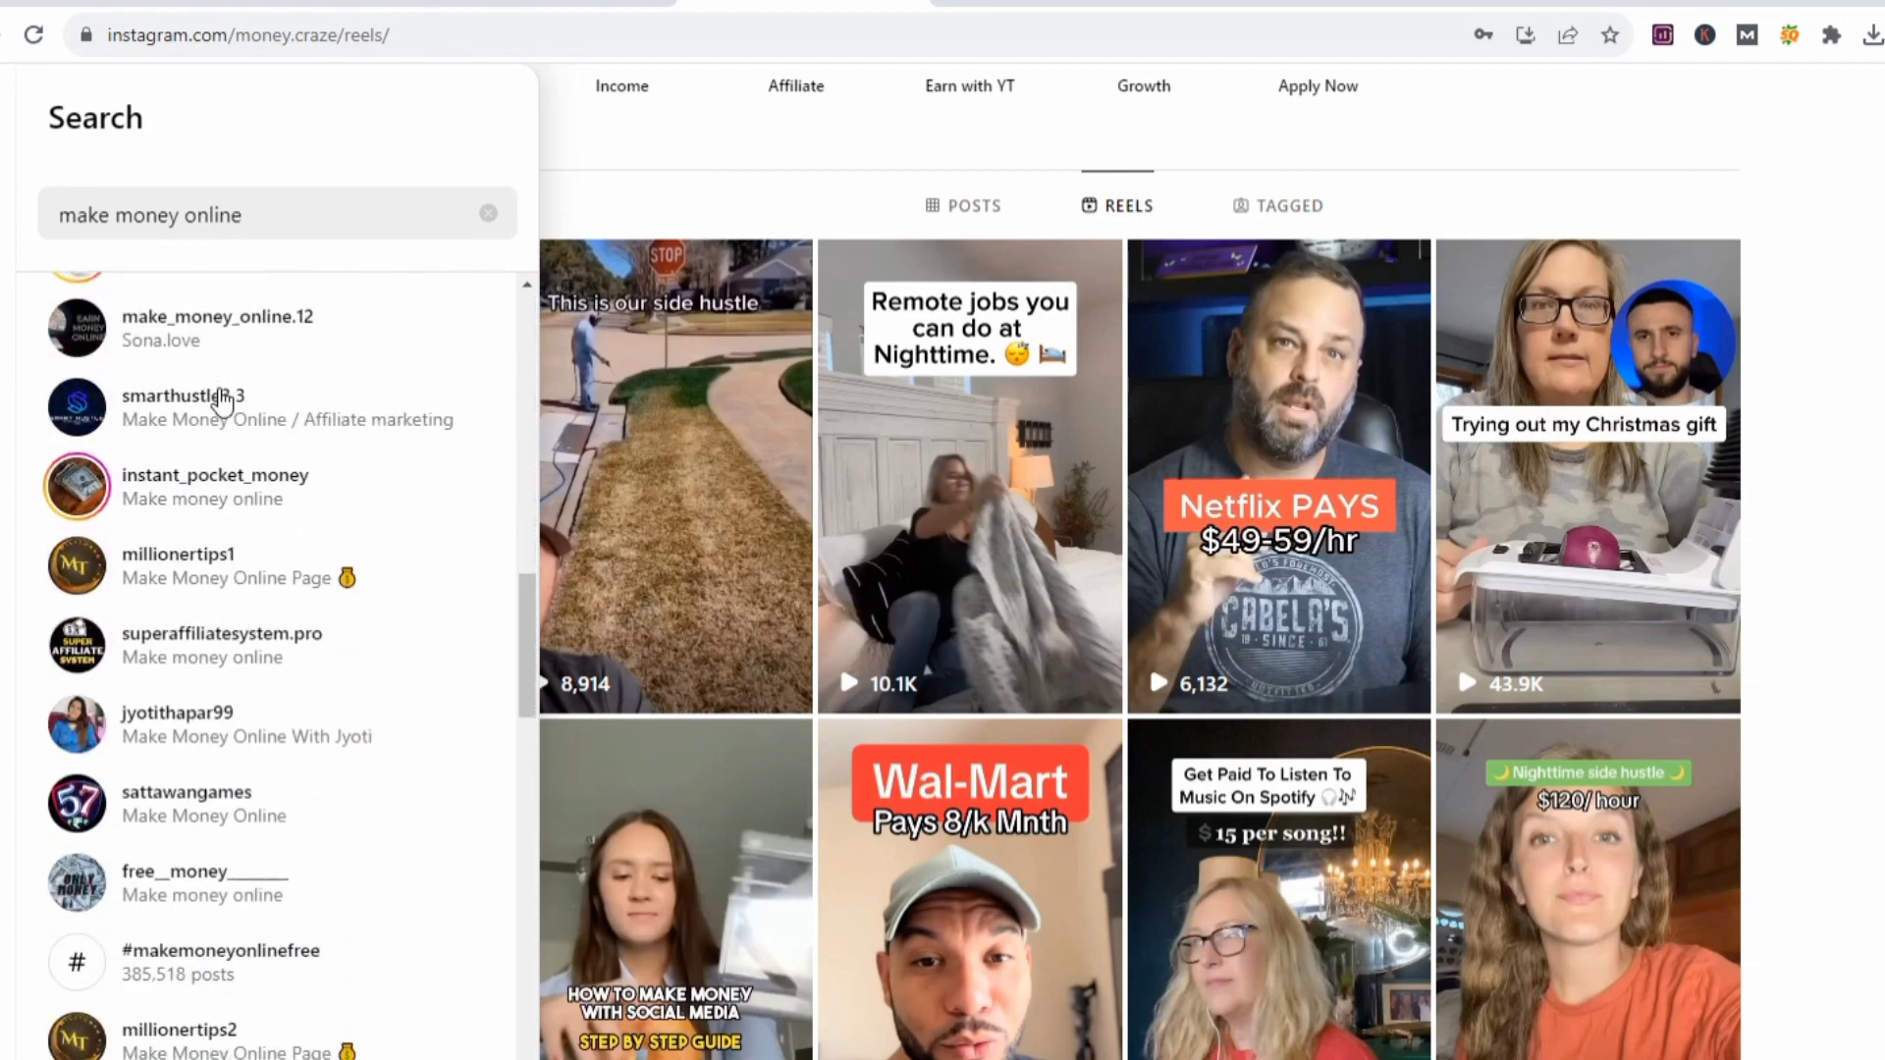
pyautogui.scroll(-2, 222, 400)
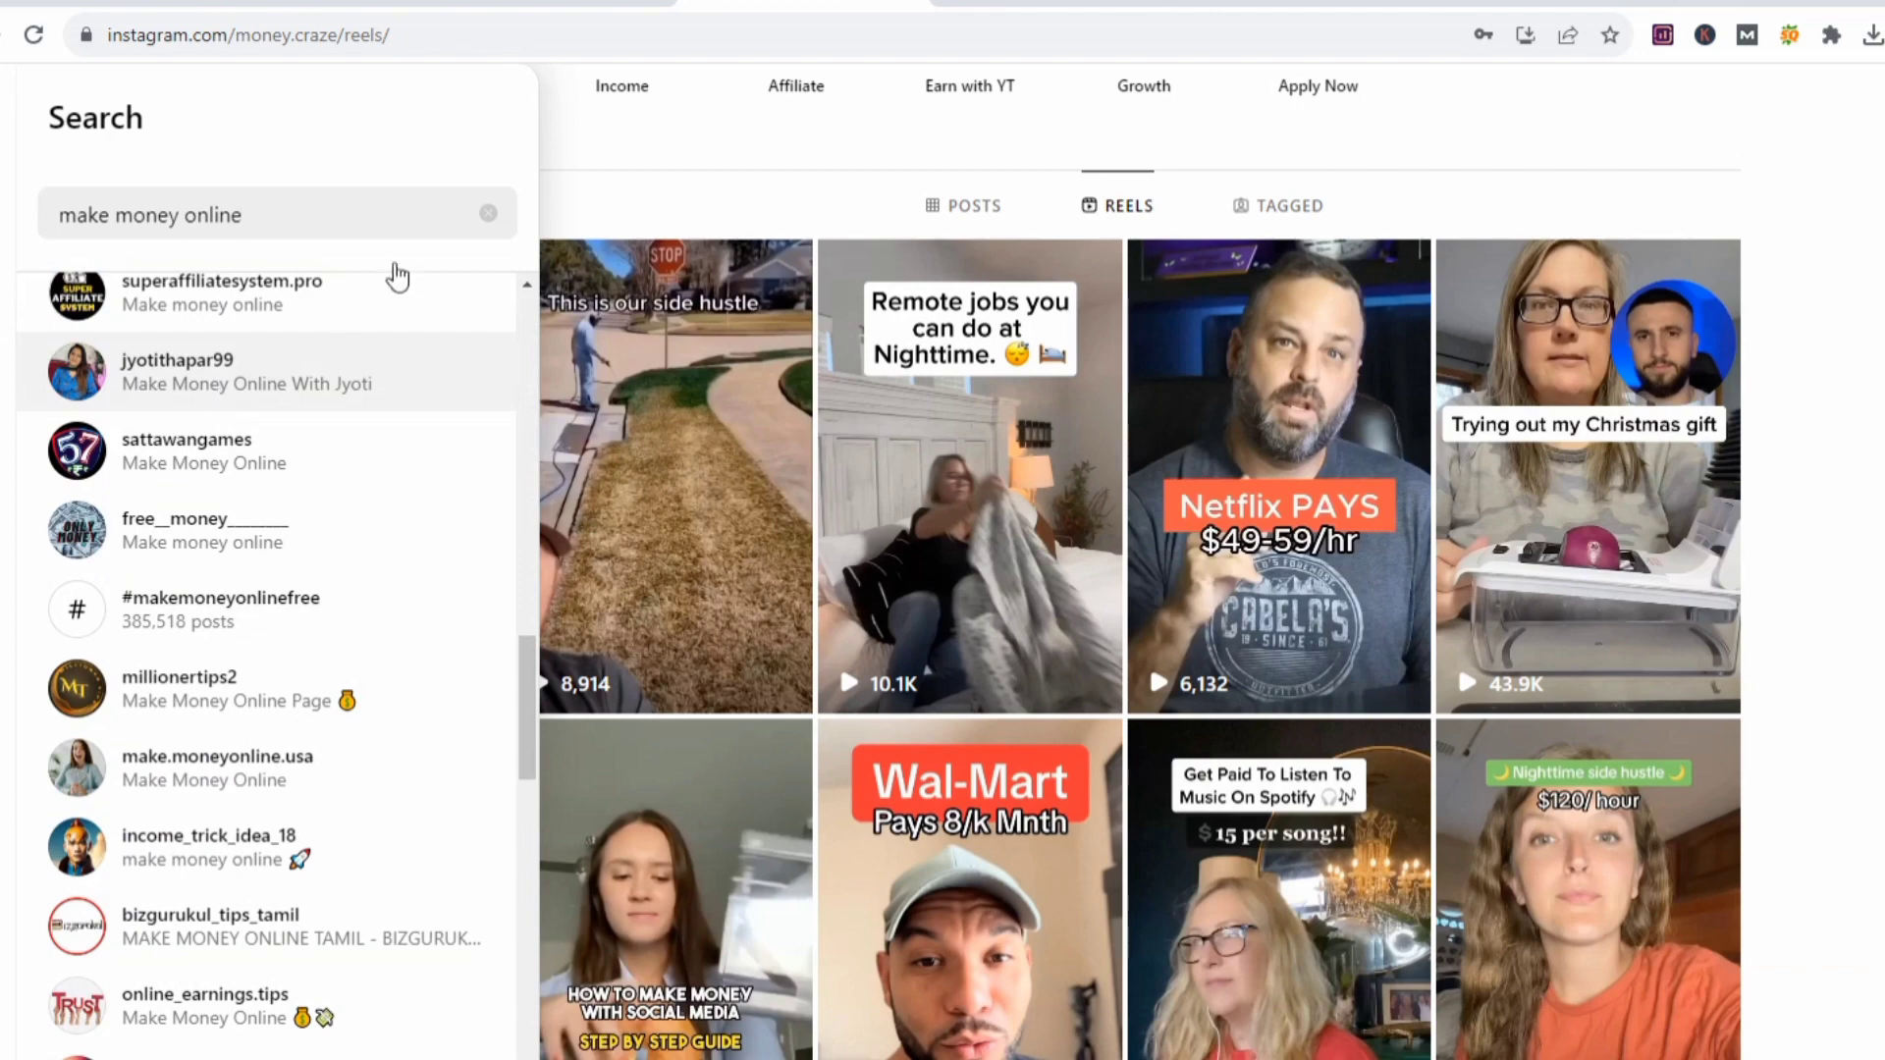
pyautogui.click(580, 193)
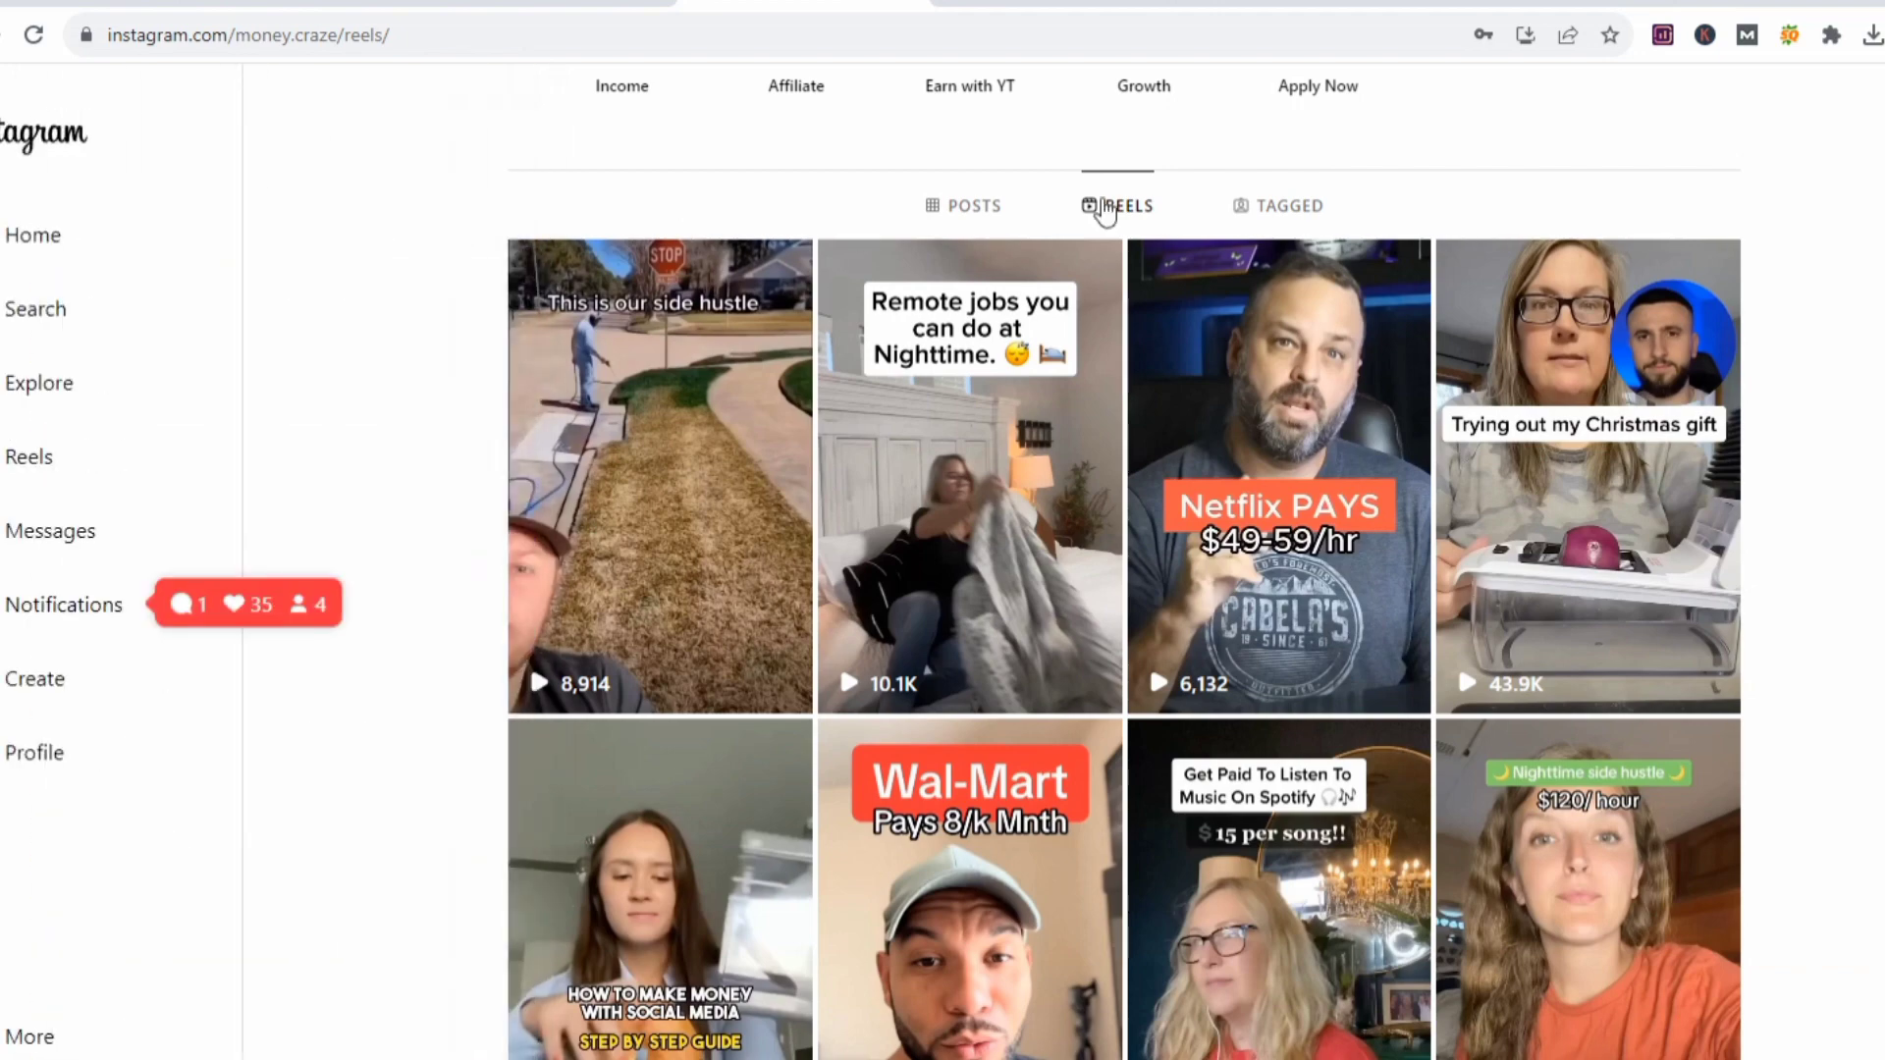
# Copy the link of money.craze's reel "Remote jobs you can do at Nighttime" on Instagram.
pyautogui.scroll(-5, 926, 555)
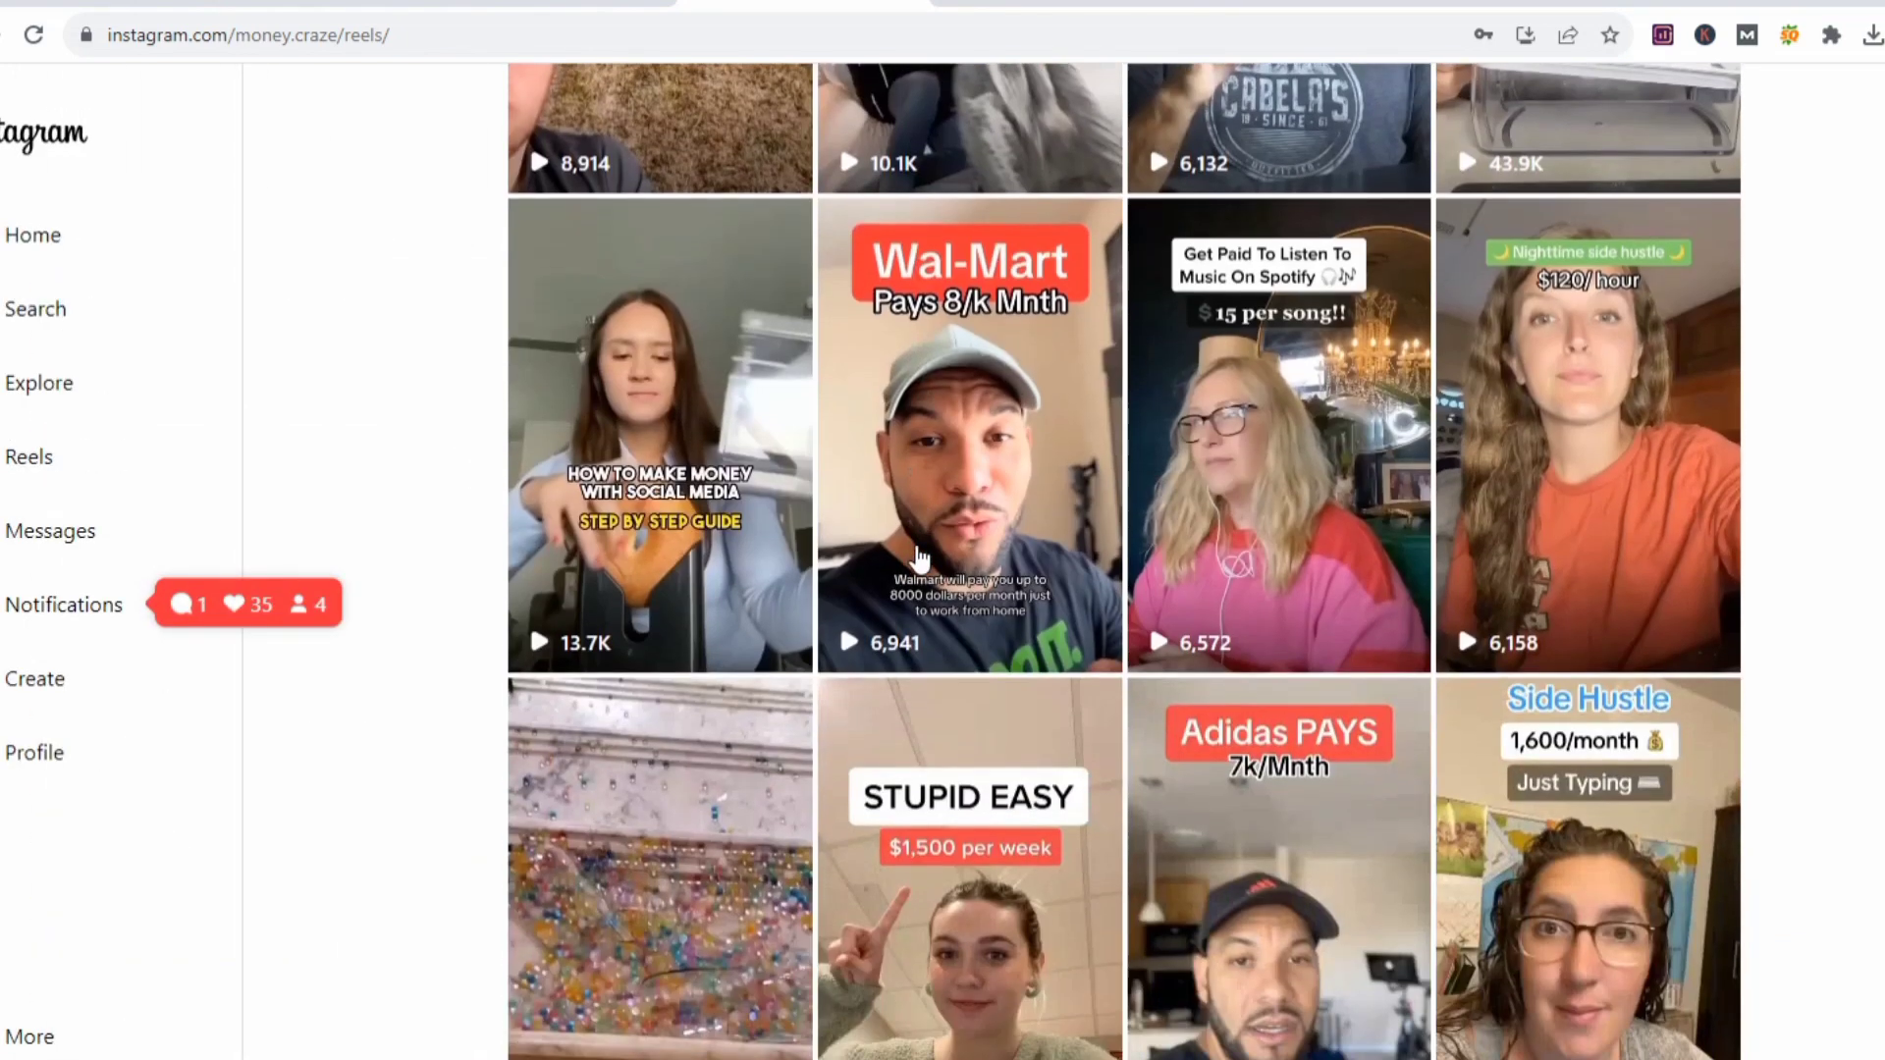
pyautogui.scroll(4, 920, 560)
pyautogui.scroll(1, 920, 560)
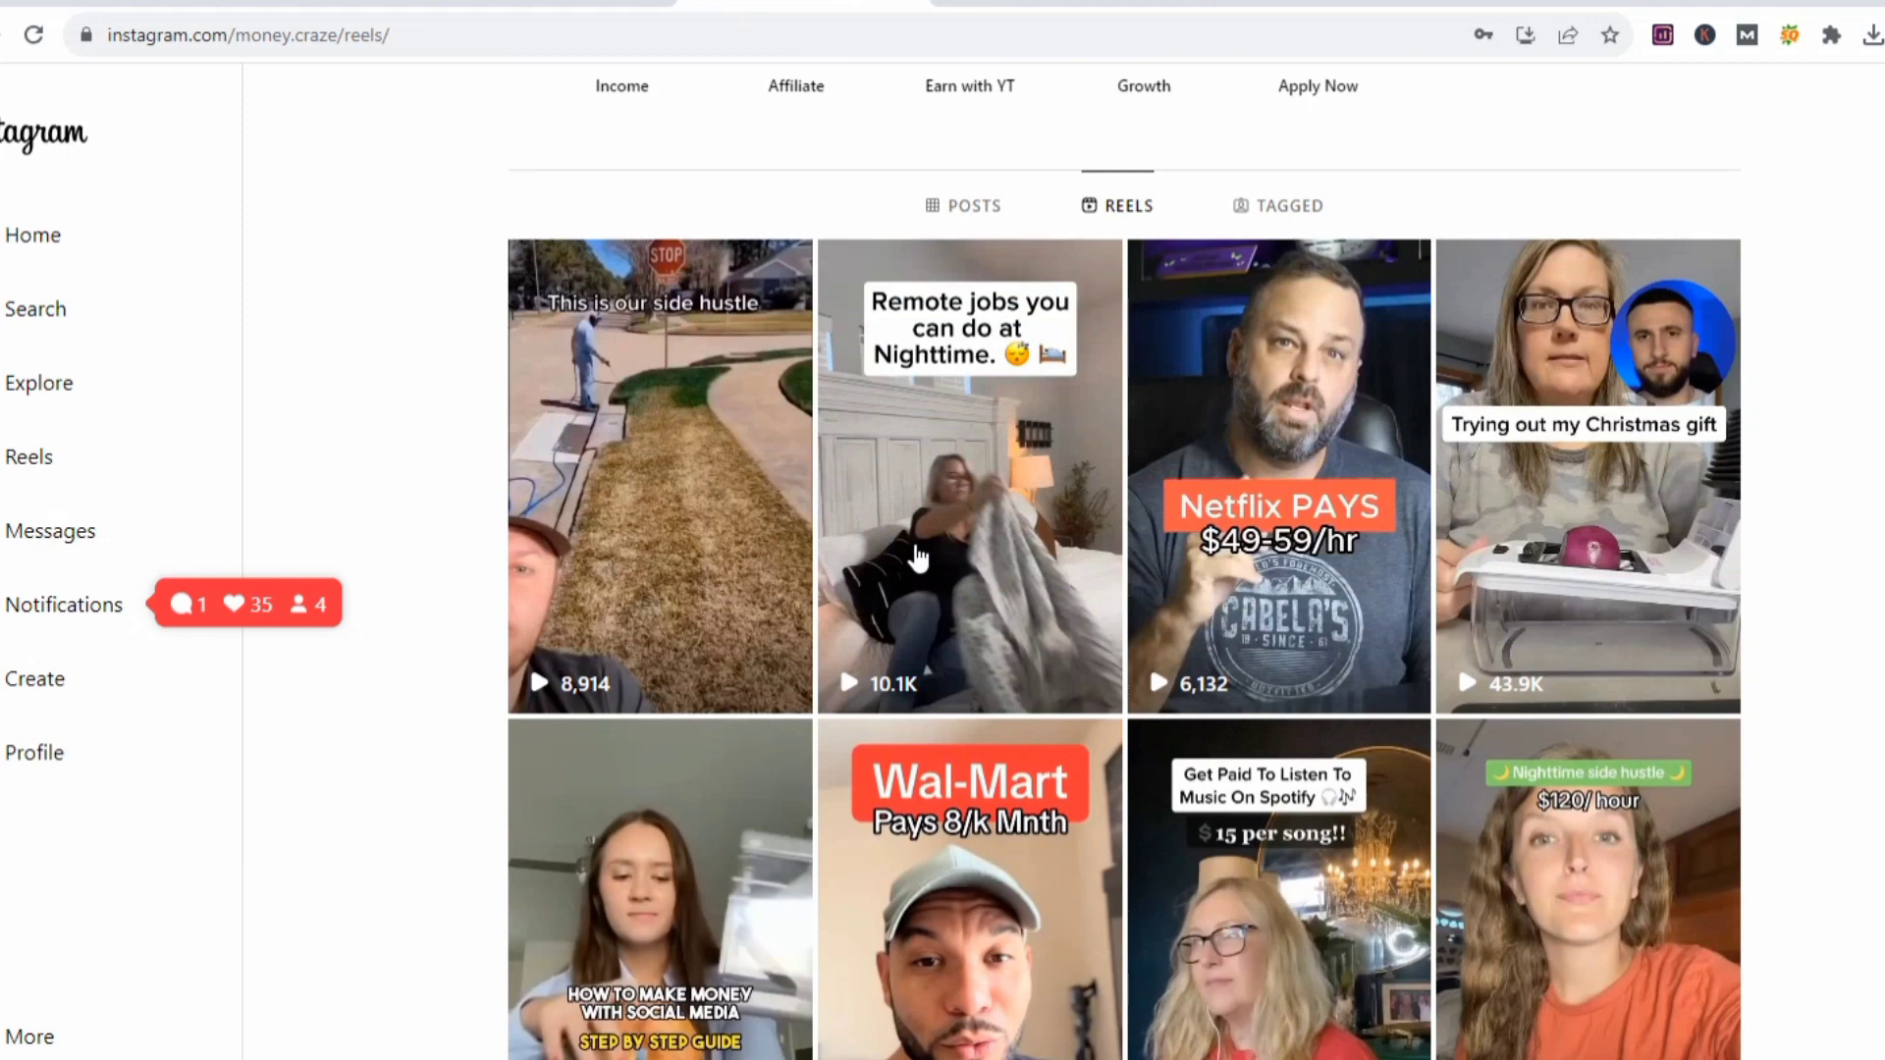
pyautogui.rightClick(969, 461)
pyautogui.click(1060, 643)
# Switch to the InstaSave website and enter the copied reel link in its Instagram Downloader.
pyautogui.click(1055, 8)
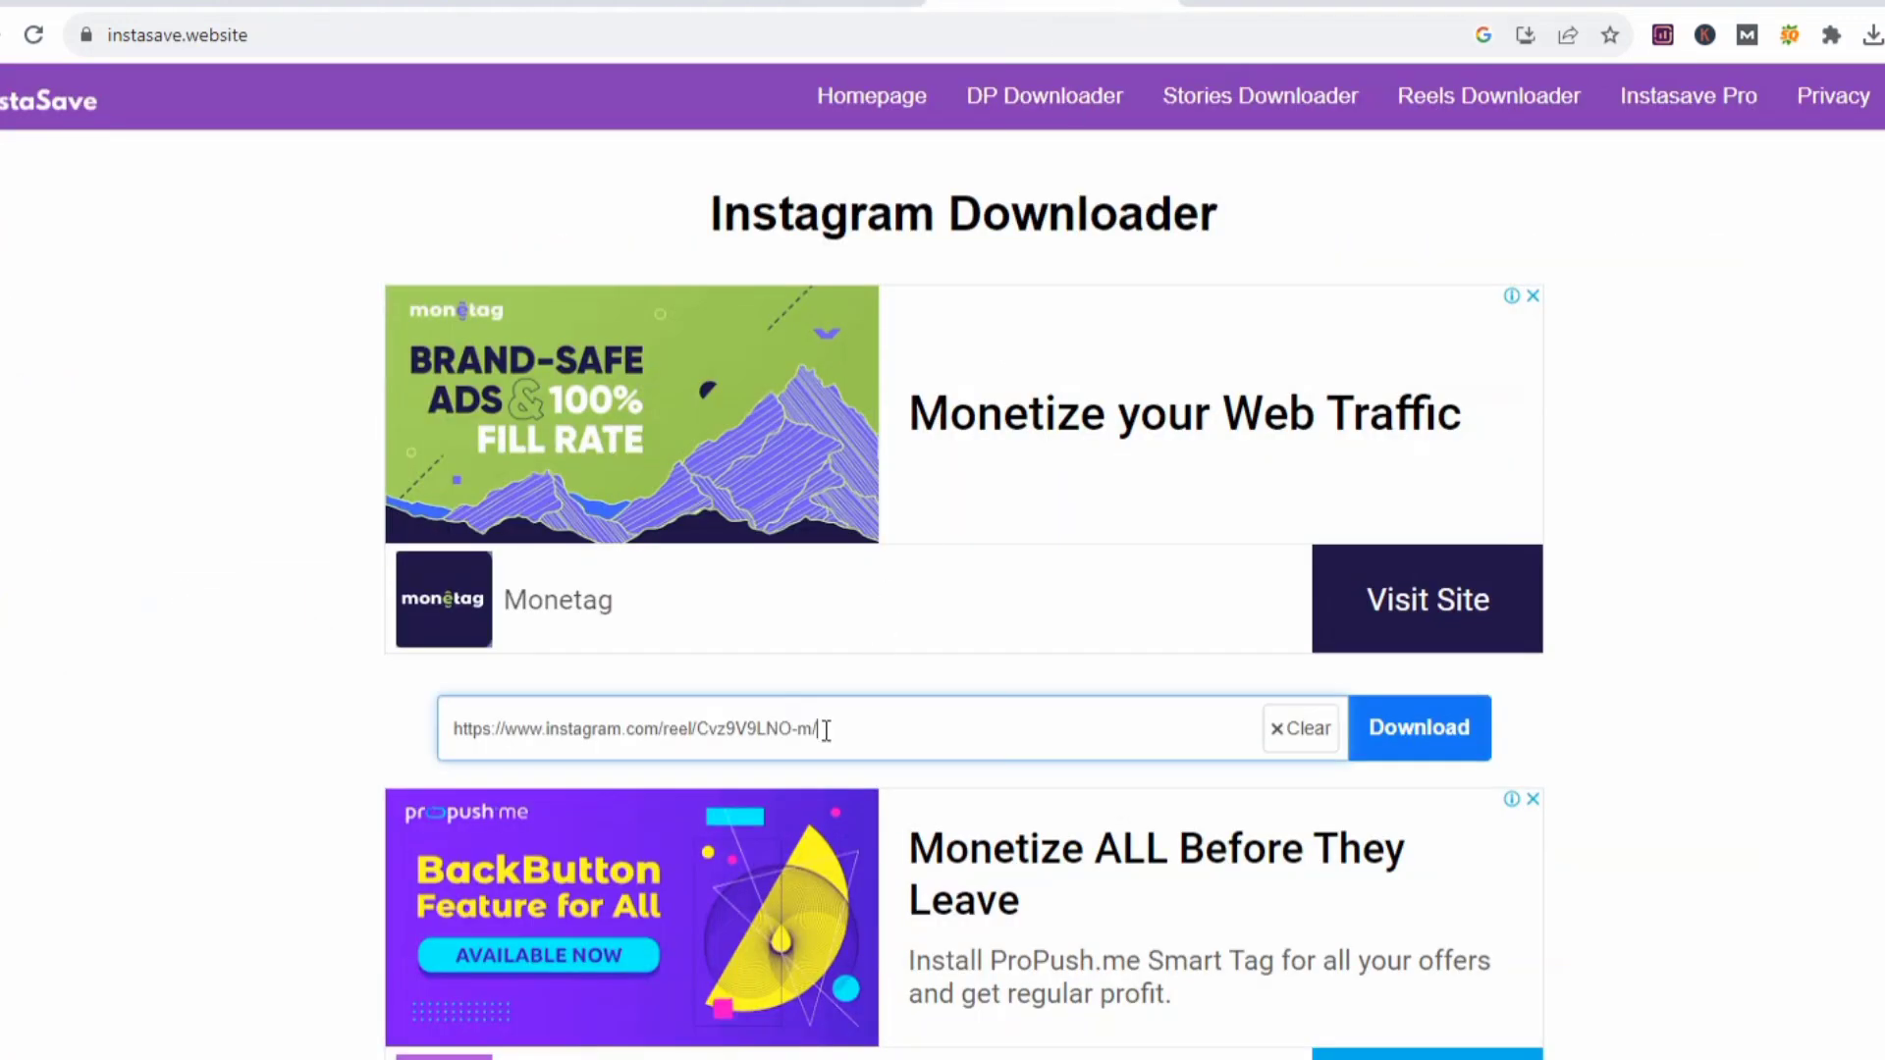
pyautogui.tripleClick(827, 731)
pyautogui.click(827, 731)
pyautogui.scroll(-2, 652, 732)
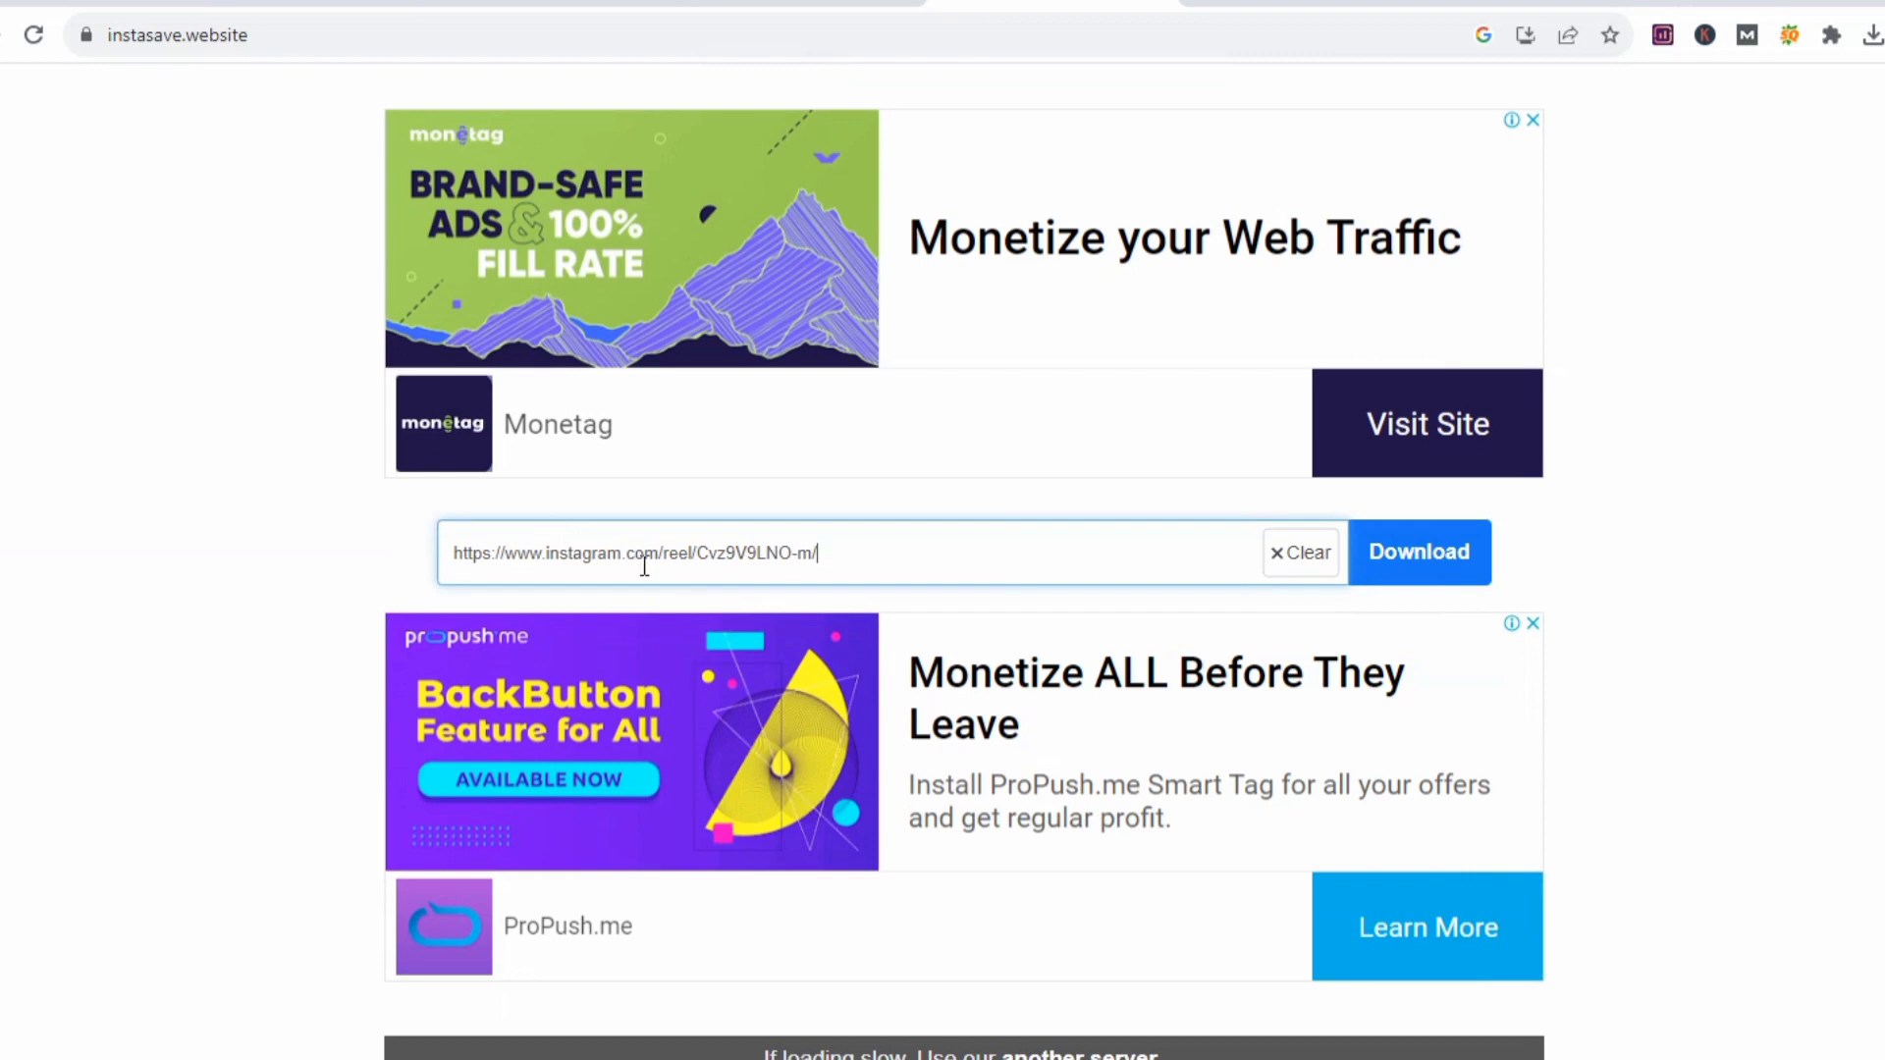
# Download the reel from InstaSave, switch to Pinterest and upload the downloaded MP4 file to a new Idea Pin.
pyautogui.click(1476, 561)
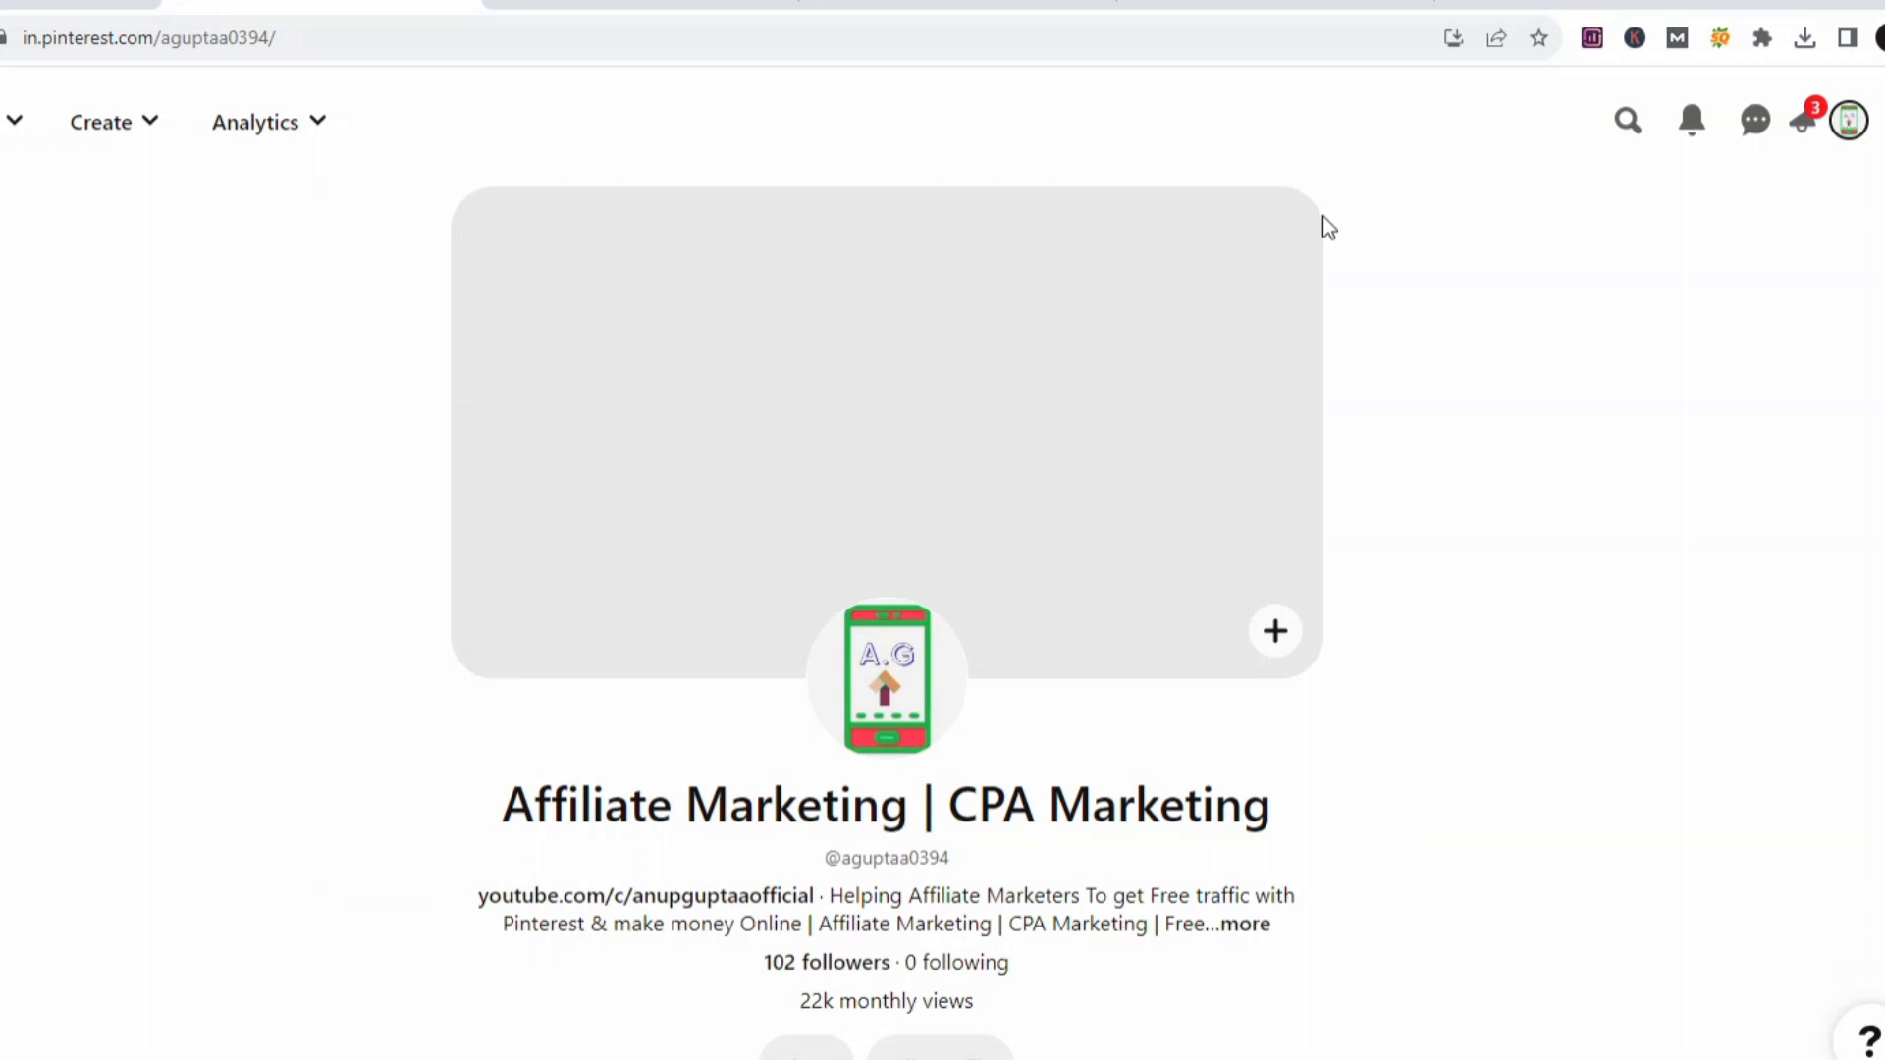
pyautogui.click(110, 123)
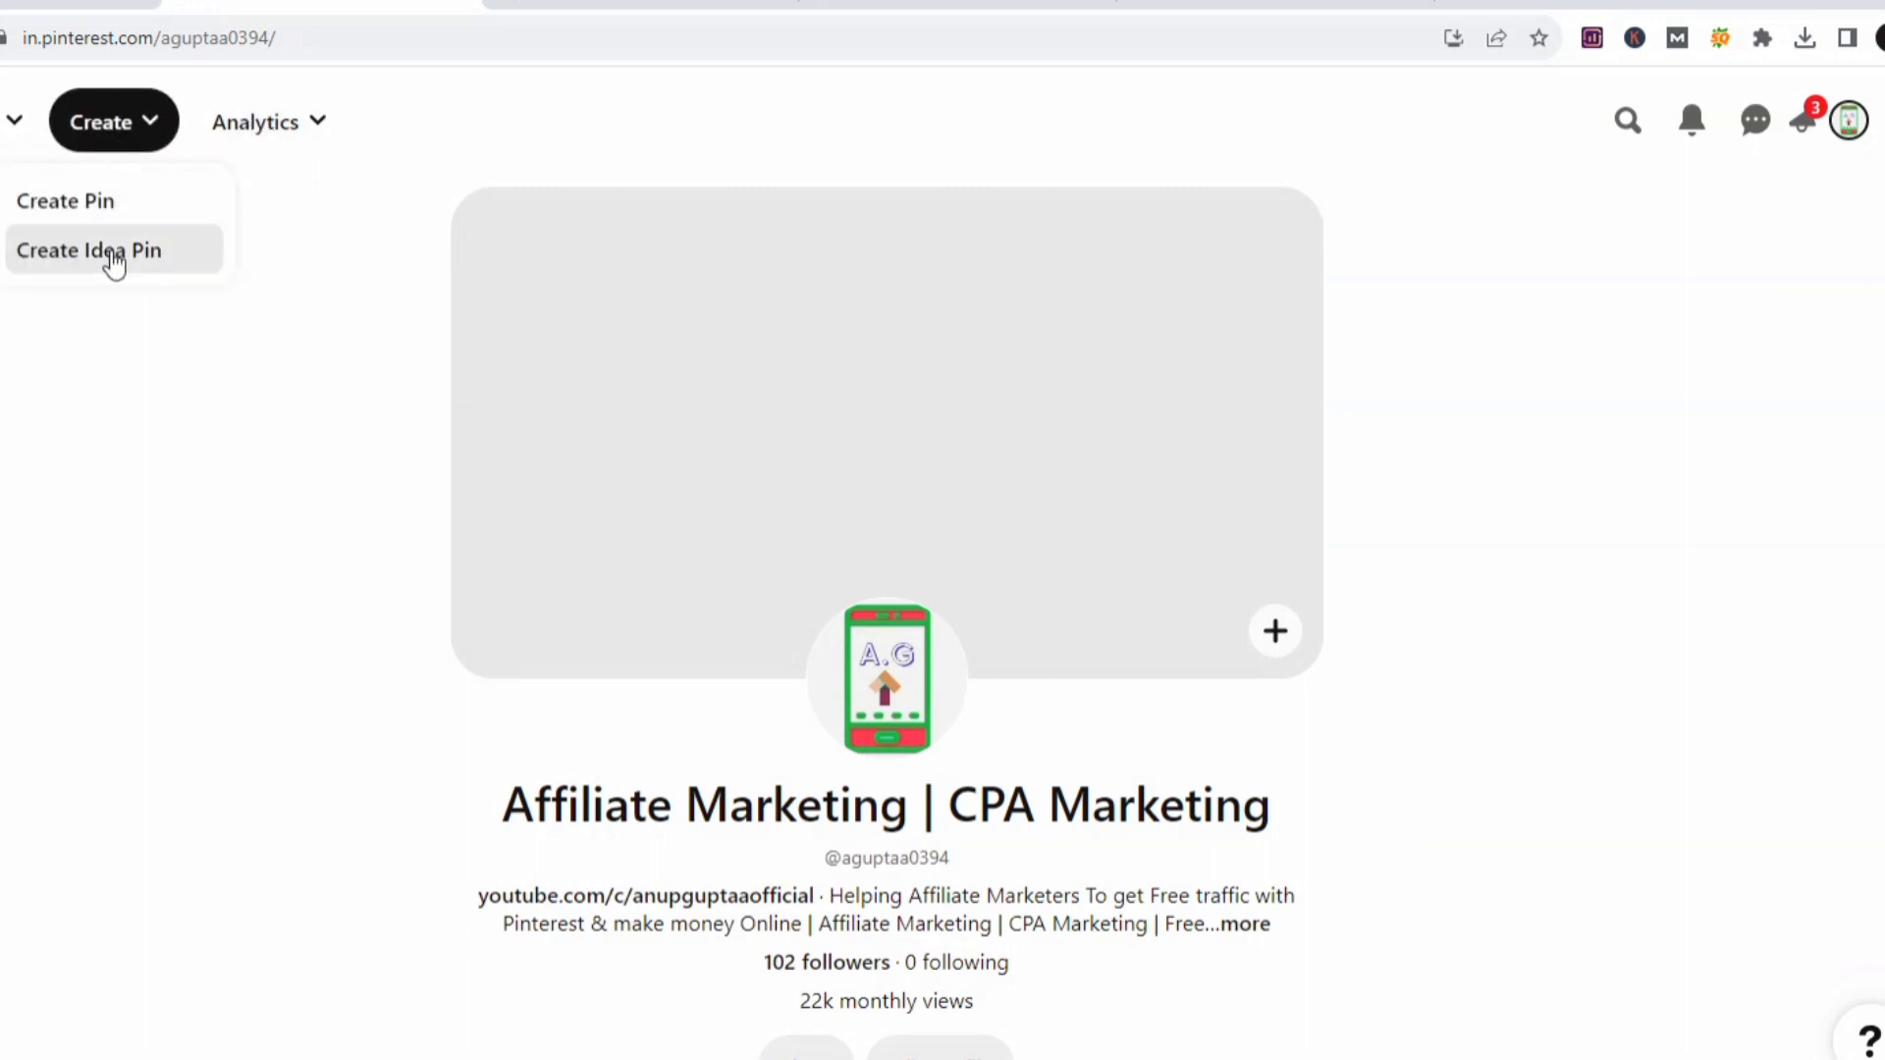
pyautogui.click(110, 259)
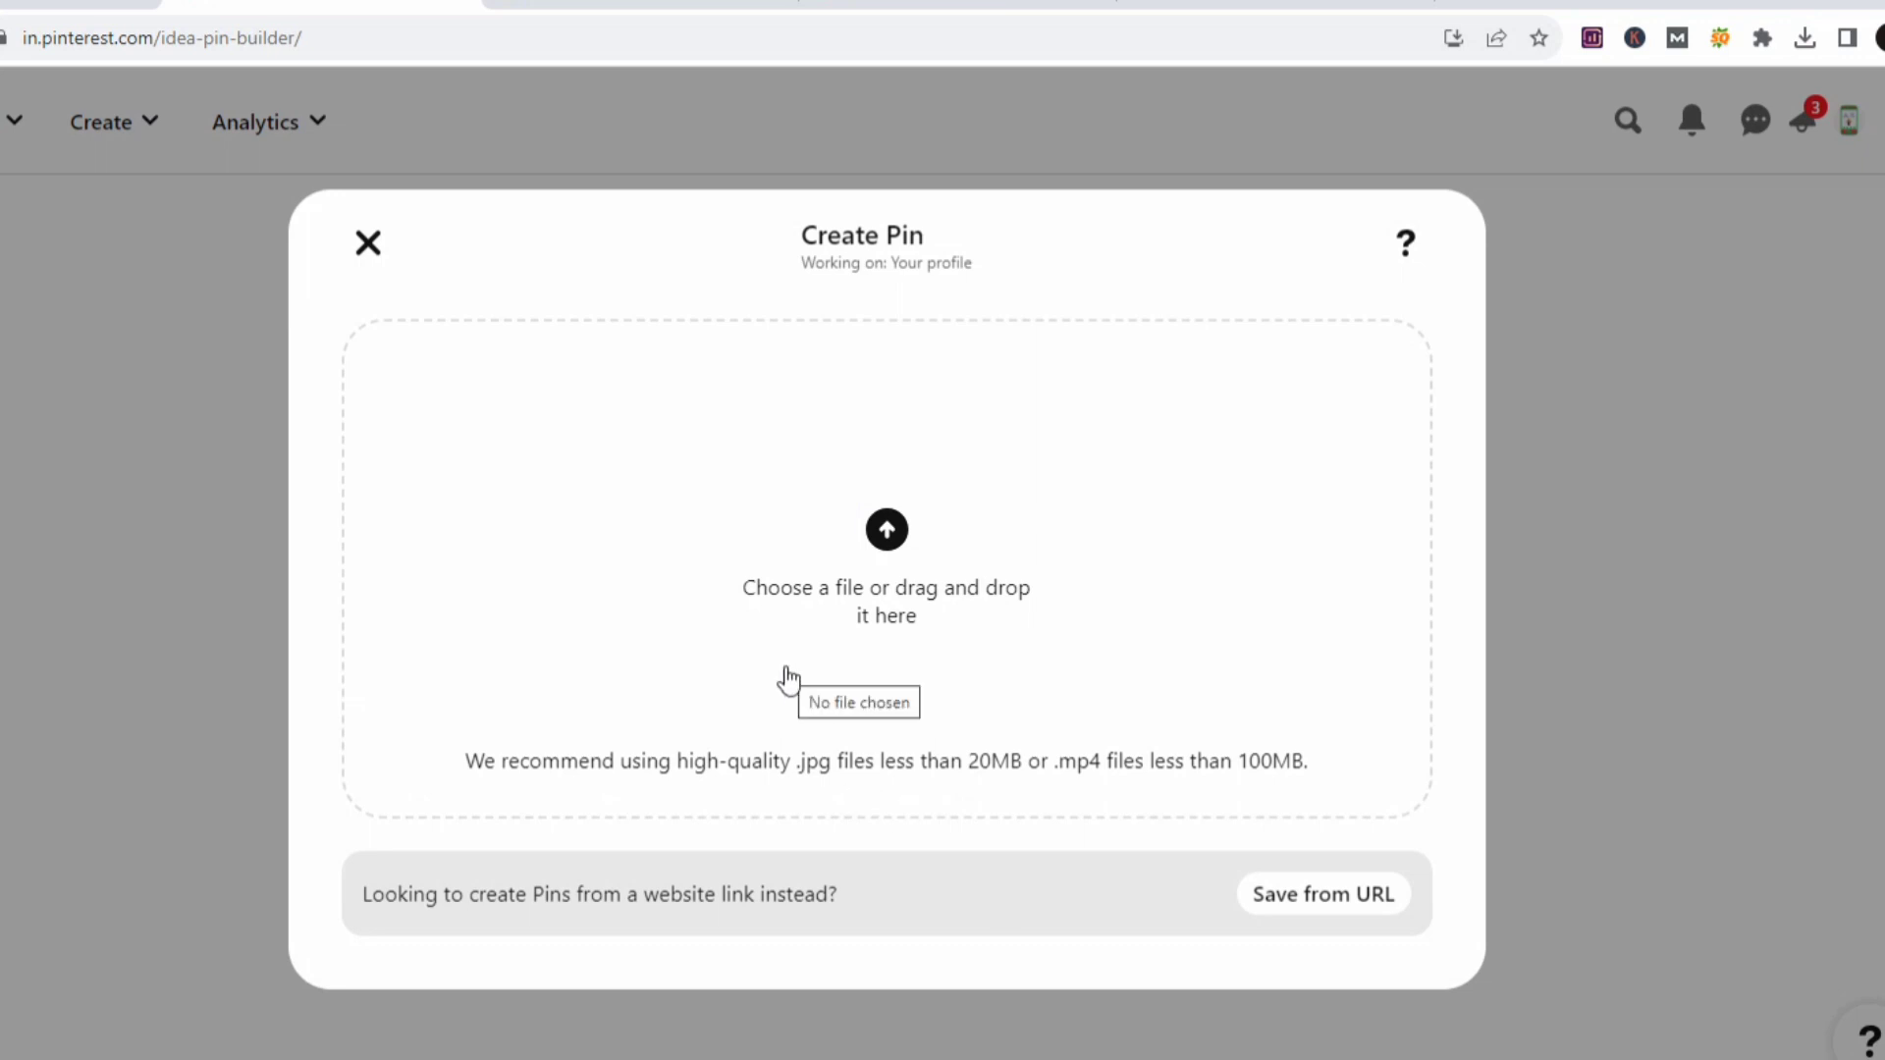
pyautogui.click(908, 532)
pyautogui.click(261, 192)
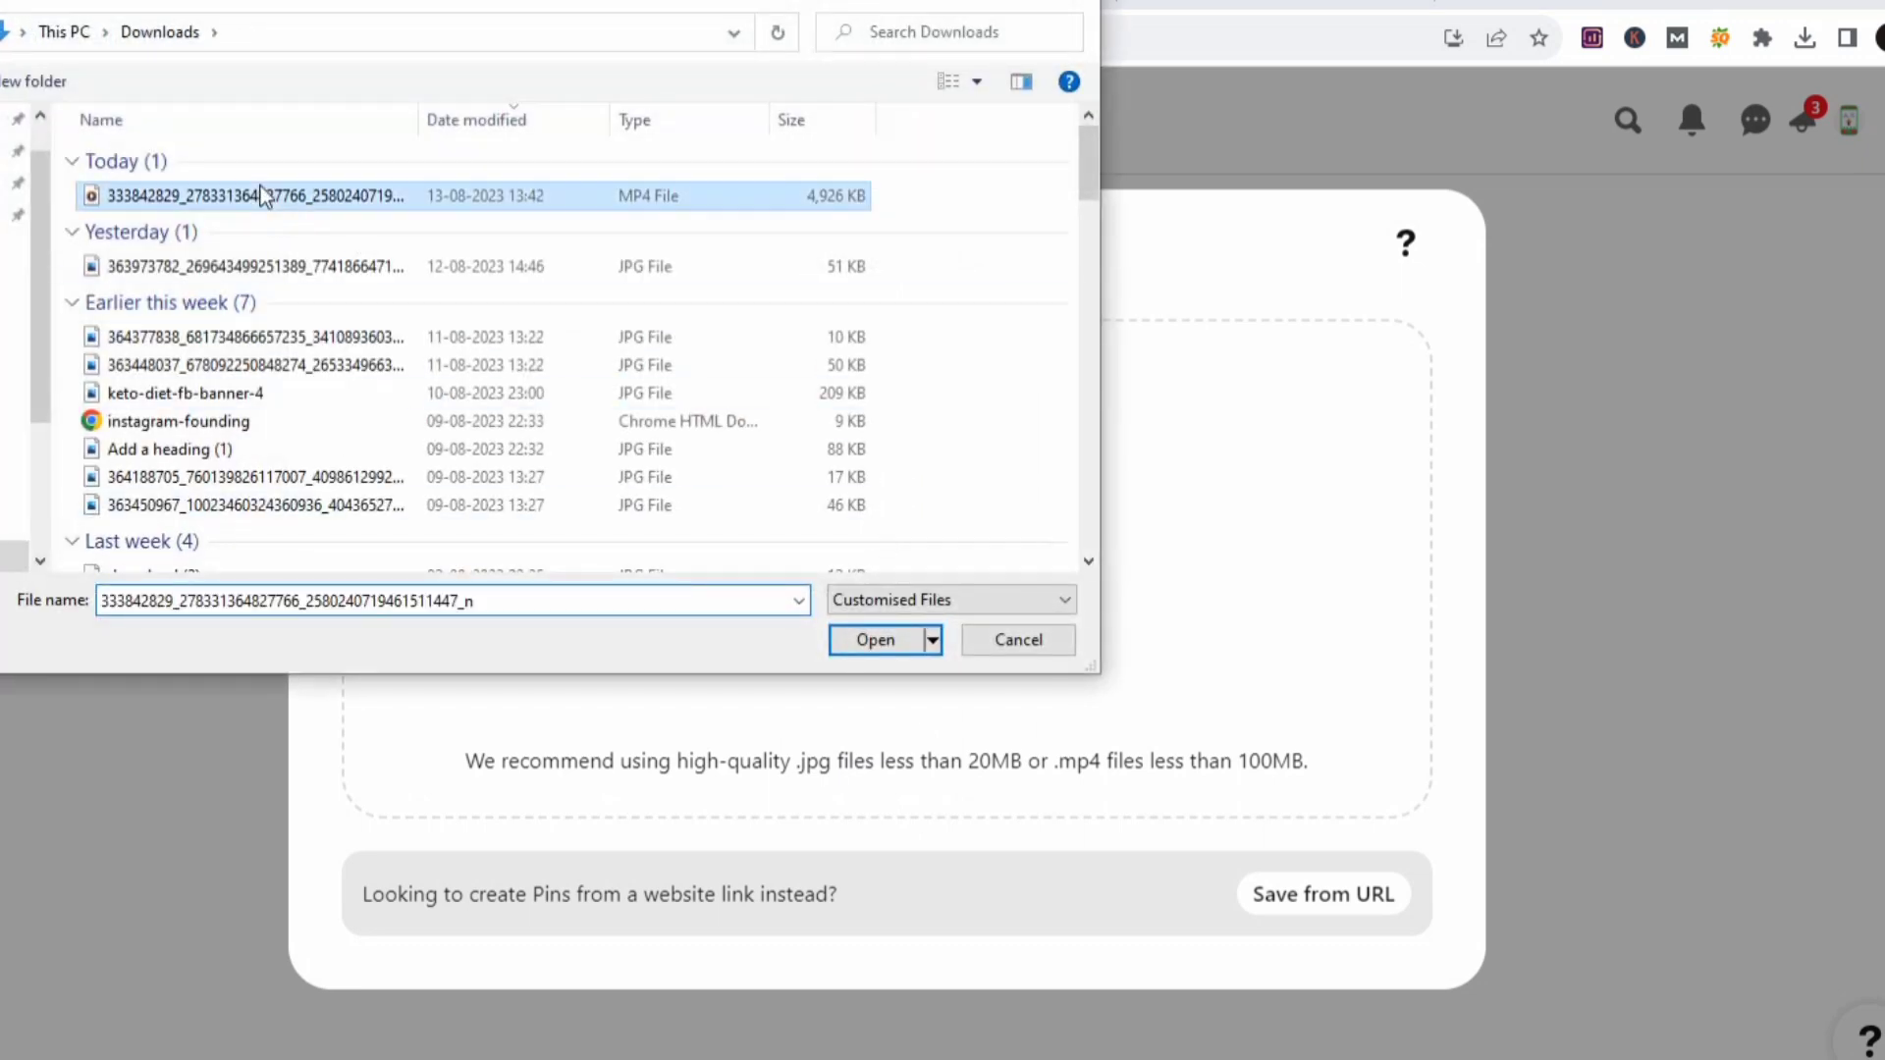
pyautogui.click(833, 633)
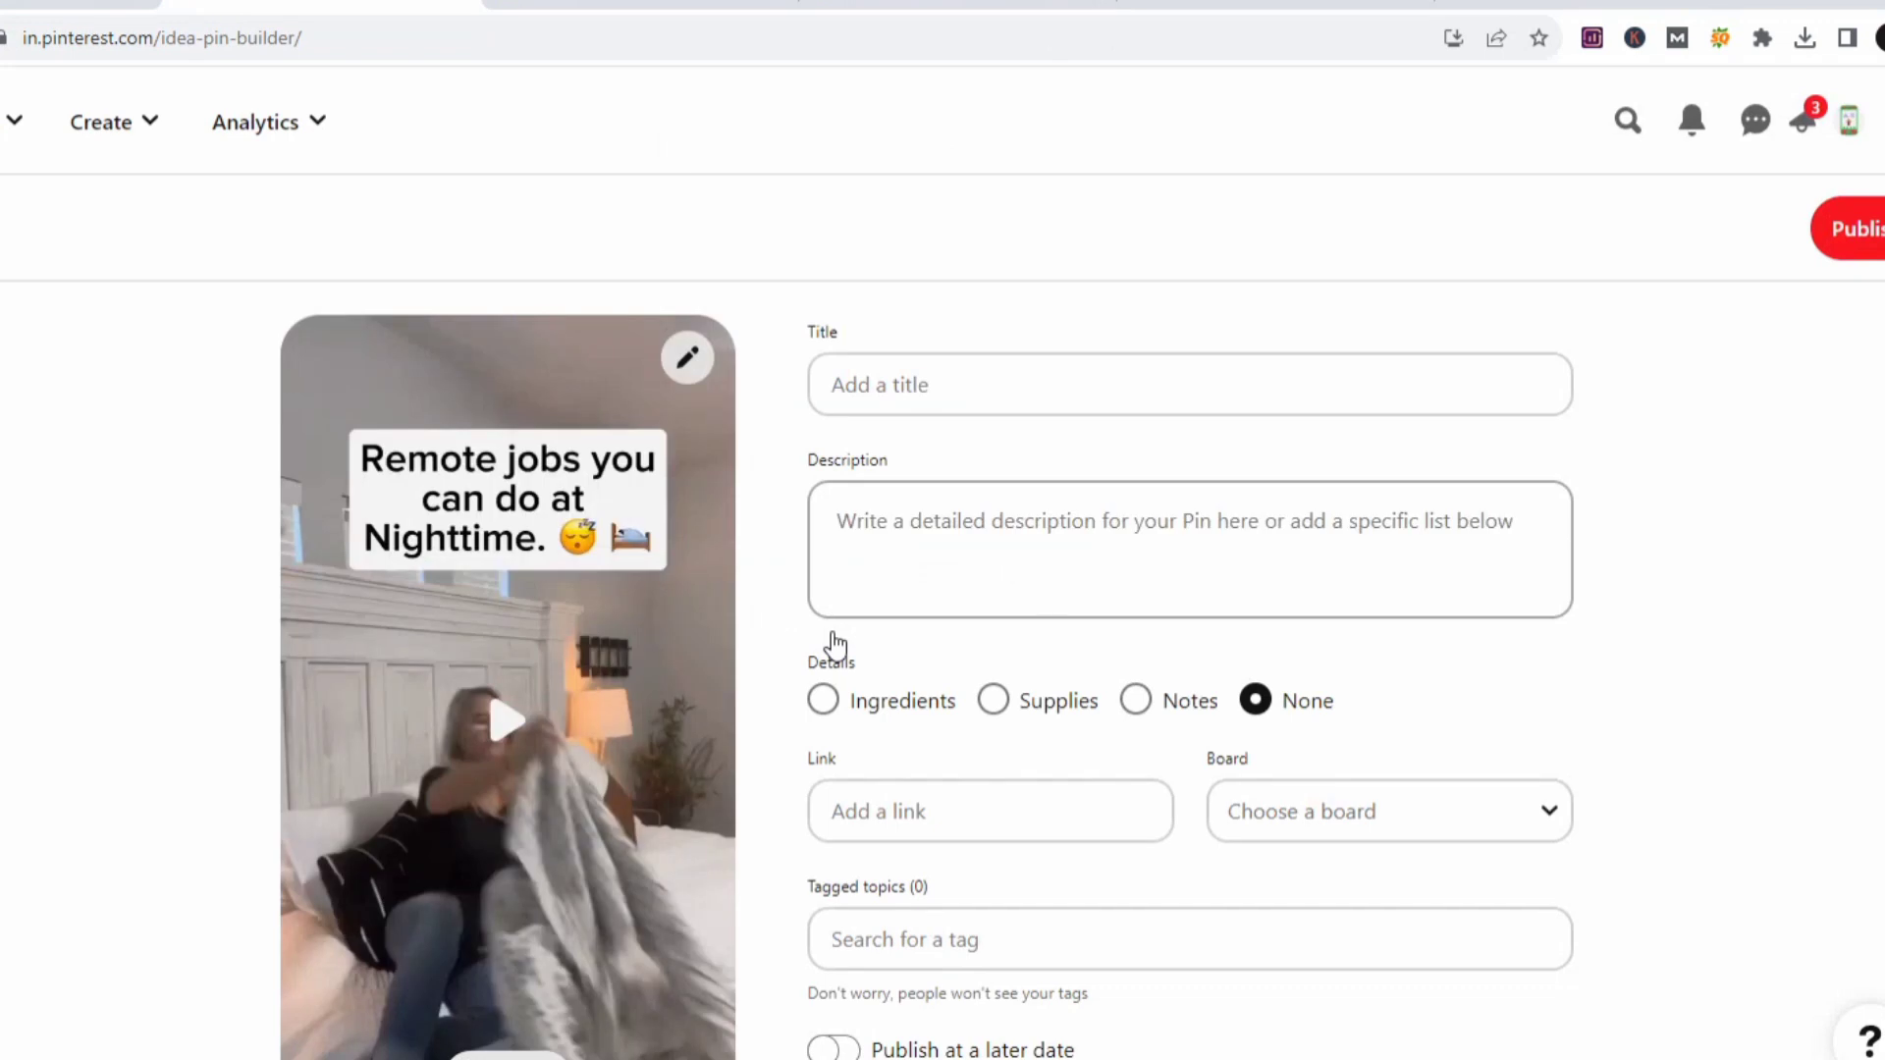
pyautogui.scroll(-1, 605, 603)
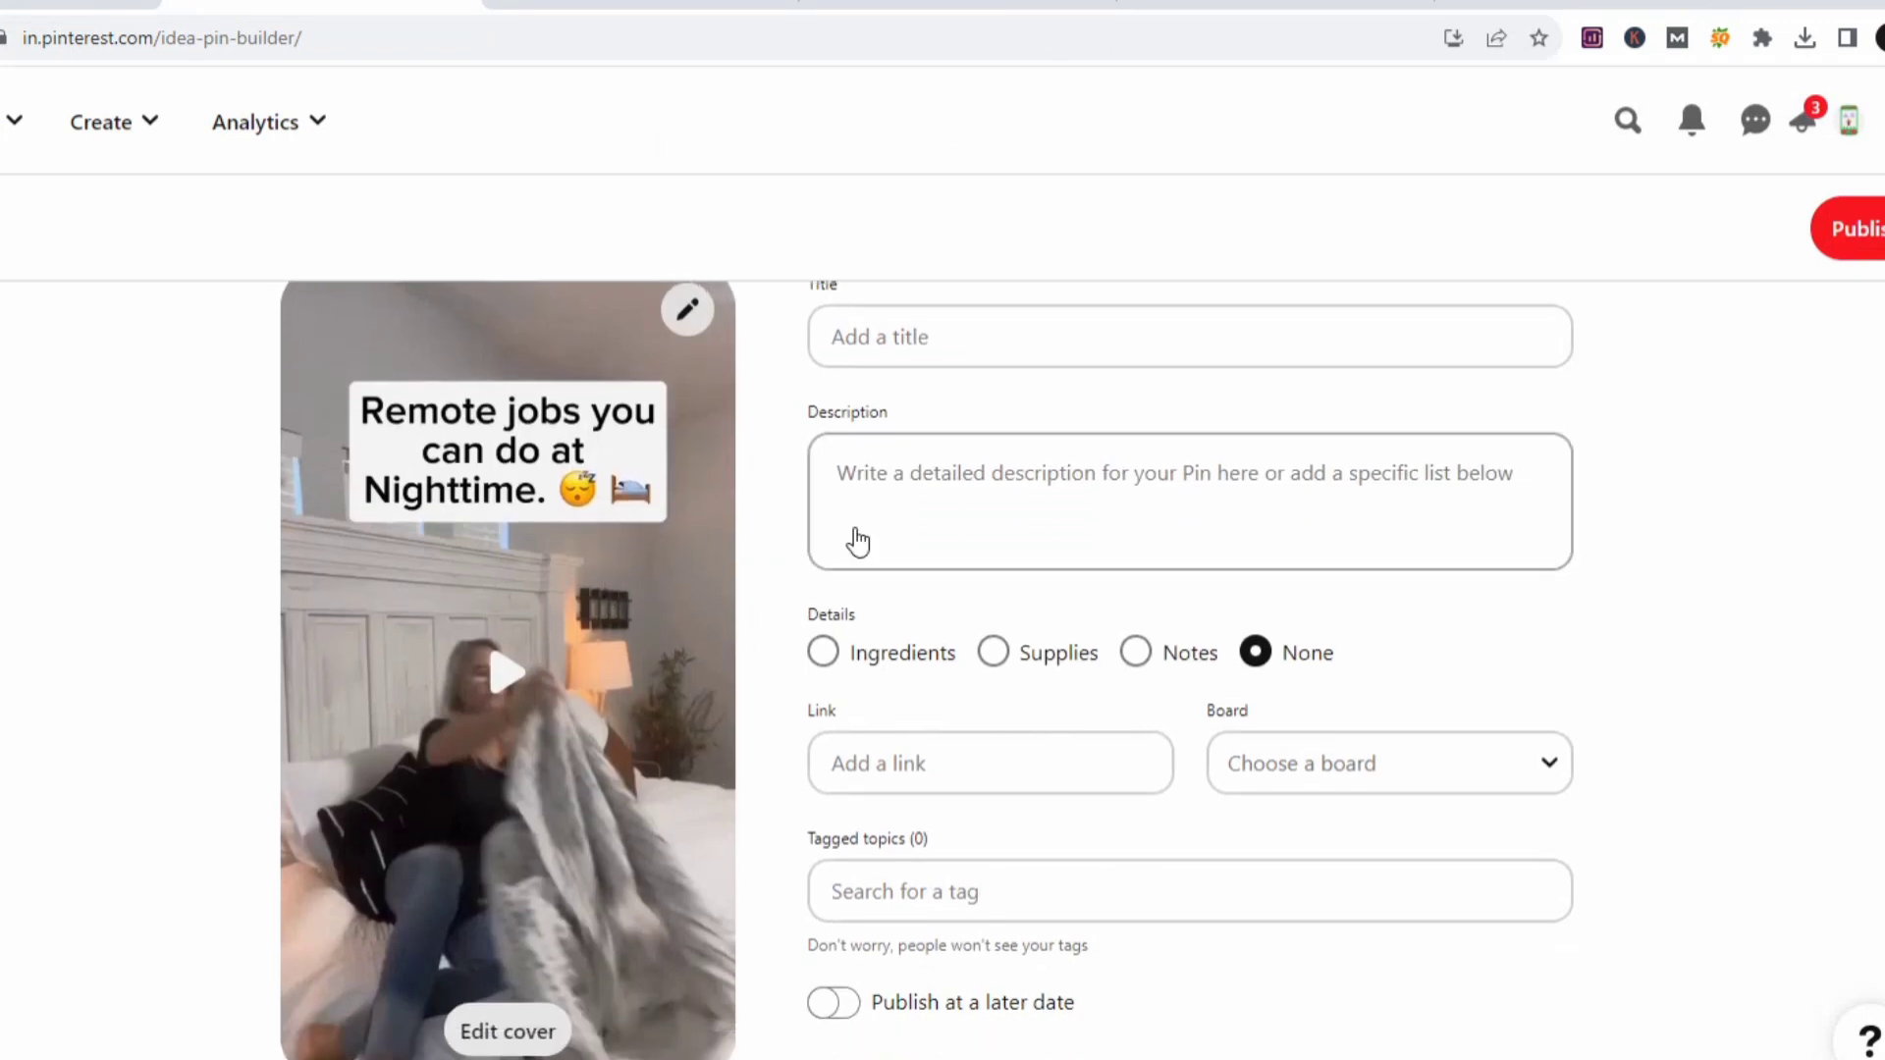
pyautogui.scroll(1, 854, 539)
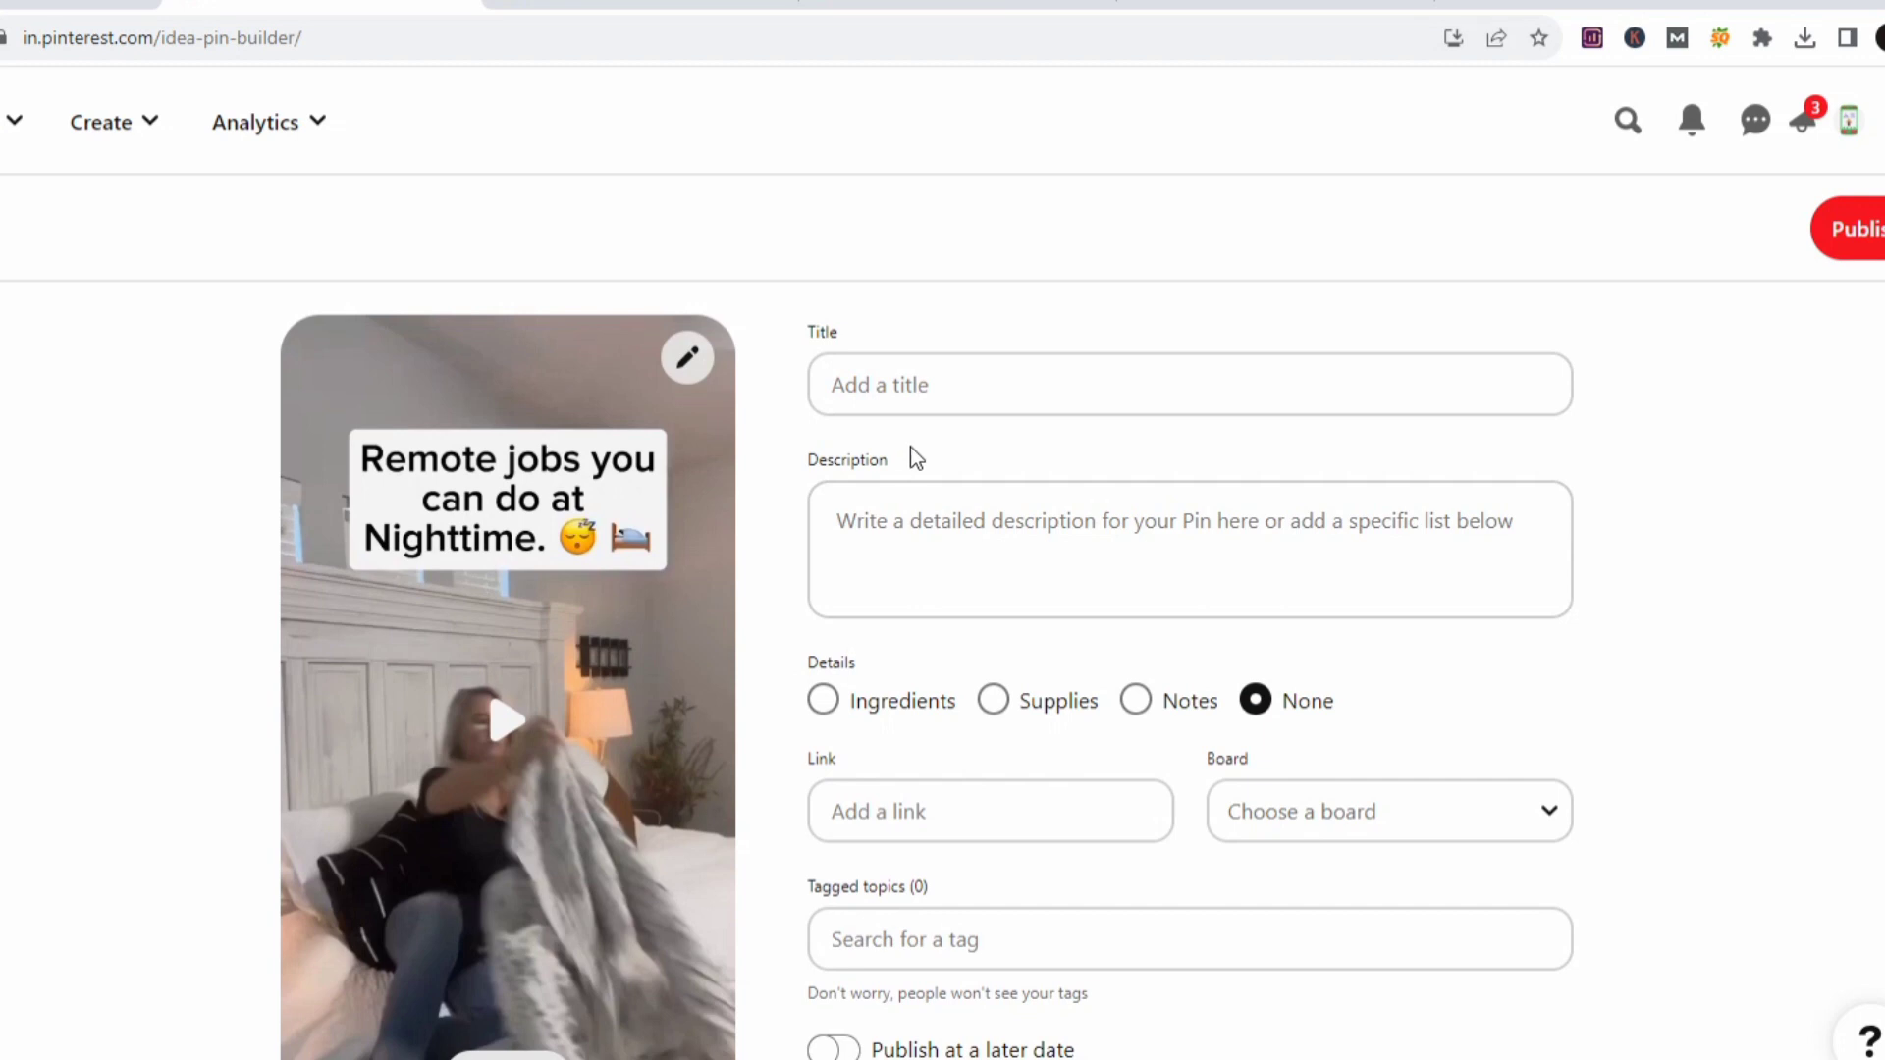
# Switch to the Assistant chat on Poe and put the prompt "Write title for how to make money online" in the message box.
pyautogui.click(950, 401)
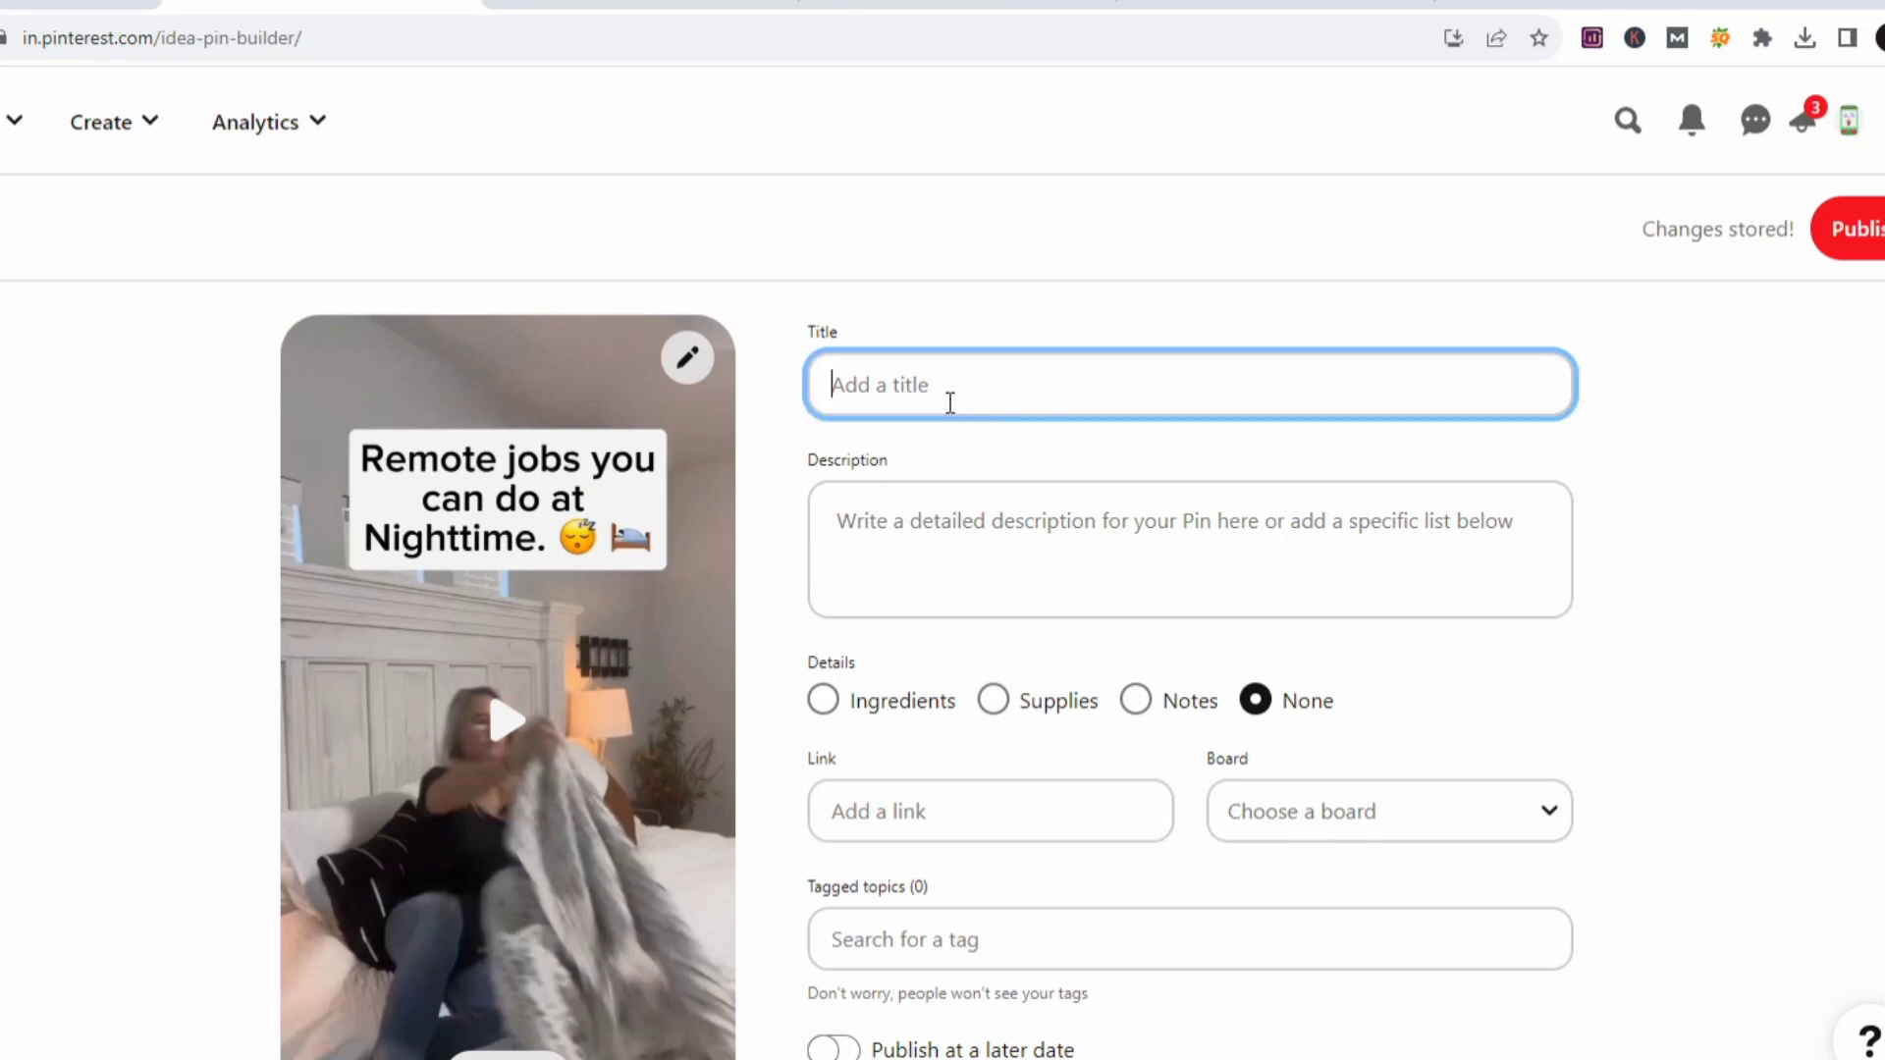
pyautogui.hotkey('ctrl', 'Tab')
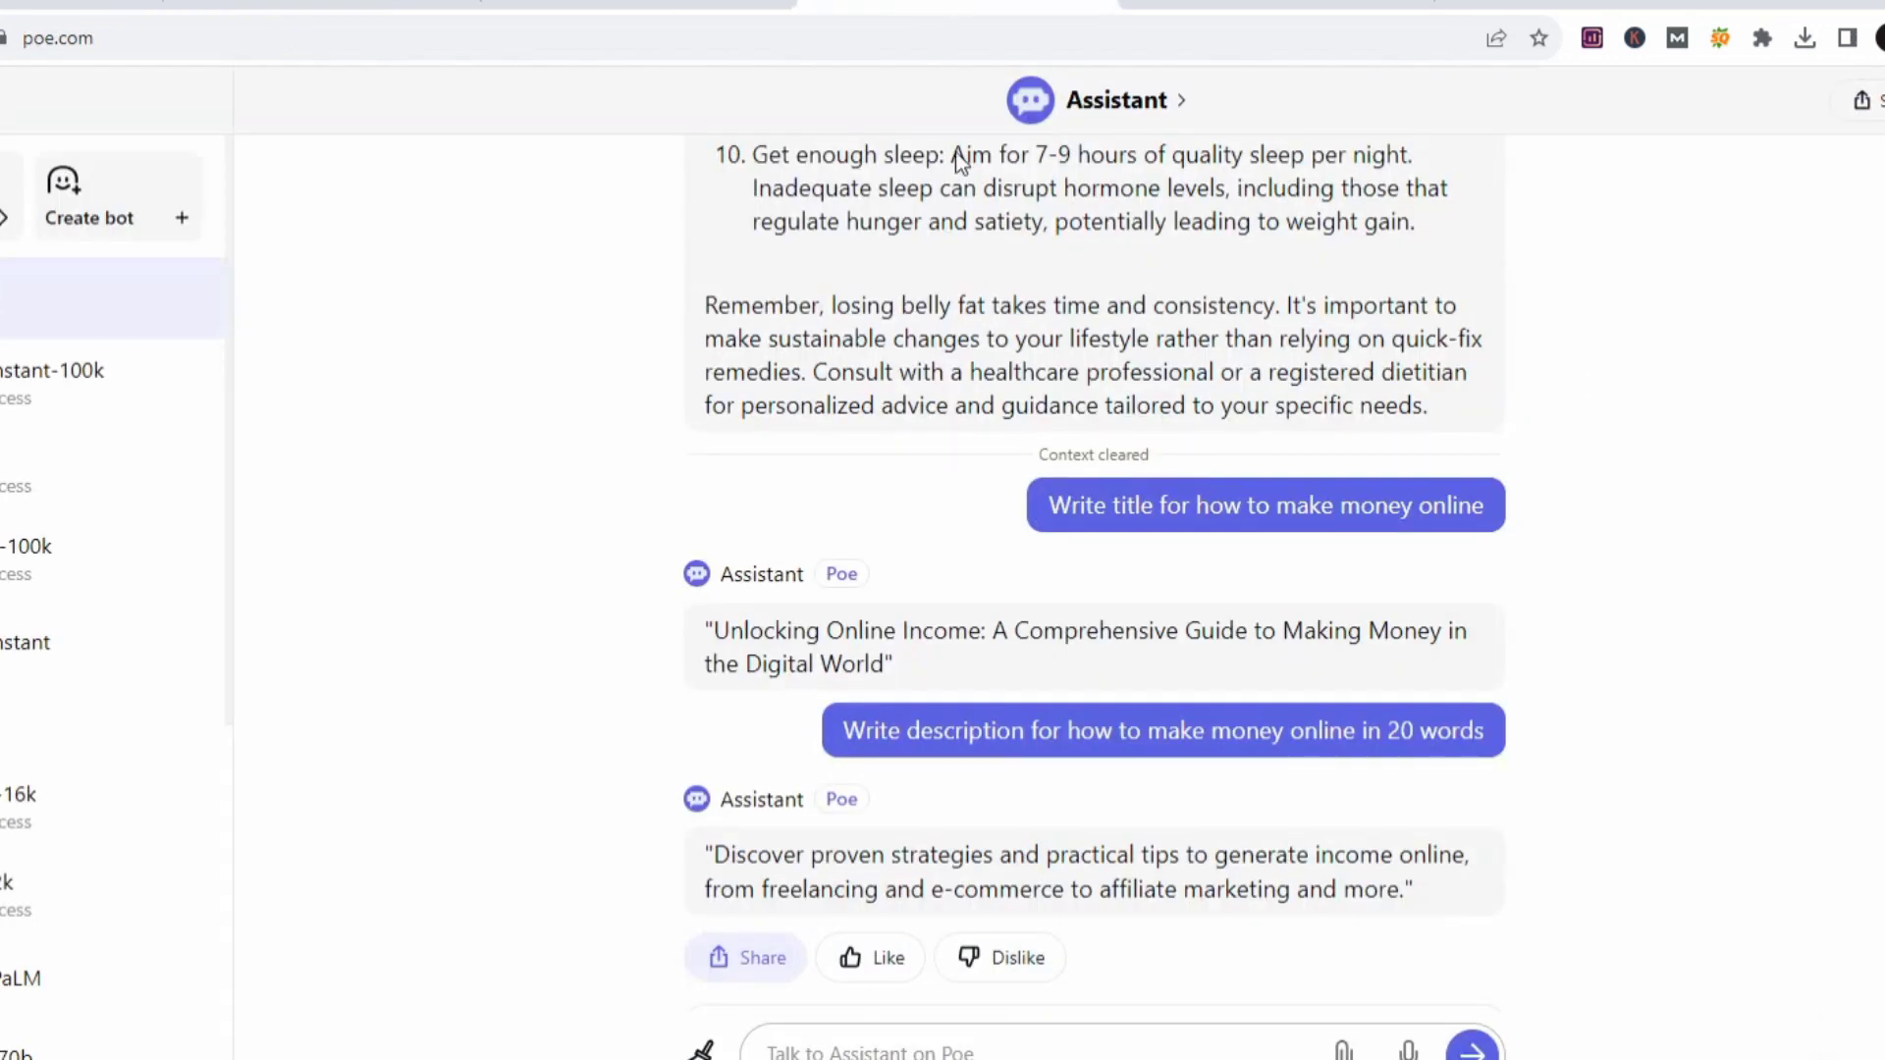
pyautogui.moveTo(1049, 504); pyautogui.dragTo(1487, 509)
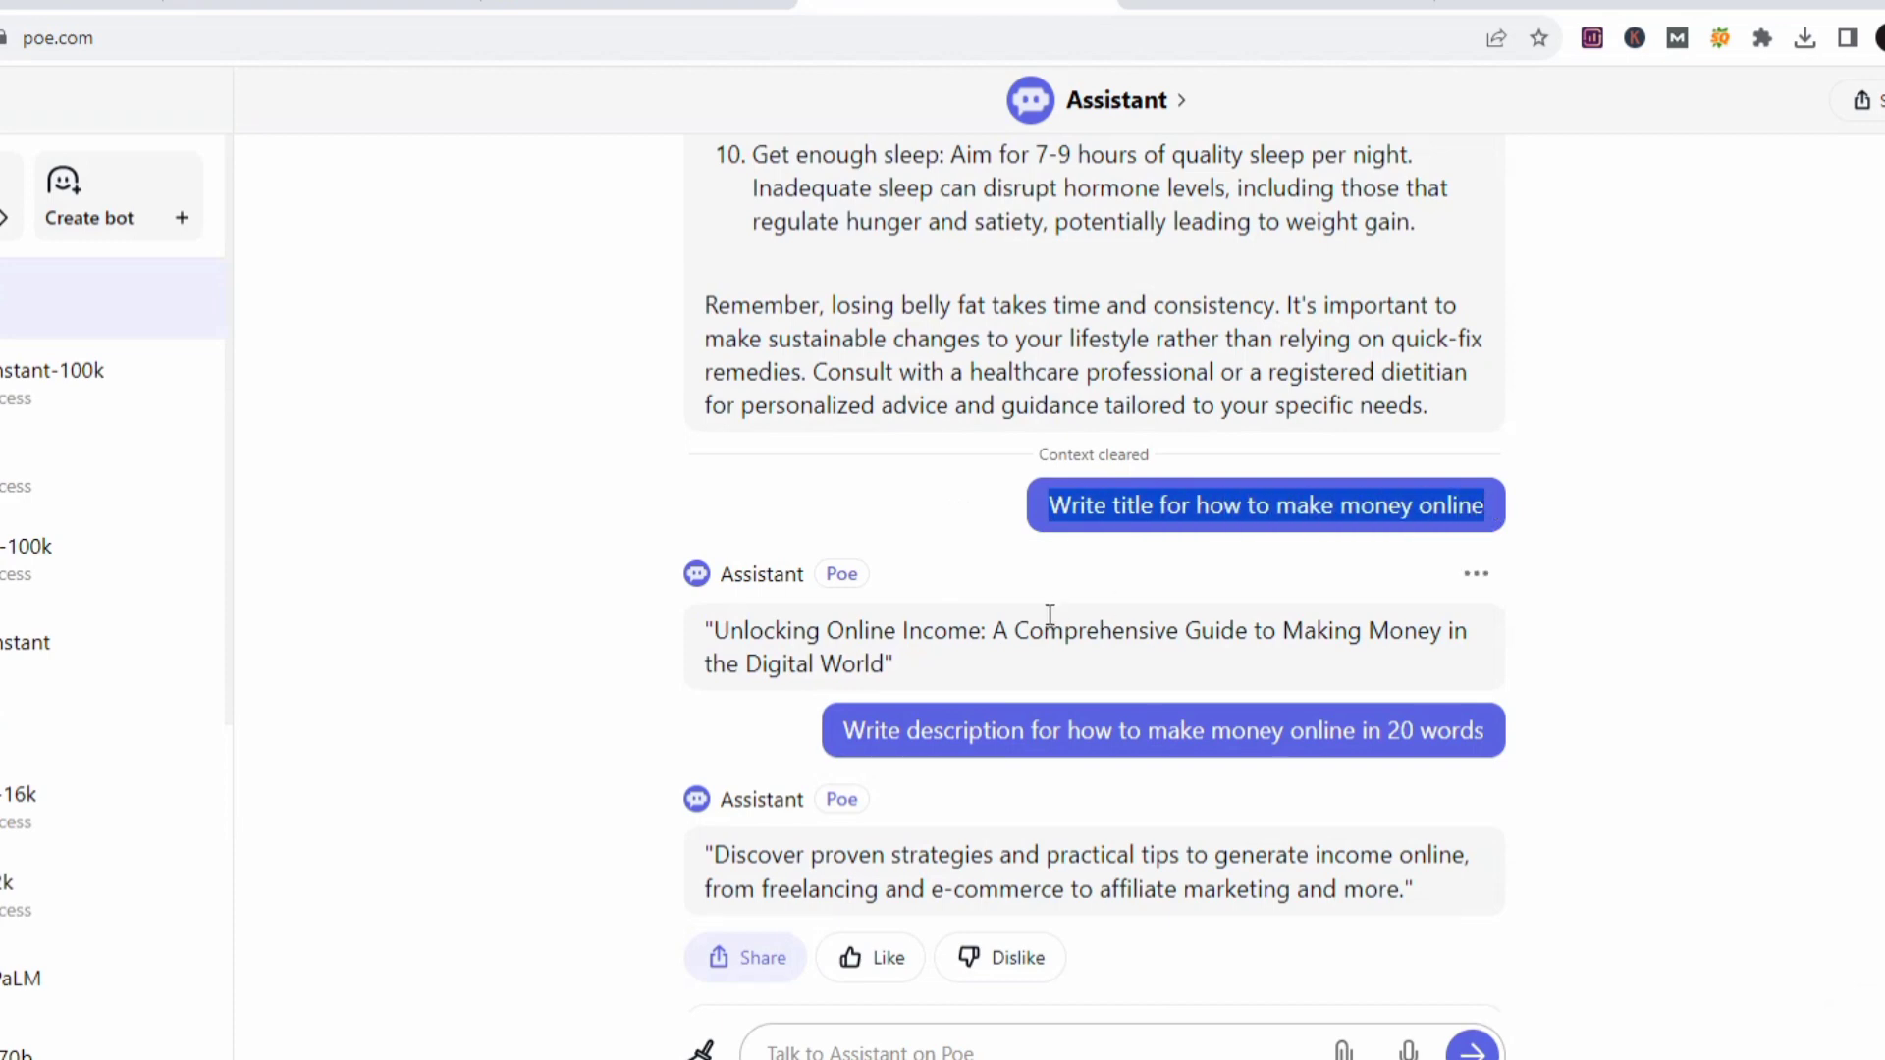
pyautogui.click(884, 1051)
pyautogui.hotkey('ctrl', 'v')
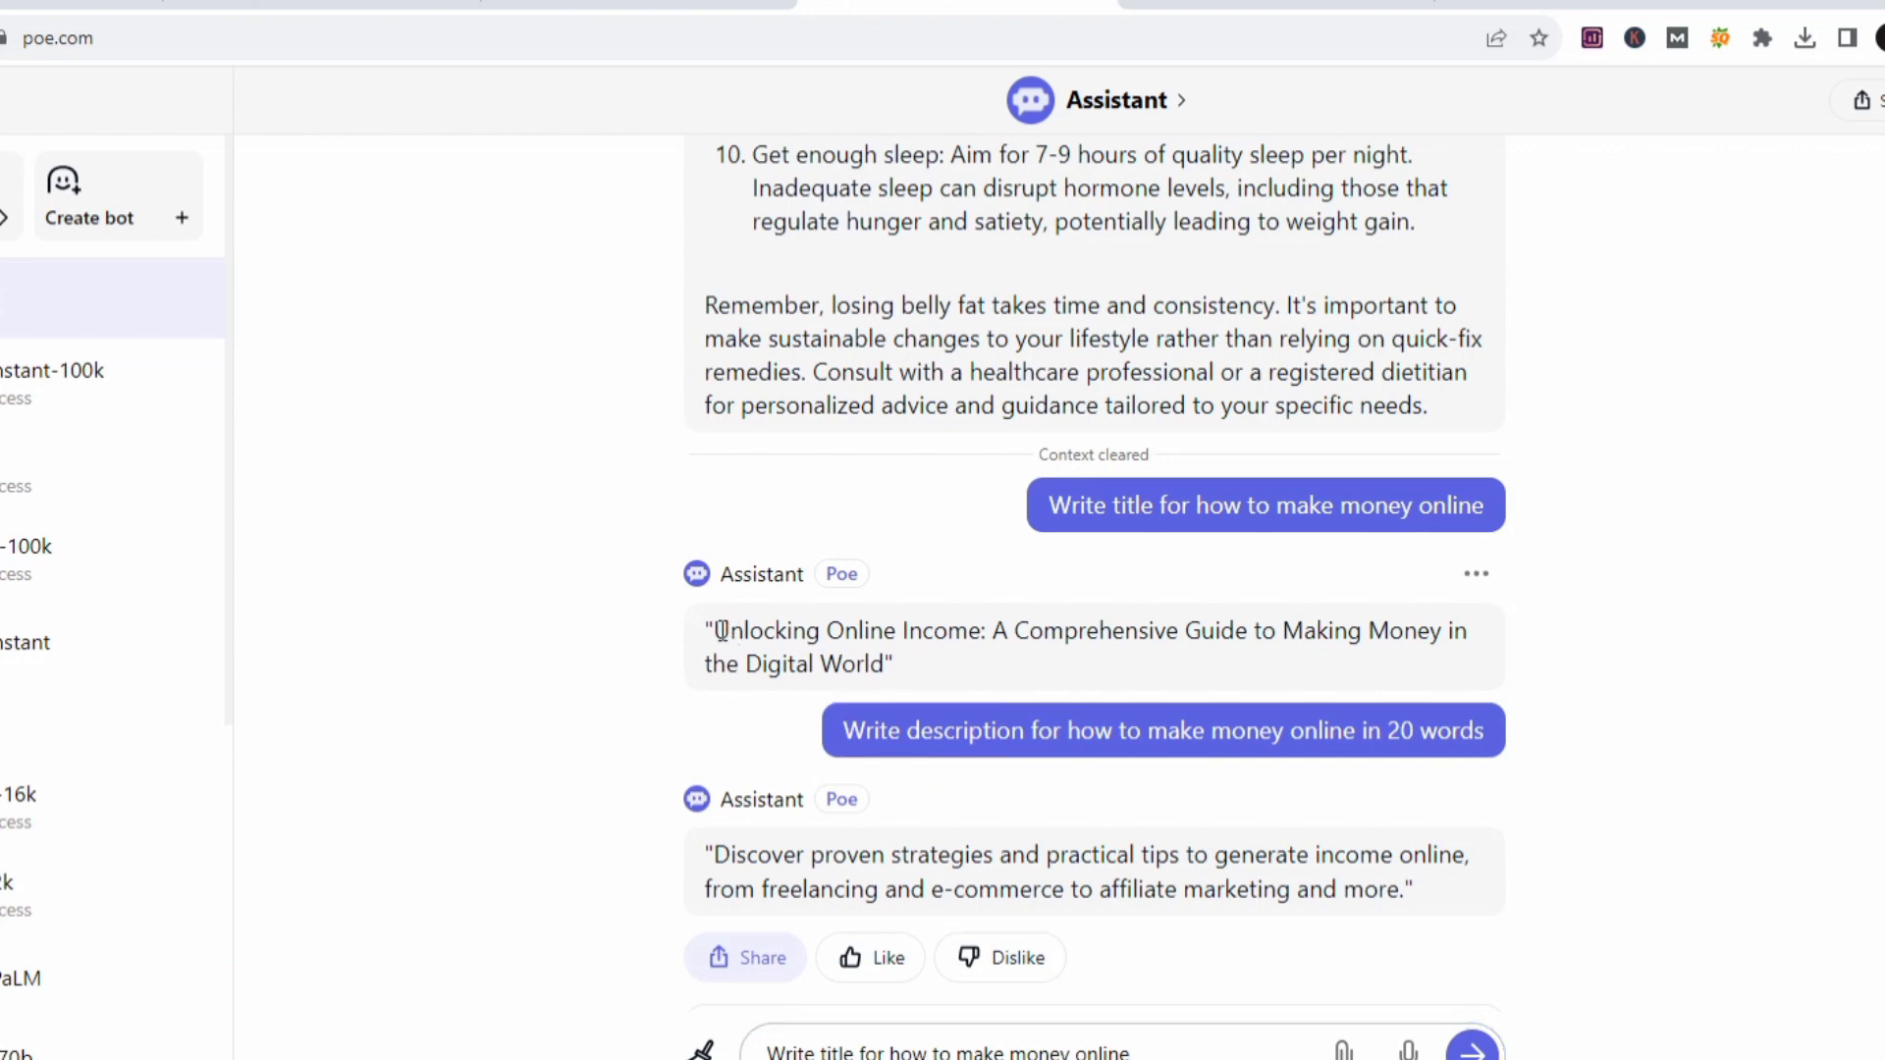
# Copy Poe's suggestion "Unlocking Online Income: A Comprehensive Guide to Making Money in the Digital World" into the Pinterest pin's title.
pyautogui.moveTo(717, 632); pyautogui.dragTo(897, 661)
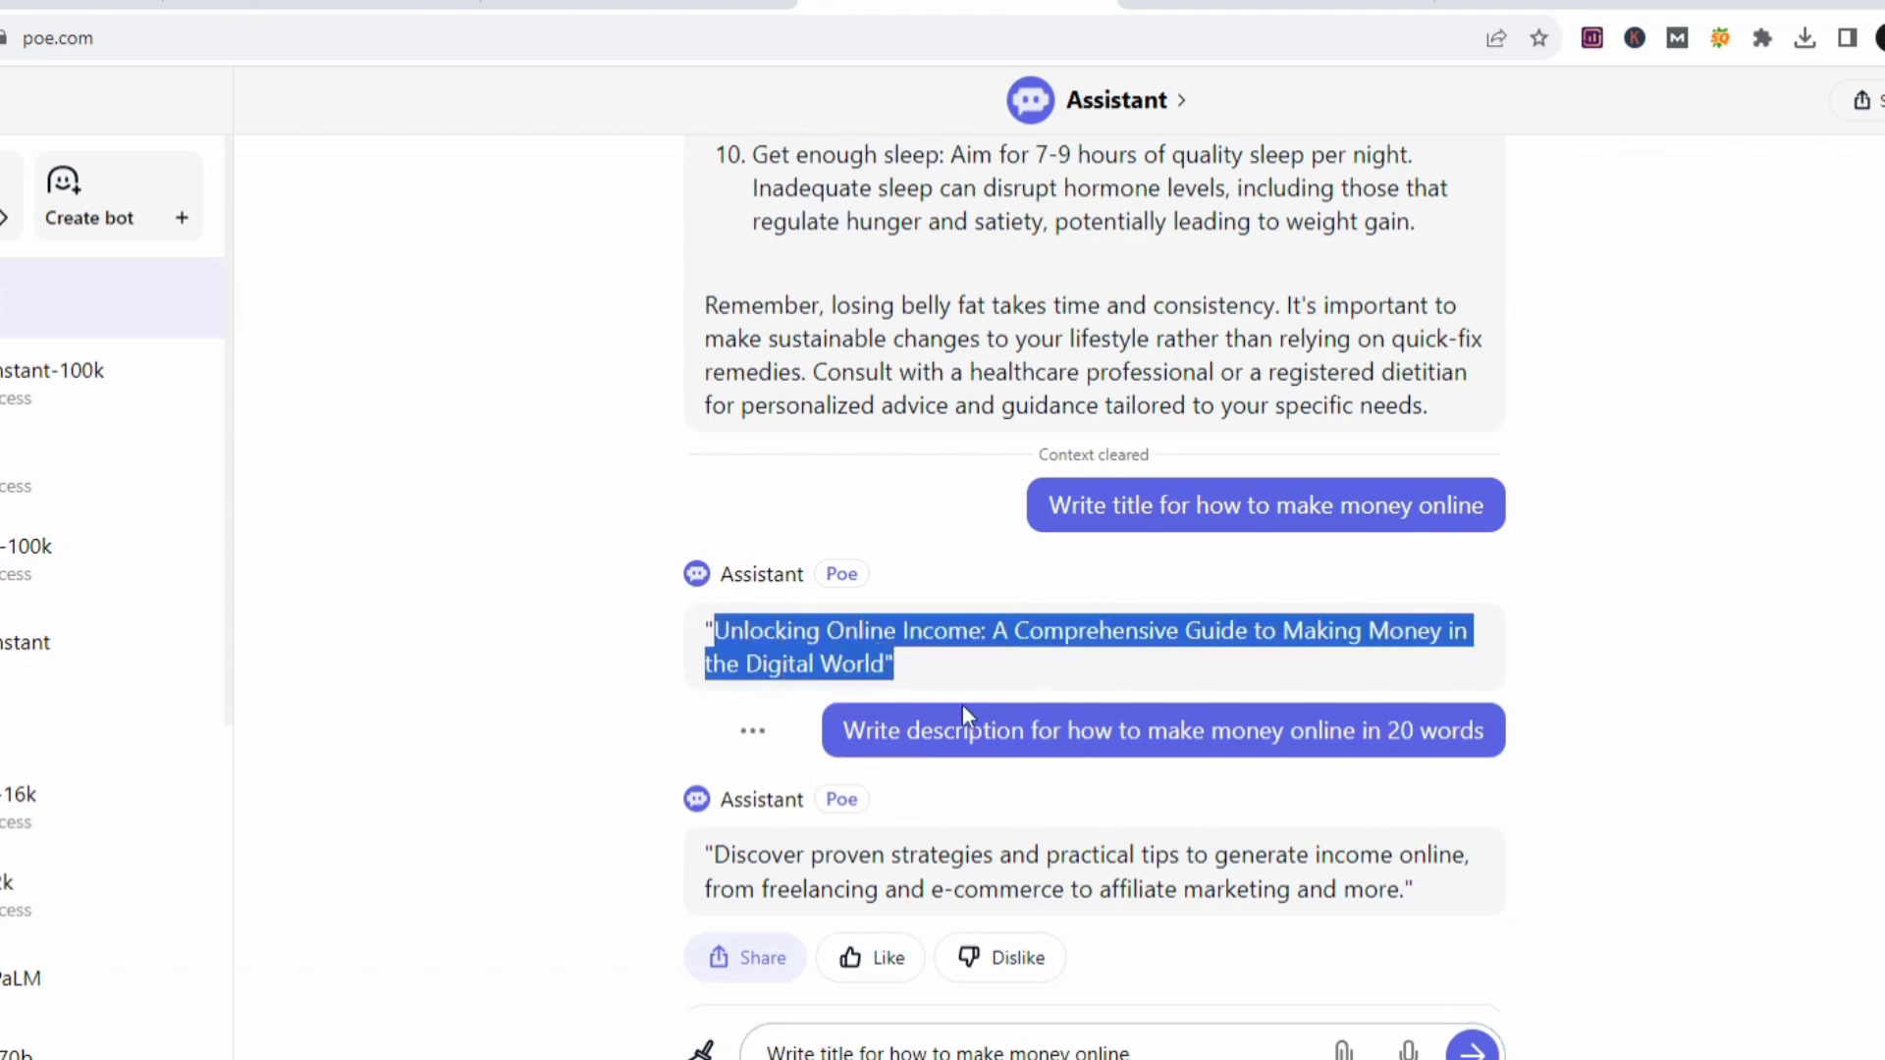
pyautogui.click(324, 5)
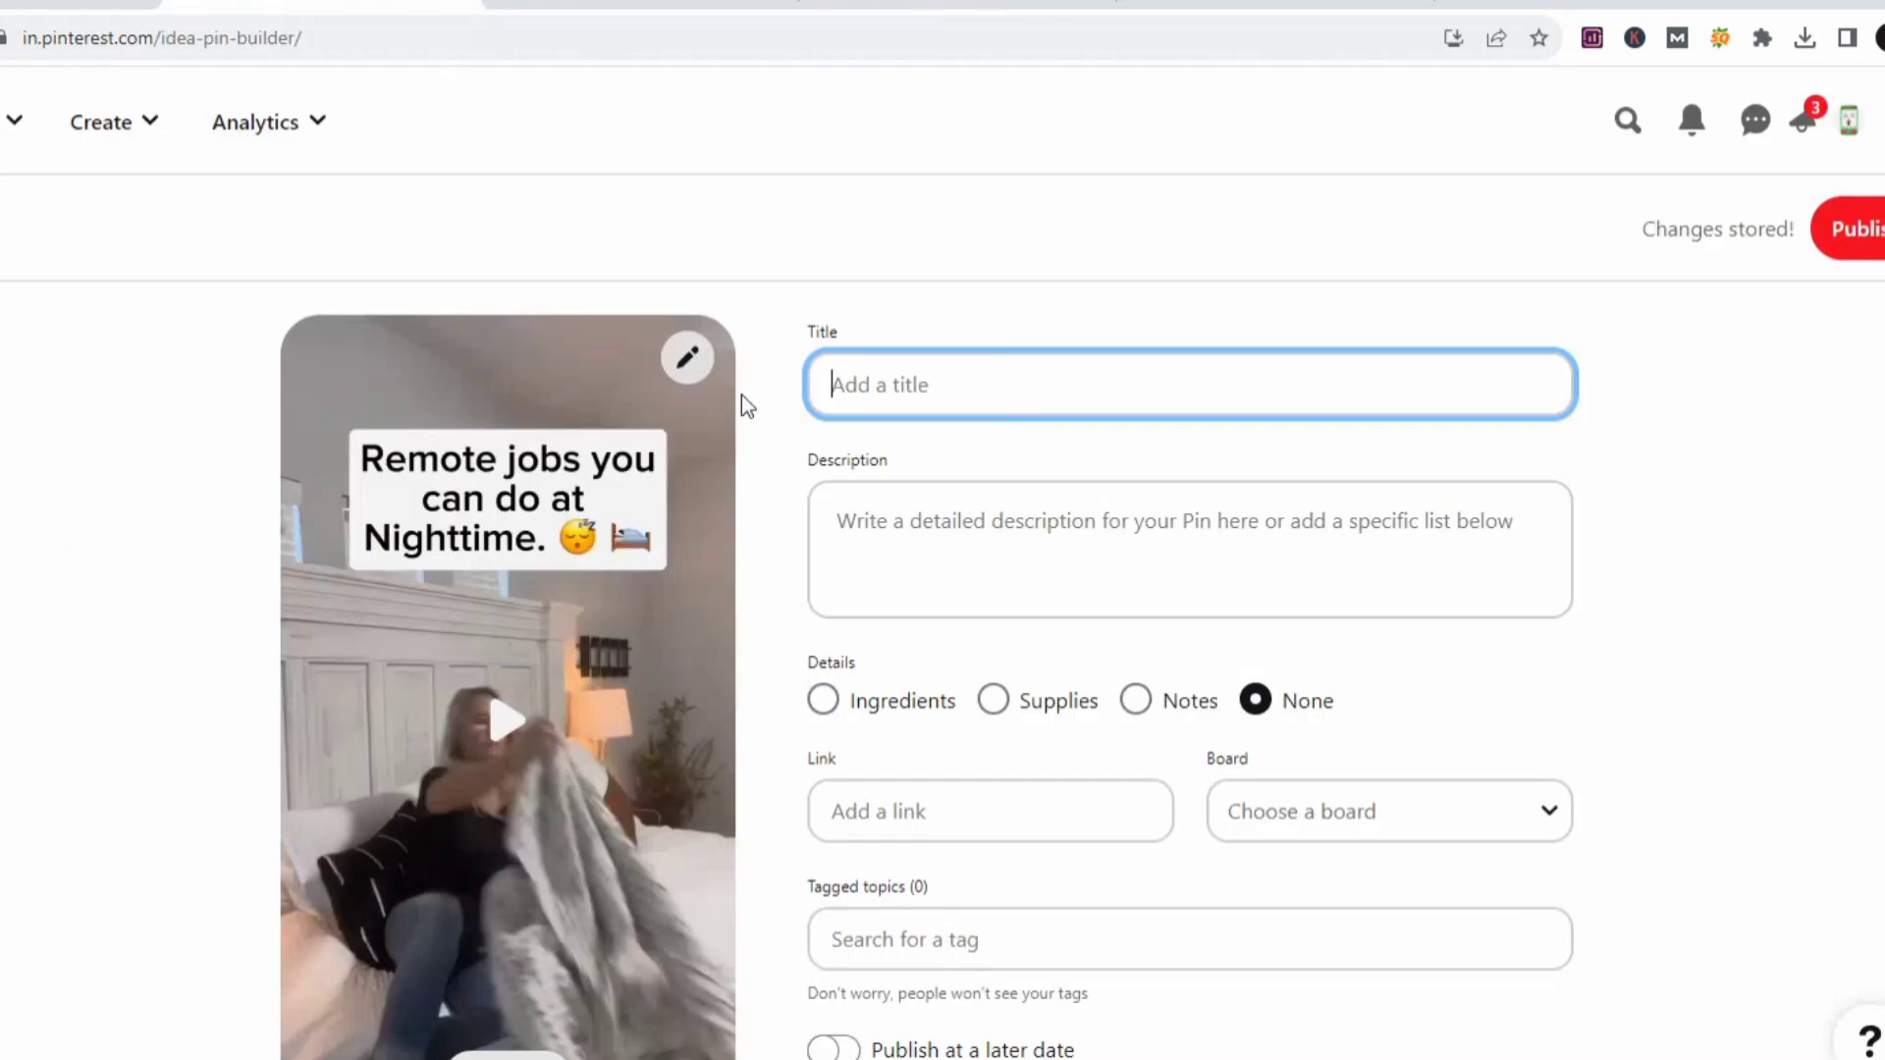
pyautogui.hotkey('ctrl', 'v')
pyautogui.press('BackSpace')
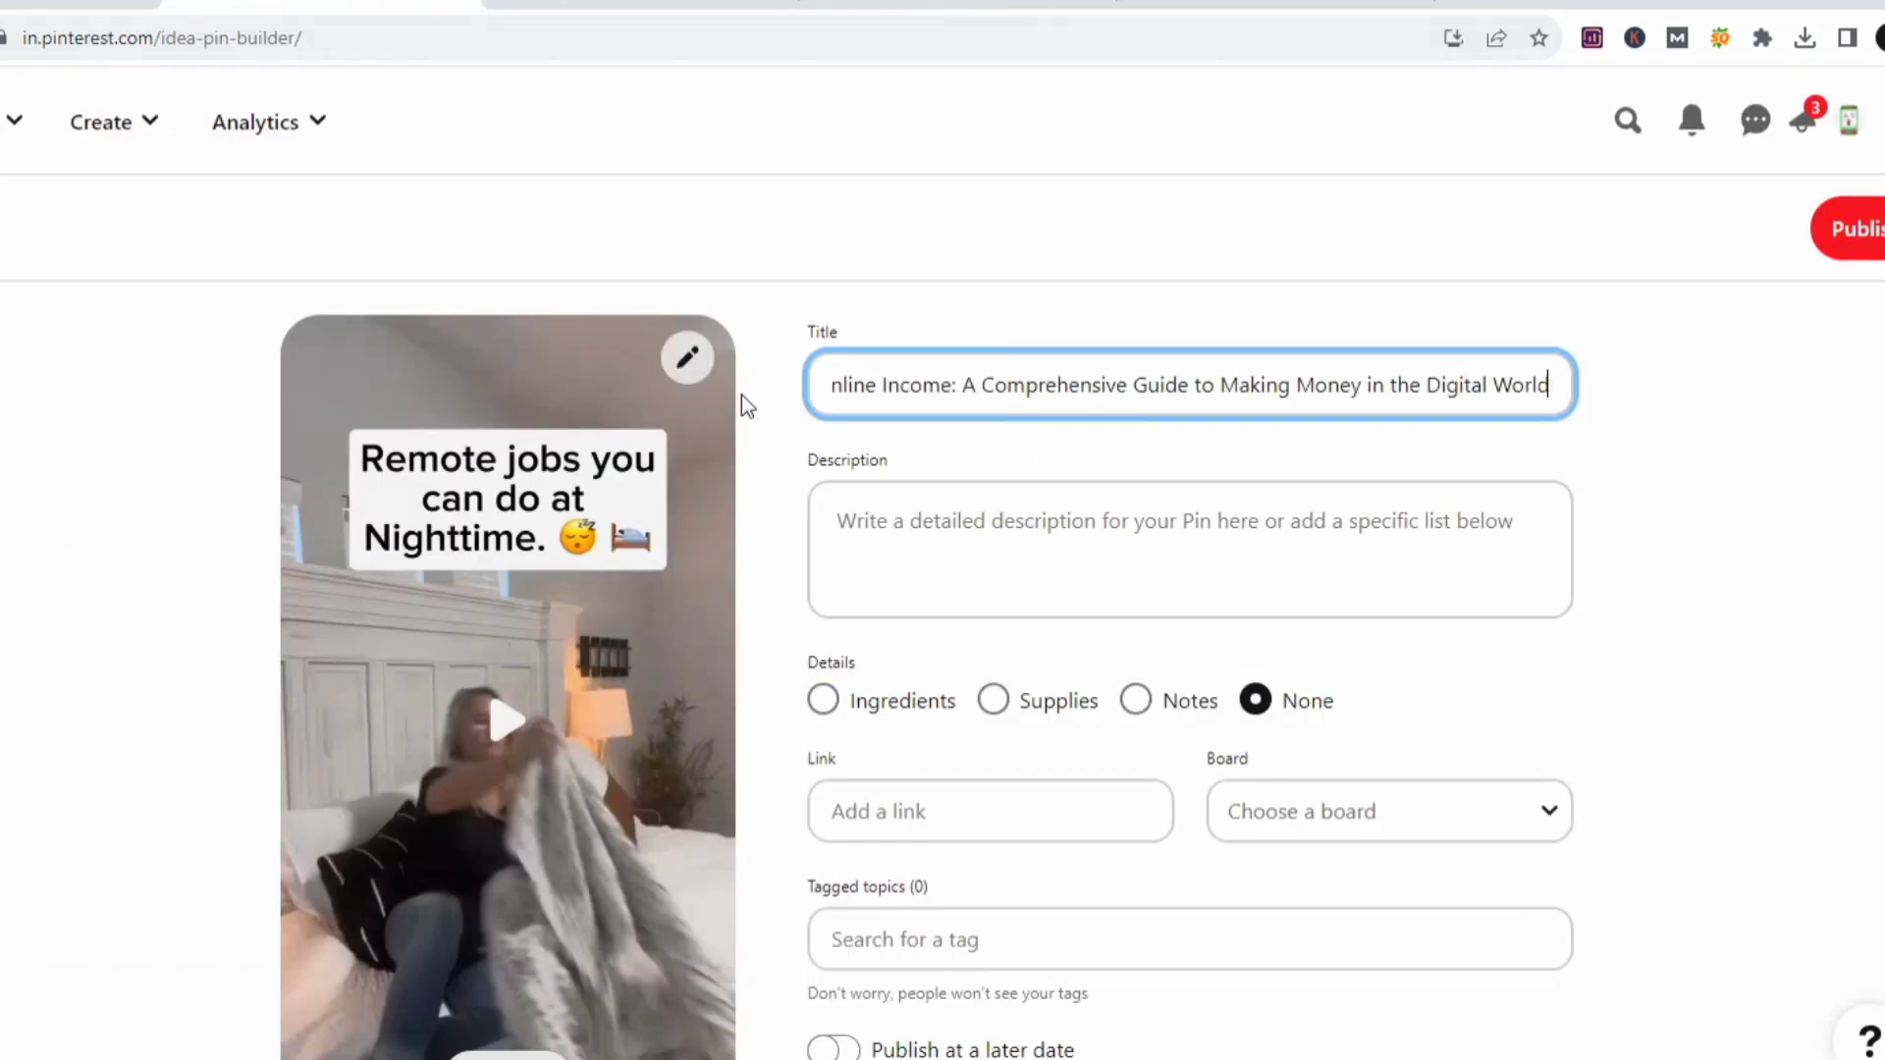
# Return to Poe and replace the unsent message with the prompt "Write description for how to make money online in 20 words".
pyautogui.click(877, 574)
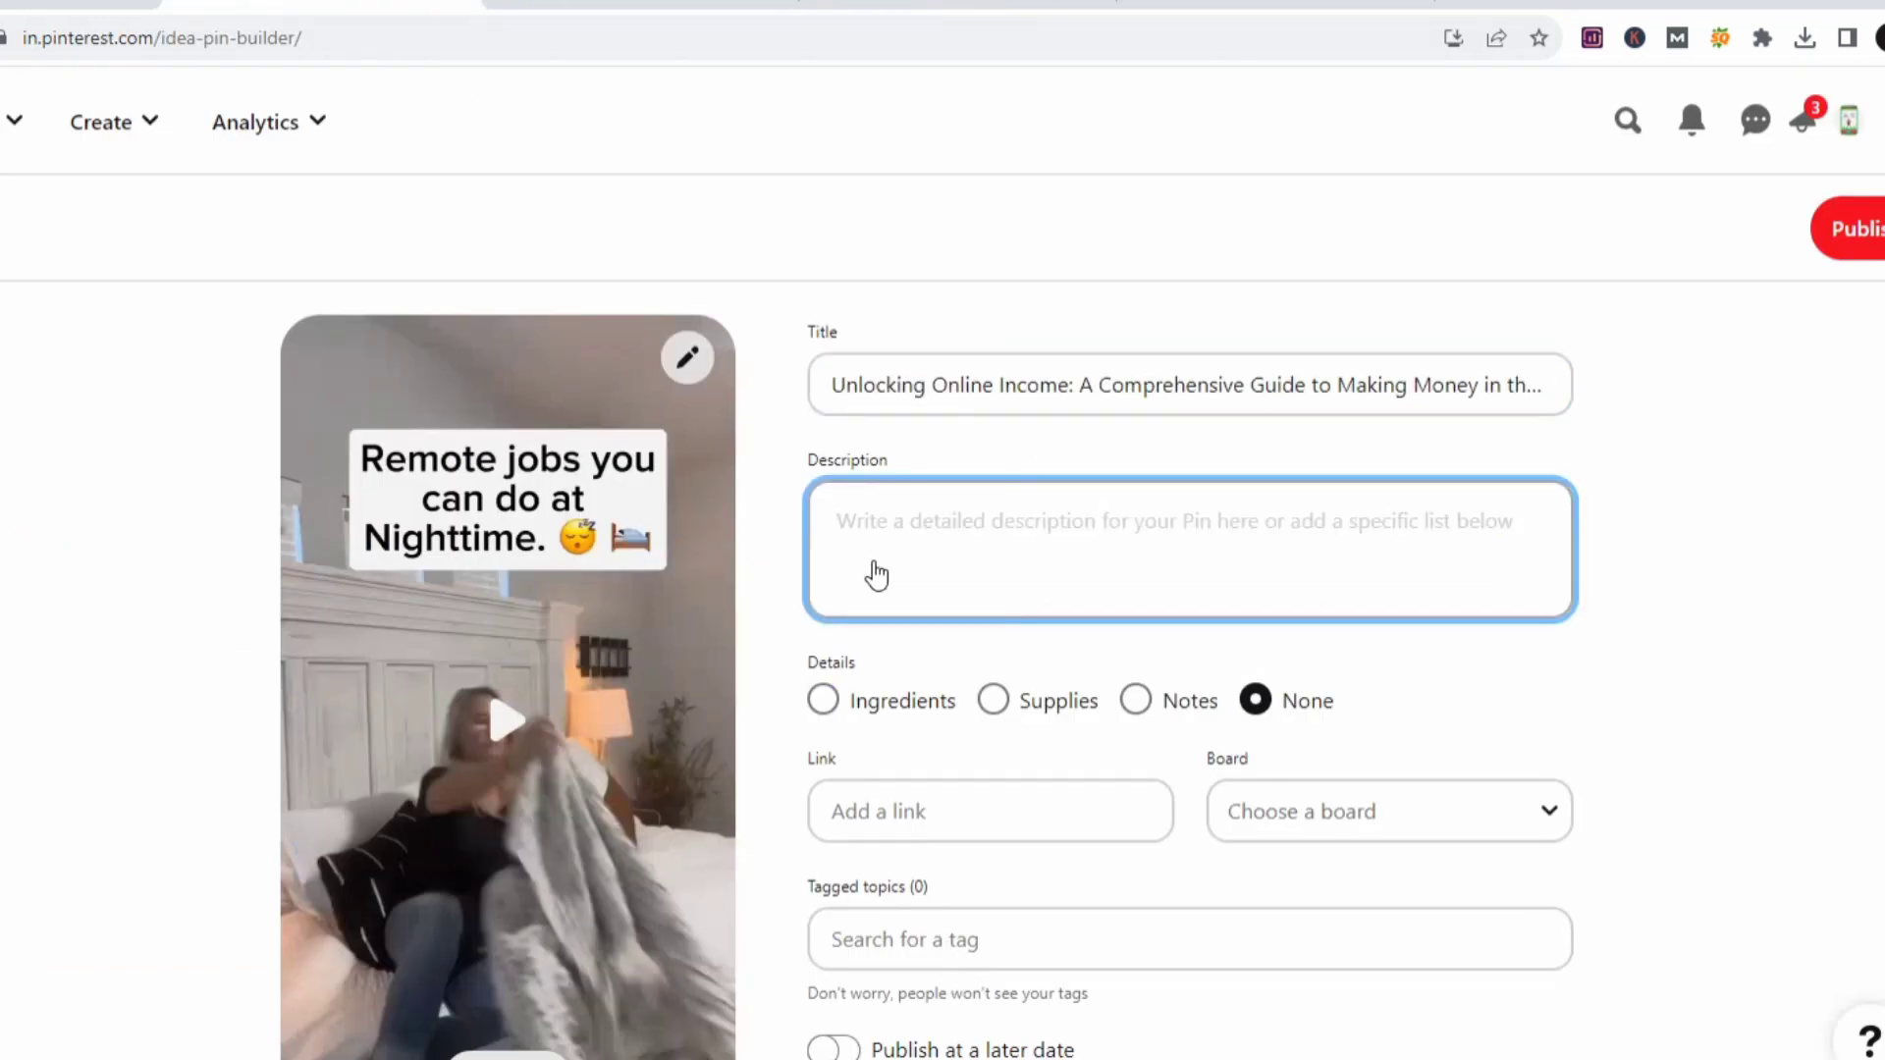
pyautogui.click(972, 12)
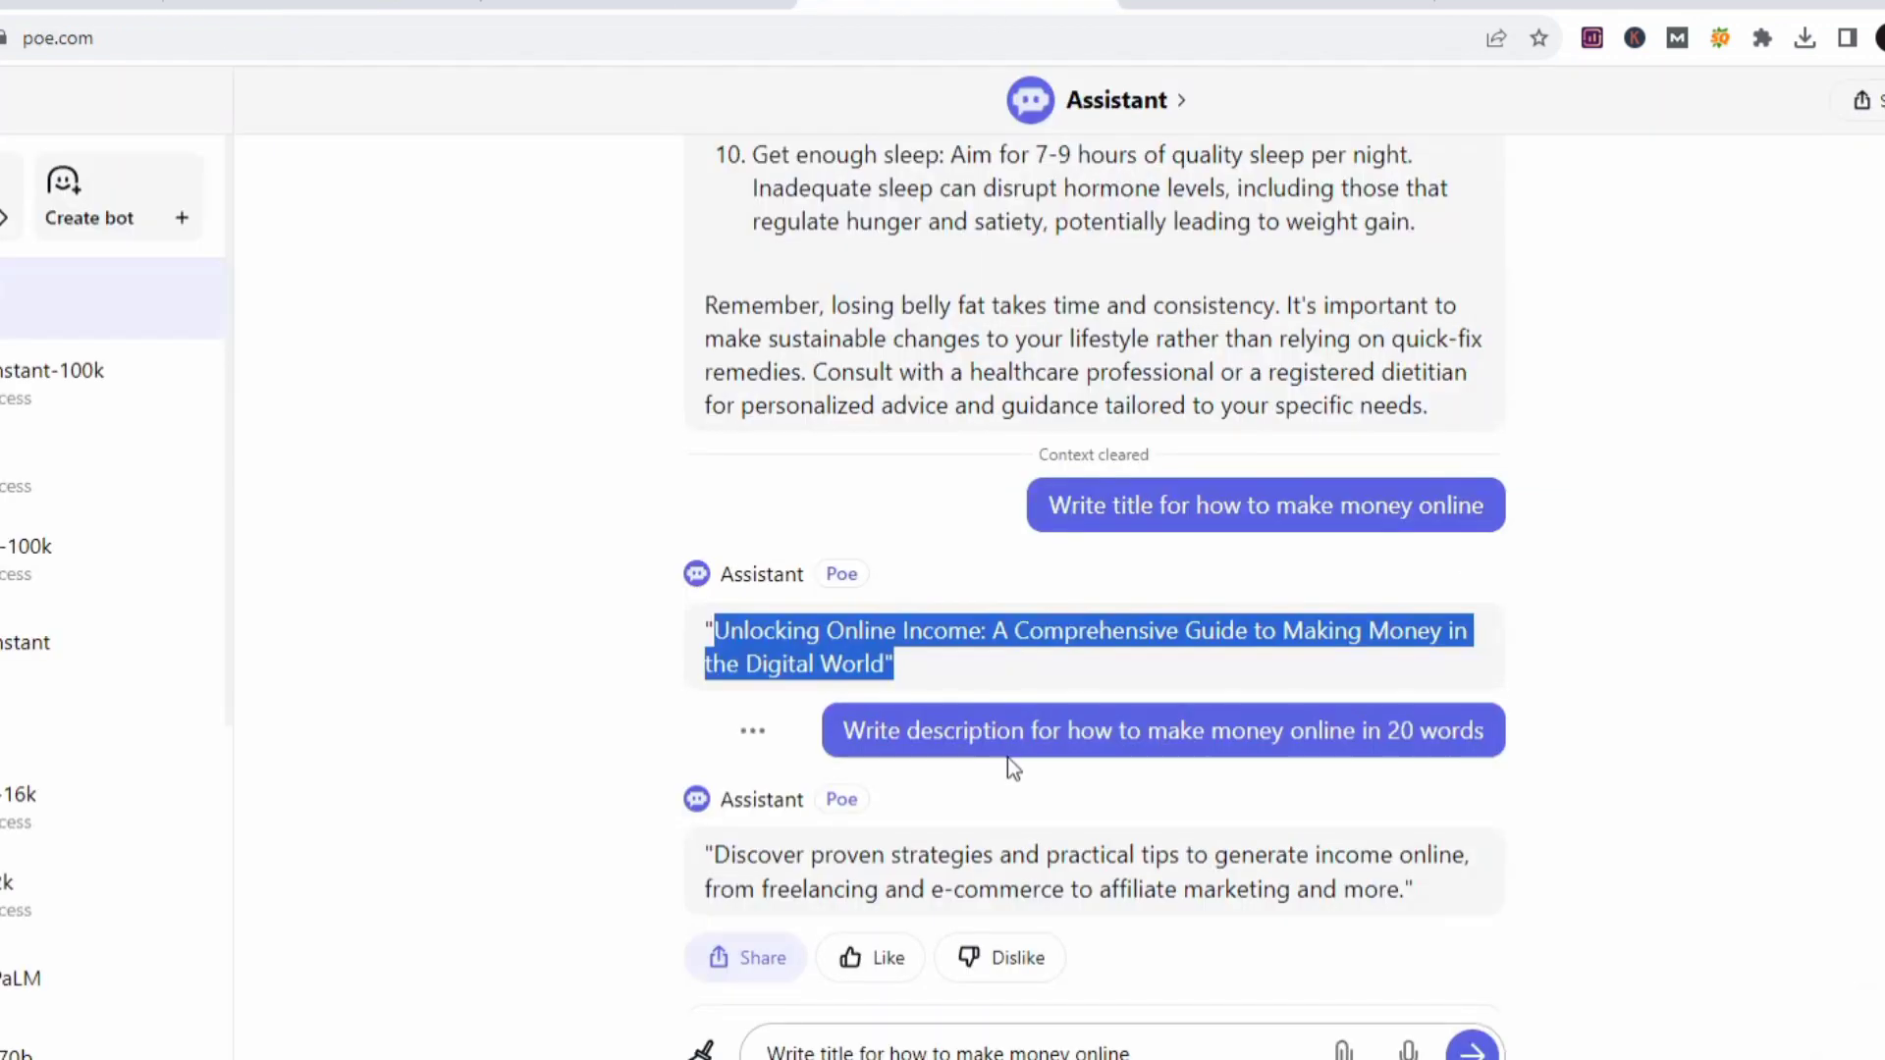
pyautogui.scroll(-2, 1007, 757)
pyautogui.moveTo(840, 553); pyautogui.dragTo(1507, 577)
pyautogui.hotkey('ctrl', 'c')
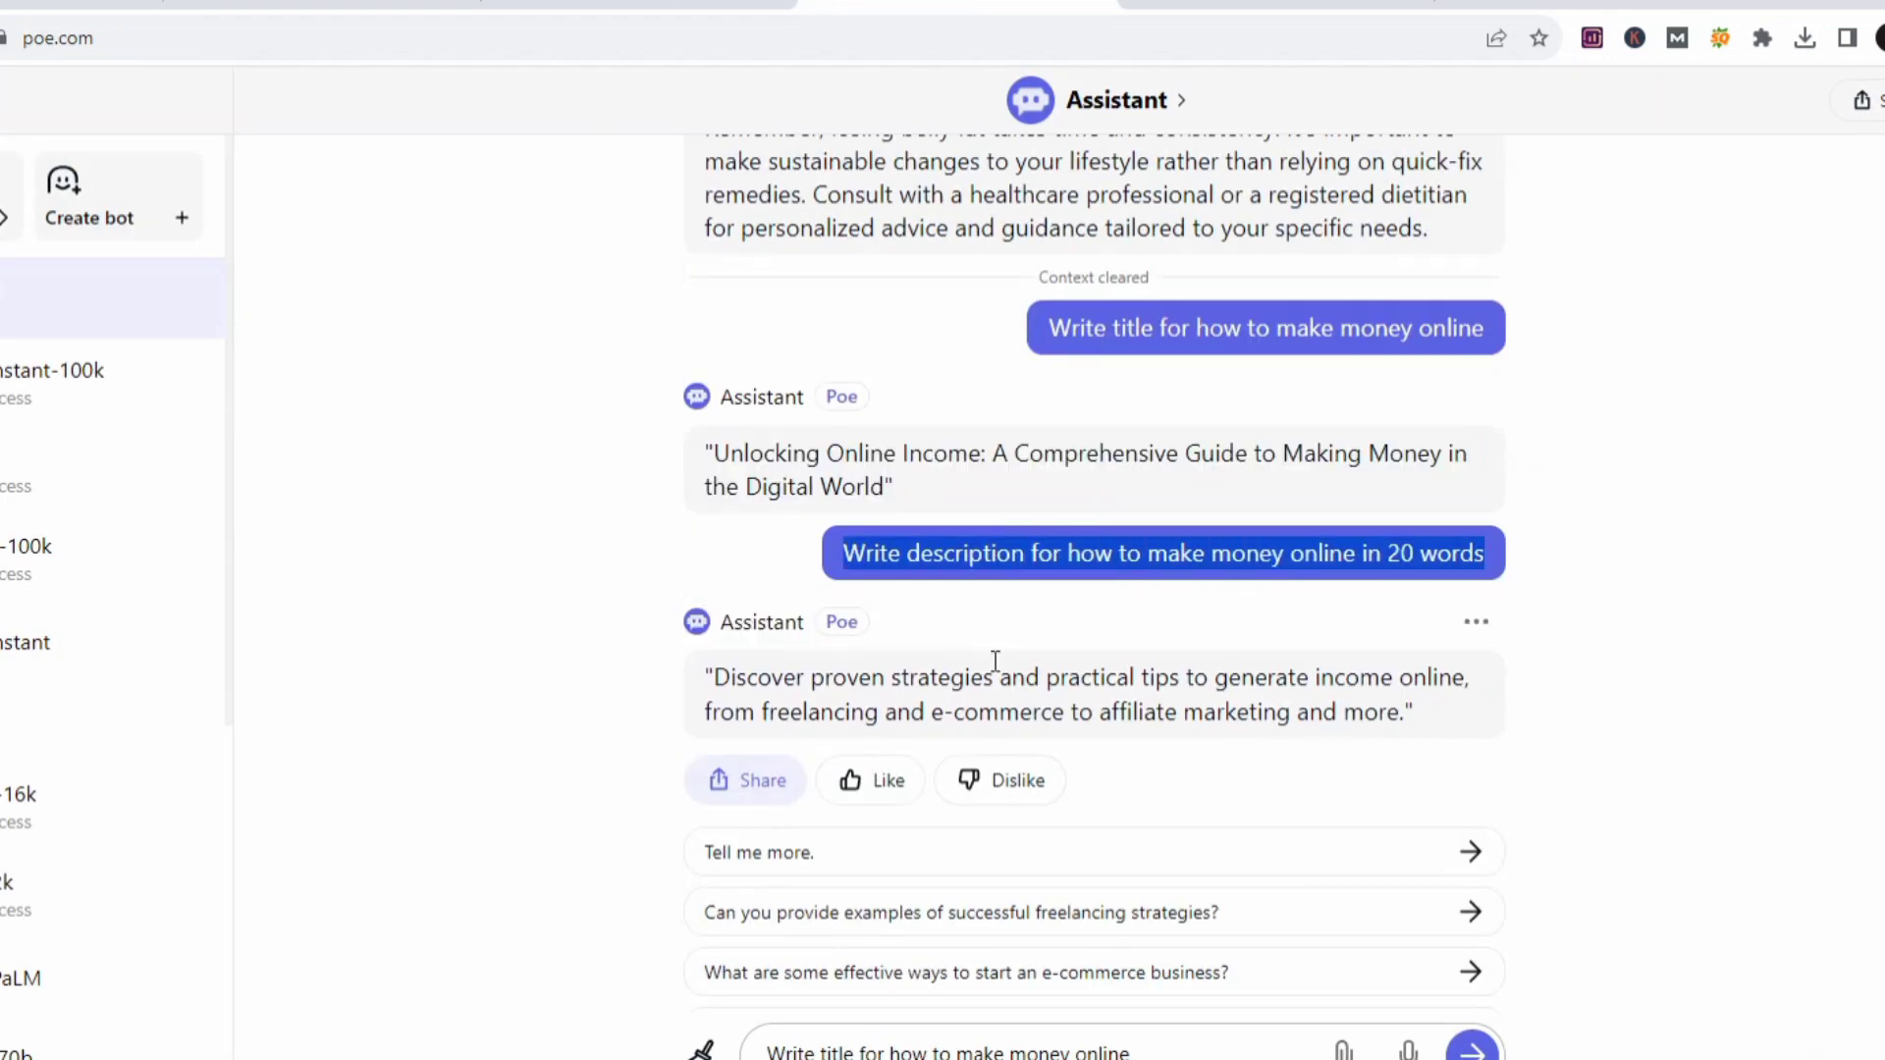
pyautogui.click(931, 1050)
pyautogui.hotkey('ctrl', 'a')
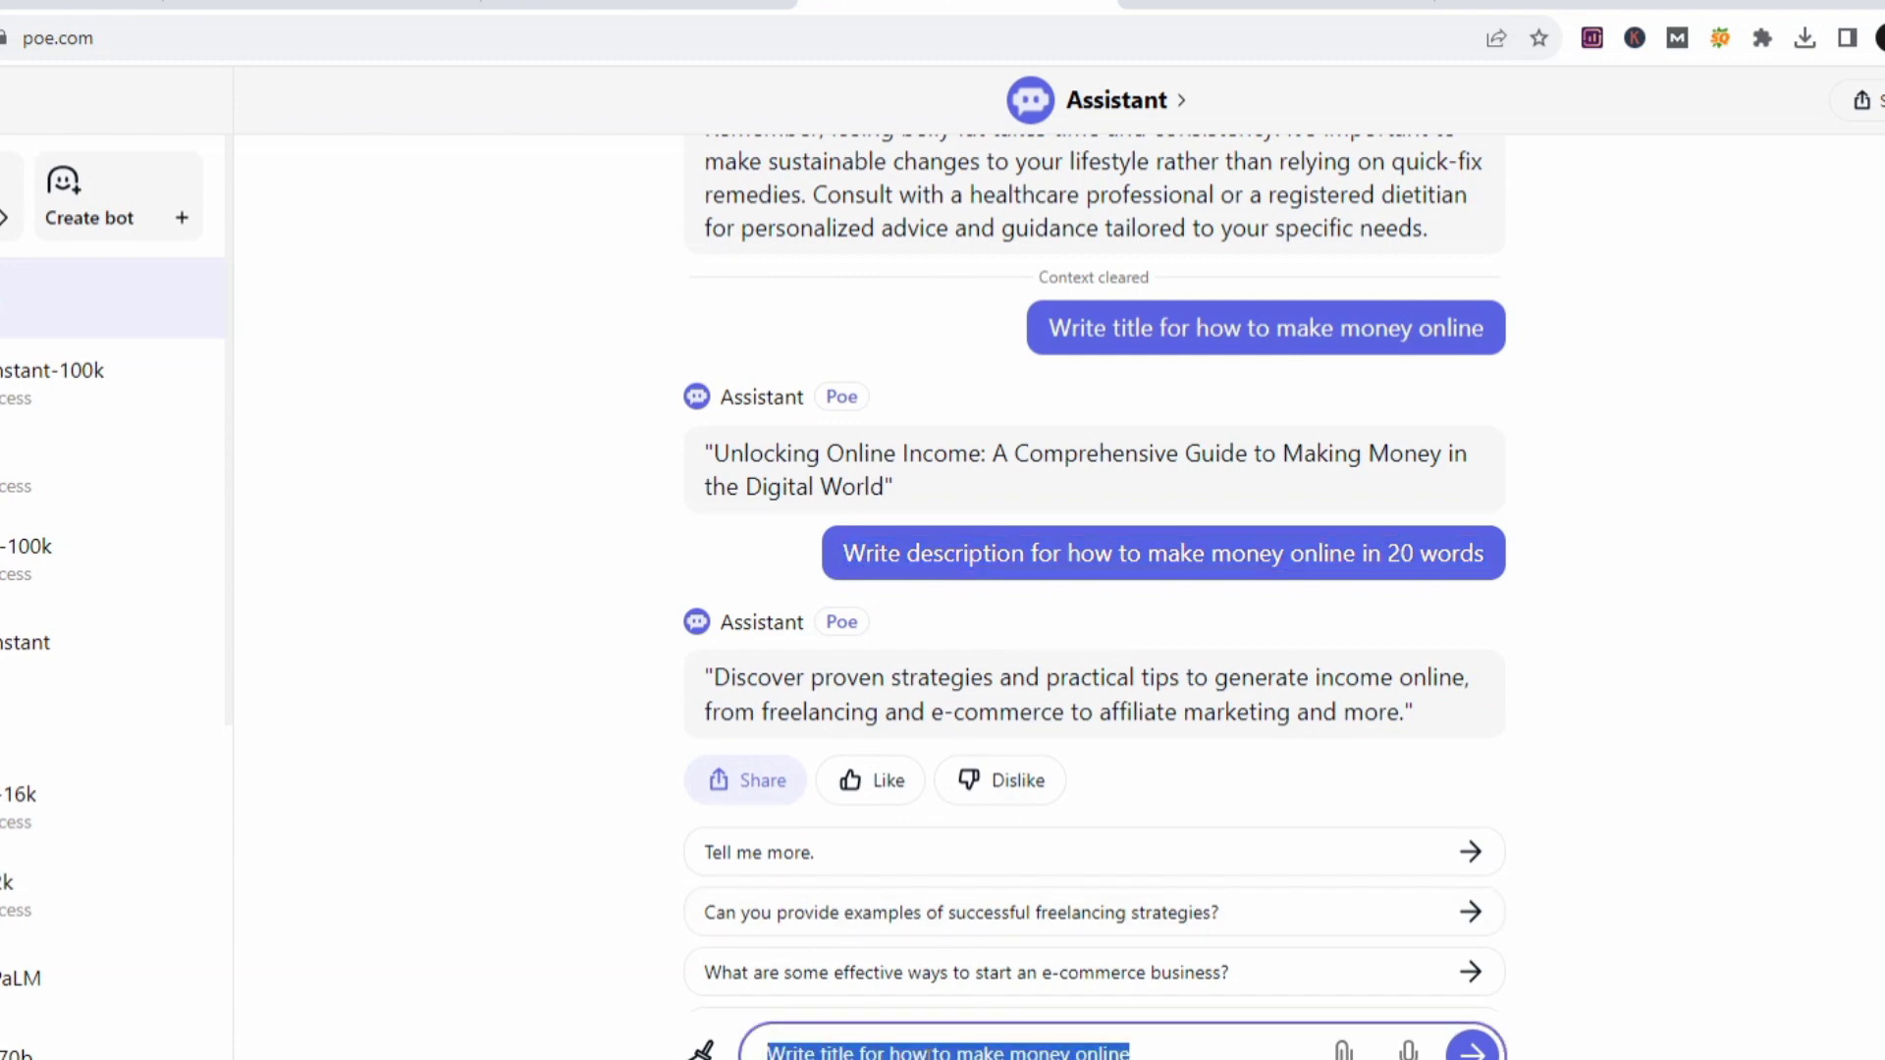
pyautogui.hotkey('ctrl', 'v')
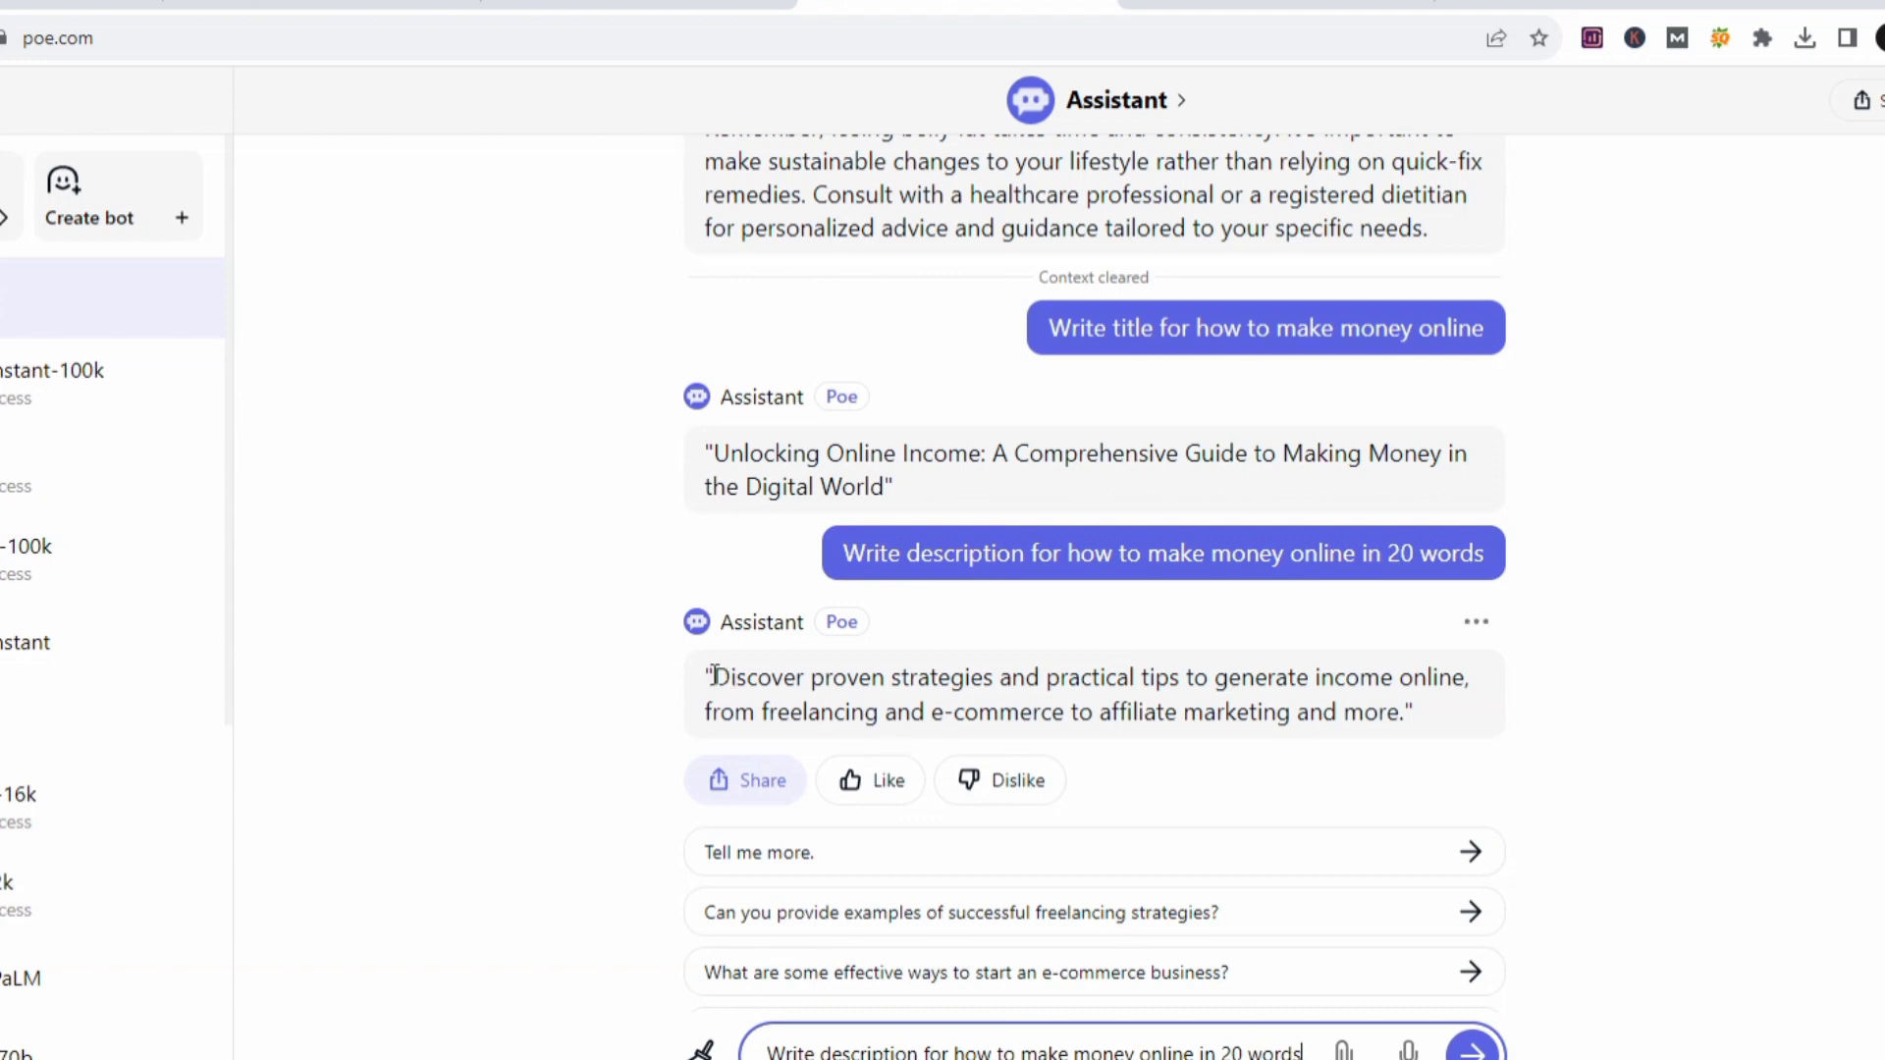
# Copy Poe's reply "Discover proven strategies and practical tips to generate income online, from freelancing and e-commerce to affiliate marketing and more." into the Pinterest pin's description.
pyautogui.moveTo(714, 678); pyautogui.dragTo(1408, 709)
pyautogui.hotkey('ctrl', 'c')
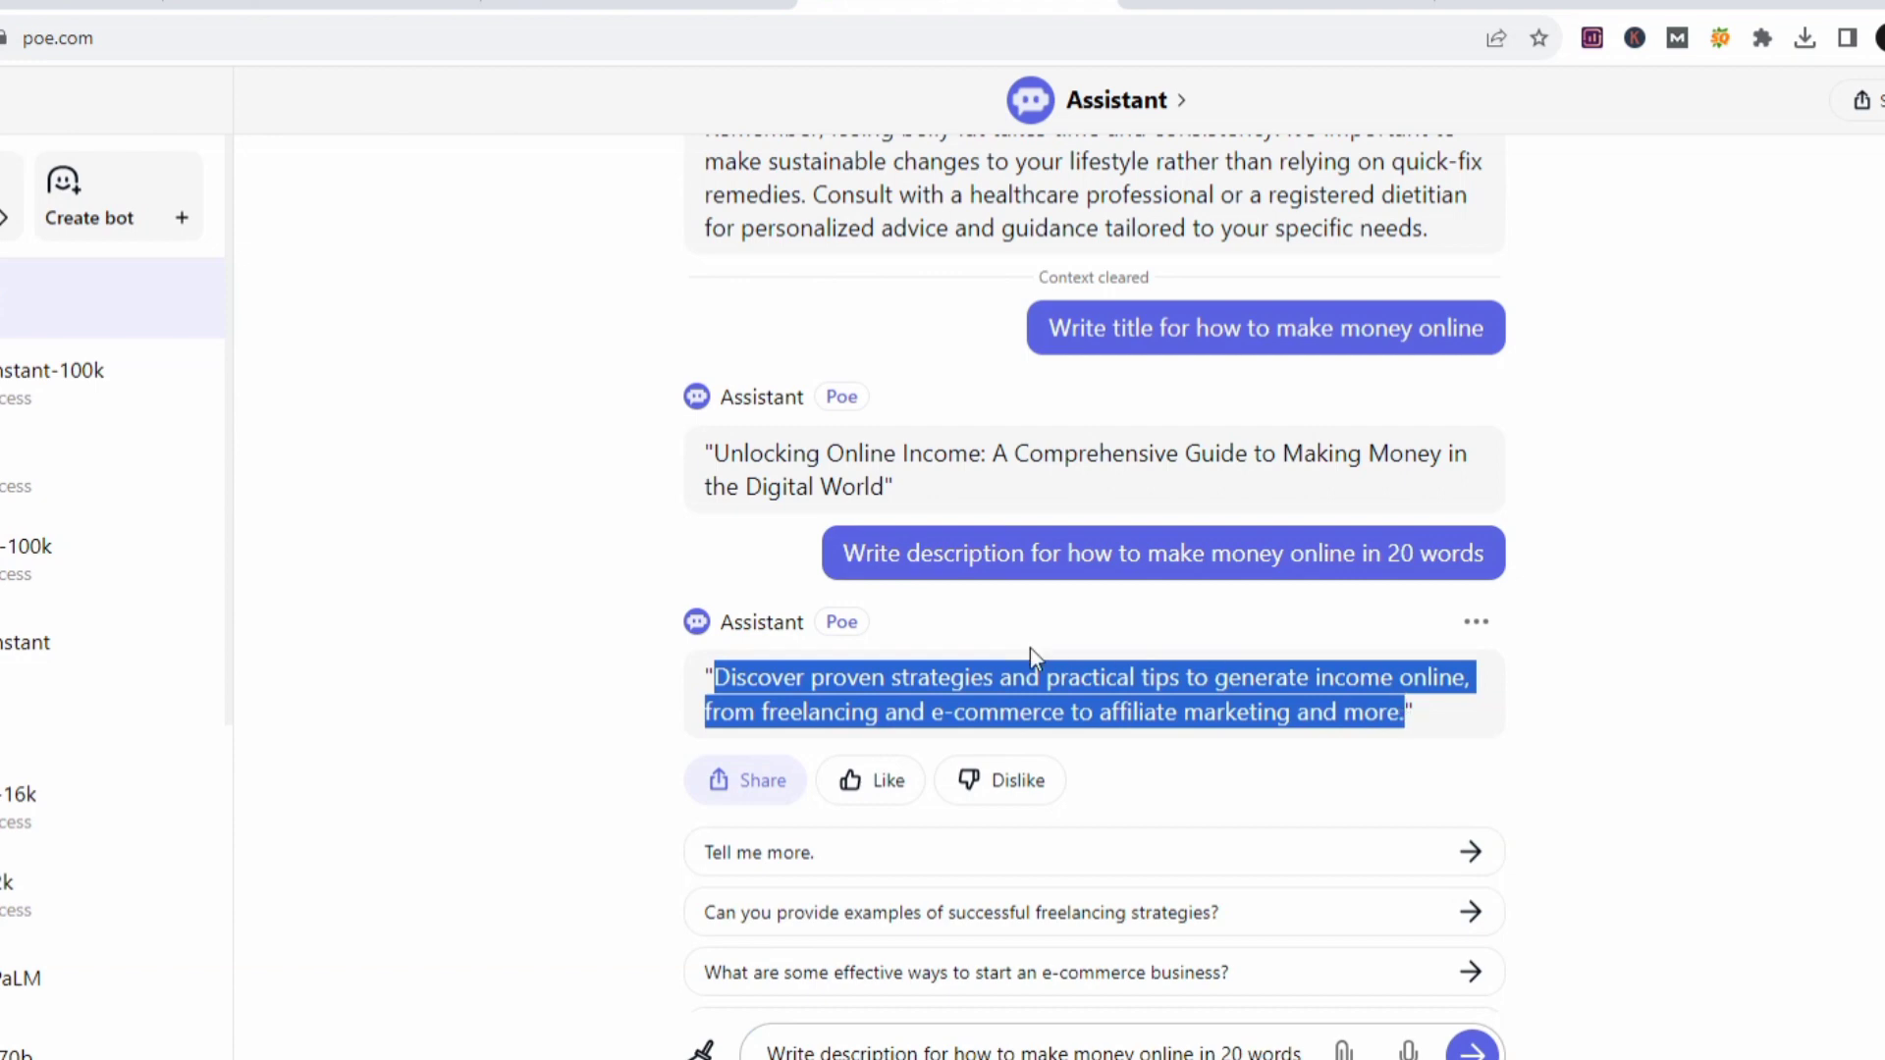
pyautogui.click(452, 5)
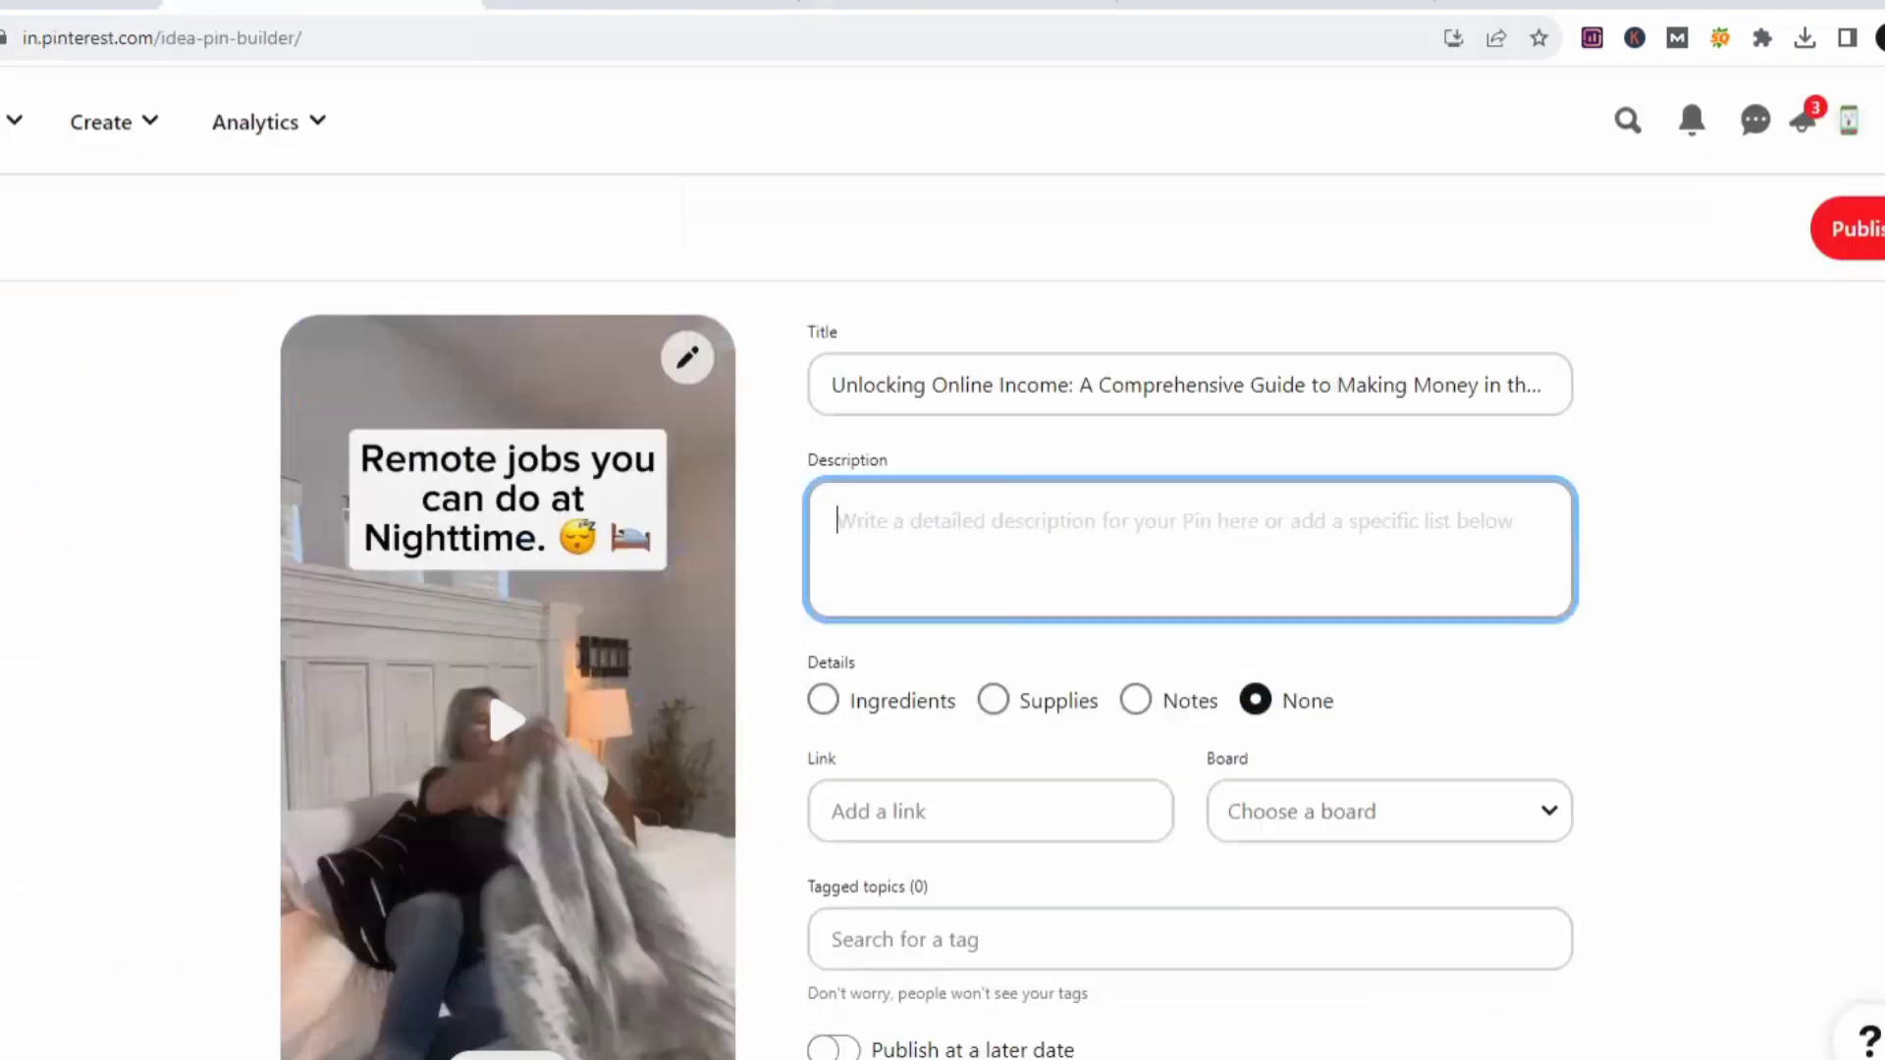
pyautogui.hotkey('ctrl', 'v')
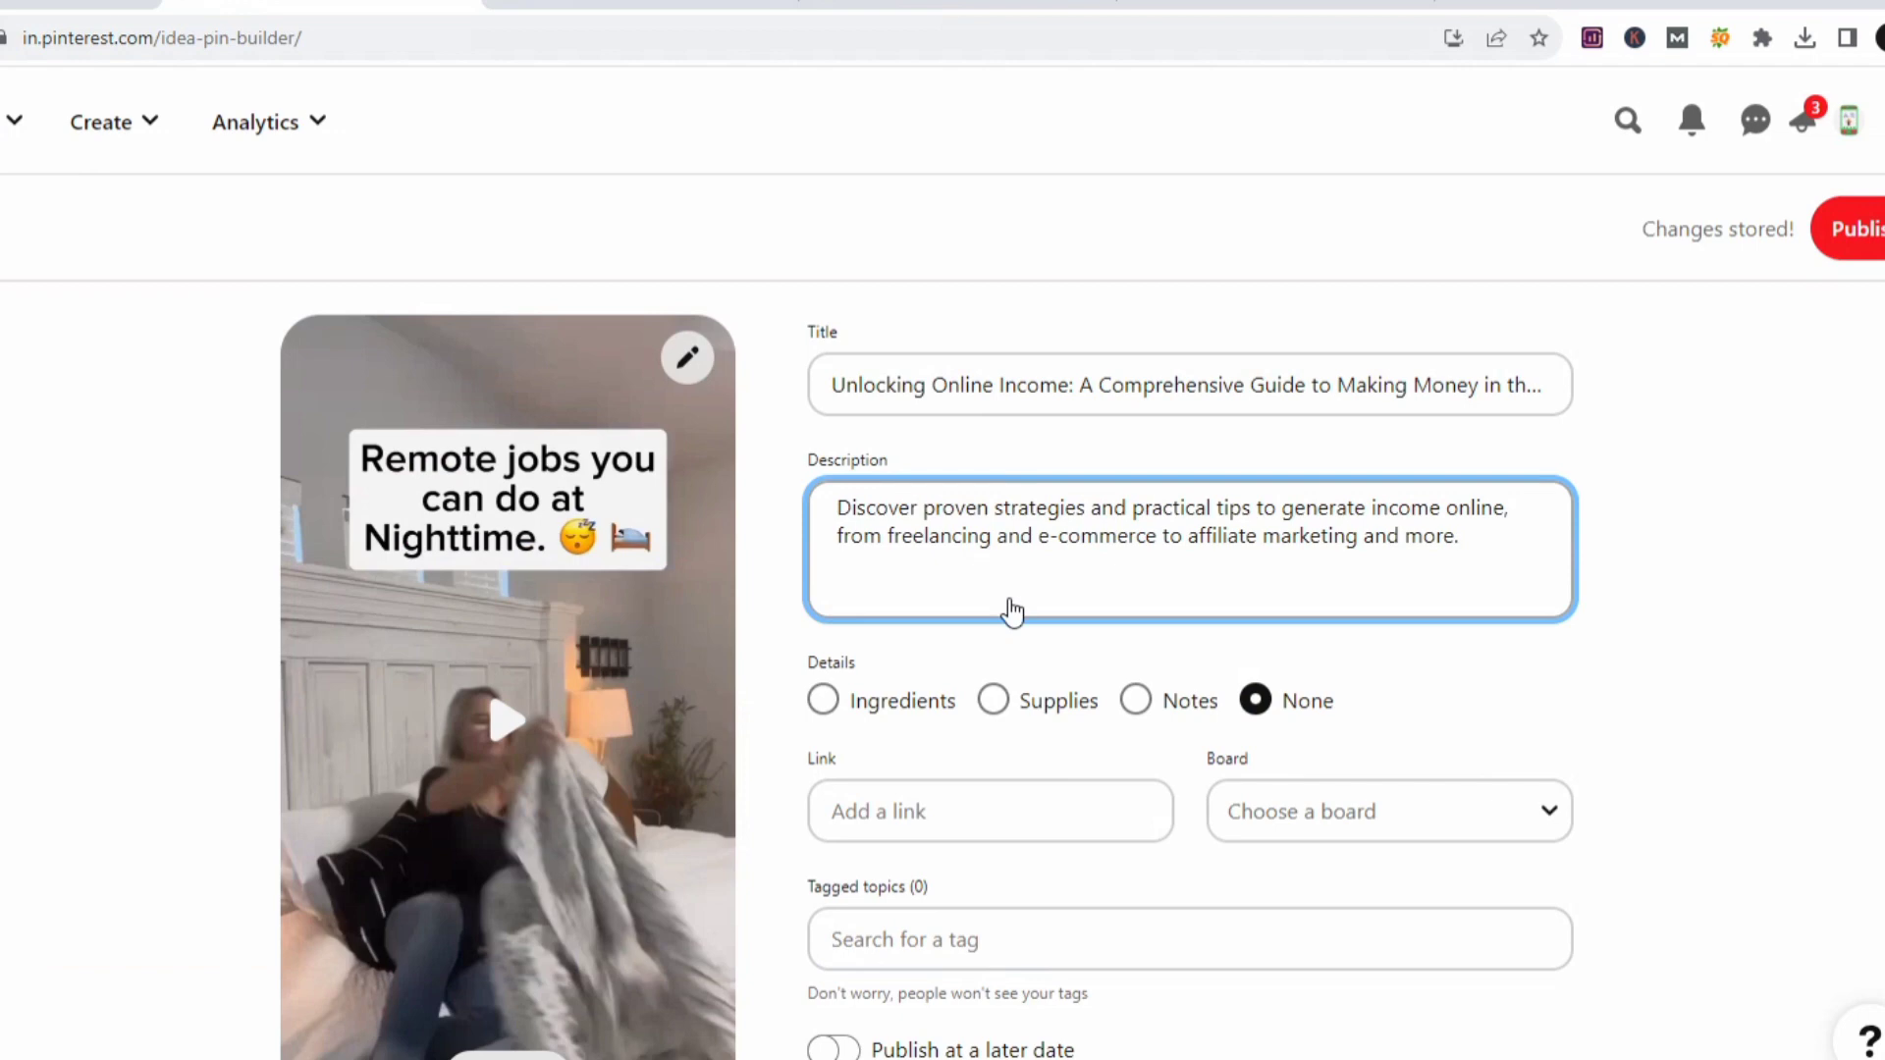
pyautogui.click(957, 5)
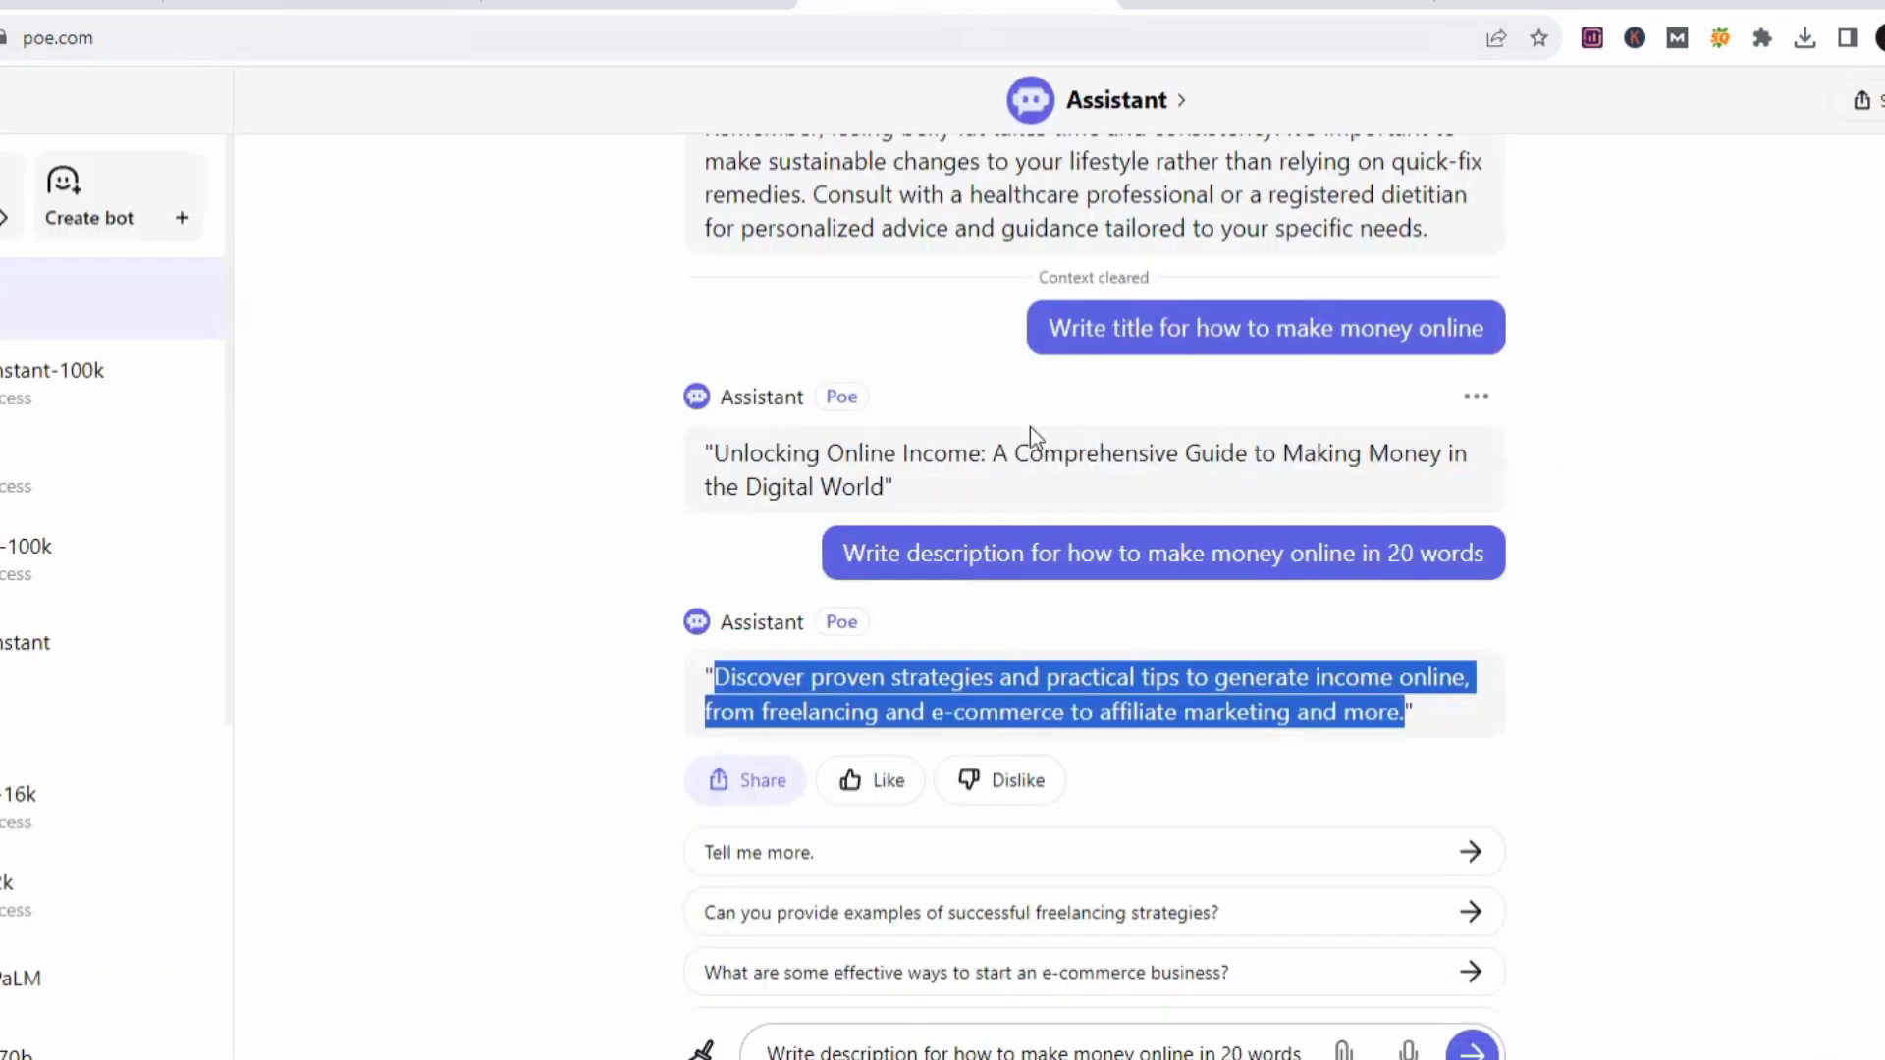
pyautogui.click(250, 8)
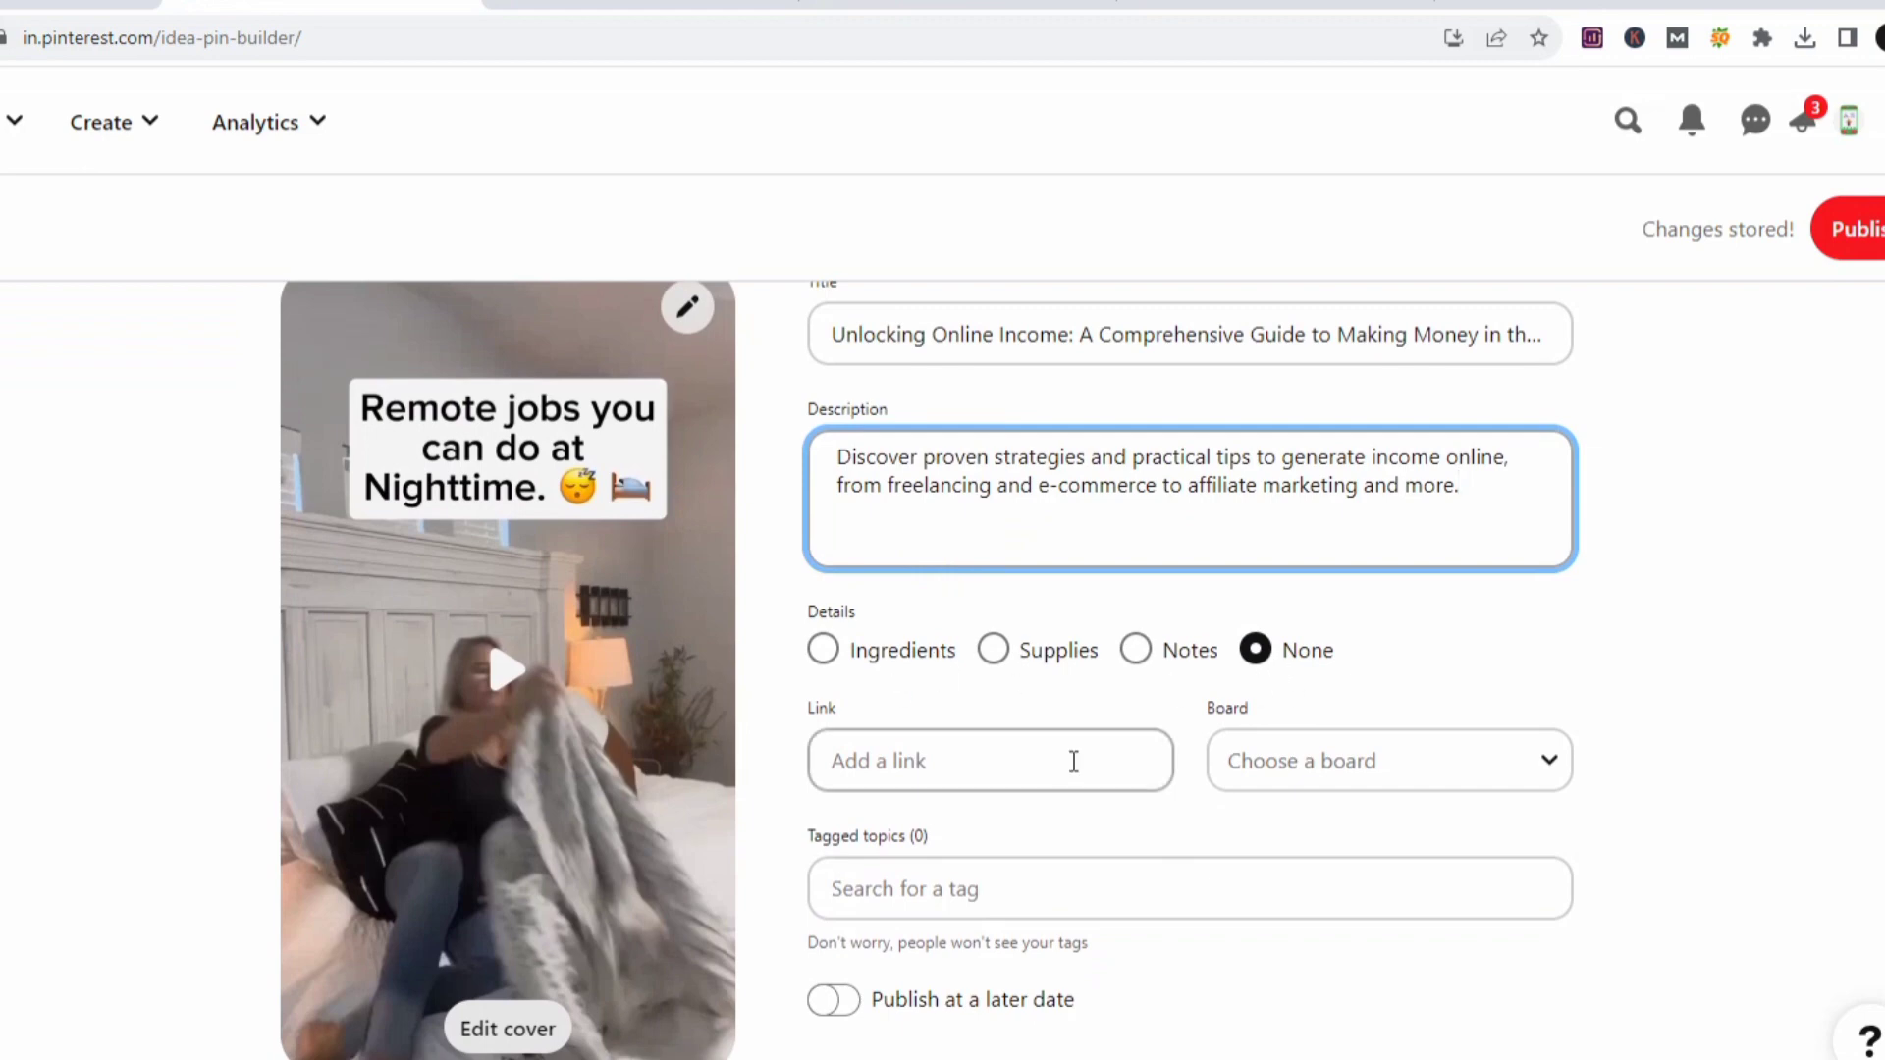
# Copy the address of the Google Sites landing page, sites.google.com/view/earn-now-money2/home, and set it as the Pinterest pin's link.
pyautogui.click(1031, 761)
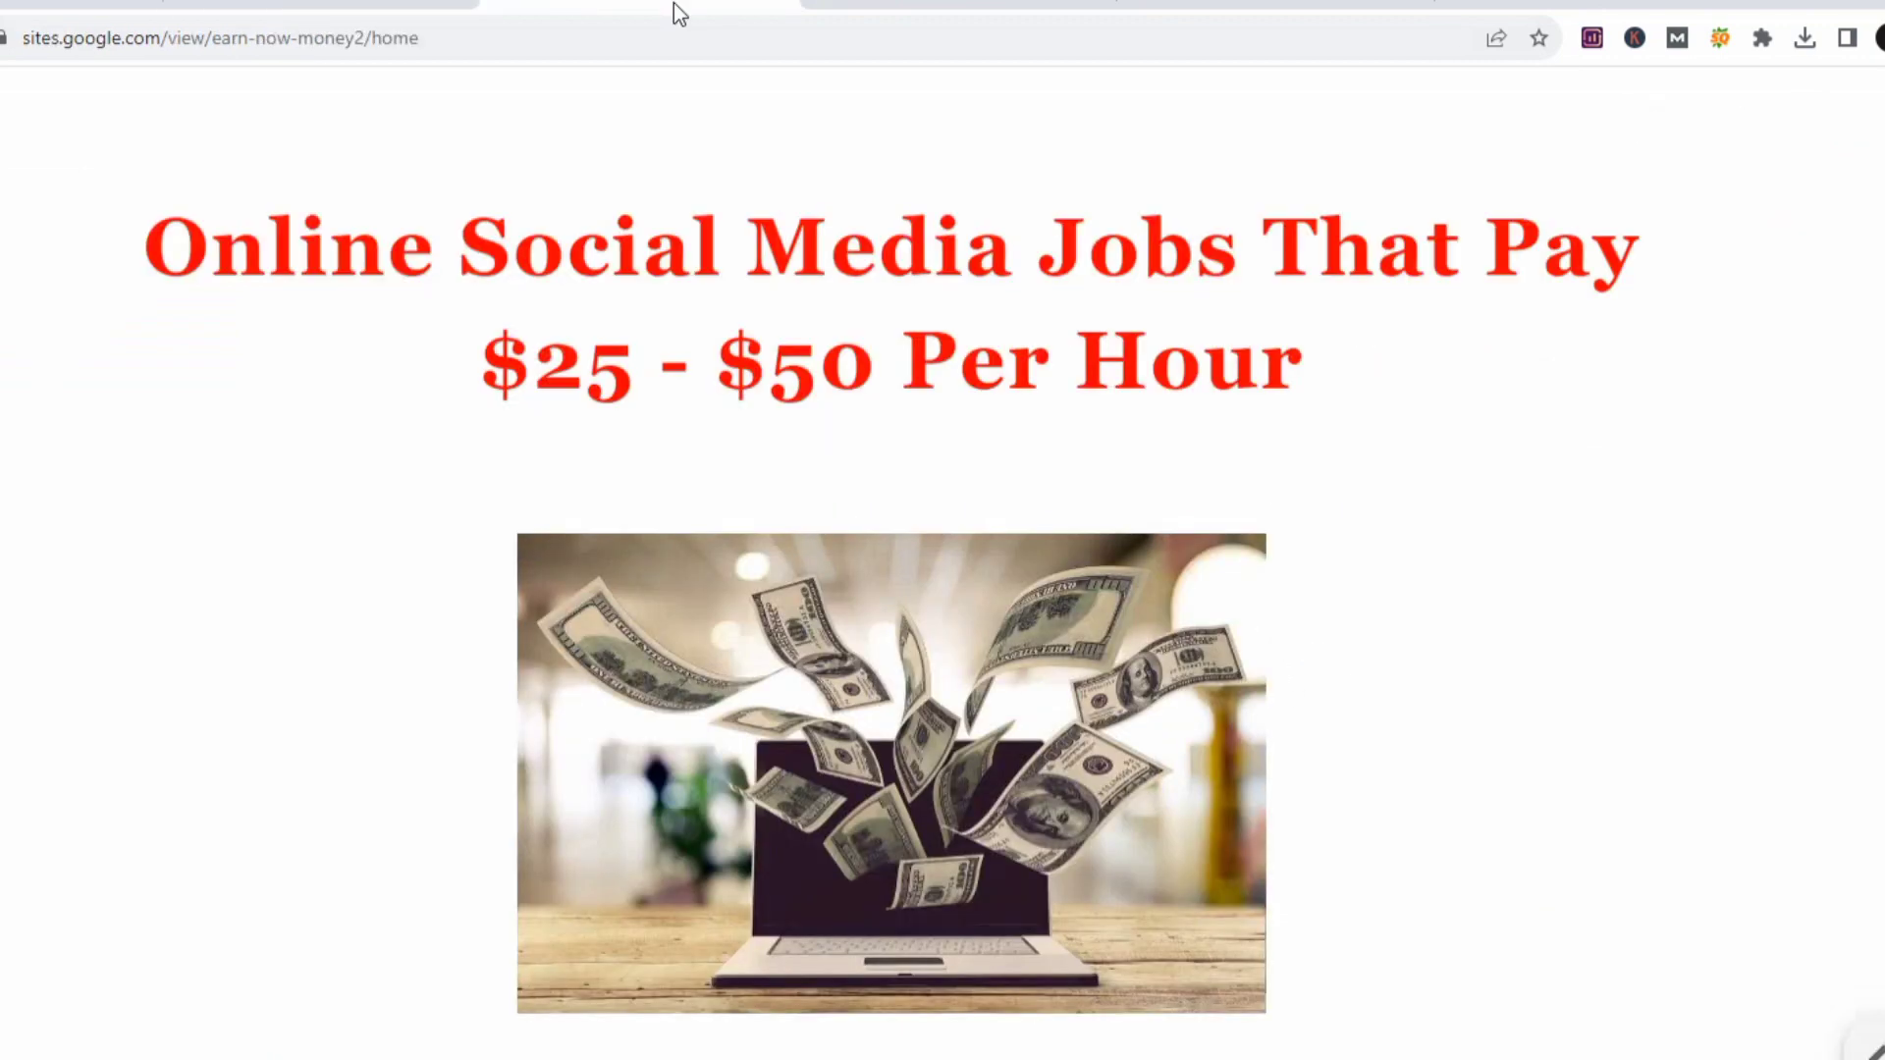
pyautogui.click(674, 5)
pyautogui.click(659, 45)
pyautogui.hotkey('ctrl', 'c')
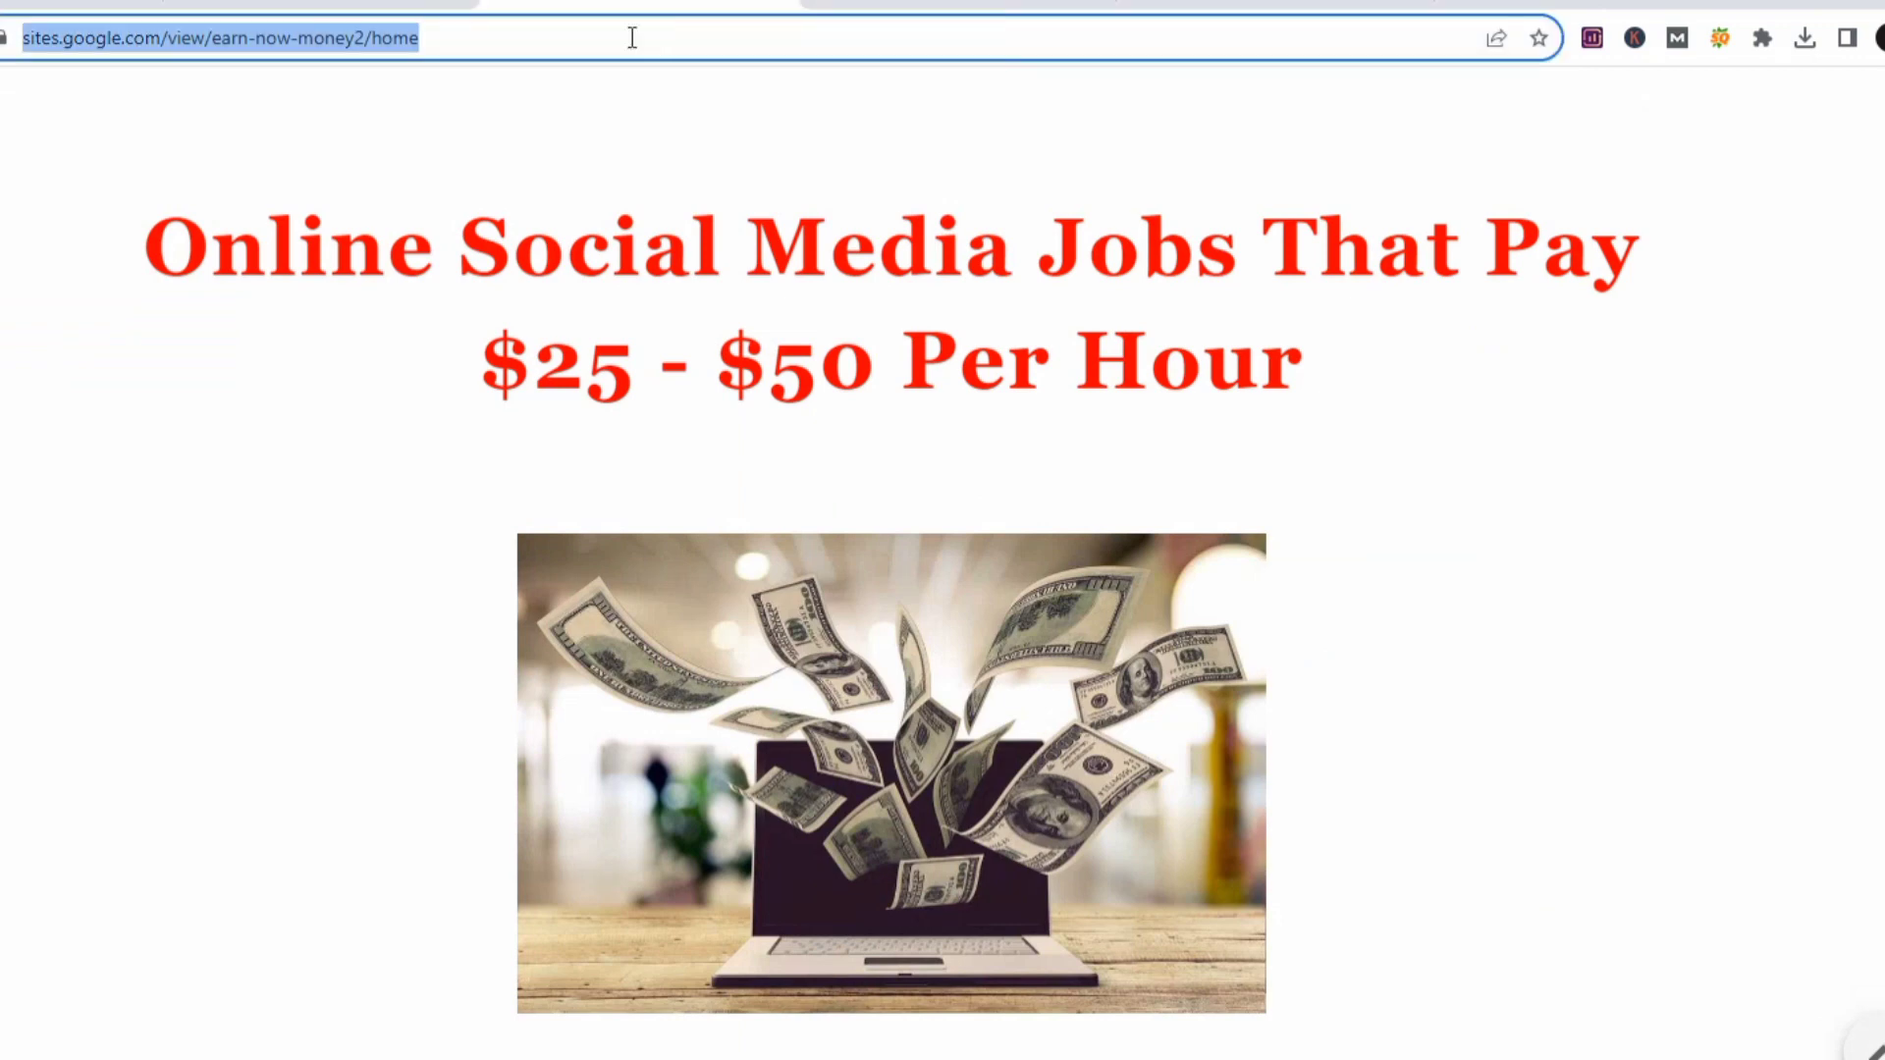
pyautogui.hotkey('ctrl', 'shift', 'Tab')
pyautogui.hotkey('ctrl', 'v')
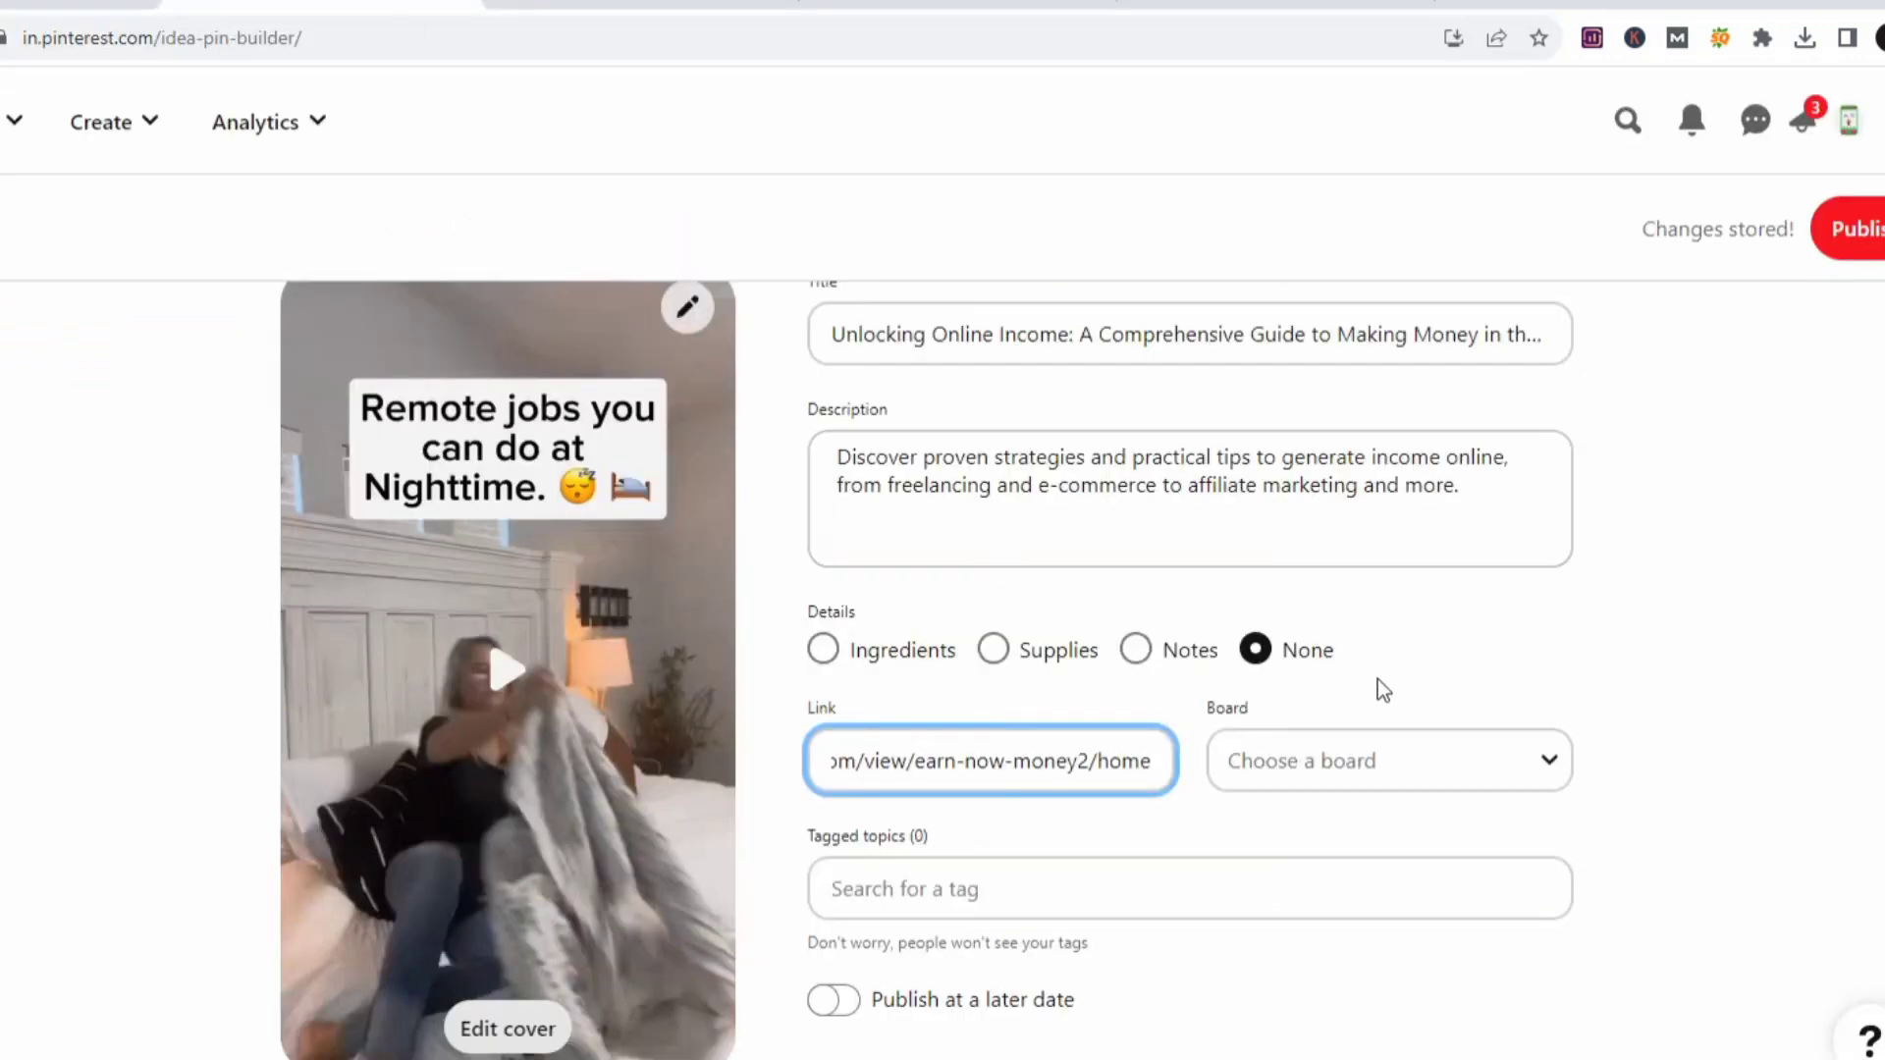
# Assign the pin to the existing "make money online" board.
pyautogui.click(1331, 758)
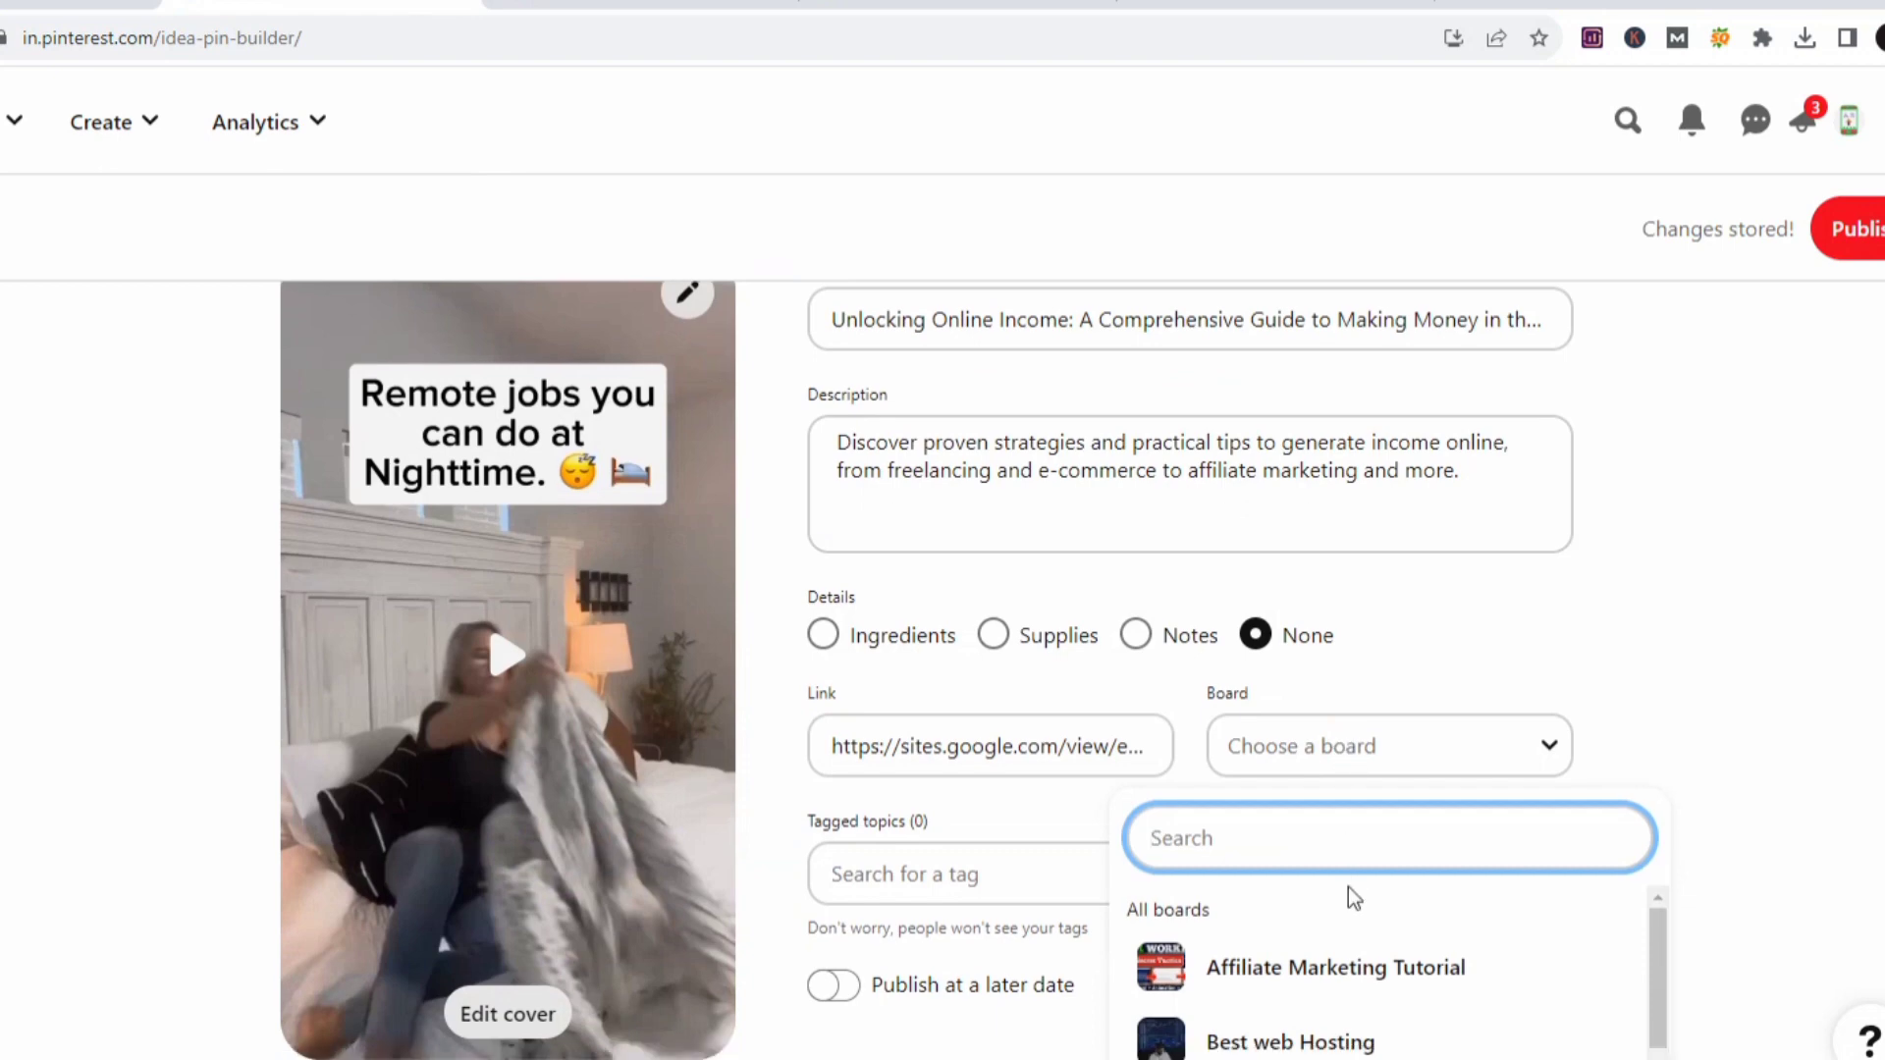
pyautogui.scroll(-2, 1359, 1031)
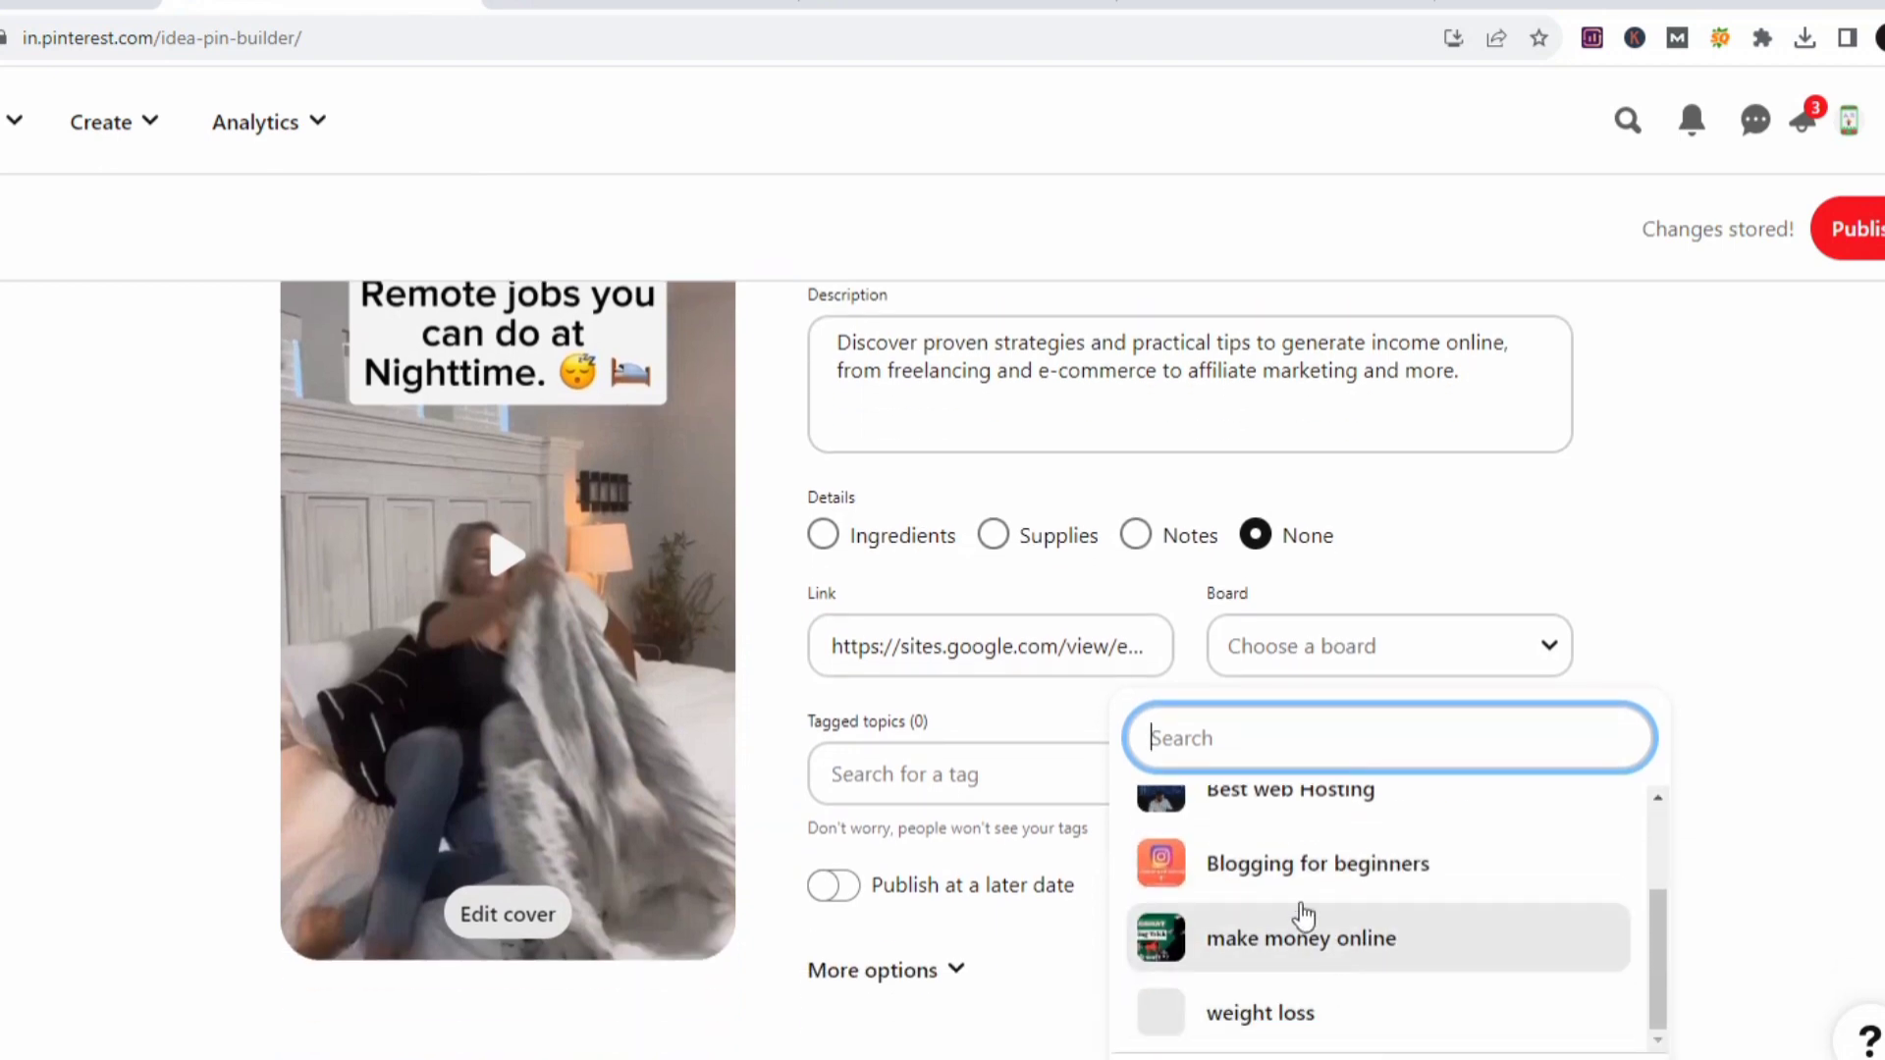
pyautogui.click(1309, 945)
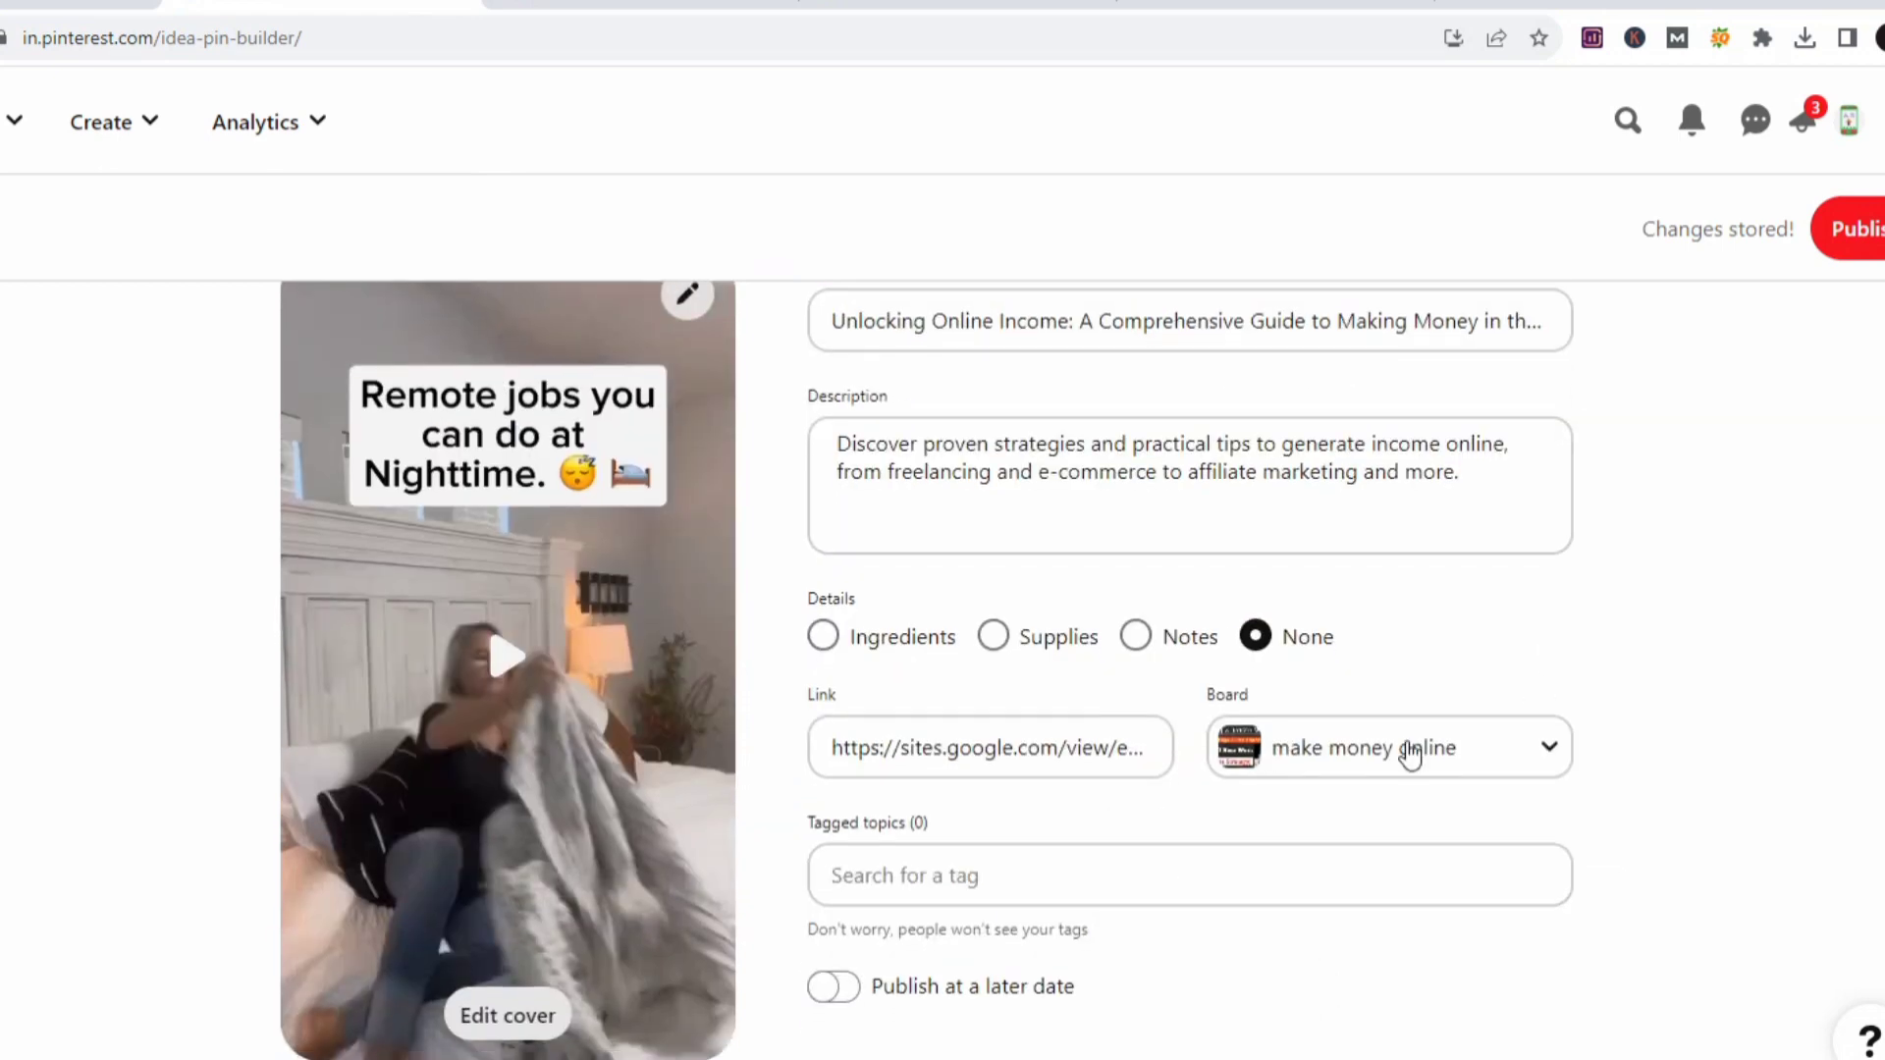
# Add the tagged topics Money and Money Lei to the pin, searching for "money" and "make money".
pyautogui.click(1022, 874)
pyautogui.write('money')
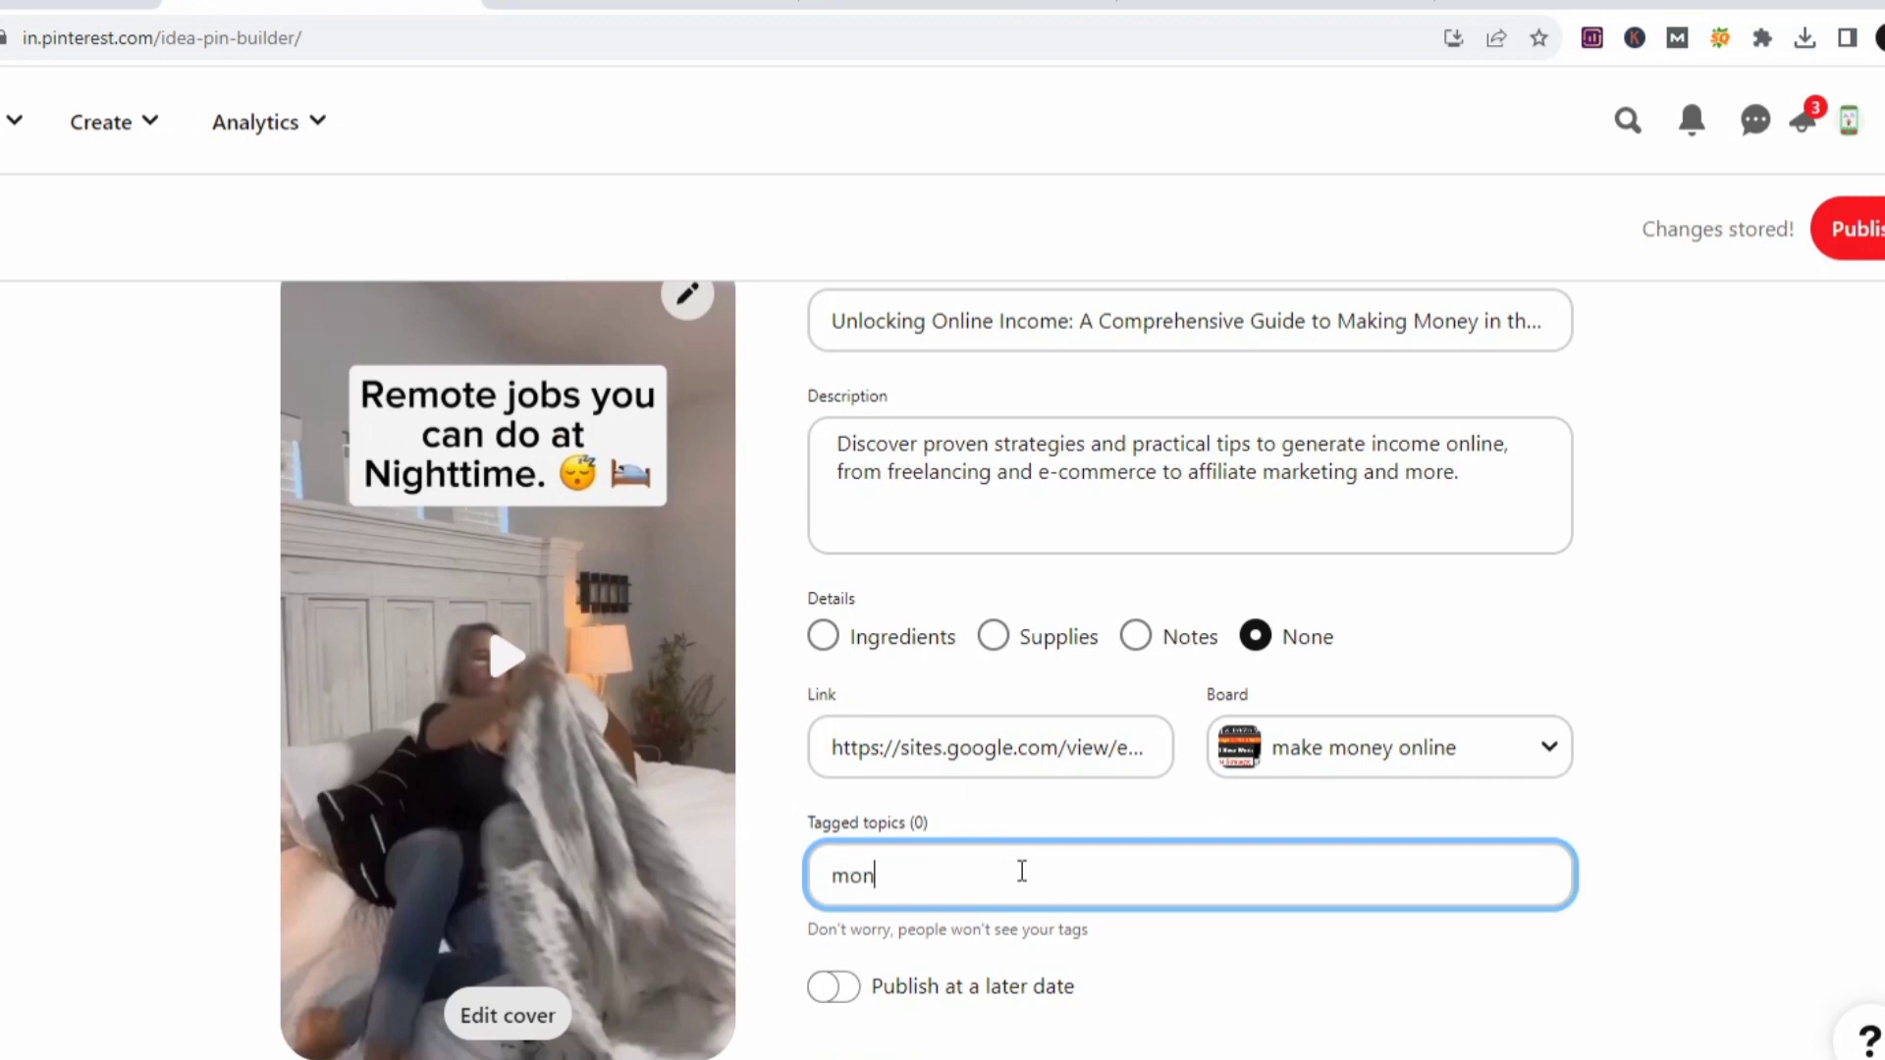
pyautogui.click(962, 590)
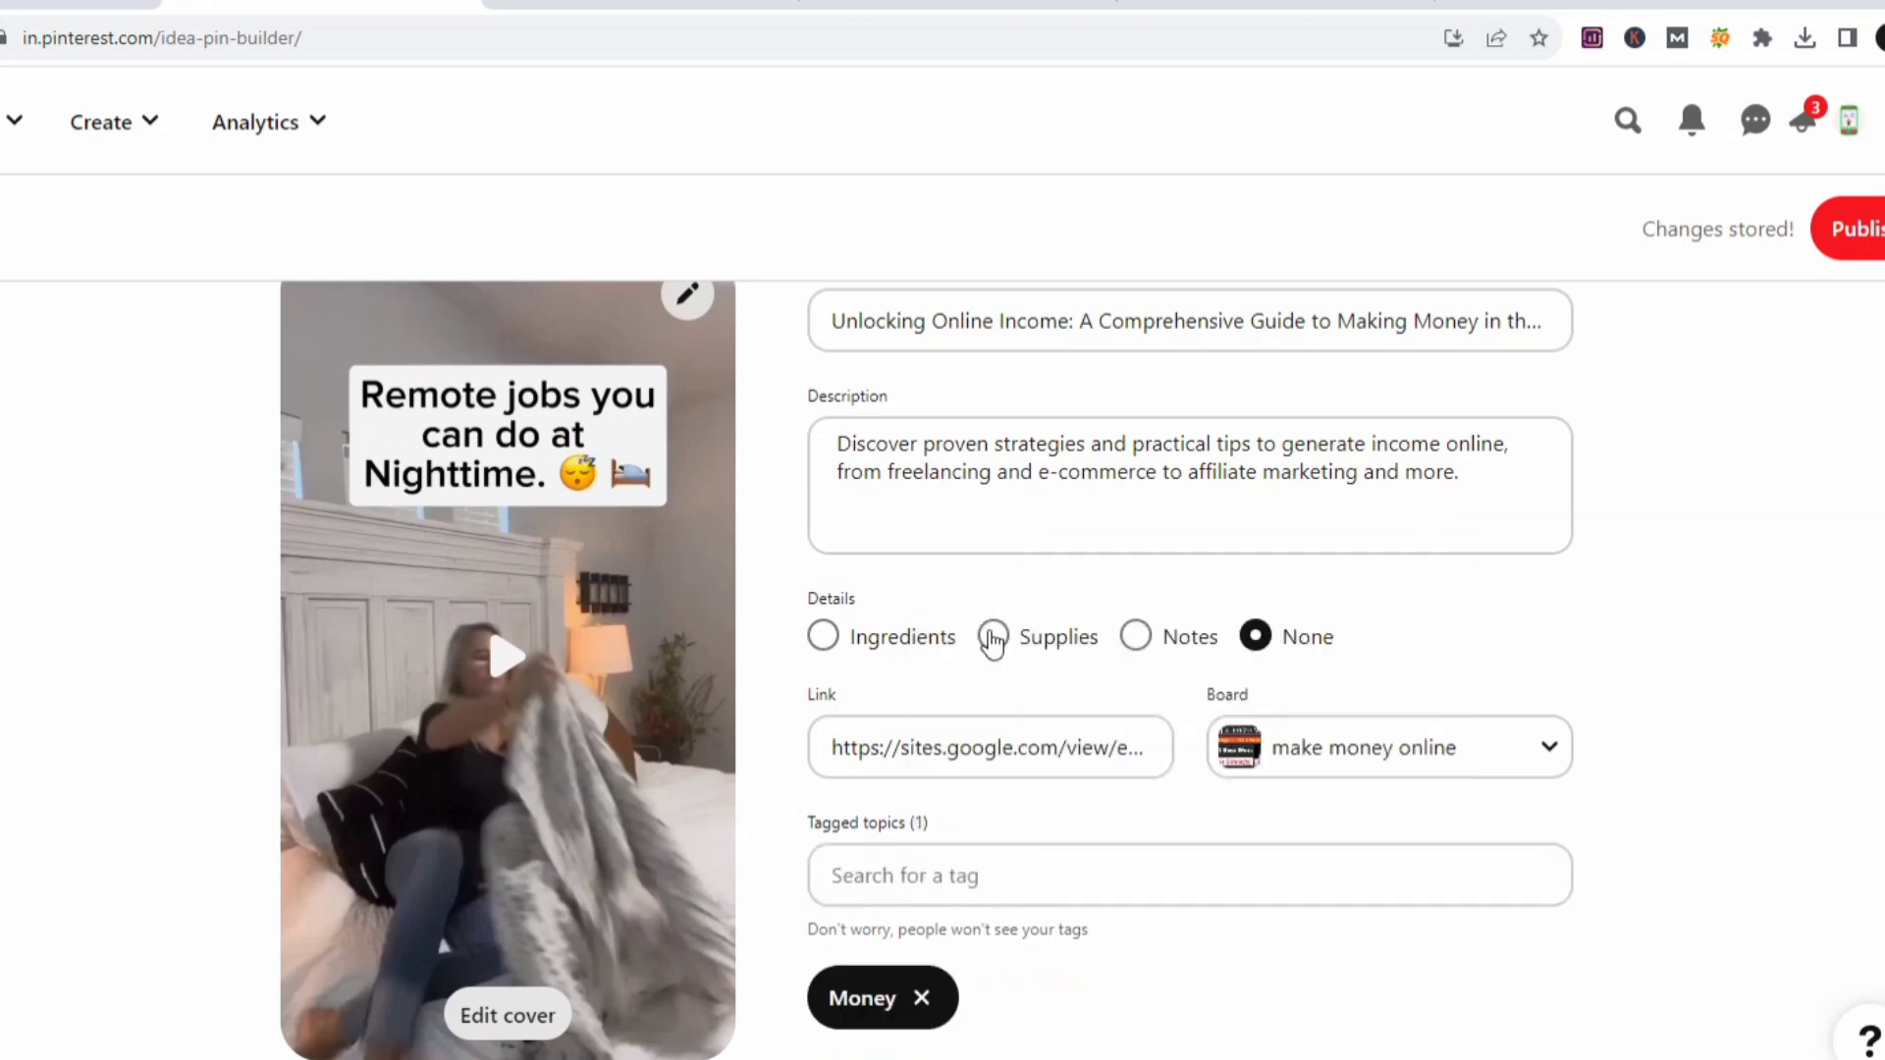
pyautogui.write('make money')
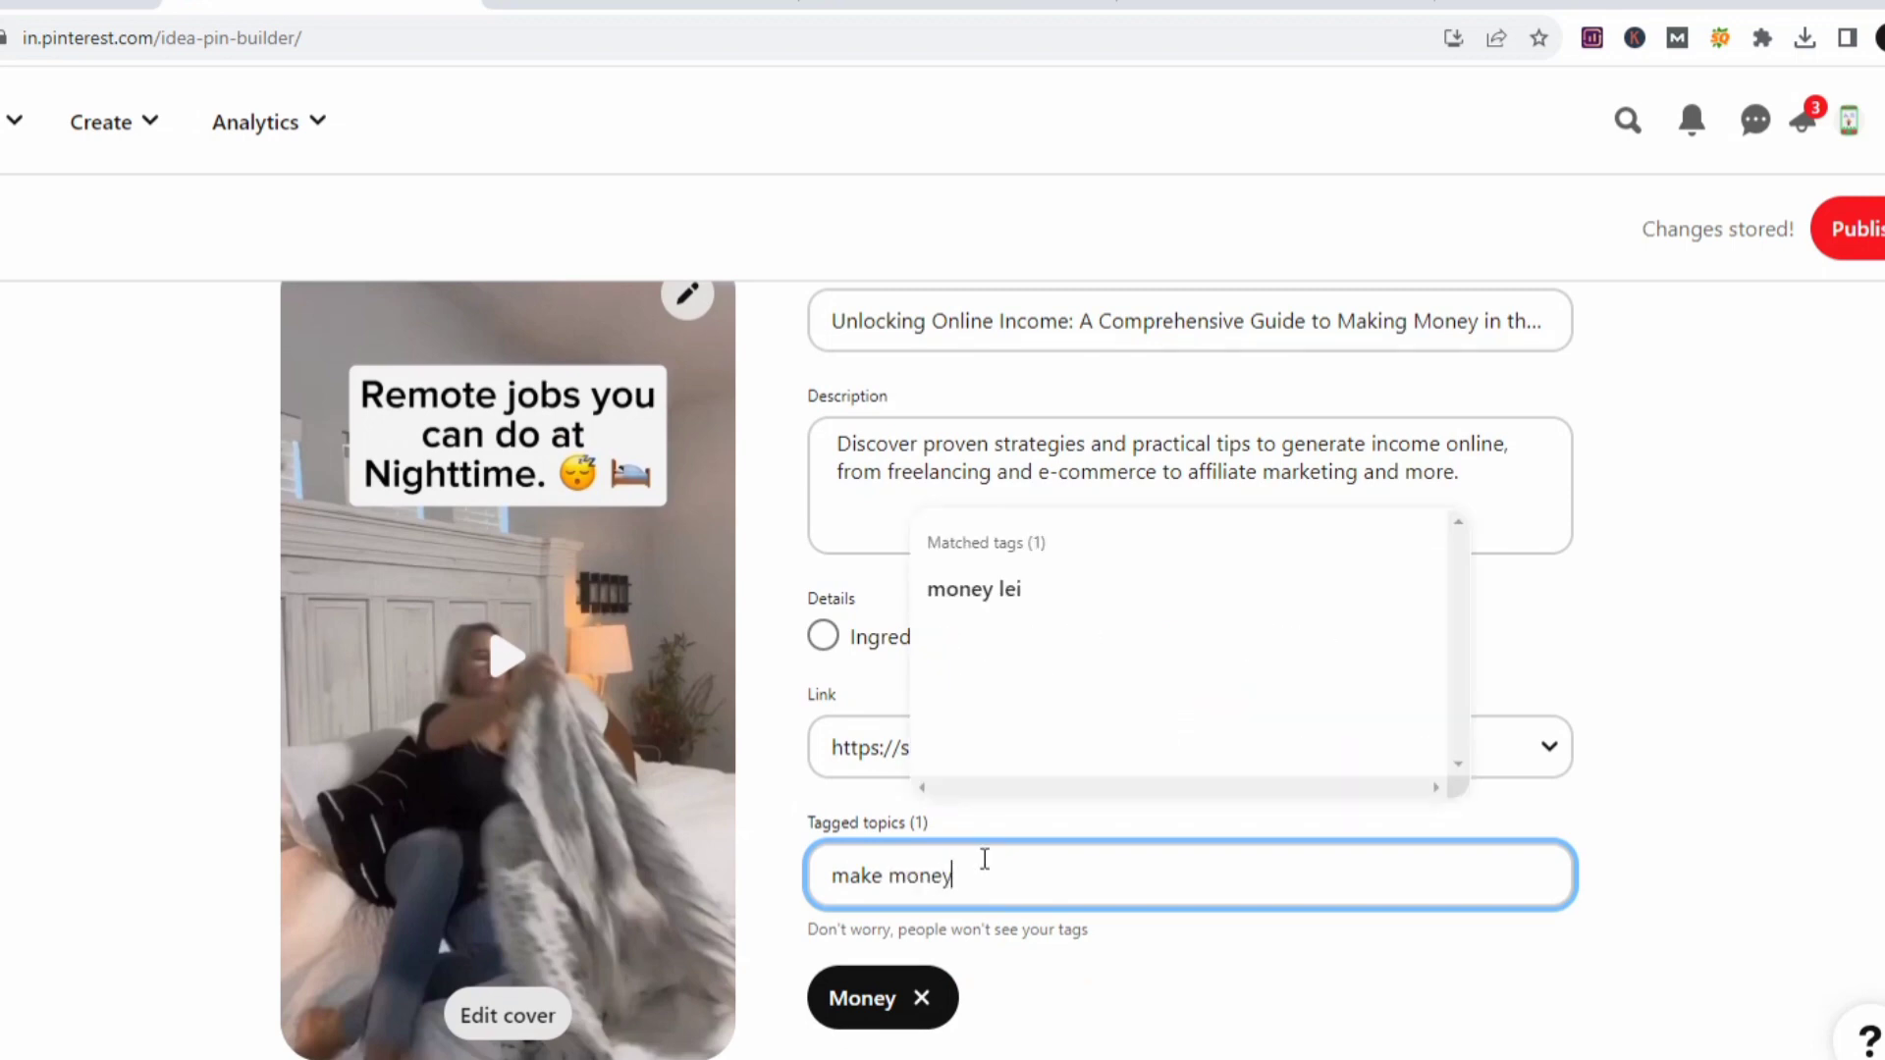
pyautogui.click(1035, 609)
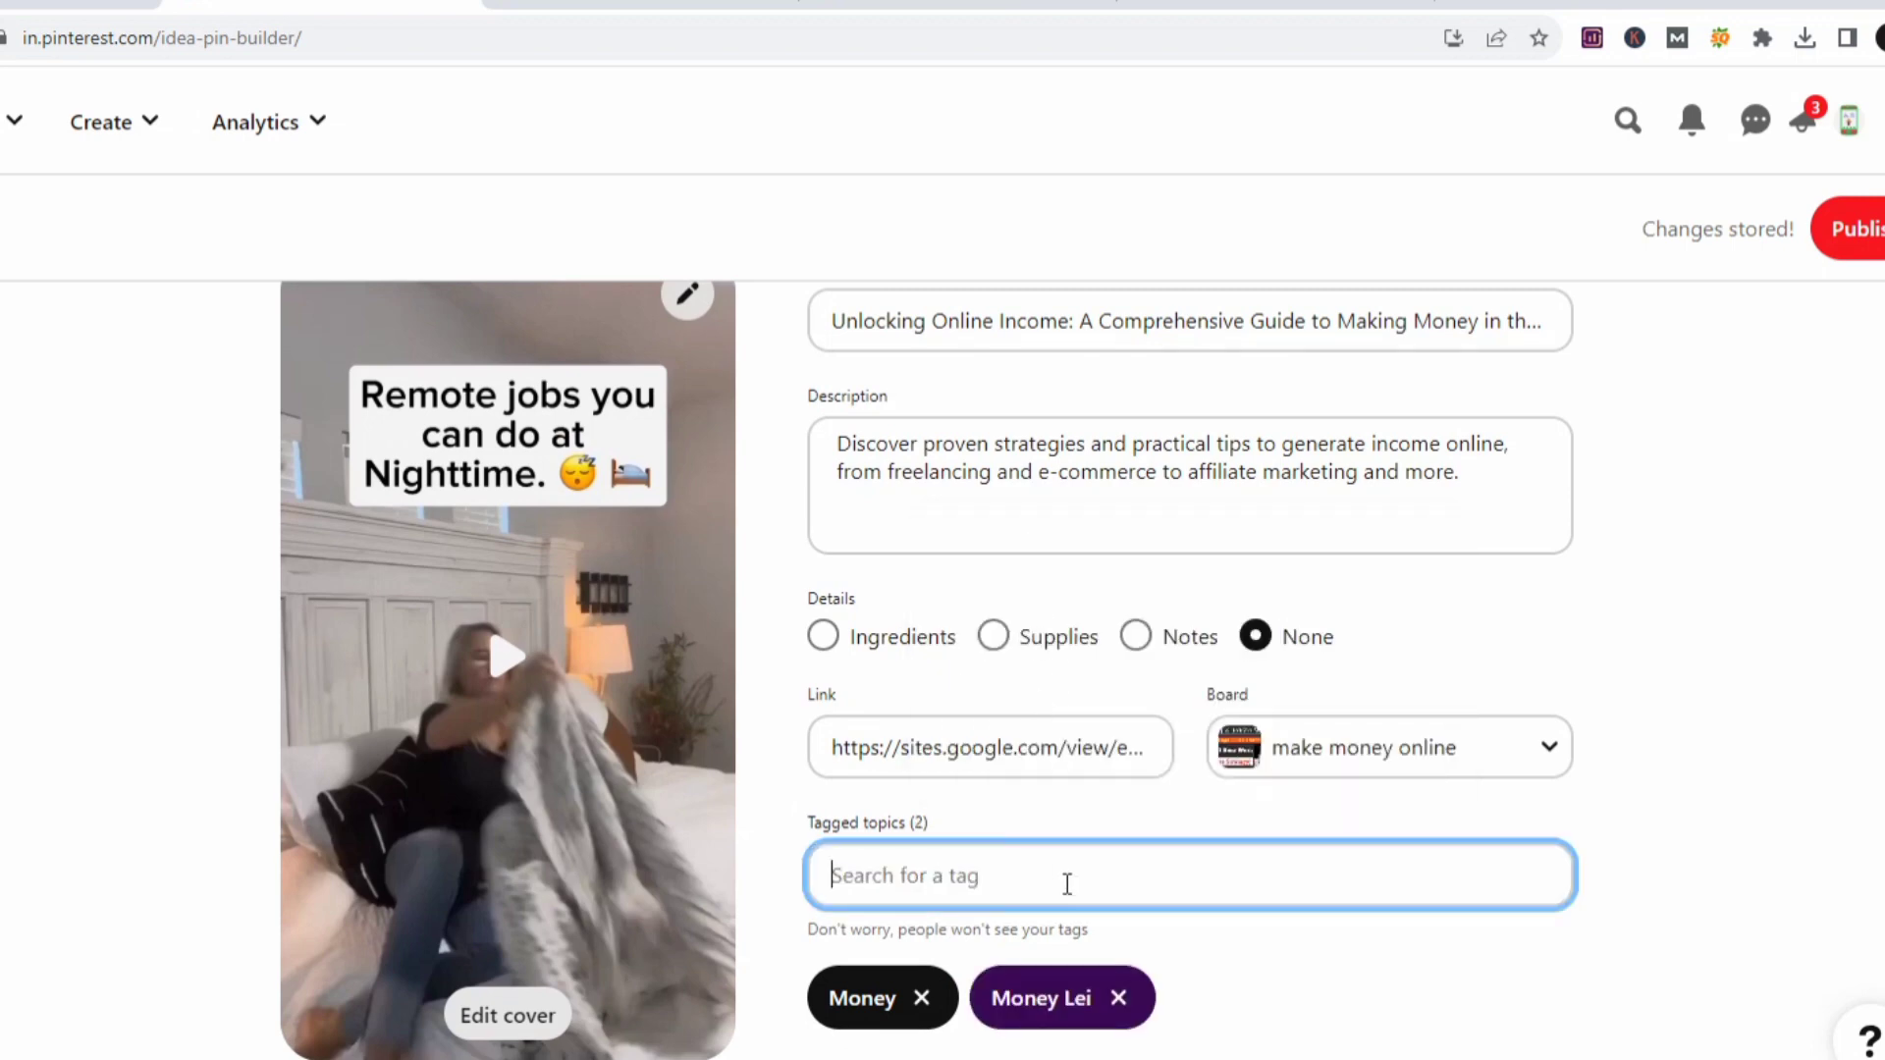
pyautogui.scroll(-1, 1326, 980)
pyautogui.scroll(2, 1328, 978)
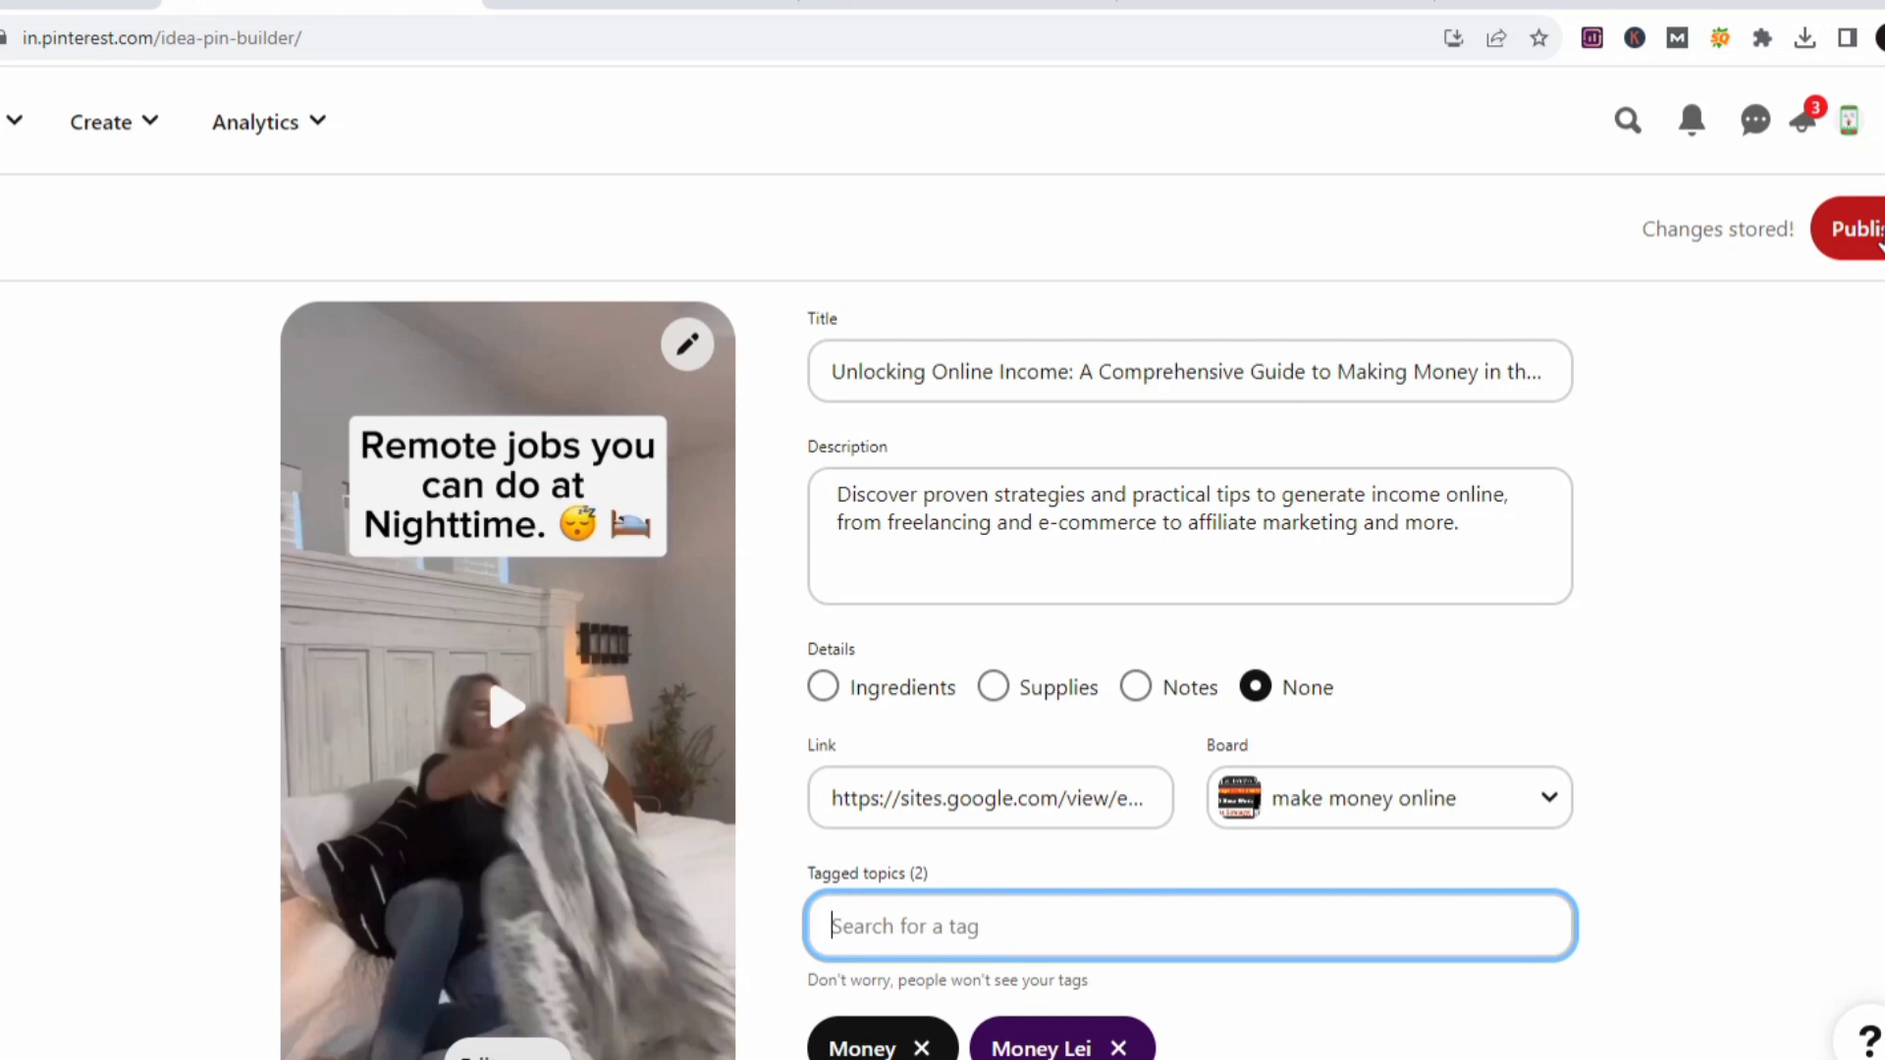
pyautogui.click(904, 582)
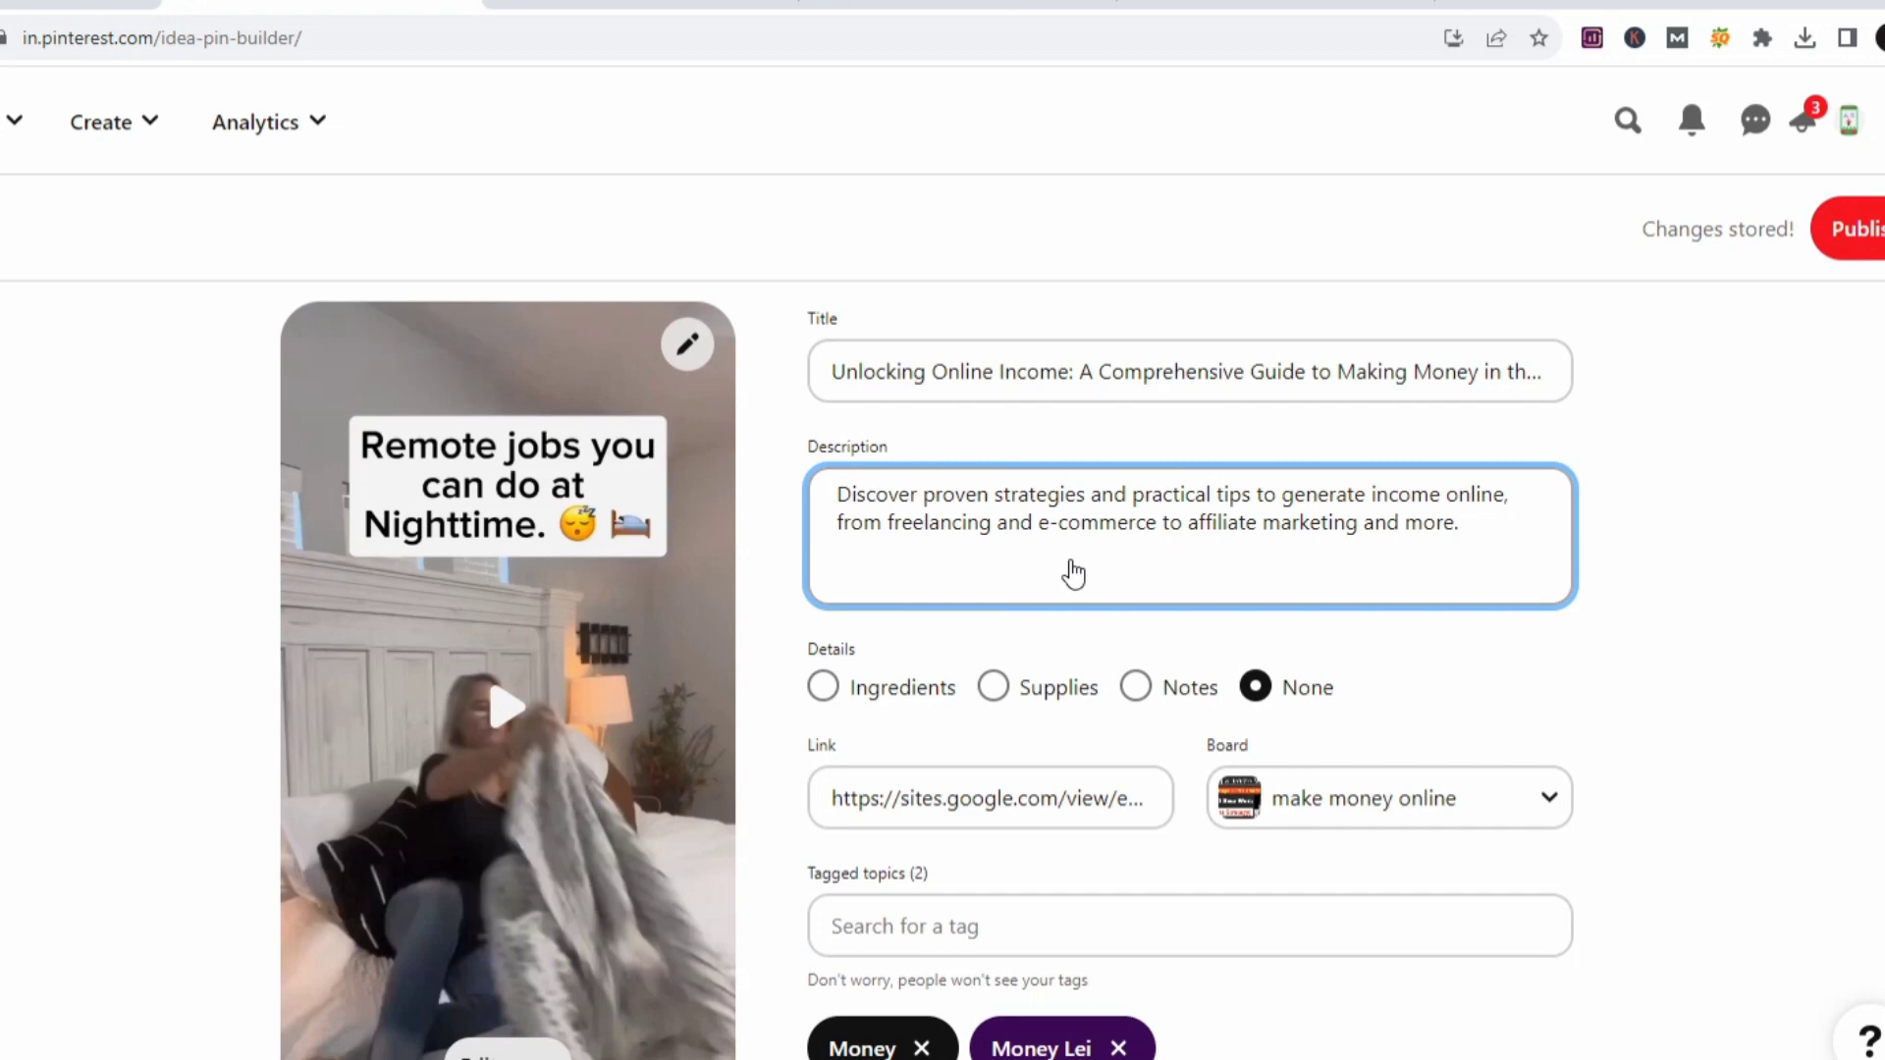
pyautogui.write('@earni')
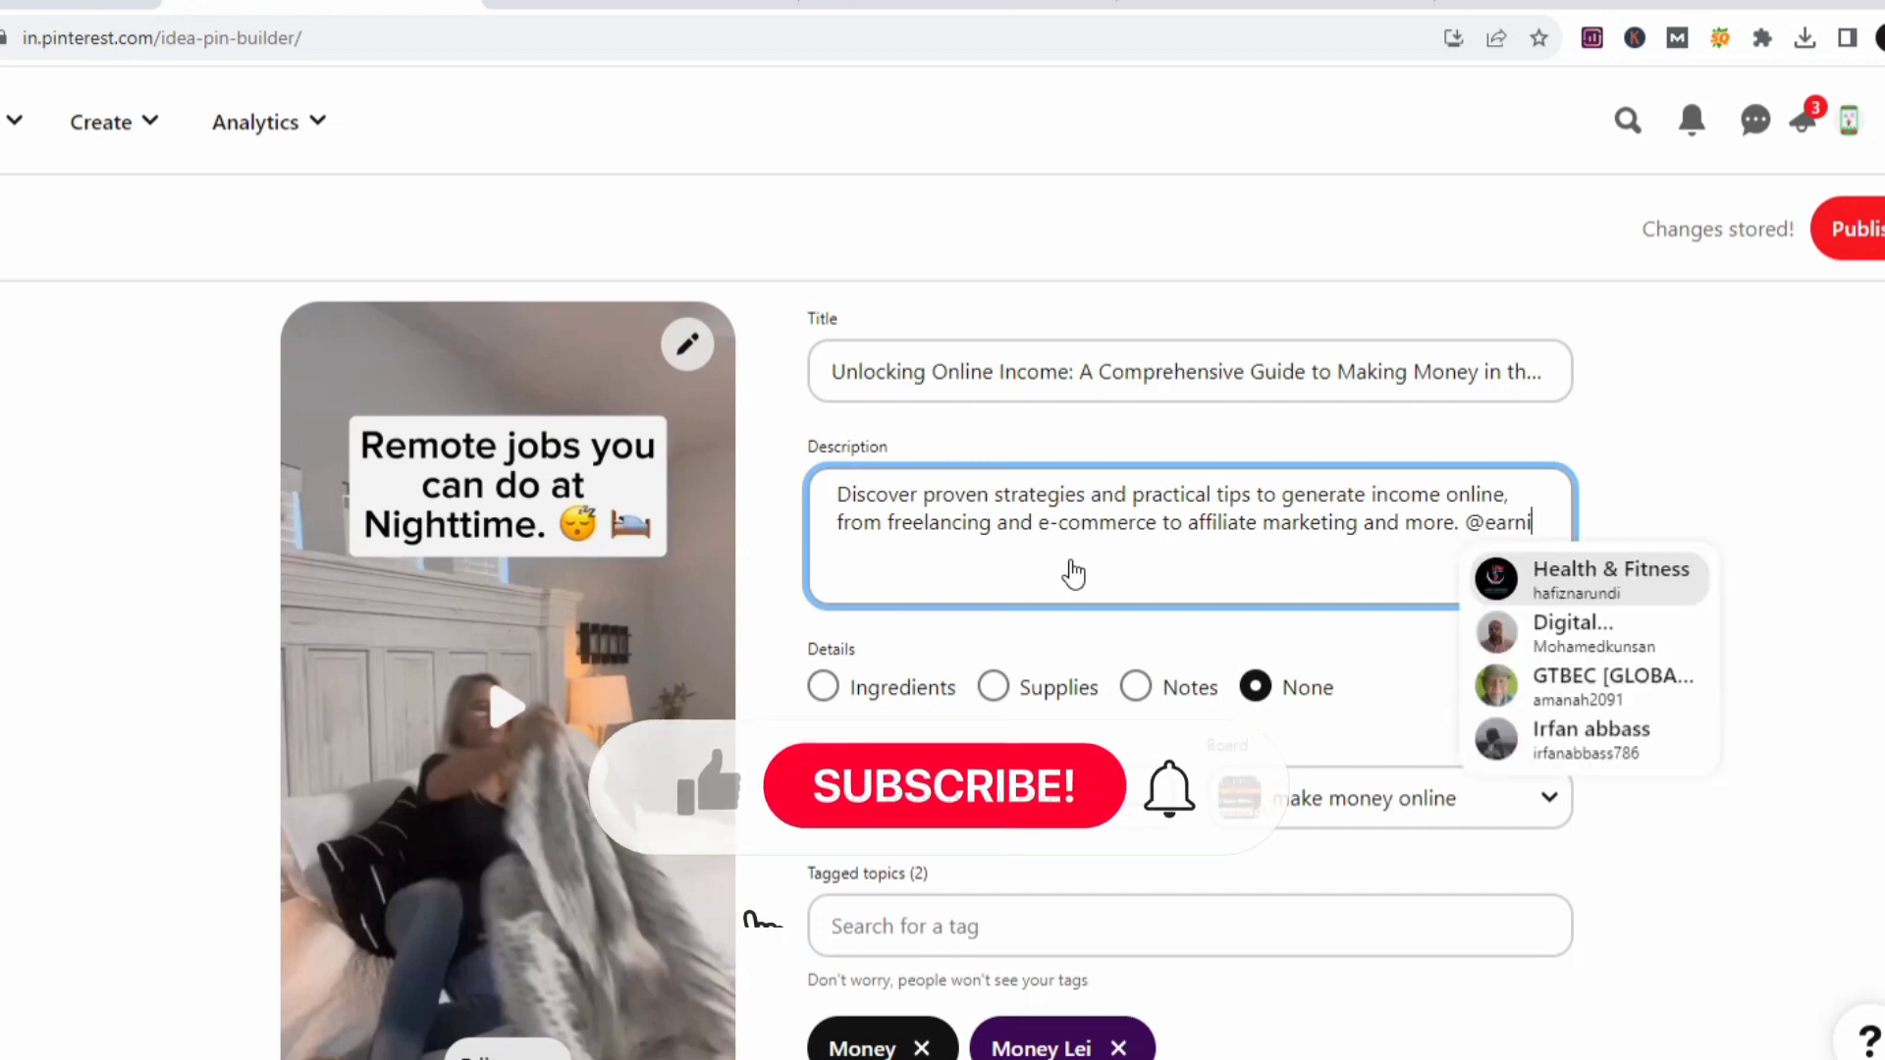
pyautogui.write('ngmoney')
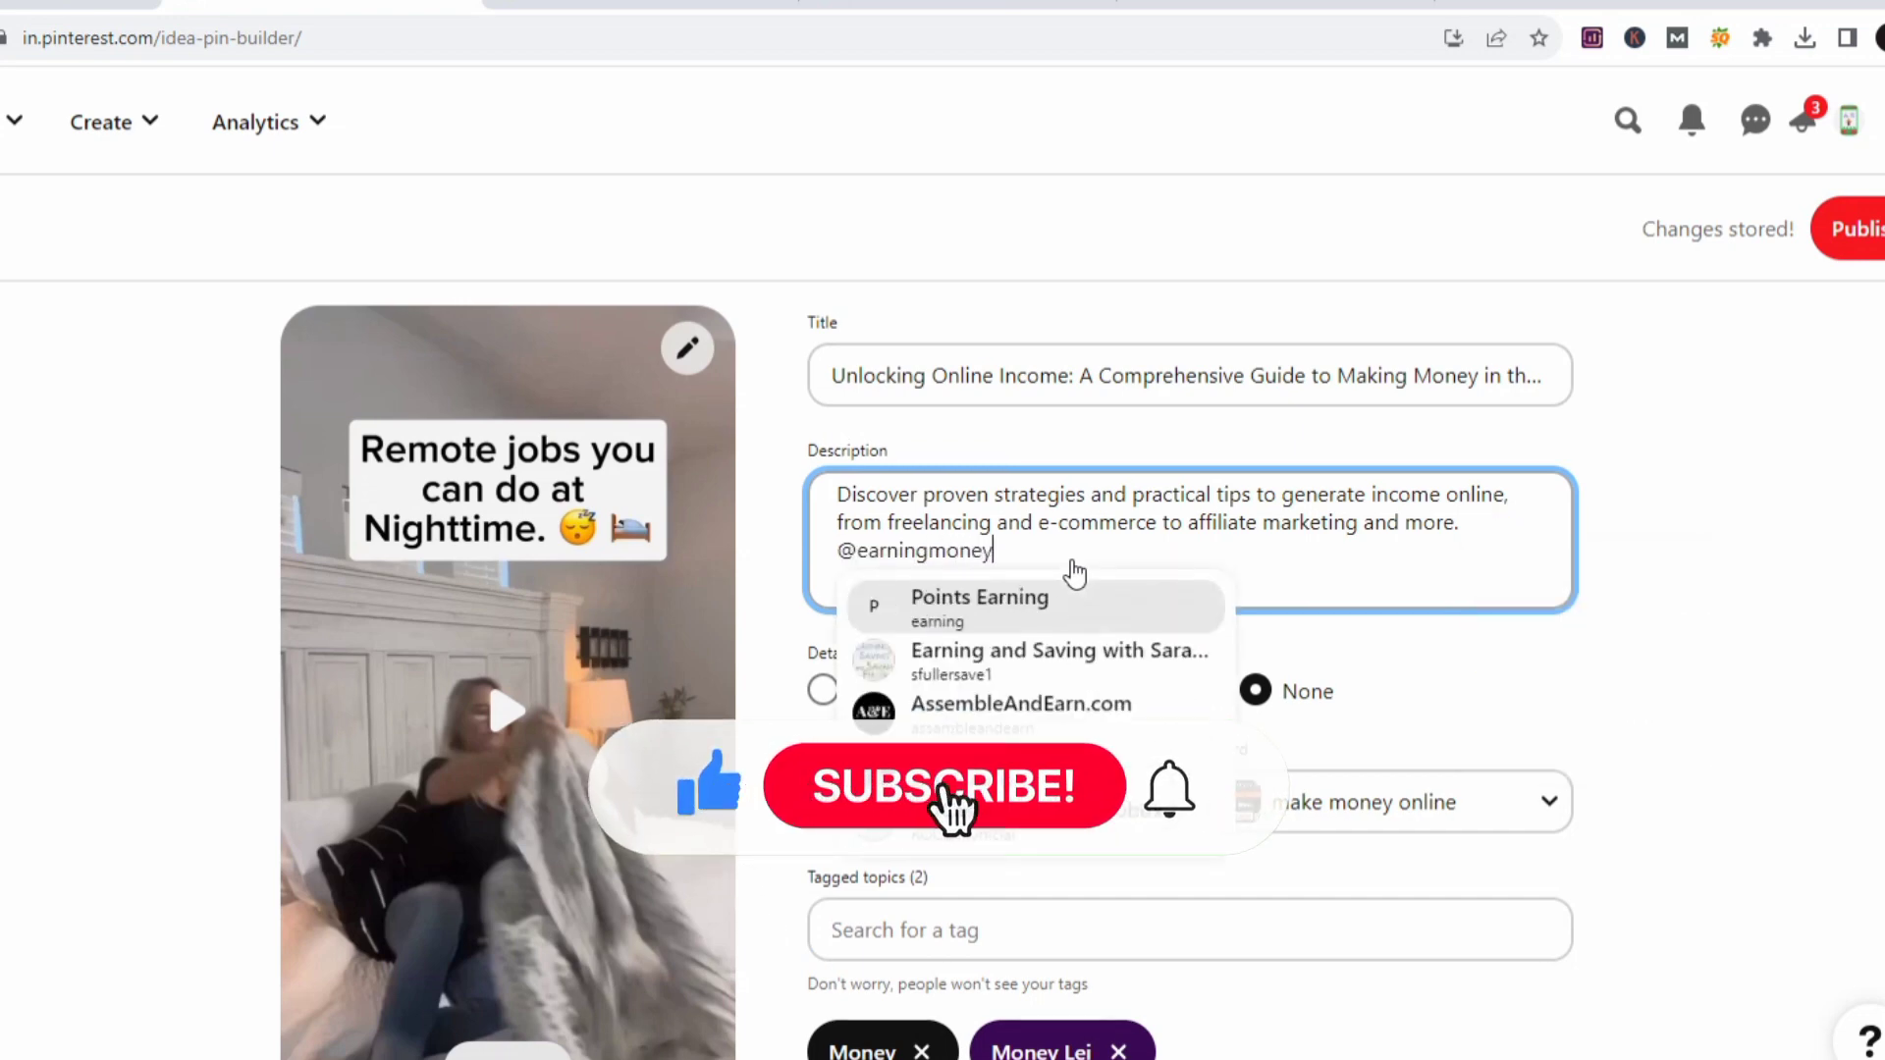
pyautogui.click(1646, 640)
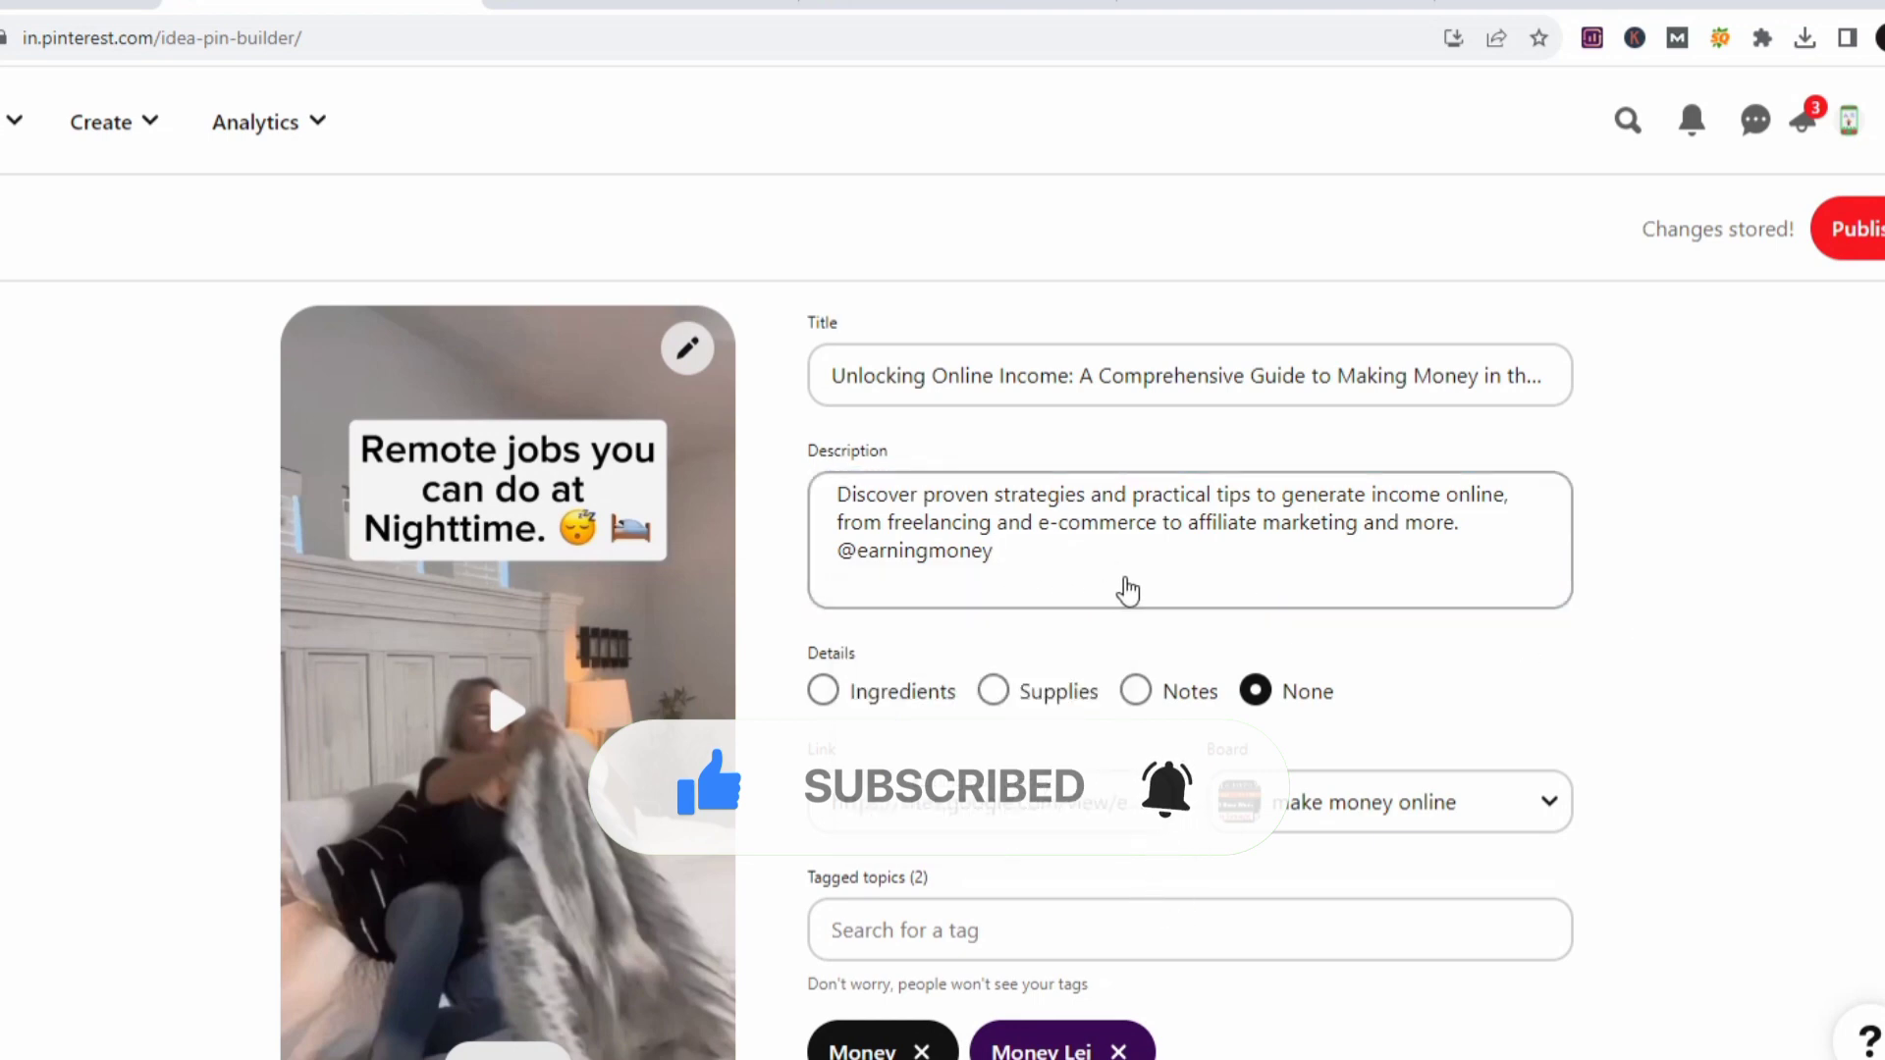